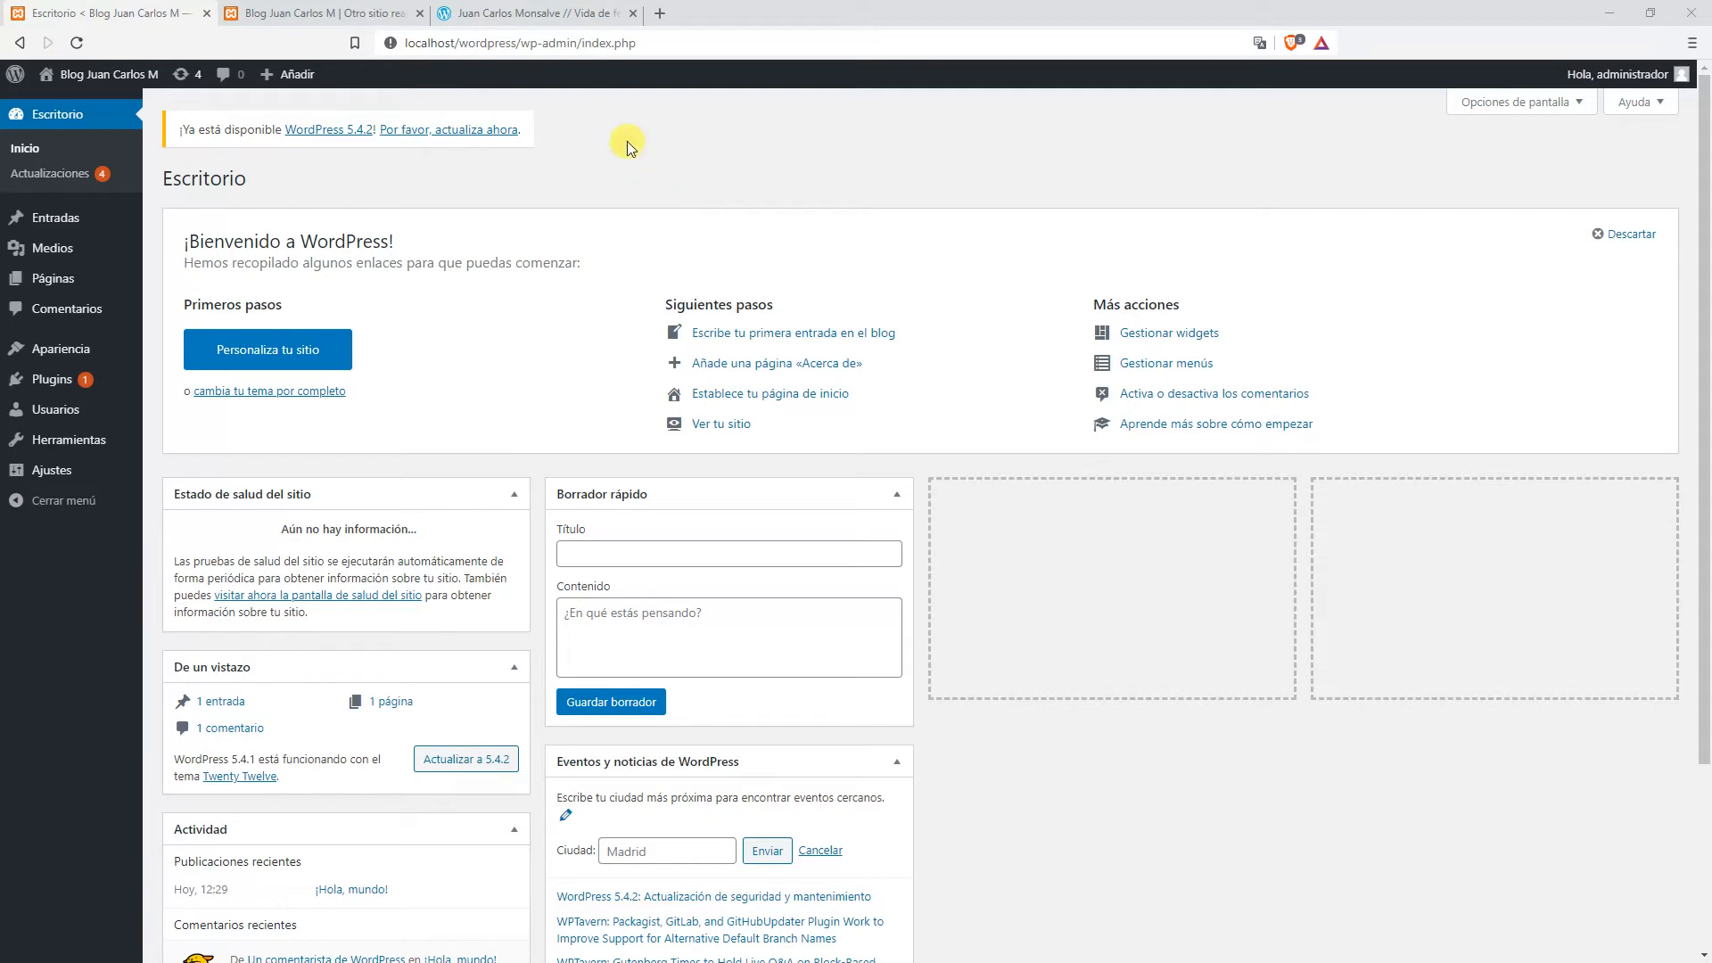
Open juancmg.com in a new browser tab, dismiss the translation offer, and look through the posts in its Blog section.
{"action": "left_click", "coordinate": [660, 13]}
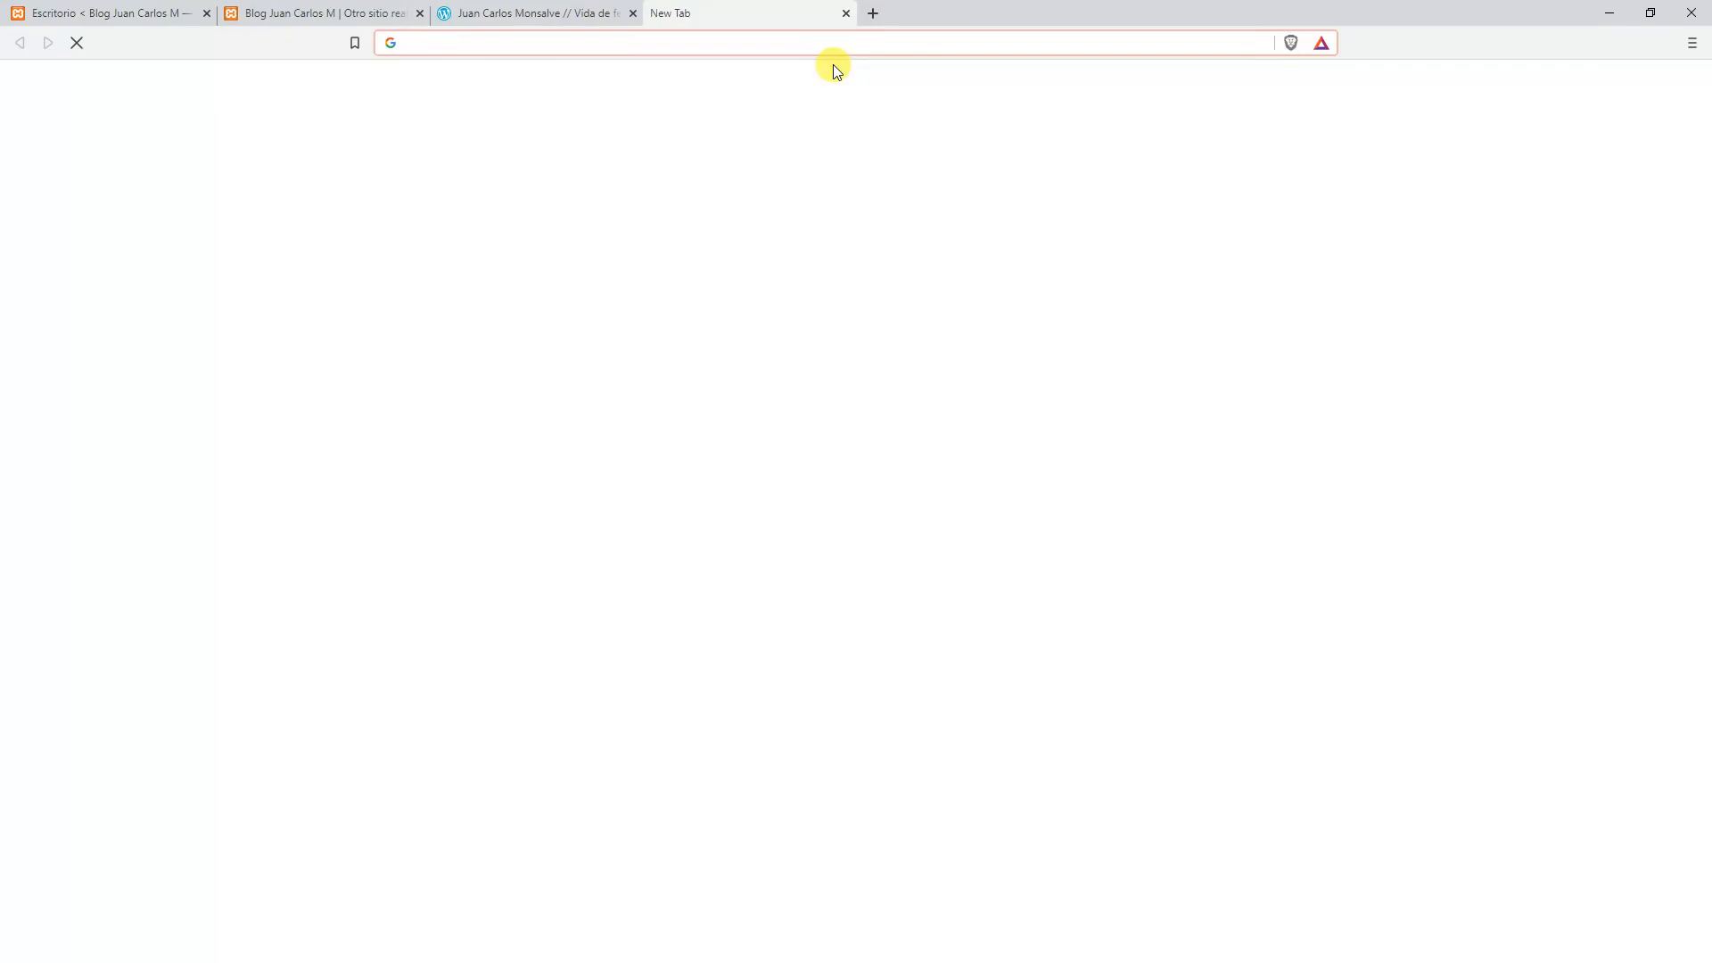
{"action": "type", "text": "ju"}
{"action": "left_click", "coordinate": [837, 70]}
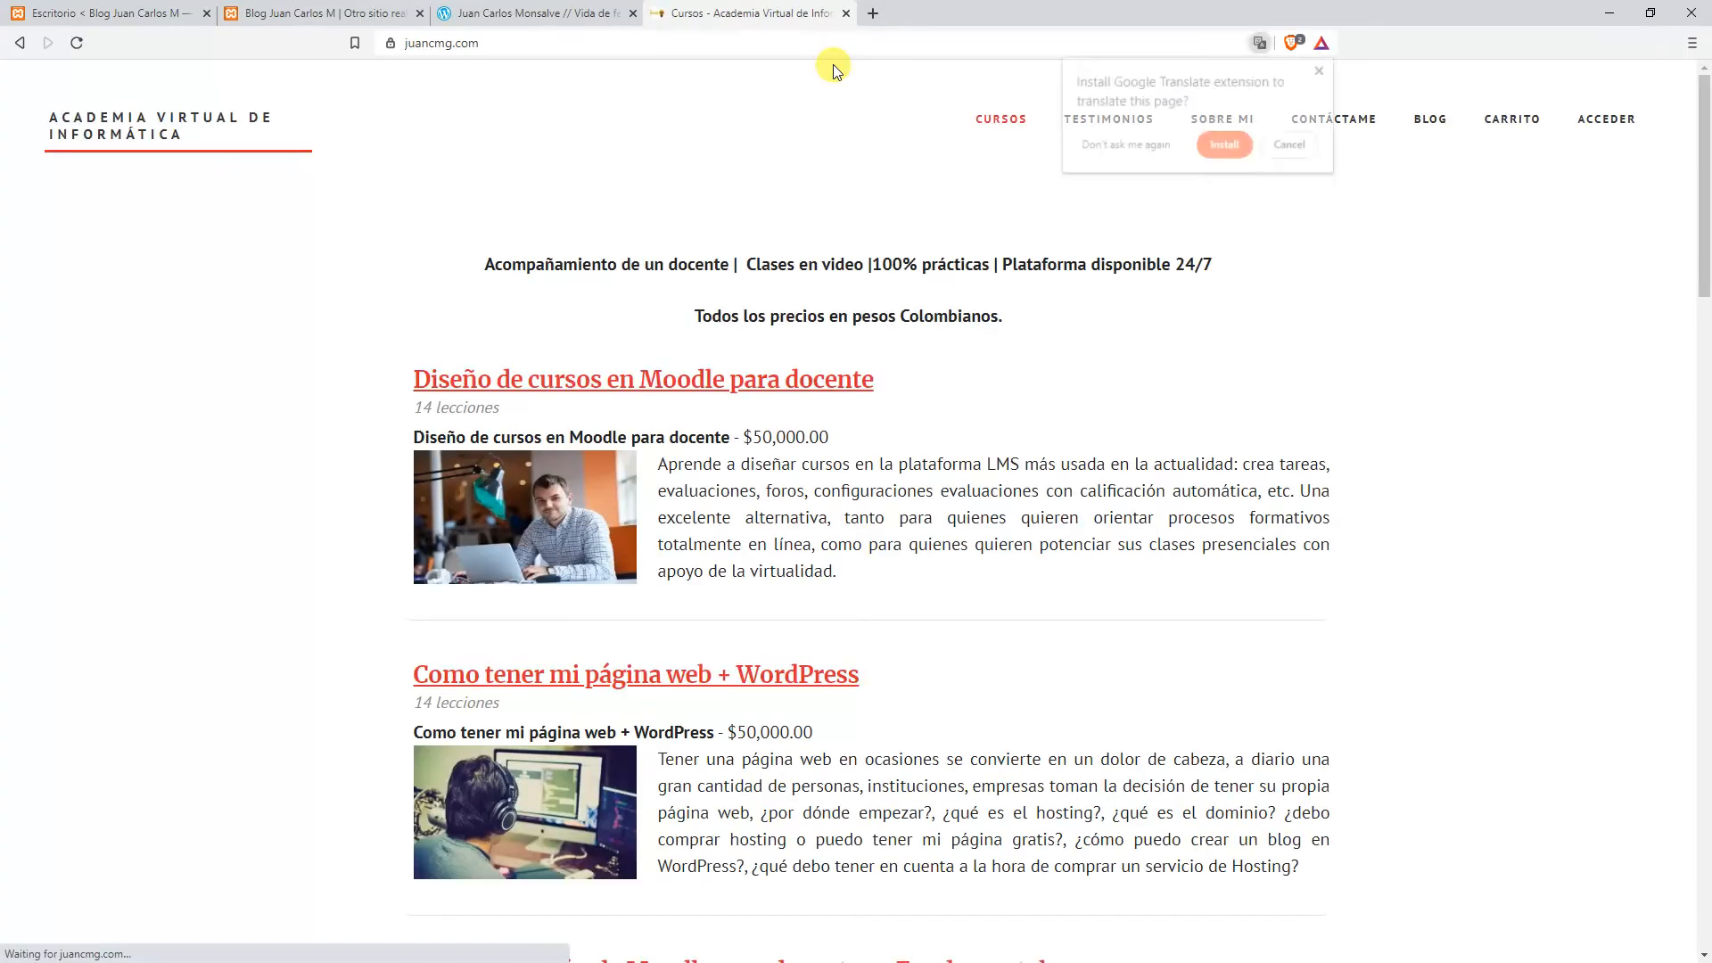
{"action": "left_click", "coordinate": [1290, 147]}
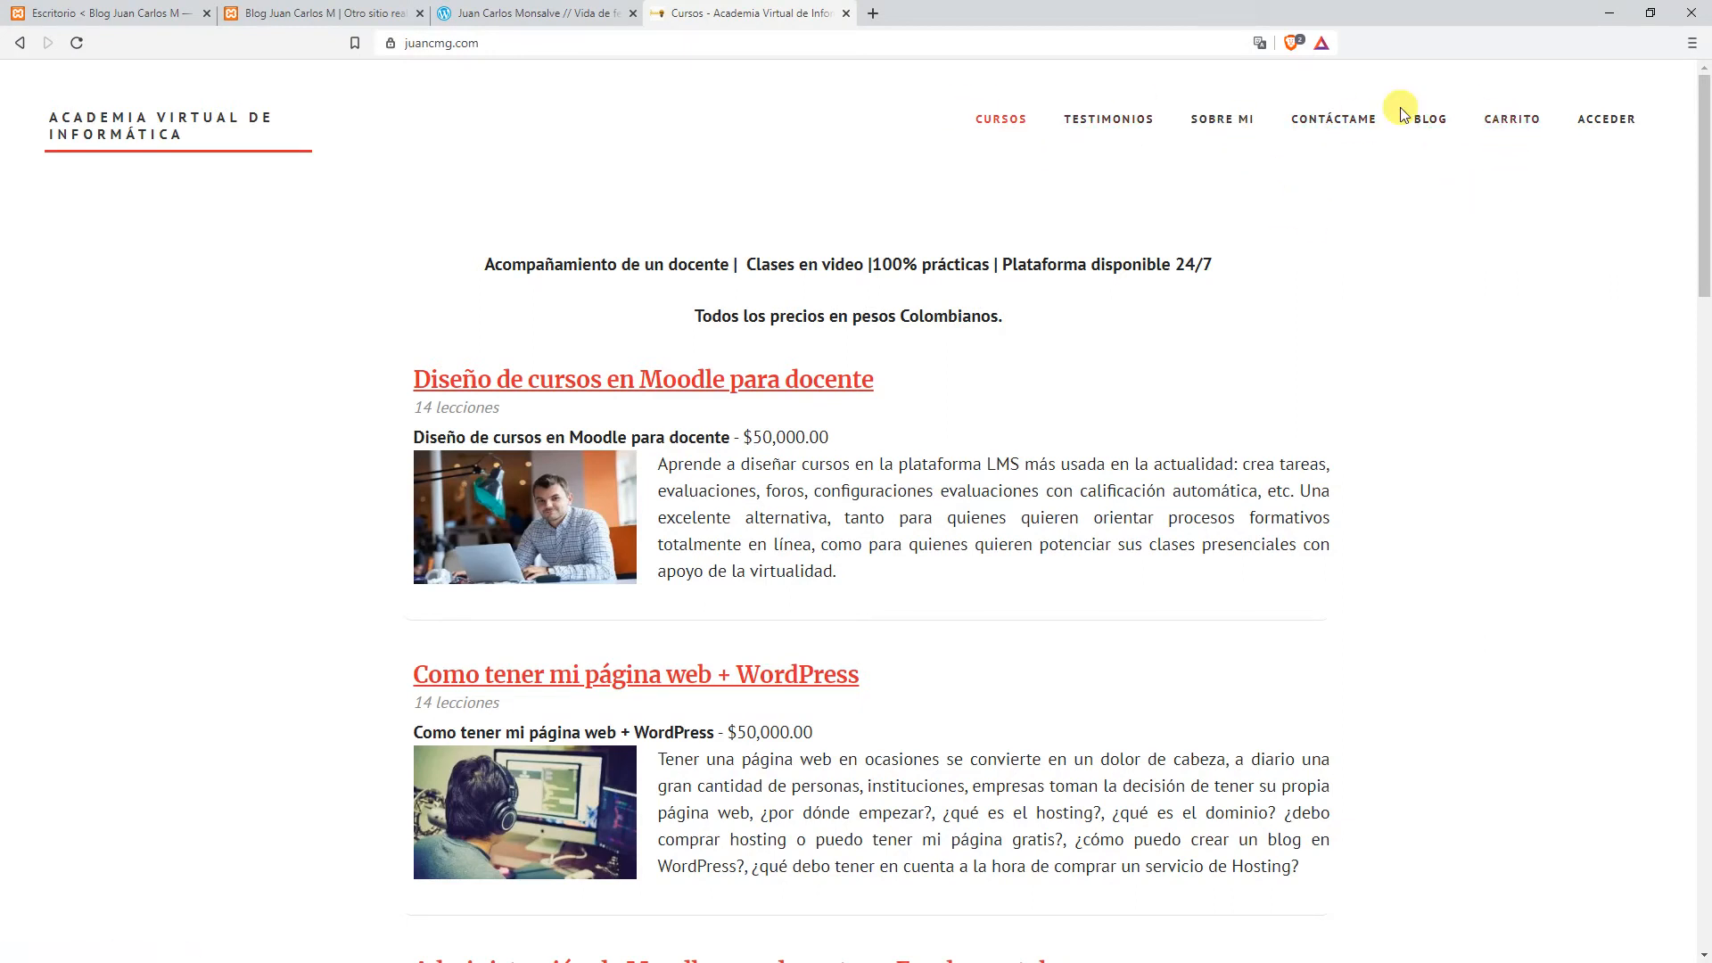
{"action": "left_click", "coordinate": [1428, 123]}
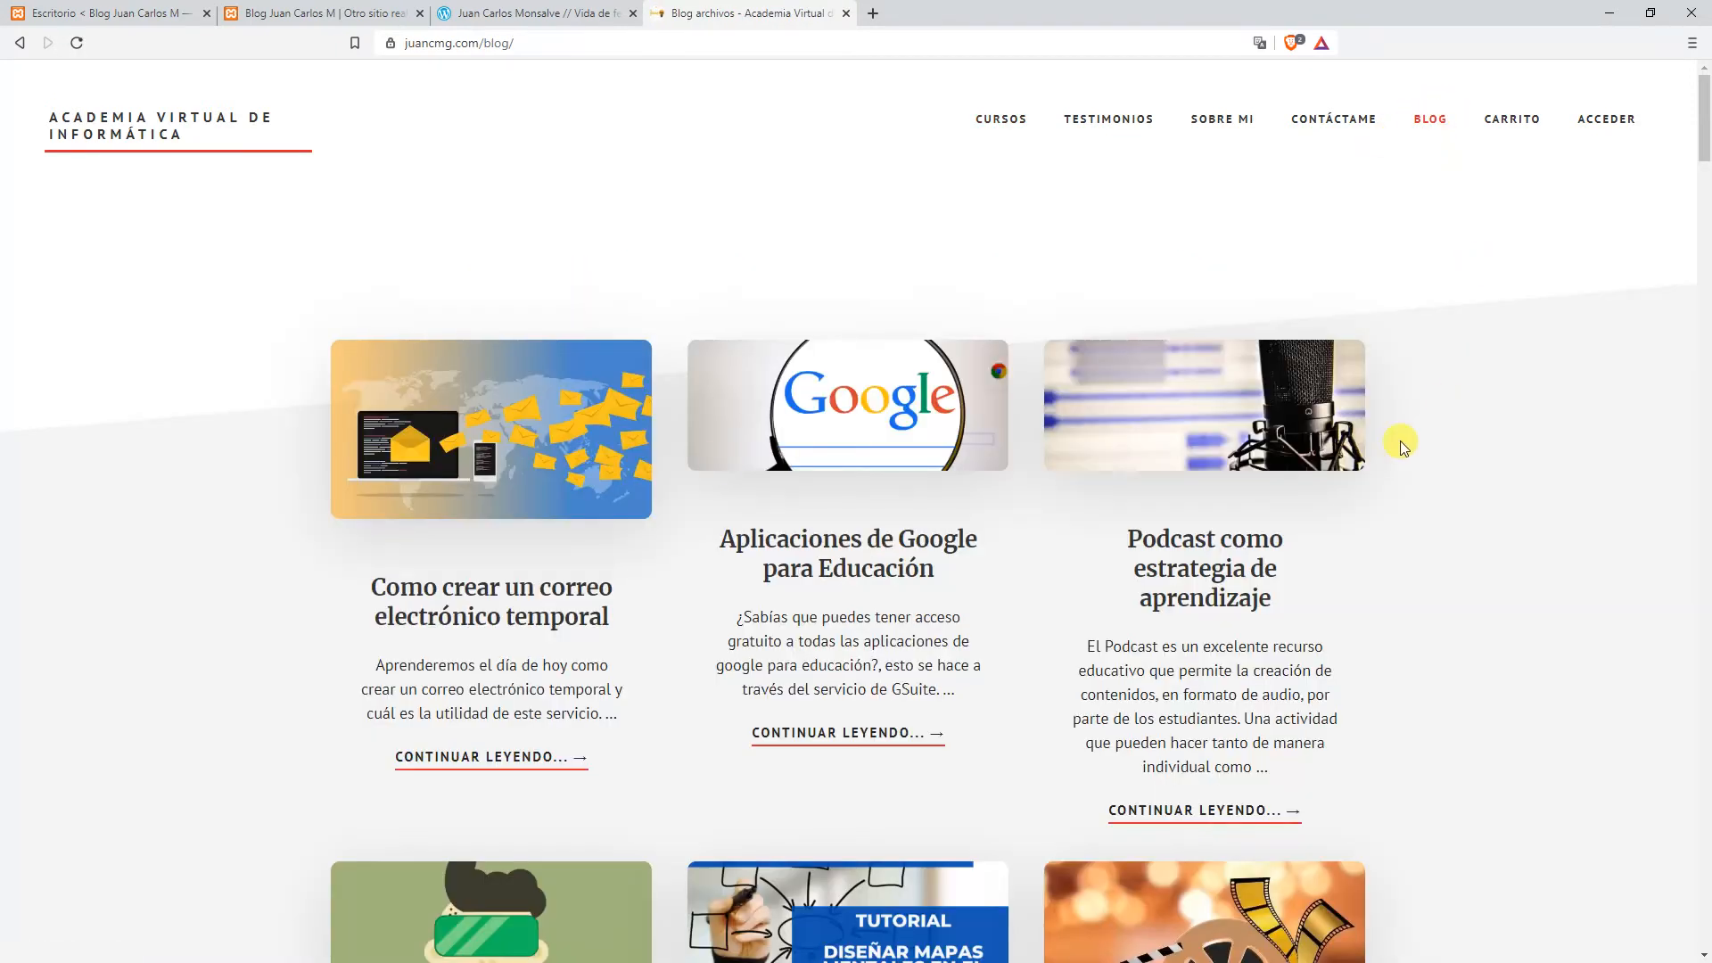
{"action": "scroll", "coordinate": [691, 442], "scroll_direction": "down", "scroll_amount": 5}
{"action": "scroll", "coordinate": [699, 410], "scroll_direction": "down", "scroll_amount": 5}
{"action": "scroll", "coordinate": [875, 287], "scroll_direction": "up", "scroll_amount": 10}
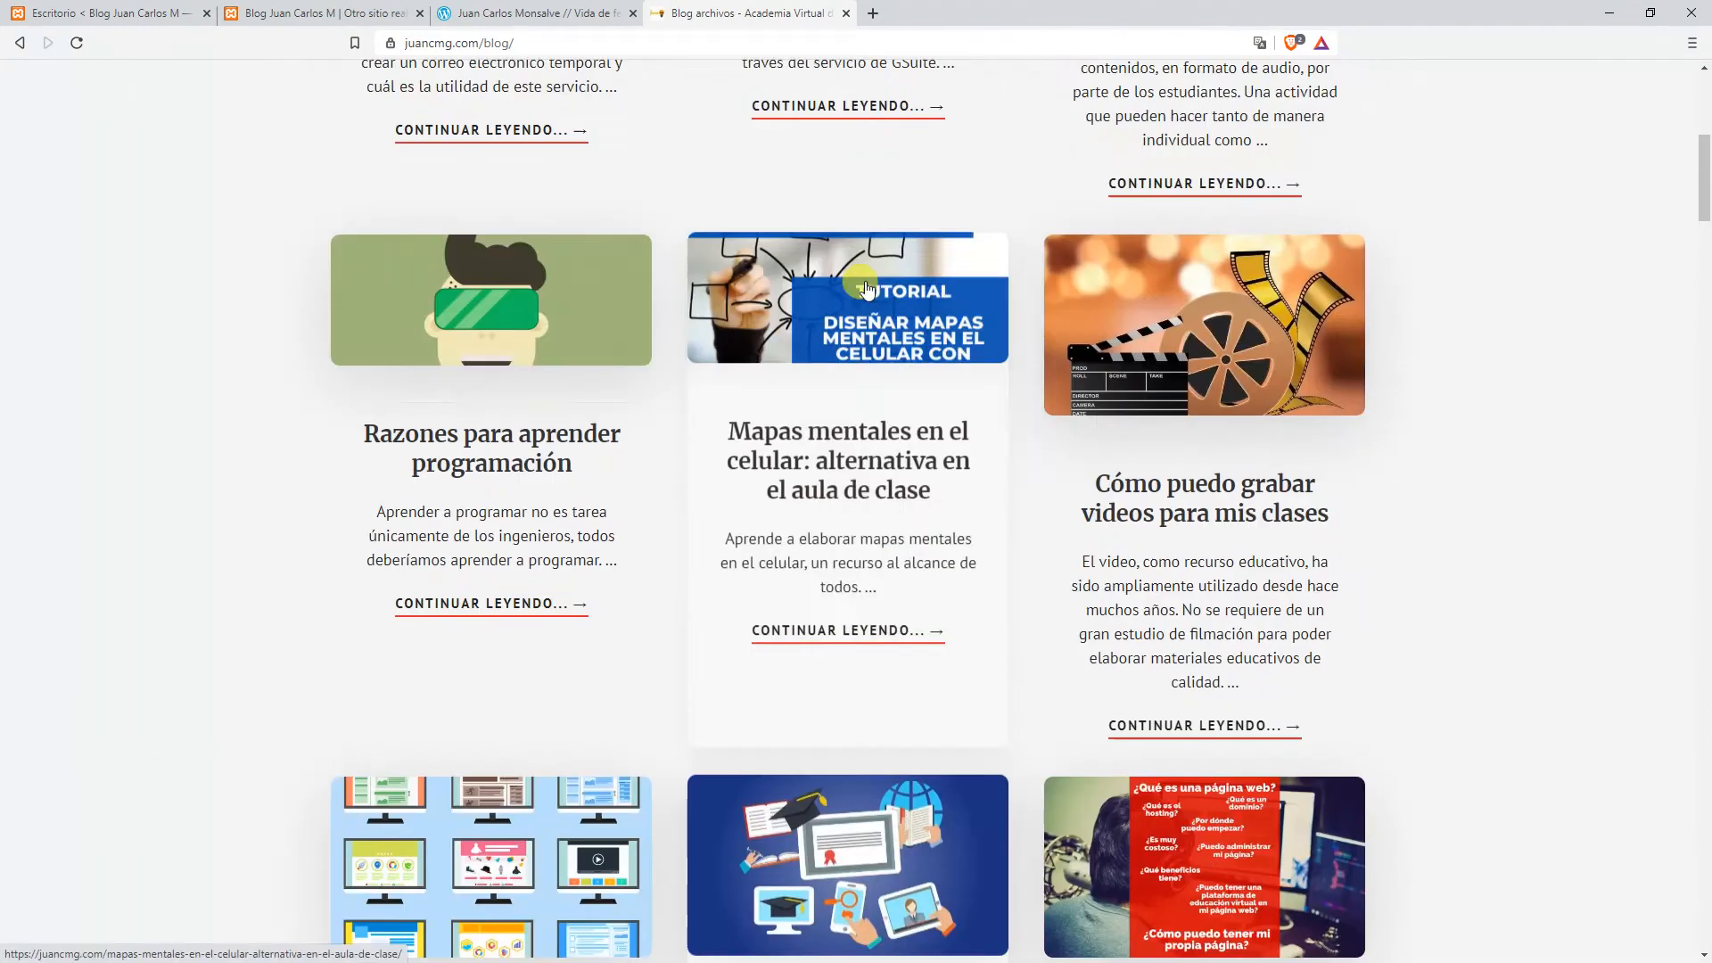
On the open WordPress.com faith blog, review the home page and category list, and browse the posts in the Escatología category.
{"action": "left_click", "coordinate": [543, 14]}
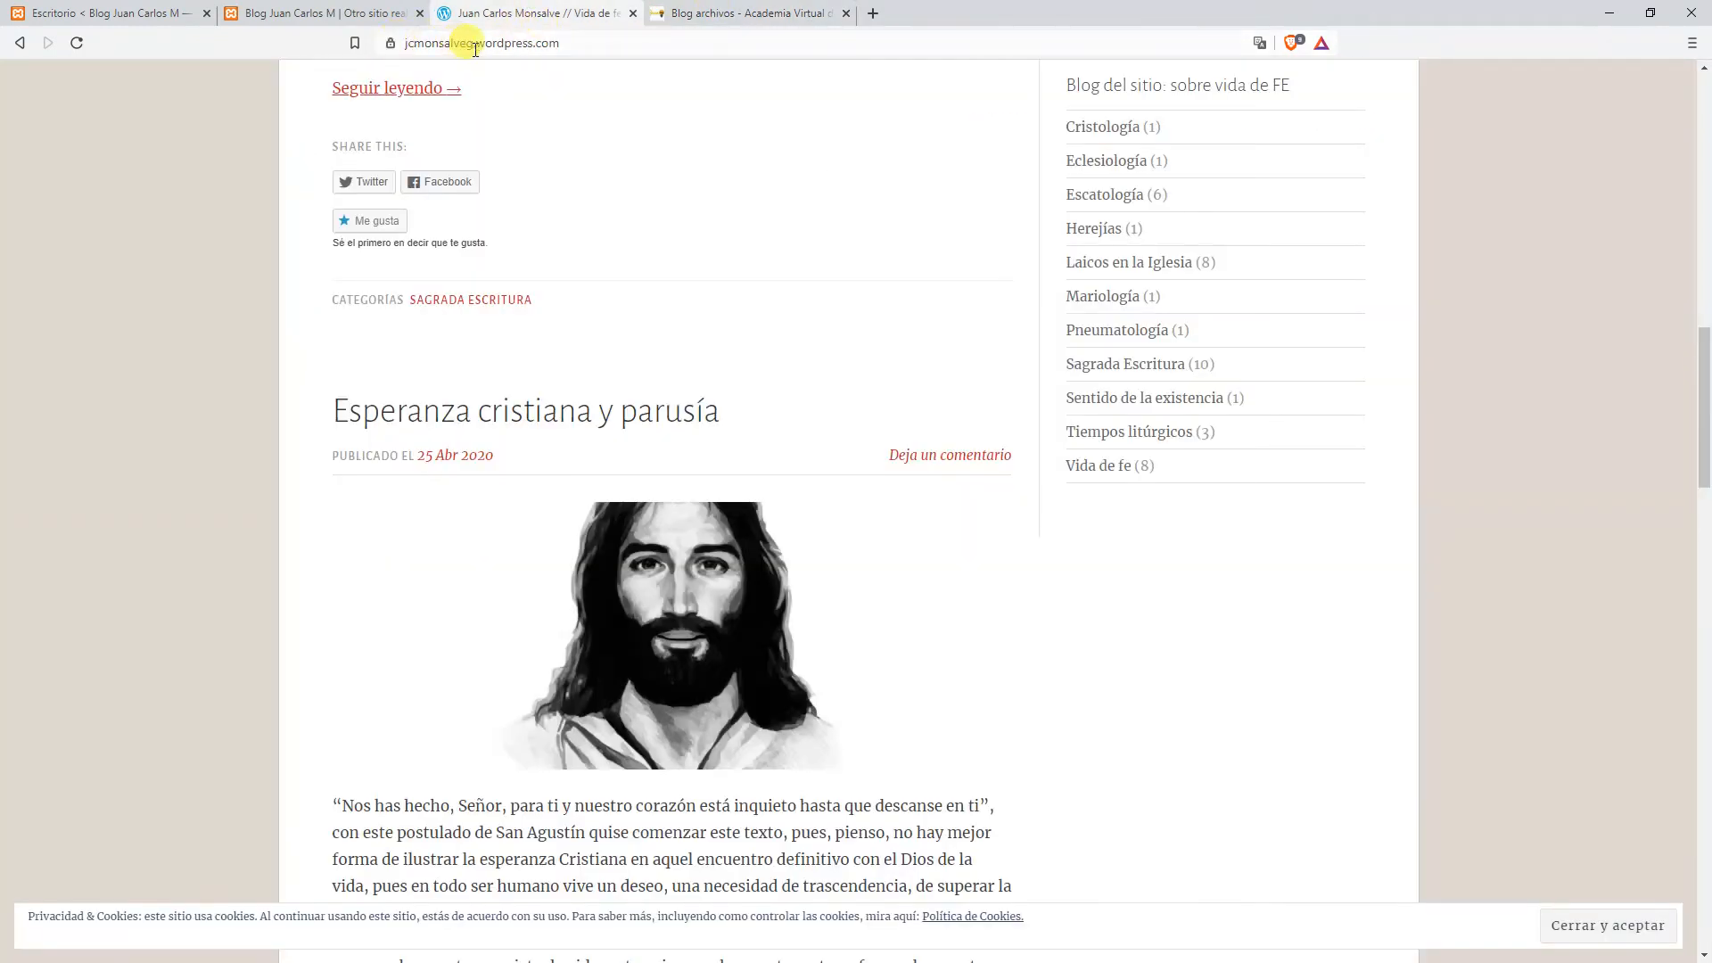
{"action": "scroll", "coordinate": [917, 275], "scroll_direction": "up", "scroll_amount": 15}
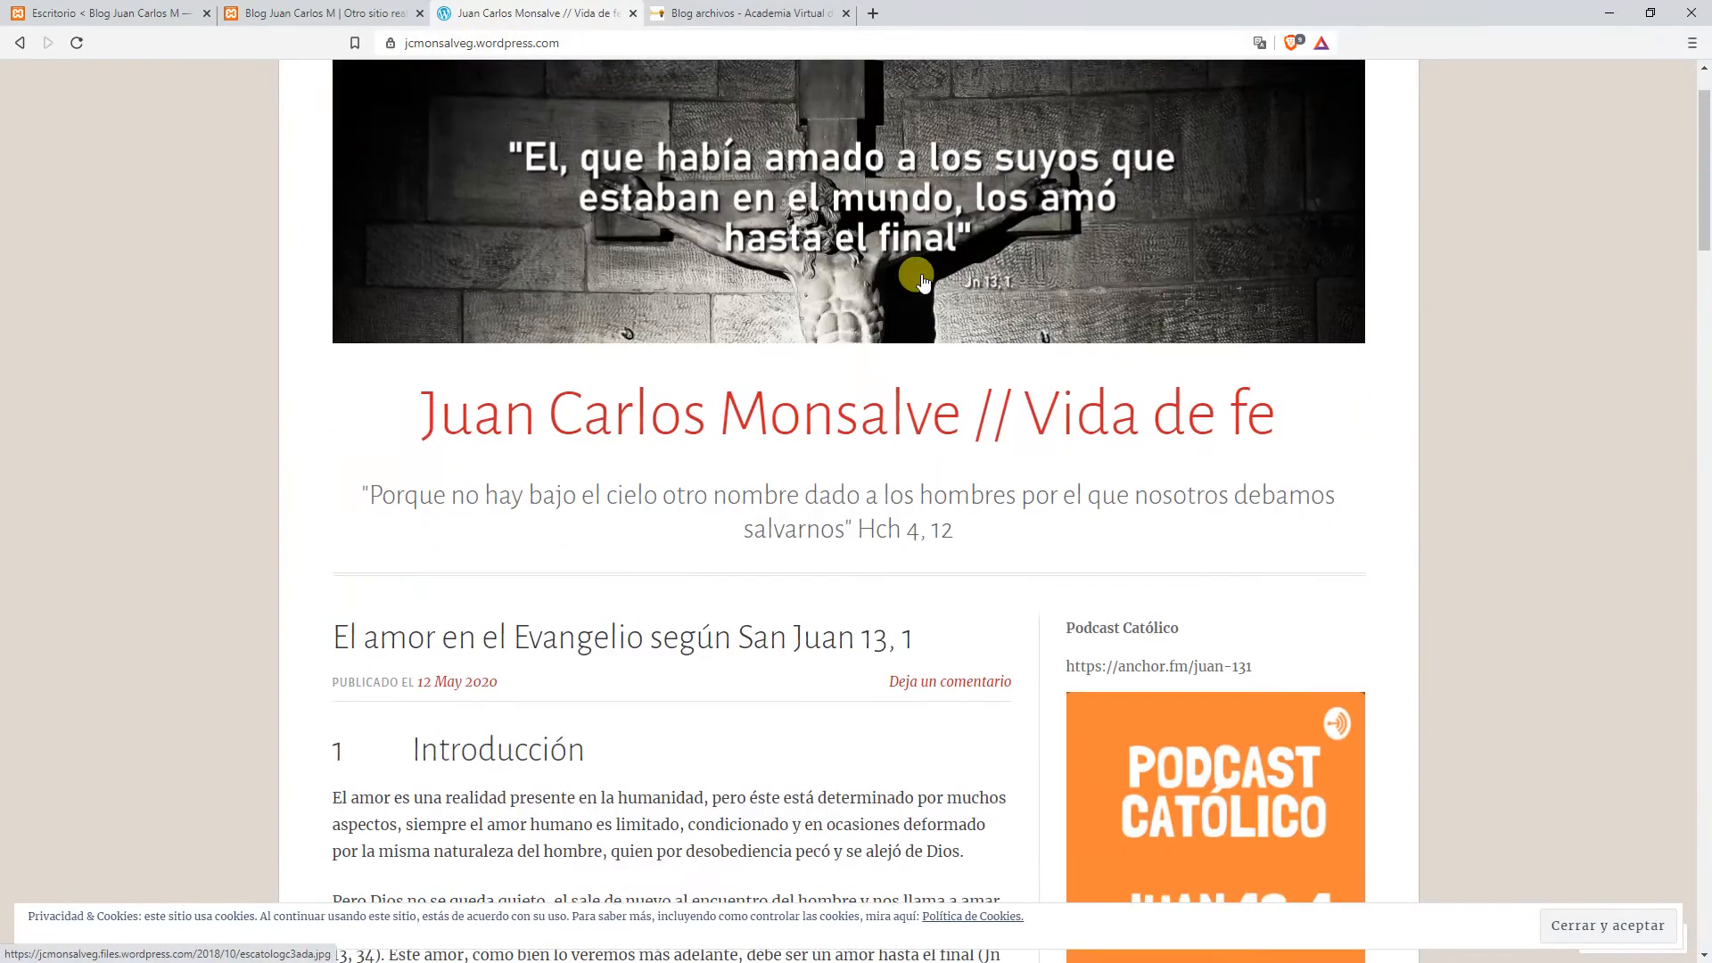
{"action": "scroll", "coordinate": [874, 253], "scroll_direction": "down", "scroll_amount": 4}
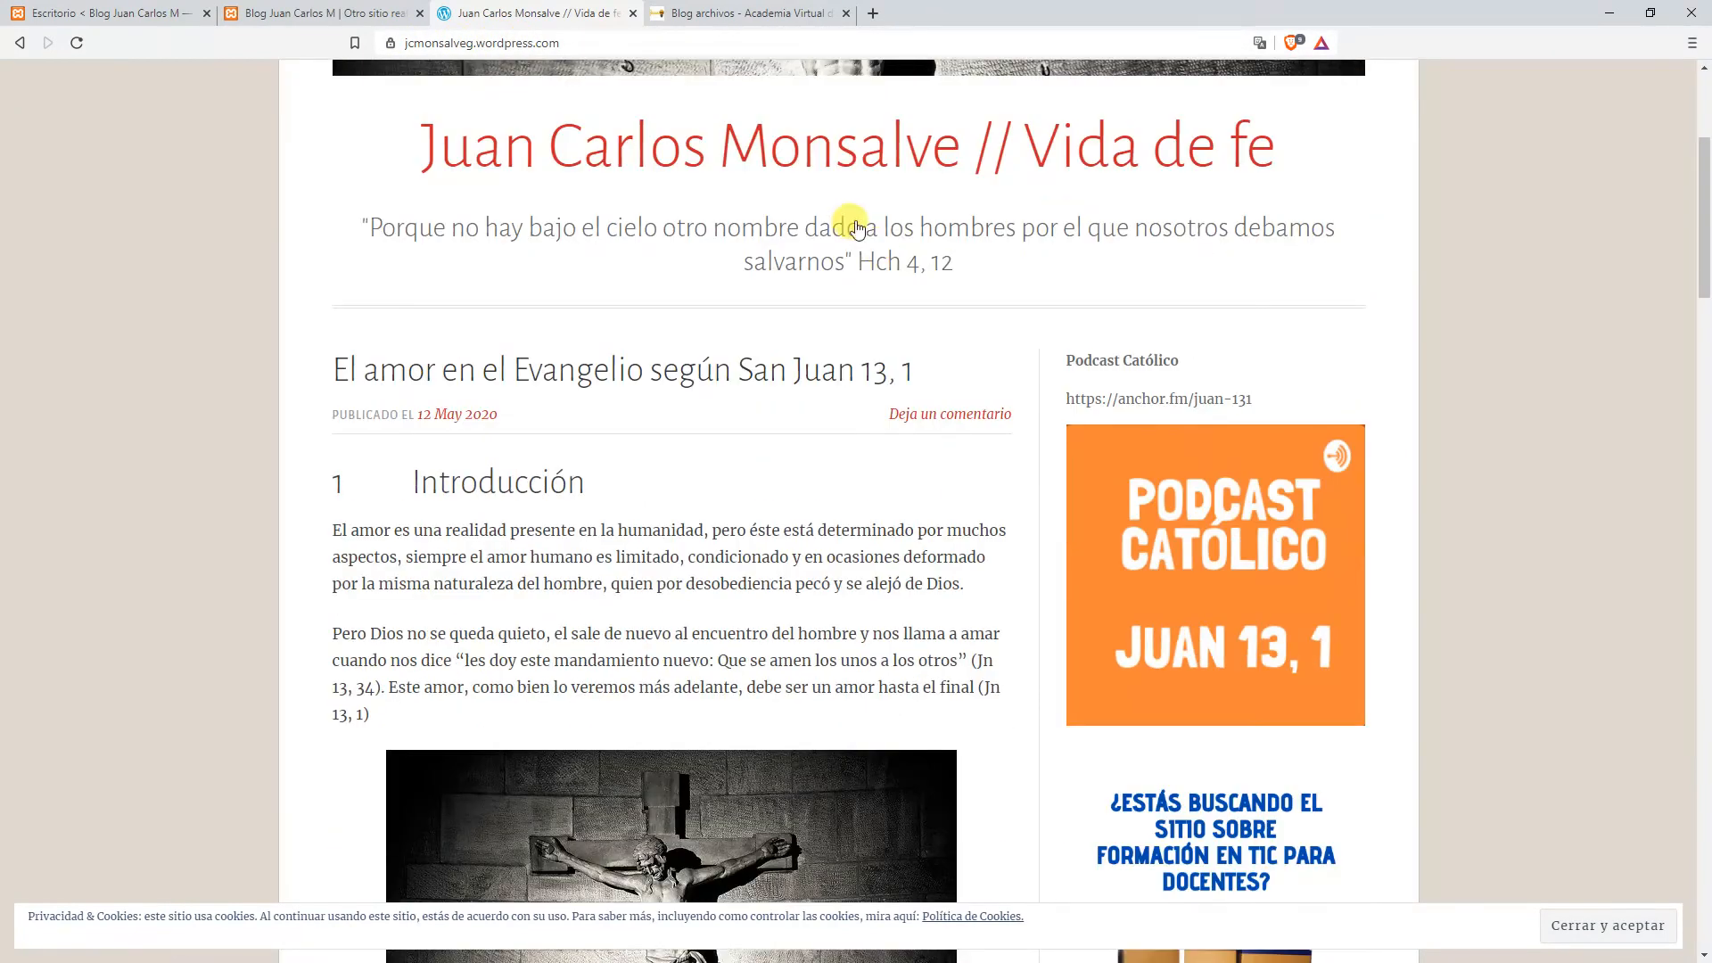
{"action": "scroll", "coordinate": [852, 228], "scroll_direction": "down", "scroll_amount": 12}
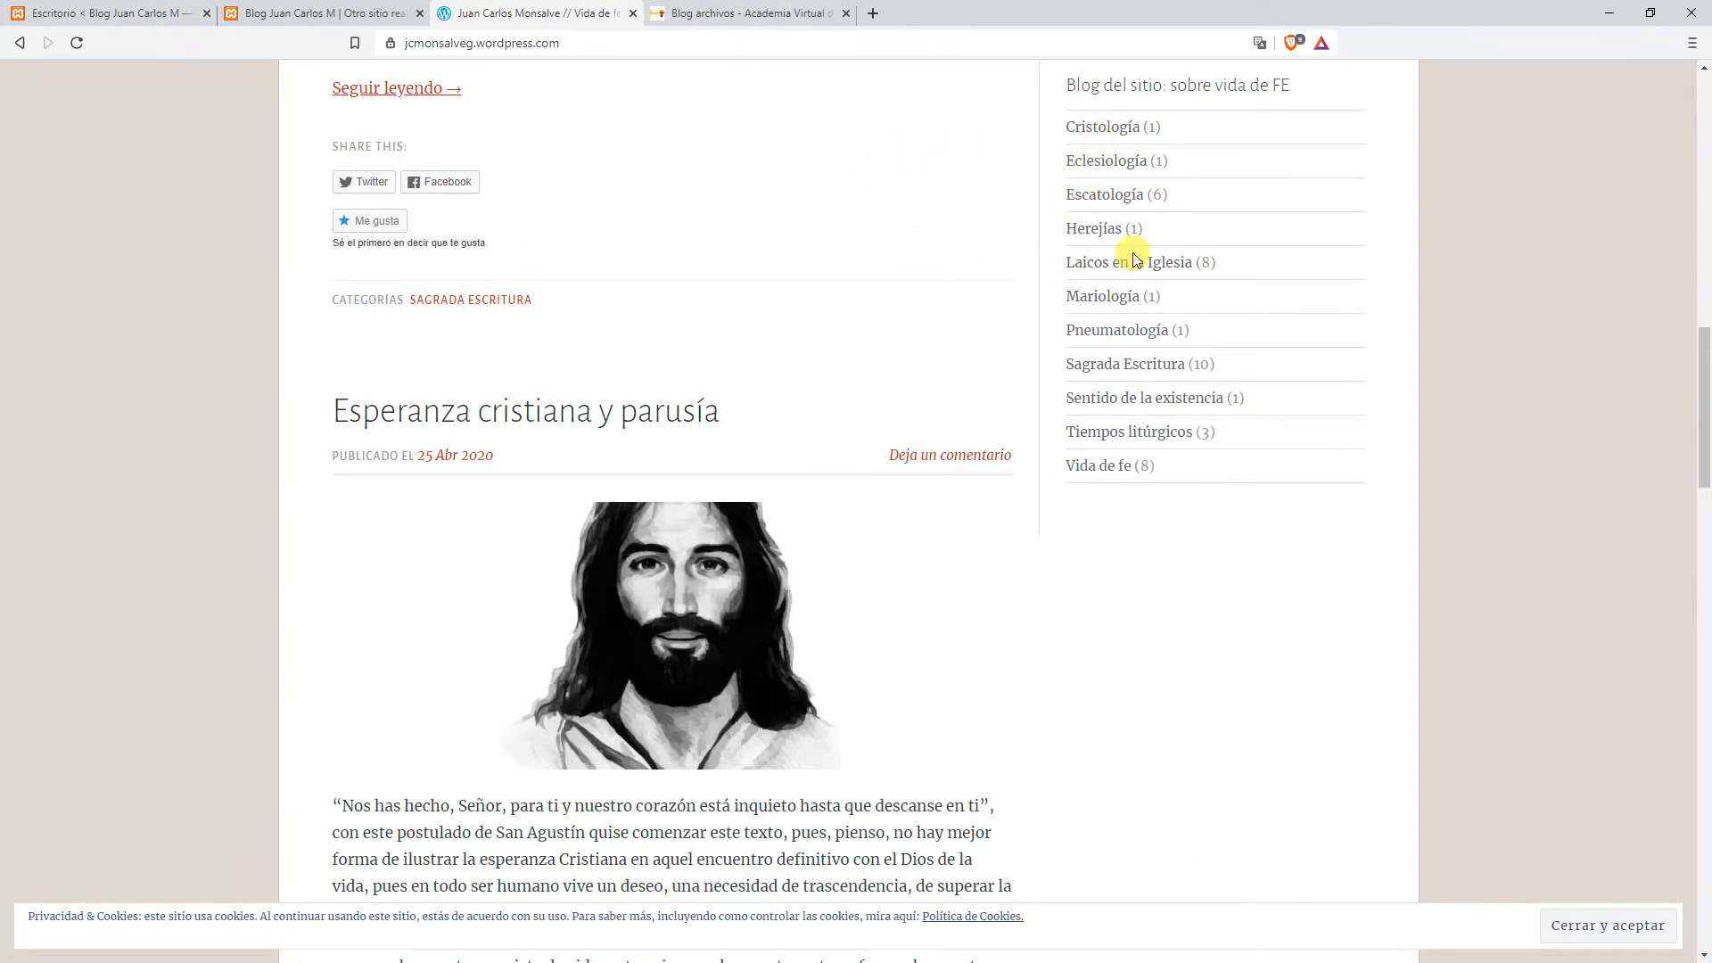
{"action": "left_click", "coordinate": [1103, 198]}
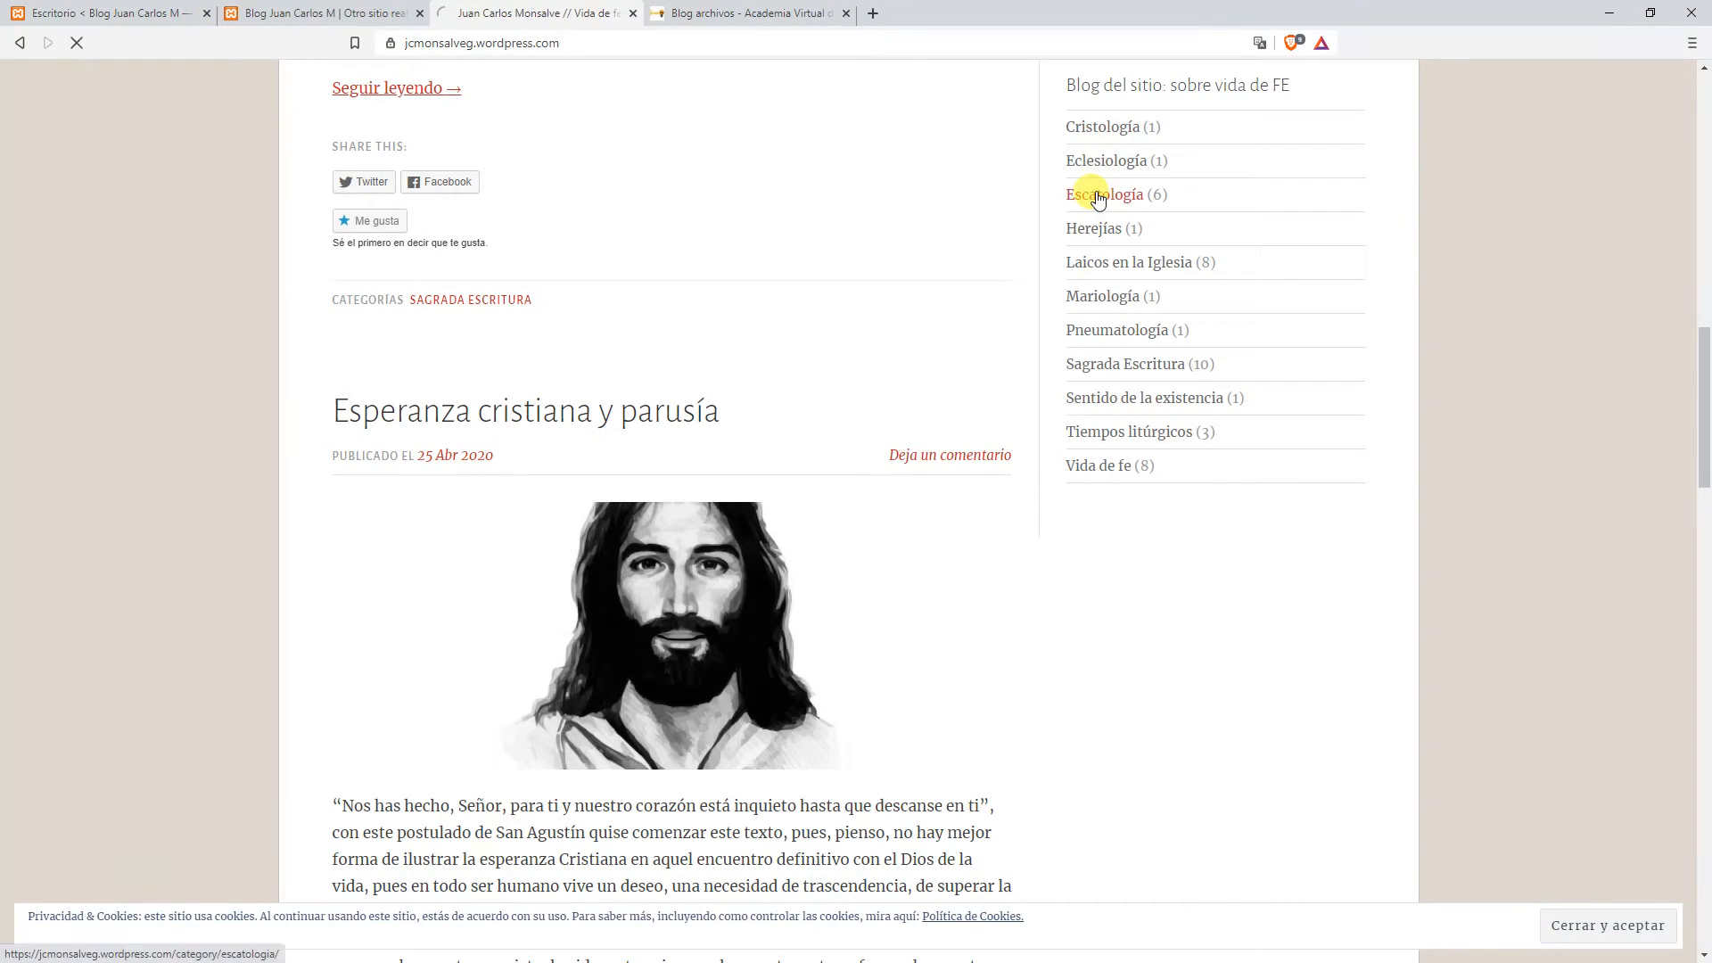
{"action": "scroll", "coordinate": [459, 329], "scroll_direction": "down", "scroll_amount": 8}
{"action": "scroll", "coordinate": [452, 365], "scroll_direction": "down", "scroll_amount": 4}
{"action": "scroll", "coordinate": [654, 313], "scroll_direction": "down", "scroll_amount": 5}
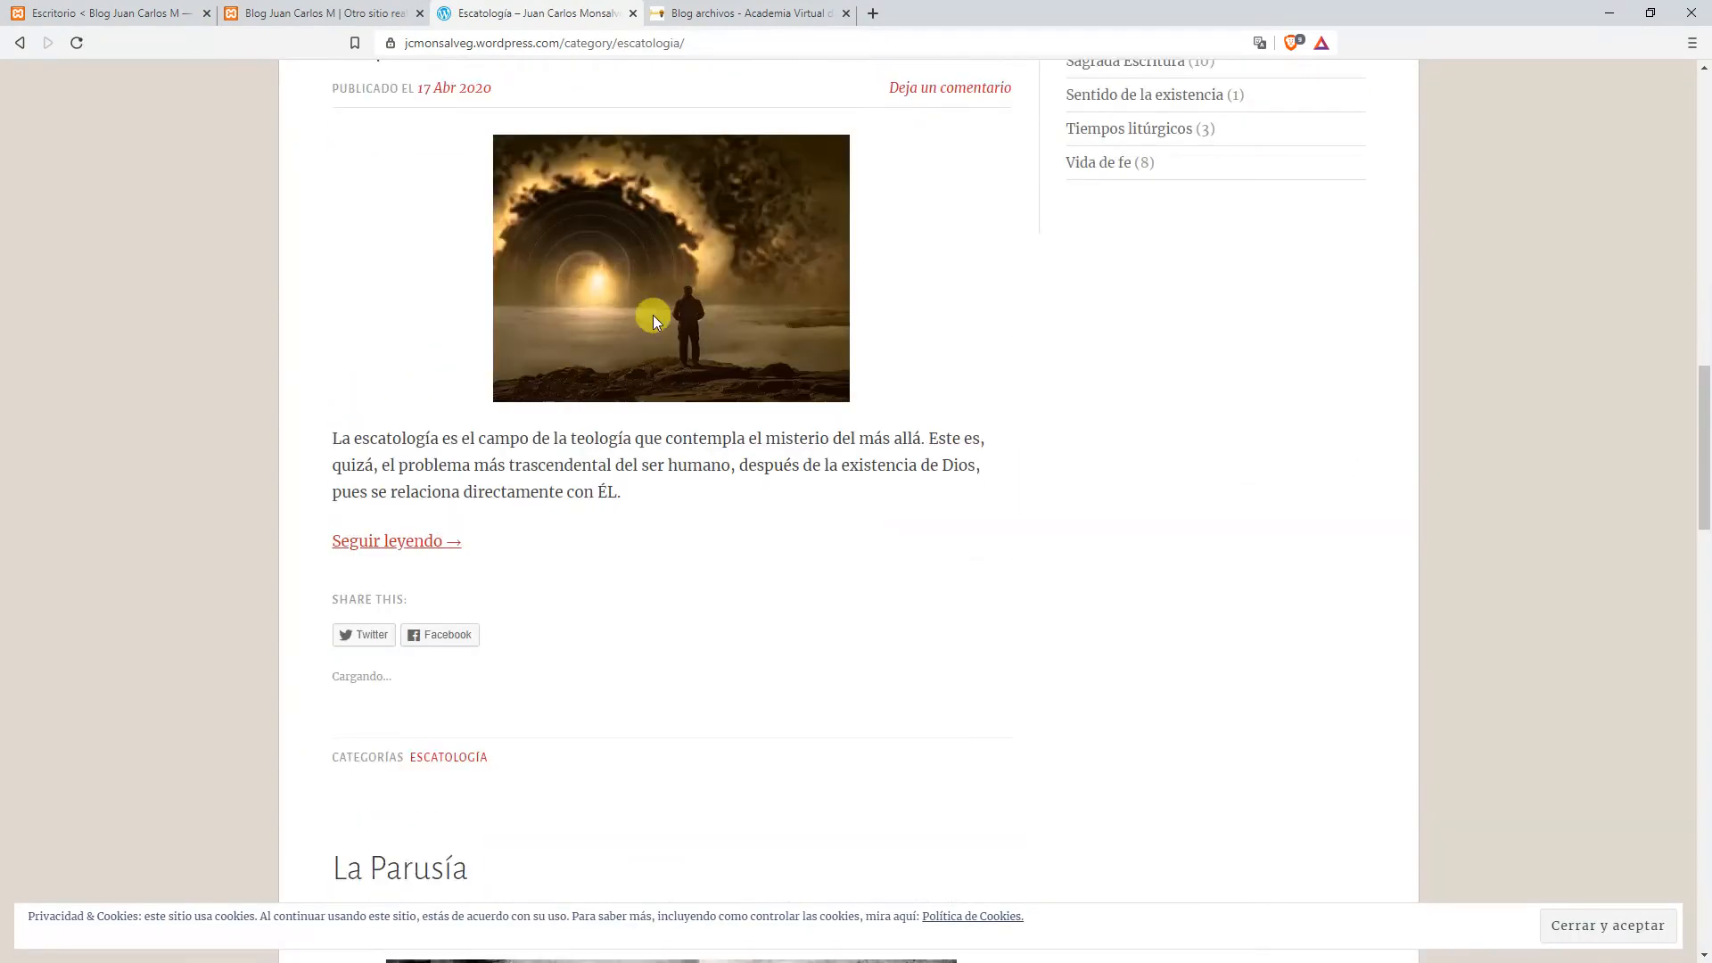
{"action": "scroll", "coordinate": [678, 320], "scroll_direction": "down", "scroll_amount": 5}
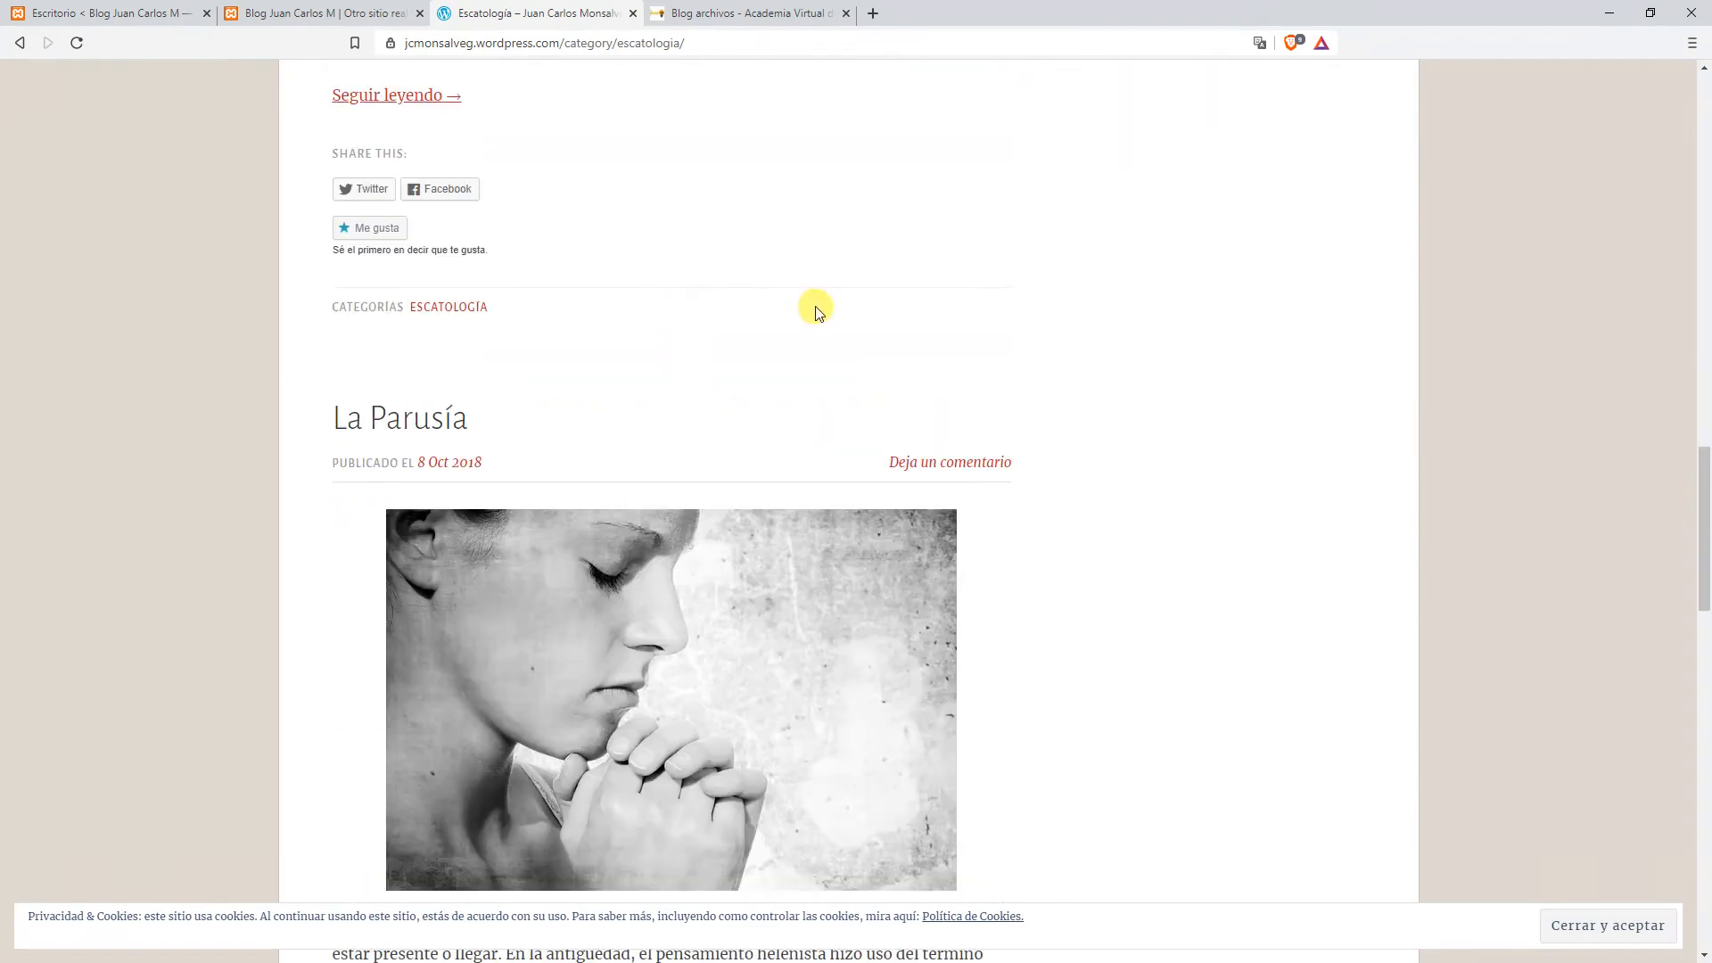
{"action": "scroll", "coordinate": [811, 272], "scroll_direction": "up", "scroll_amount": 8}
{"action": "scroll", "coordinate": [704, 327], "scroll_direction": "up", "scroll_amount": 4}
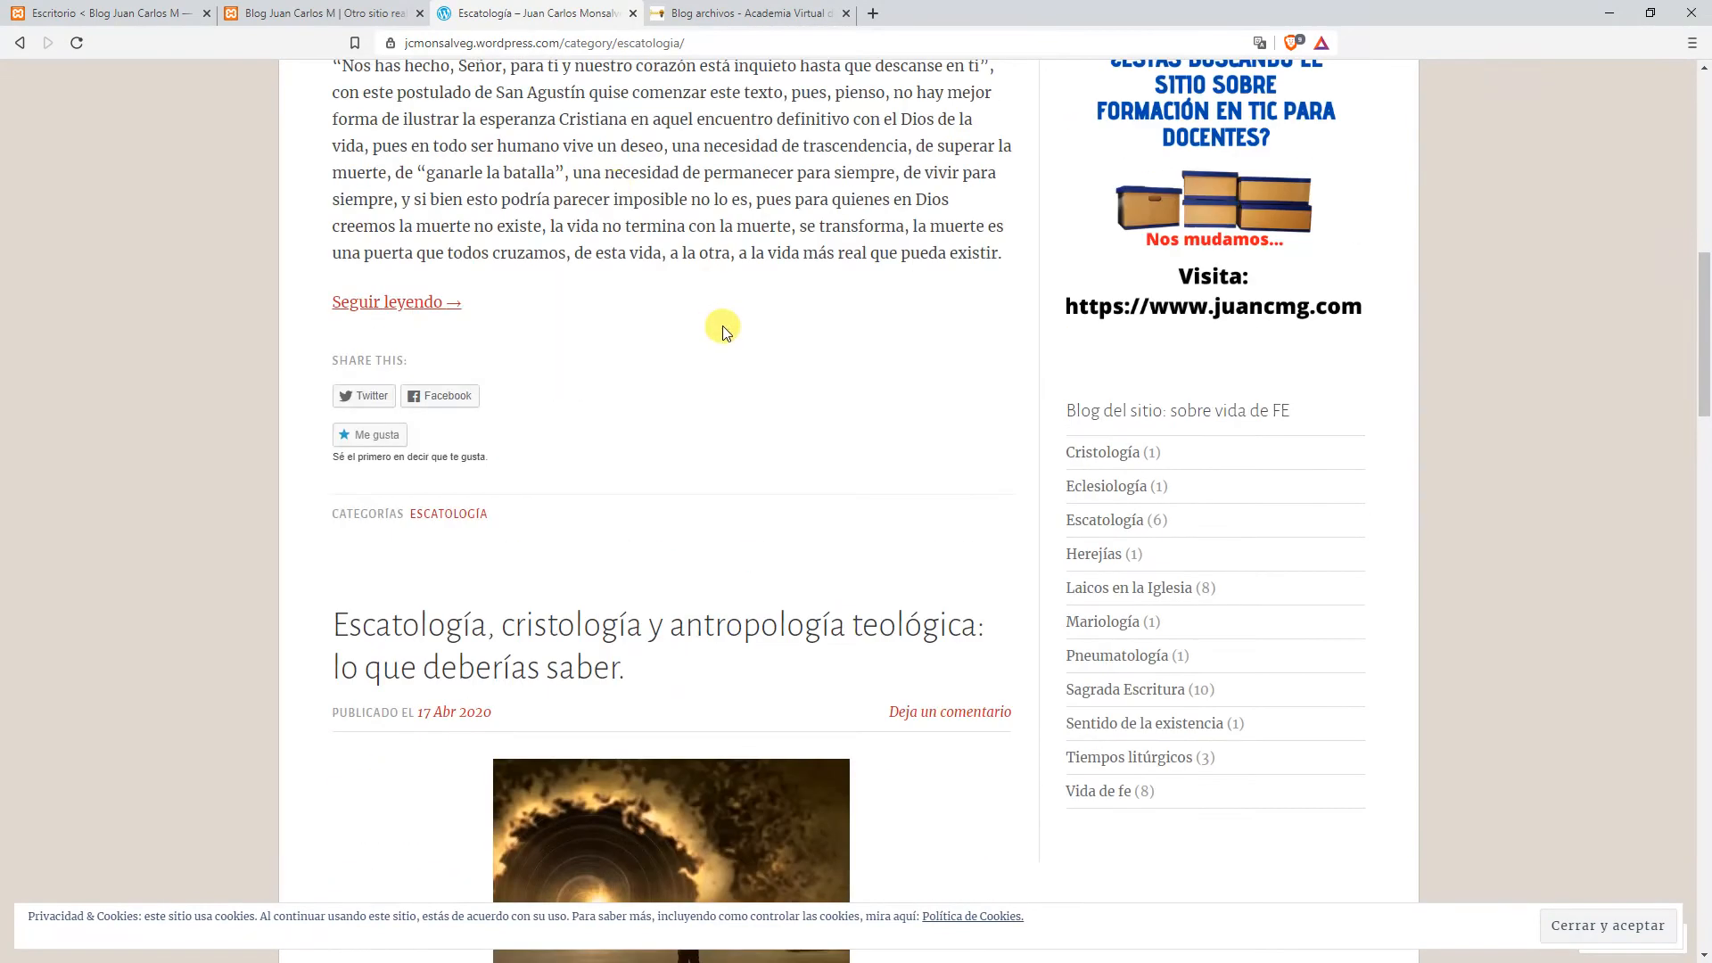
Return to the local WordPress dashboard and open the list of all posts (Entradas).
{"action": "left_click", "coordinate": [103, 14]}
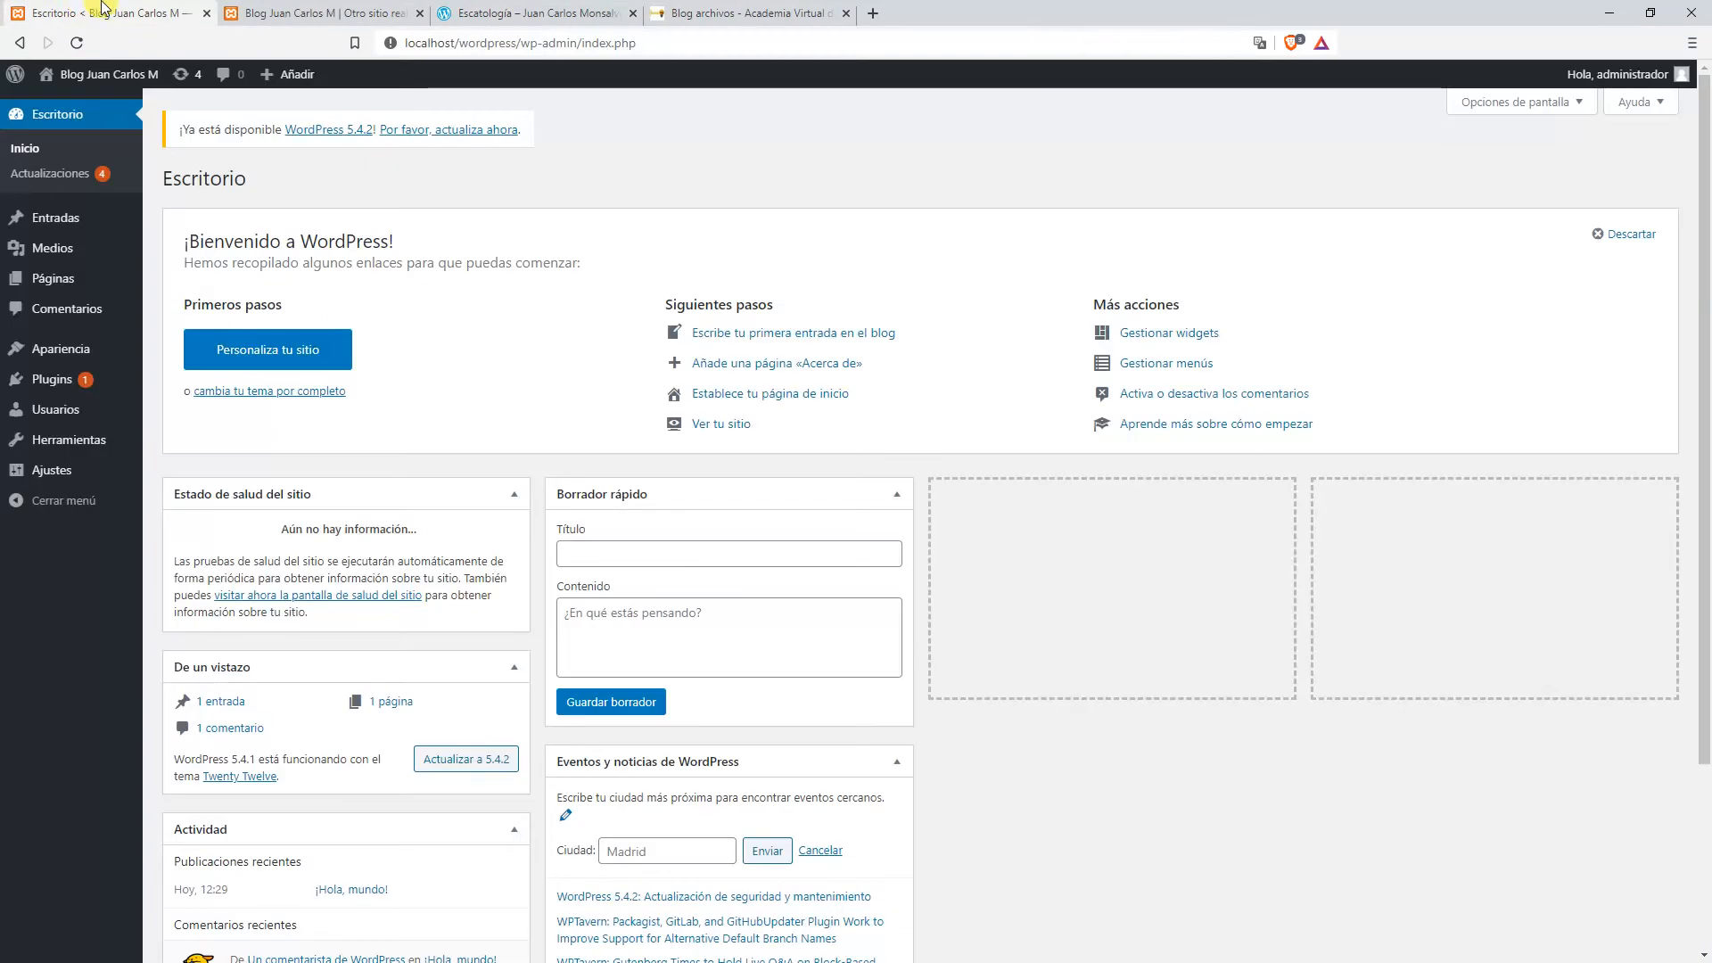
{"action": "left_click", "coordinate": [66, 223]}
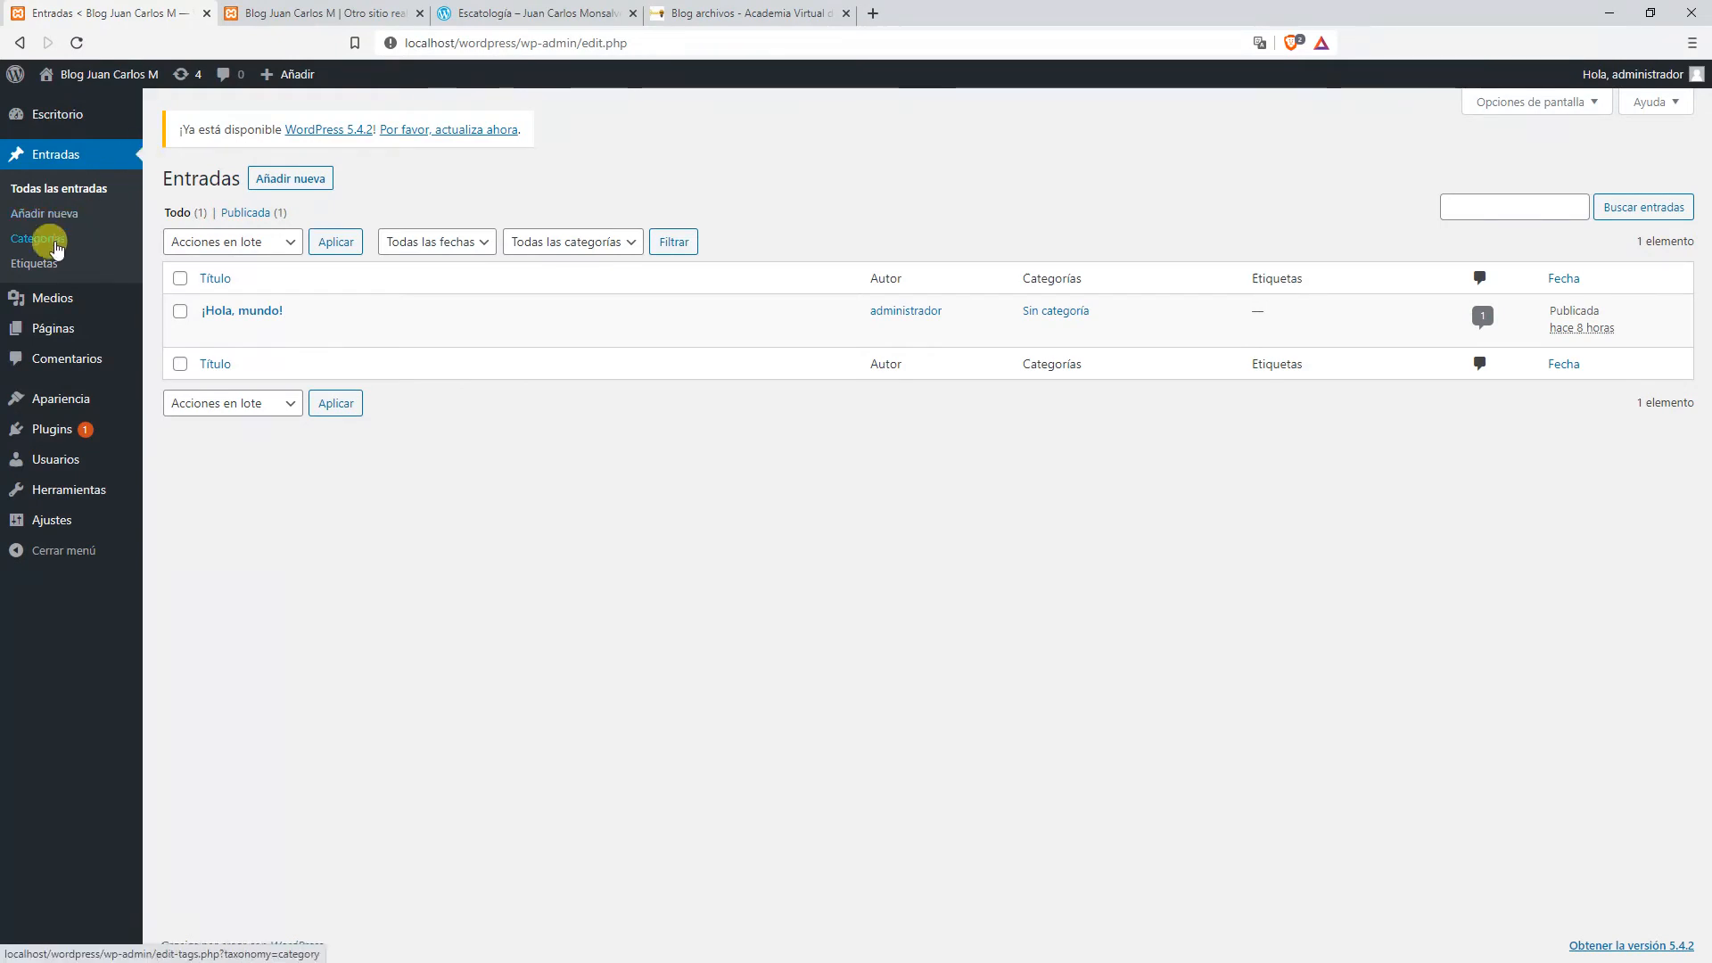
{"action": "left_click", "coordinate": [56, 252]}
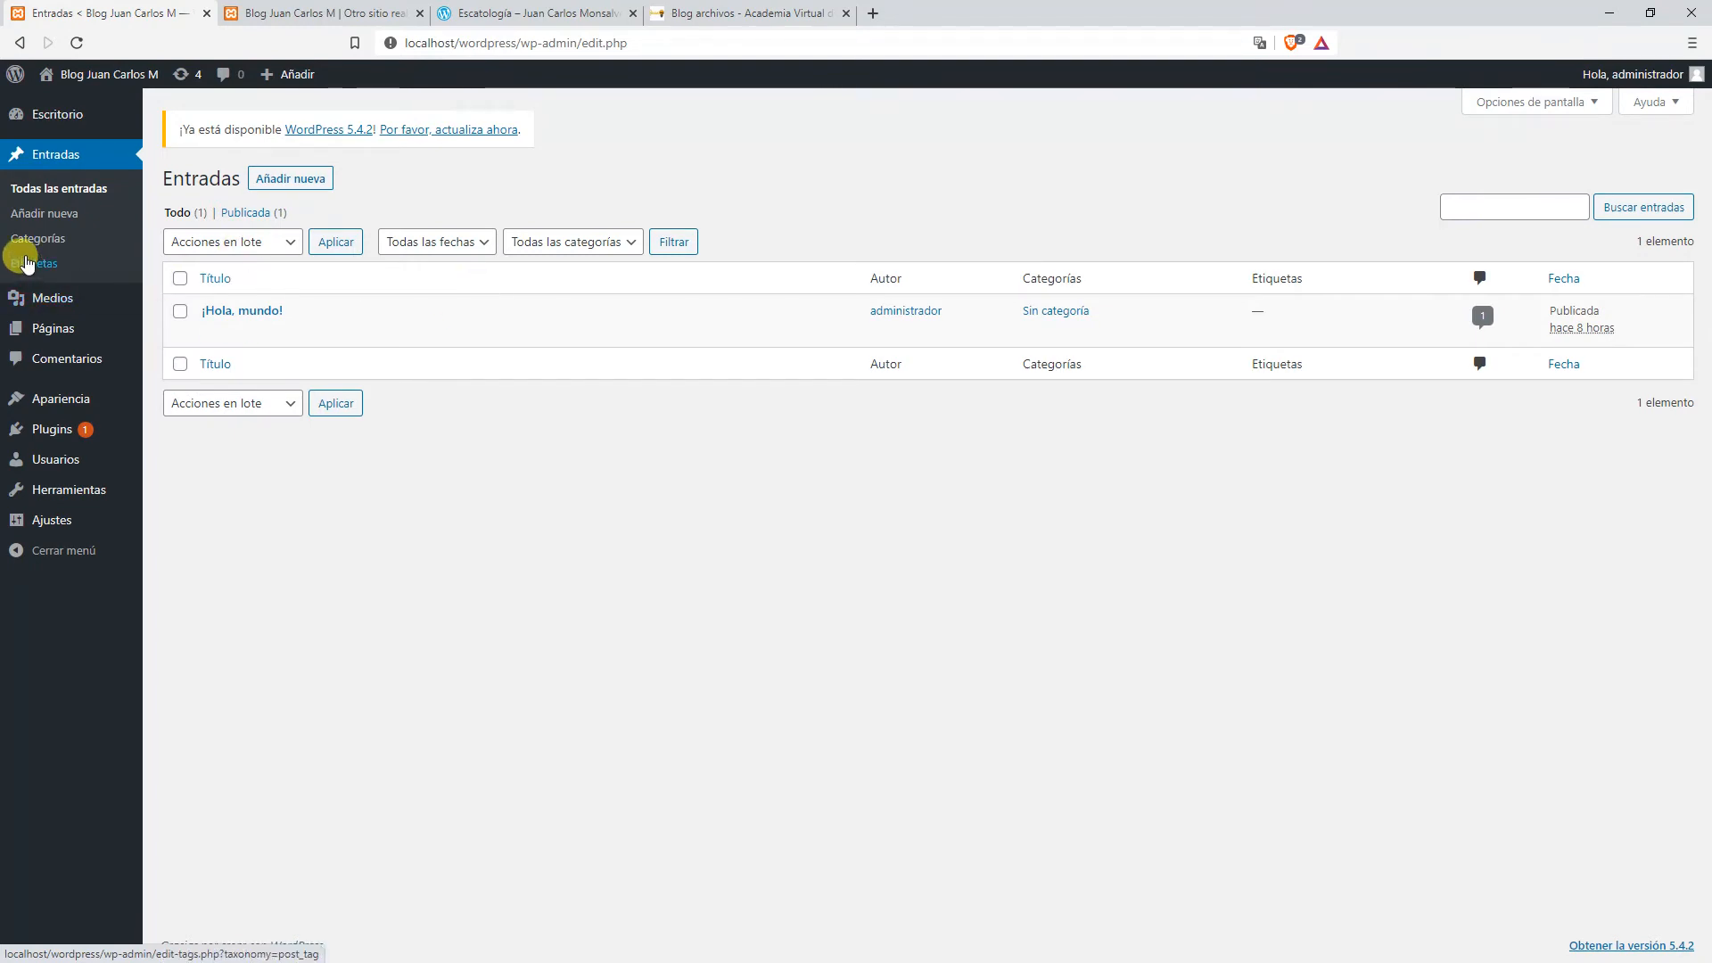
{"action": "mouse_move", "coordinate": [76, 297]}
Examine the faith blog's category list with its post counts, and compare it with the local site's front page.
{"action": "left_click", "coordinate": [505, 13]}
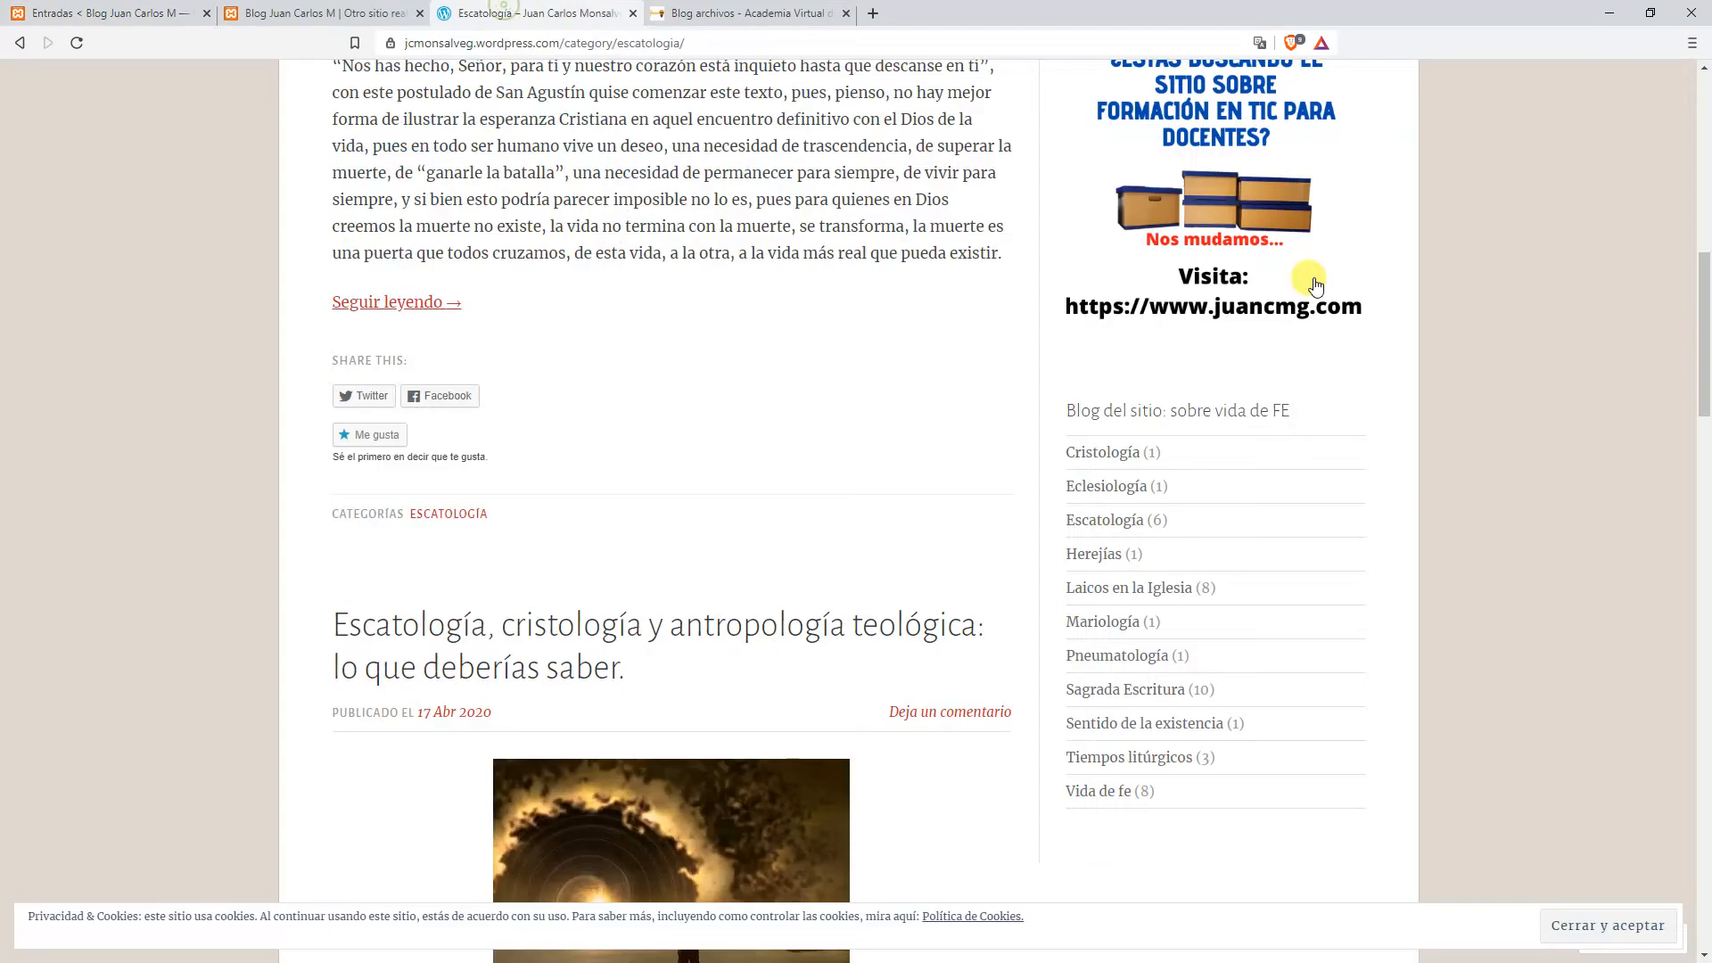
{"action": "scroll", "coordinate": [1497, 294], "scroll_direction": "down", "scroll_amount": 1}
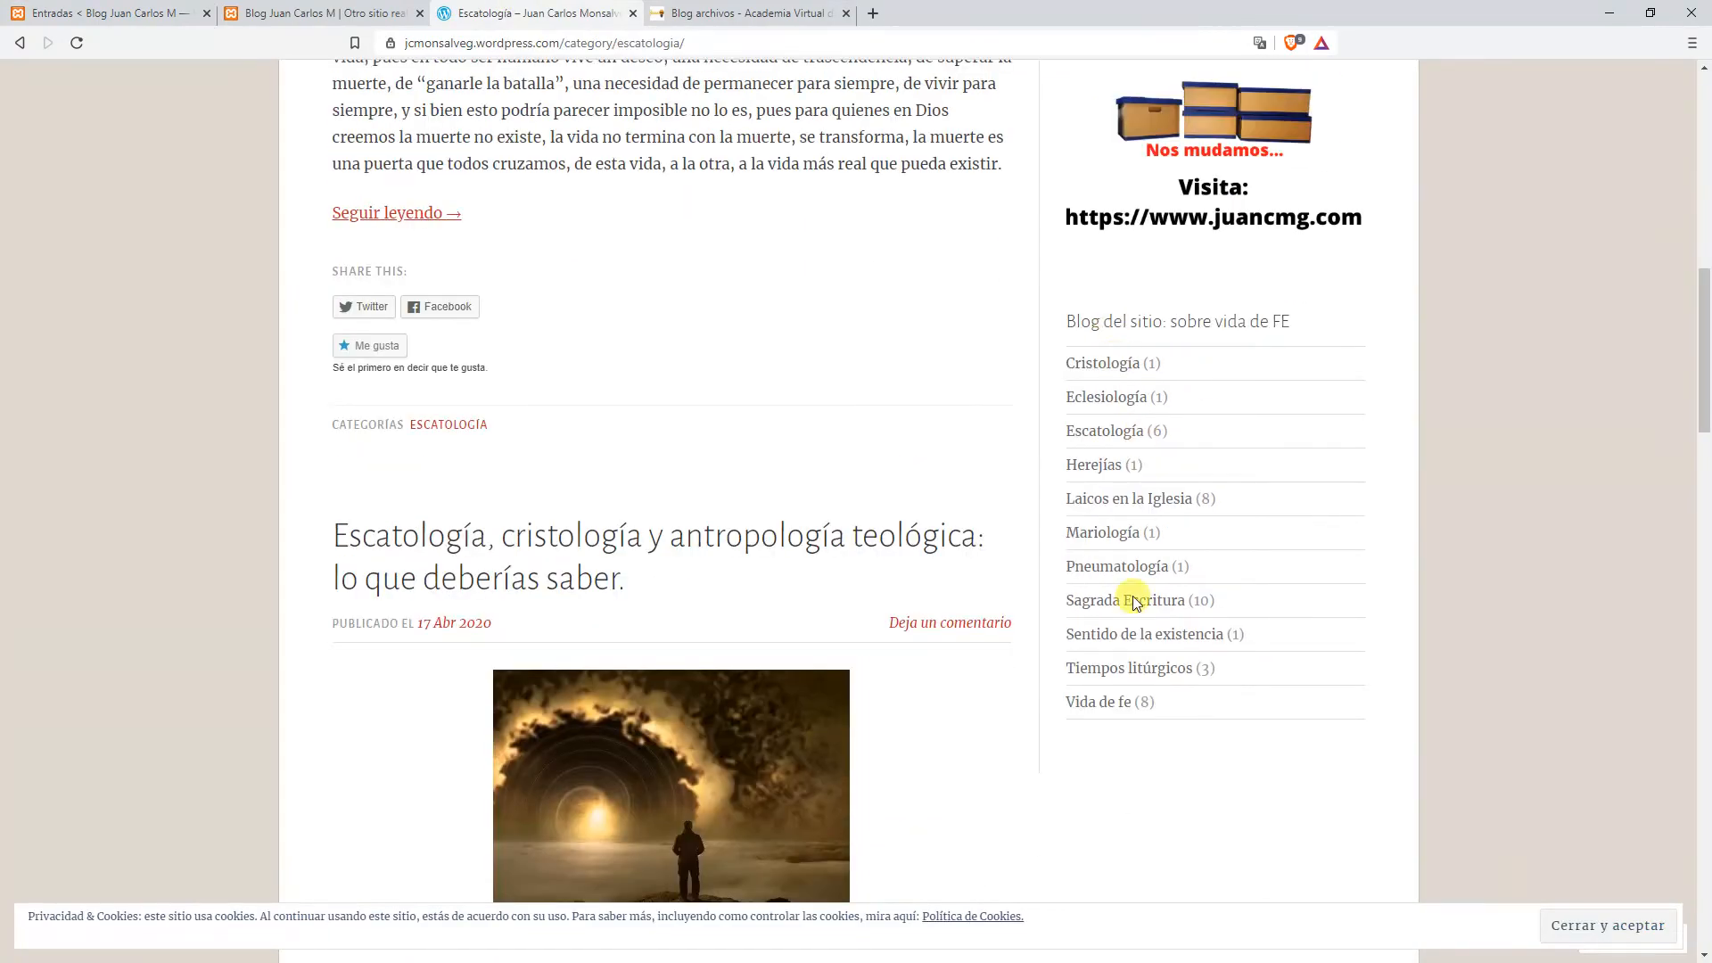
{"action": "left_click", "coordinate": [330, 11]}
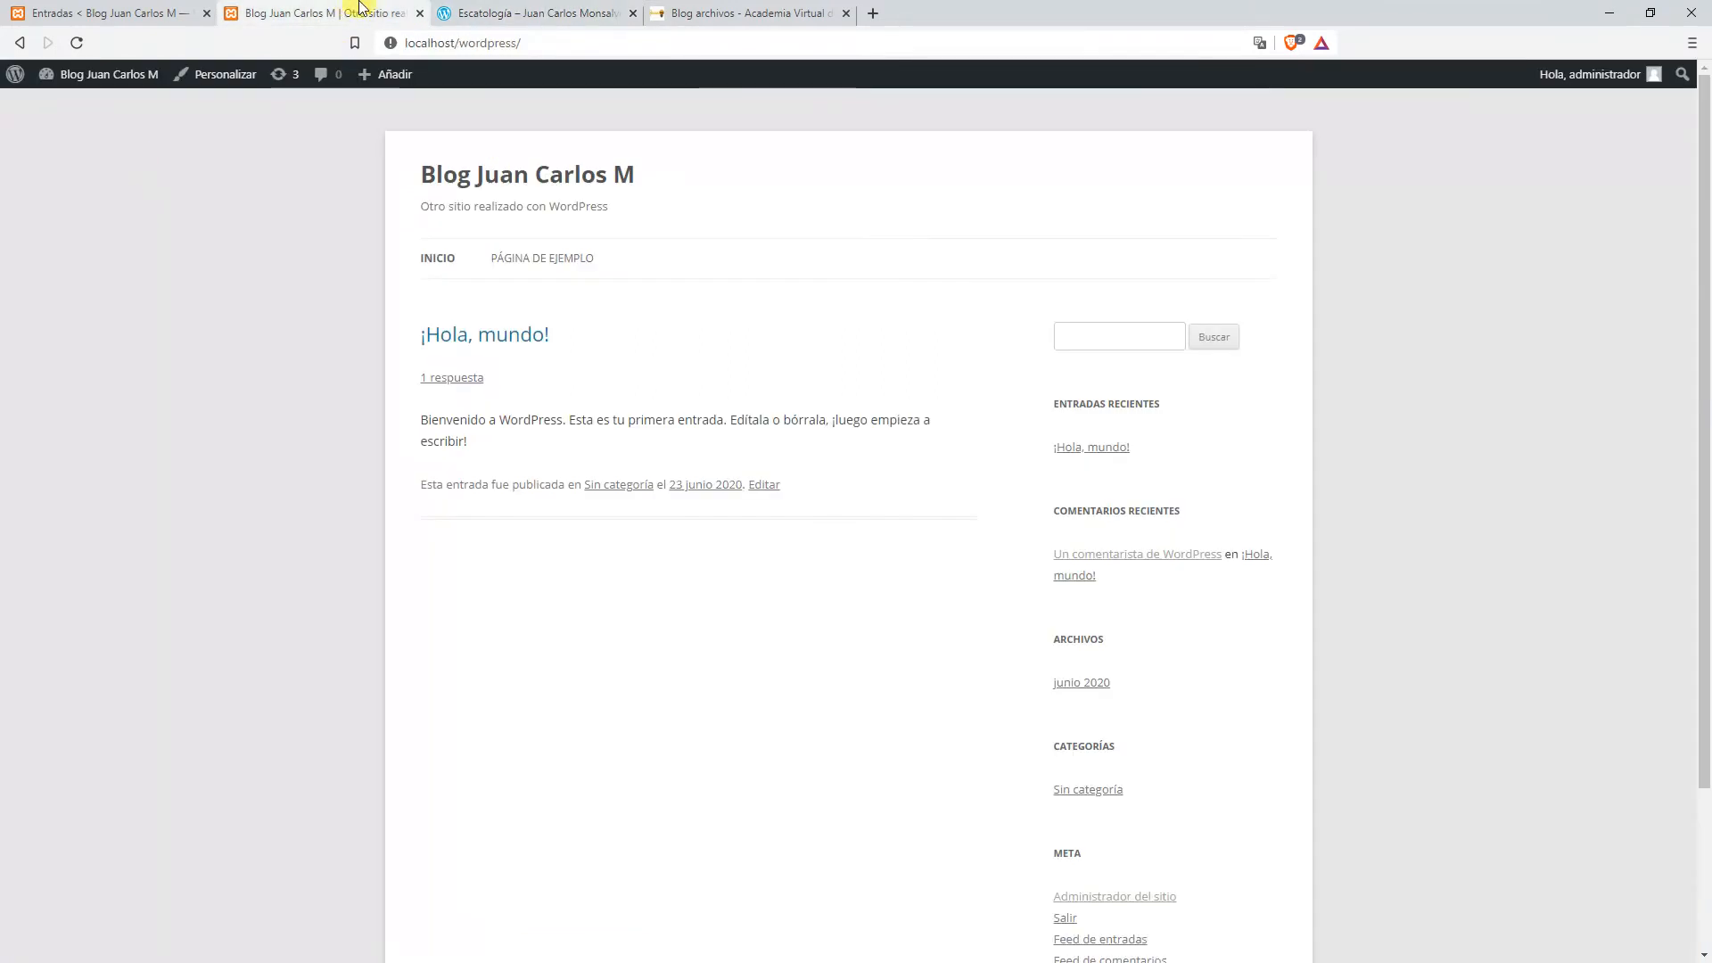
{"action": "left_click", "coordinate": [95, 13]}
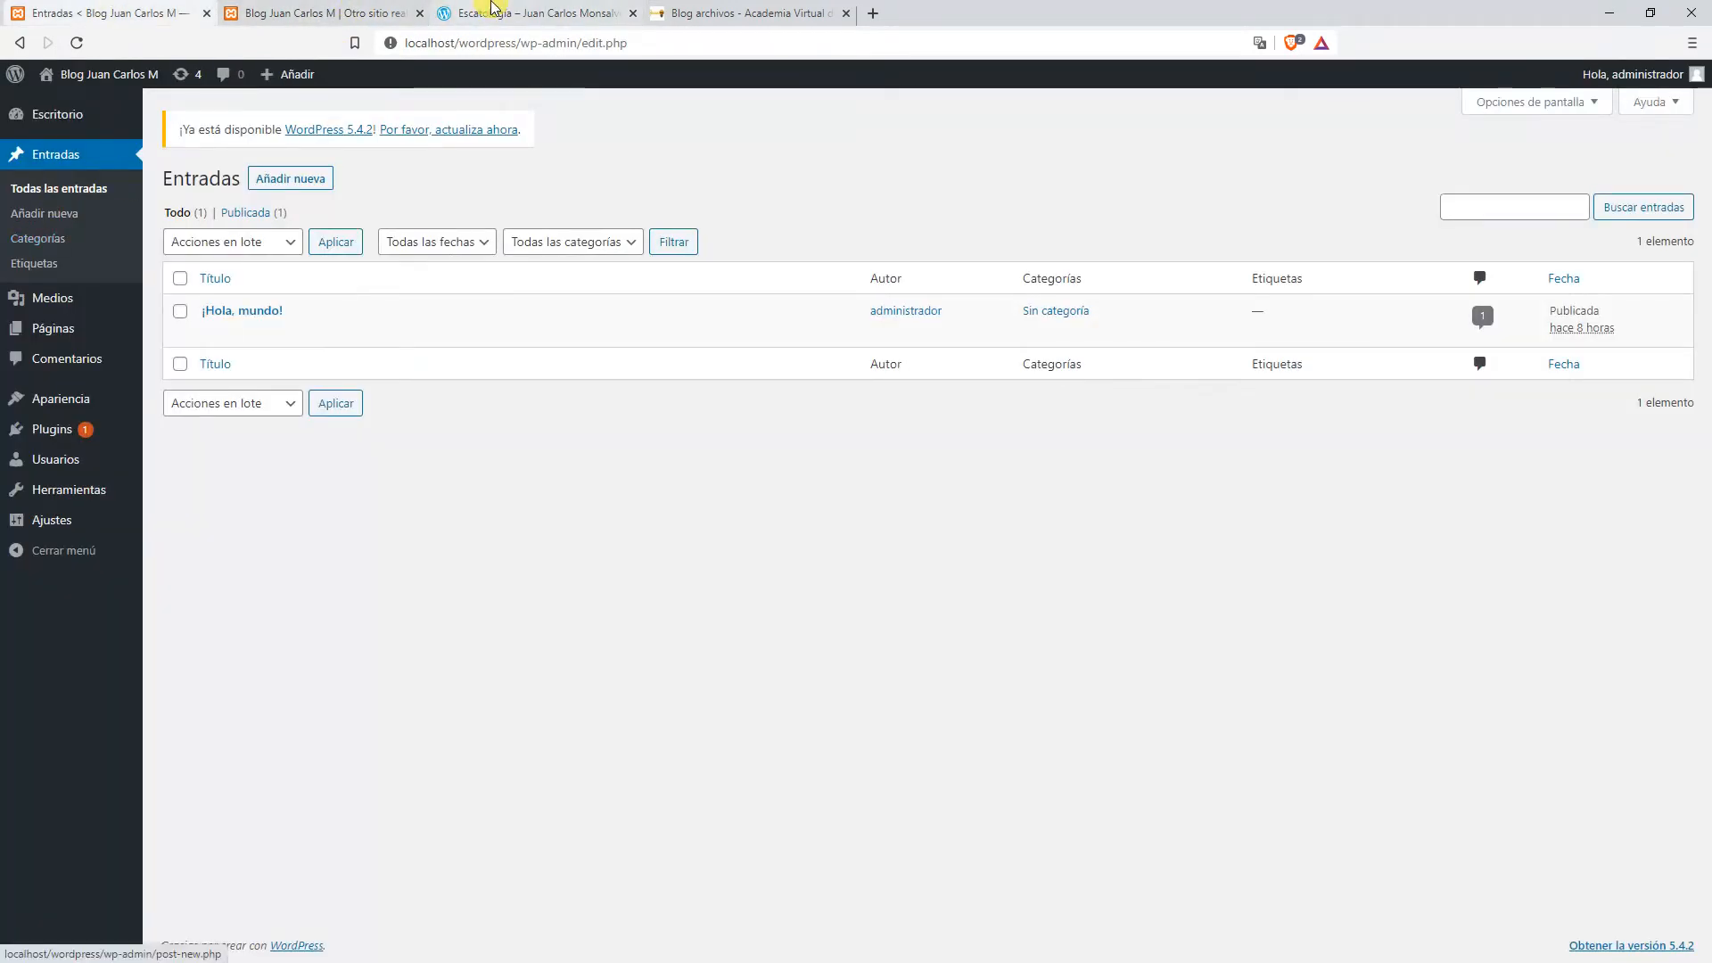
{"action": "left_click", "coordinate": [533, 13]}
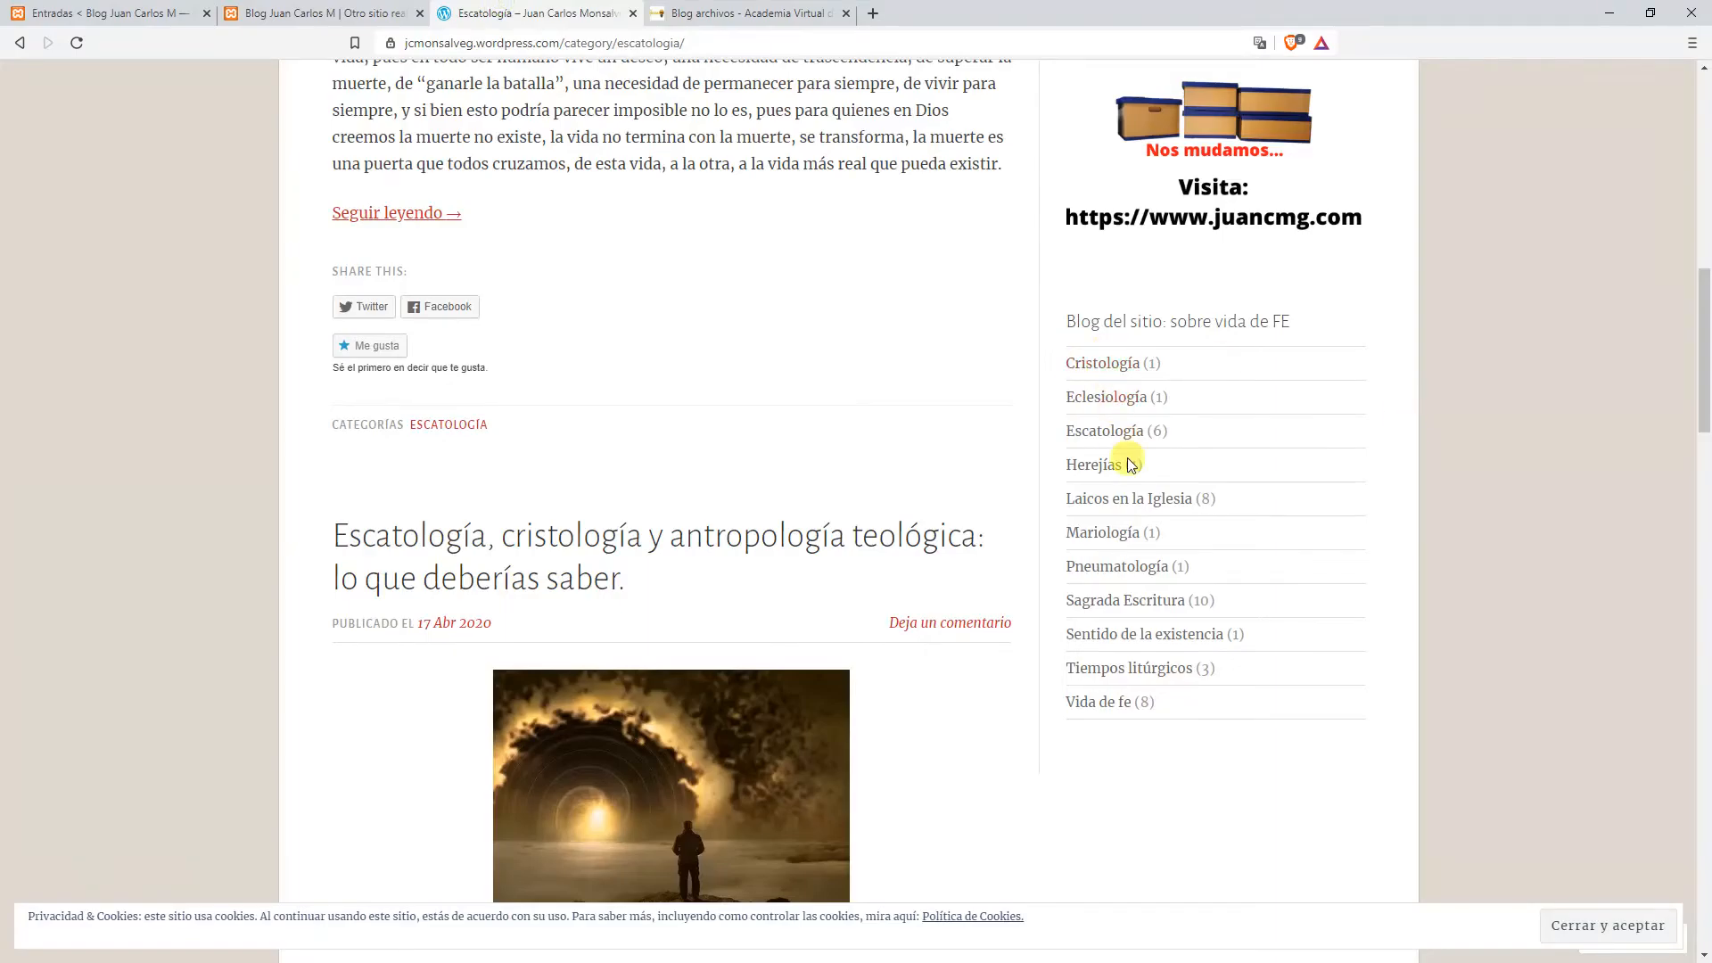
{"action": "mouse_move", "coordinate": [1165, 432]}
{"action": "left_mouse_down"}
{"action": "mouse_move", "coordinate": [1062, 432]}
{"action": "mouse_move", "coordinate": [1163, 430]}
{"action": "left_mouse_up"}
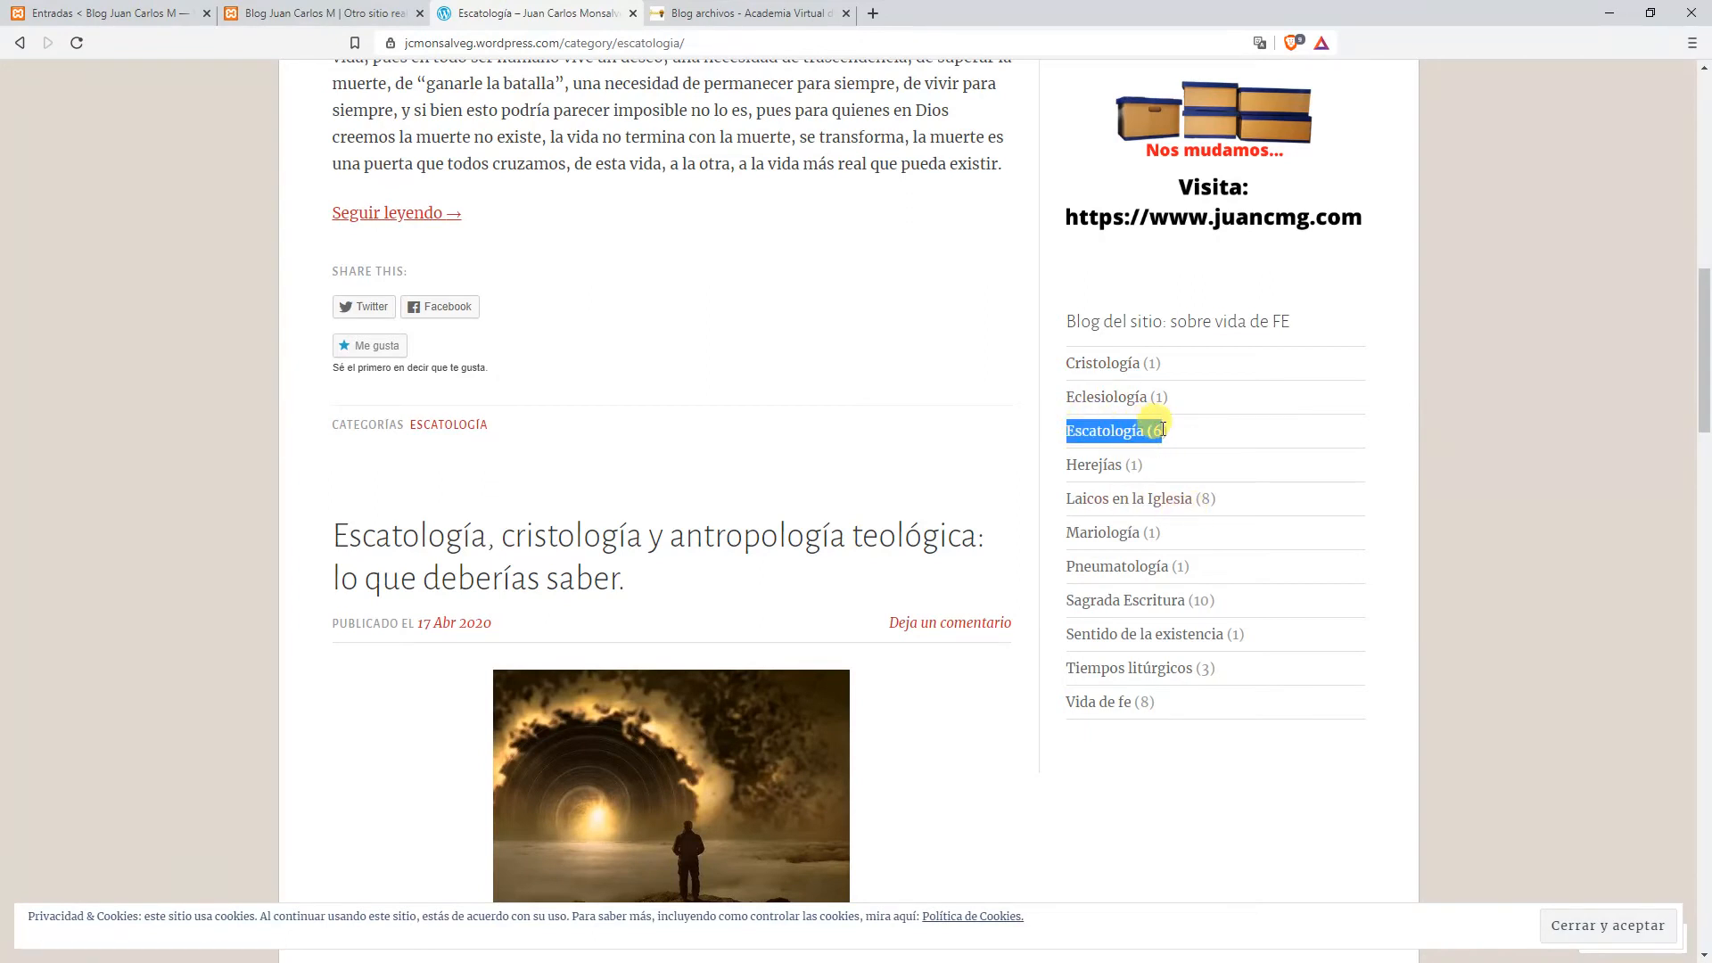
{"action": "left_click", "coordinate": [1162, 434]}
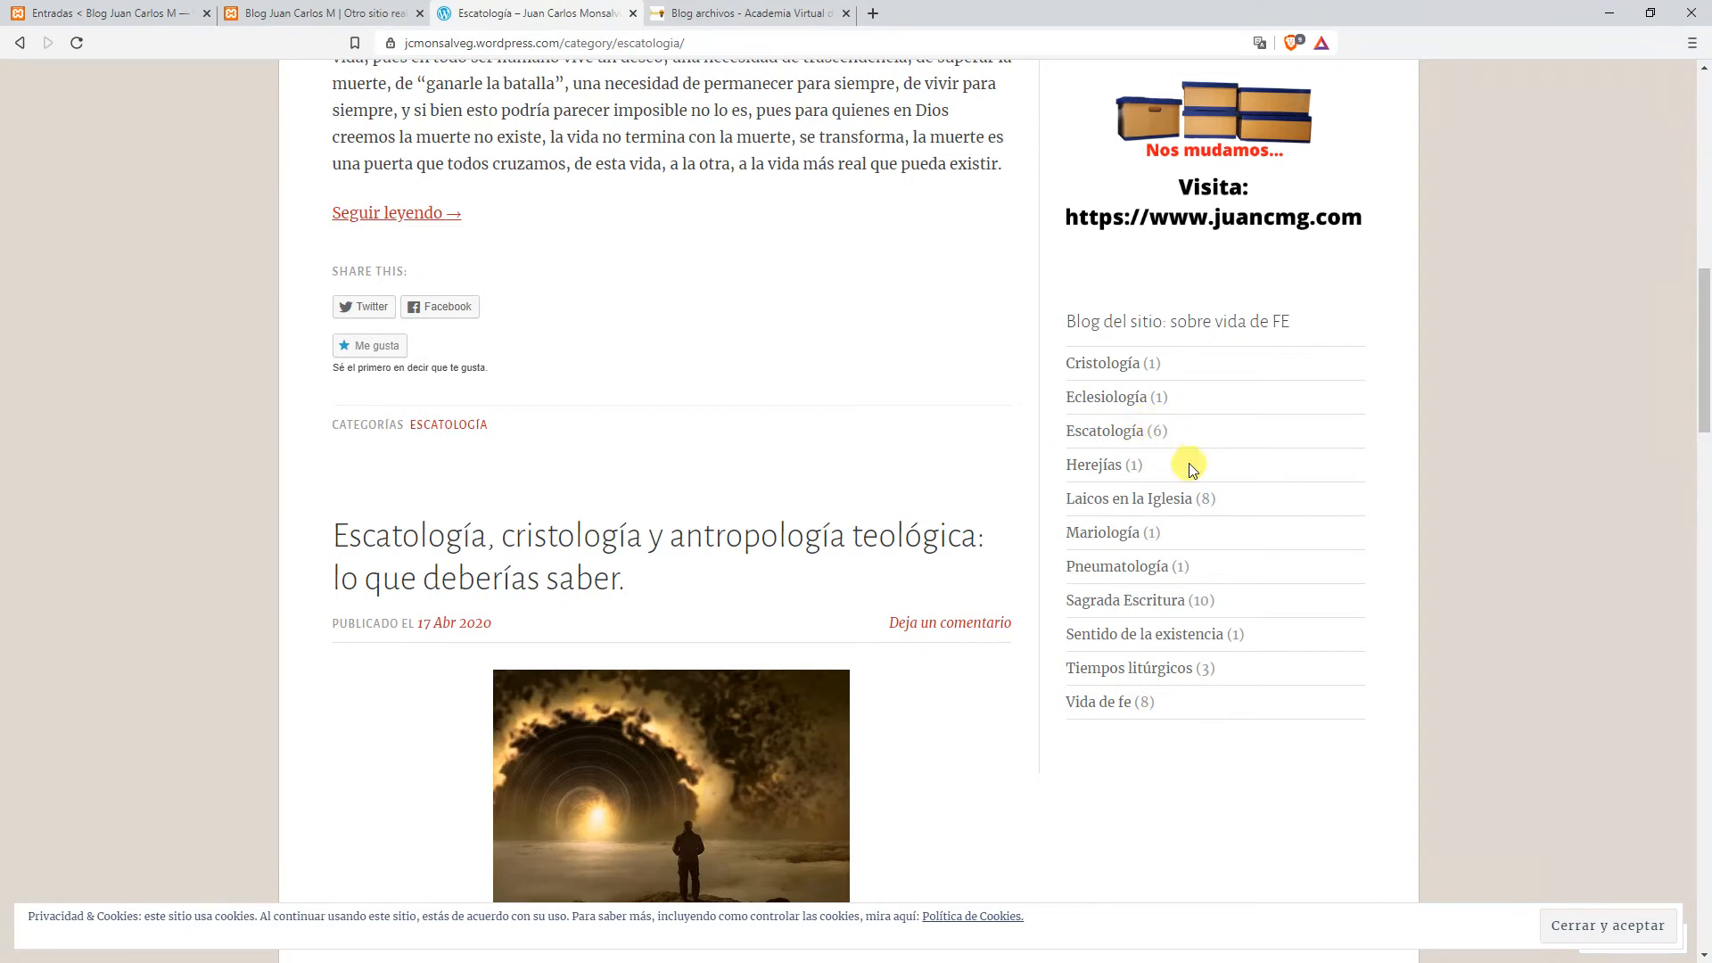
{"action": "double_click", "coordinate": [1205, 497]}
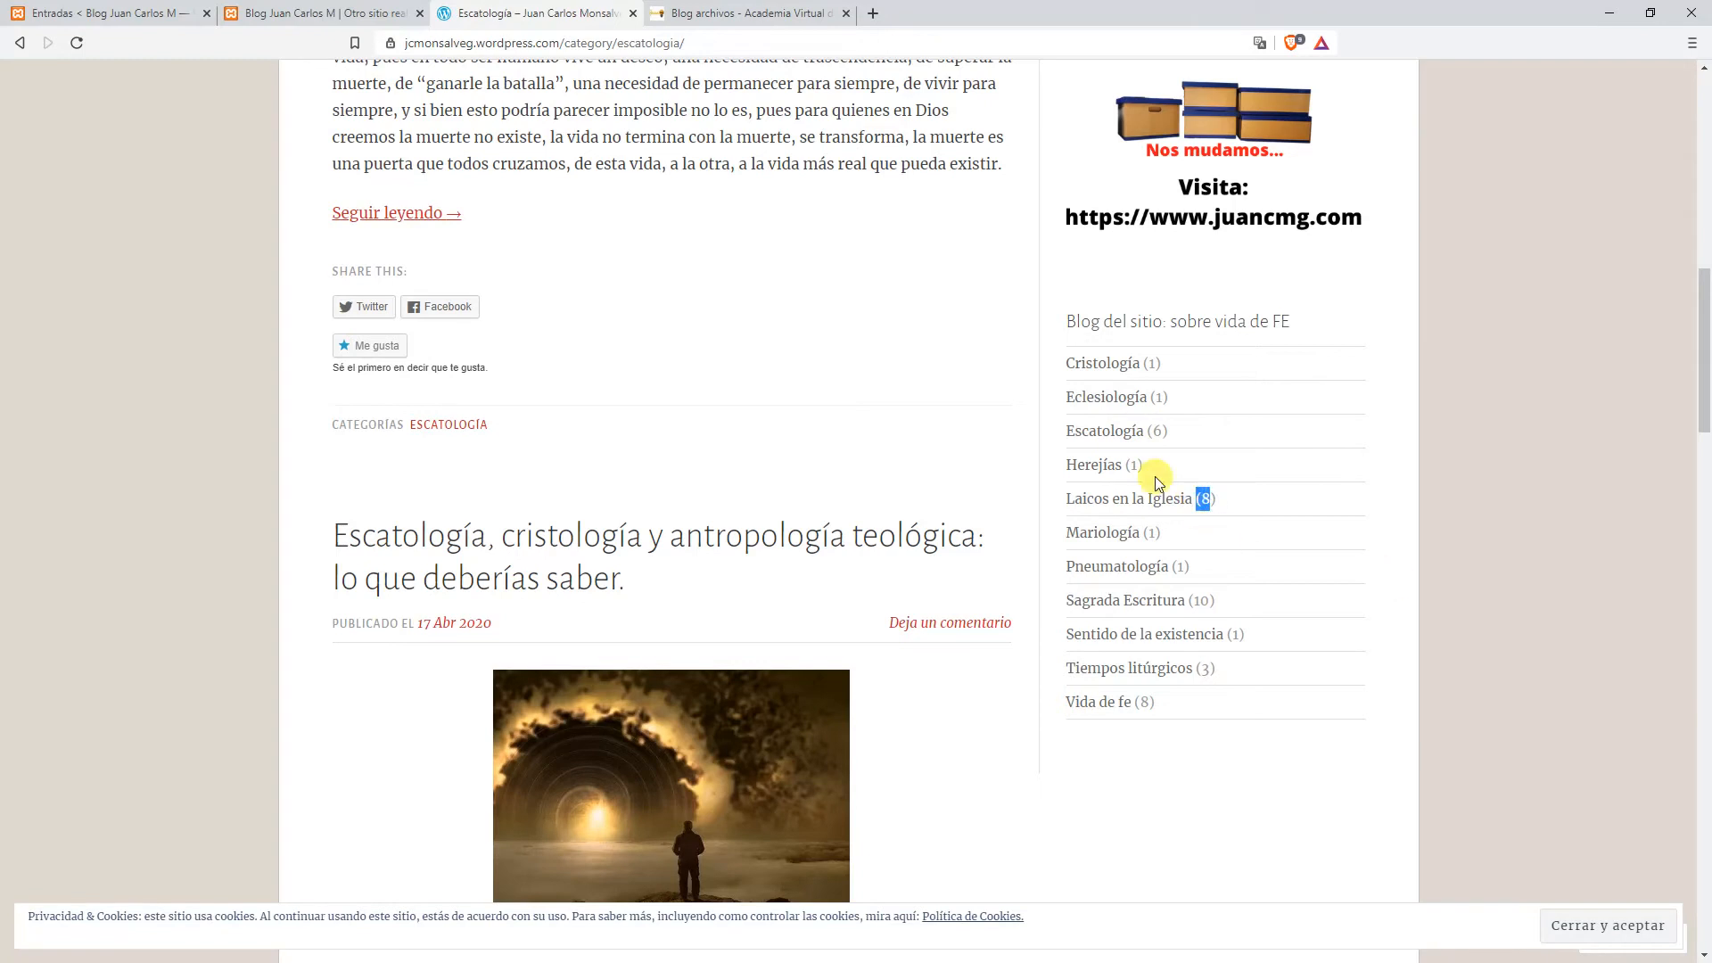
In the local site's post categories, add a new category named Sistemas operativos with no parent.
{"action": "left_click", "coordinate": [103, 13]}
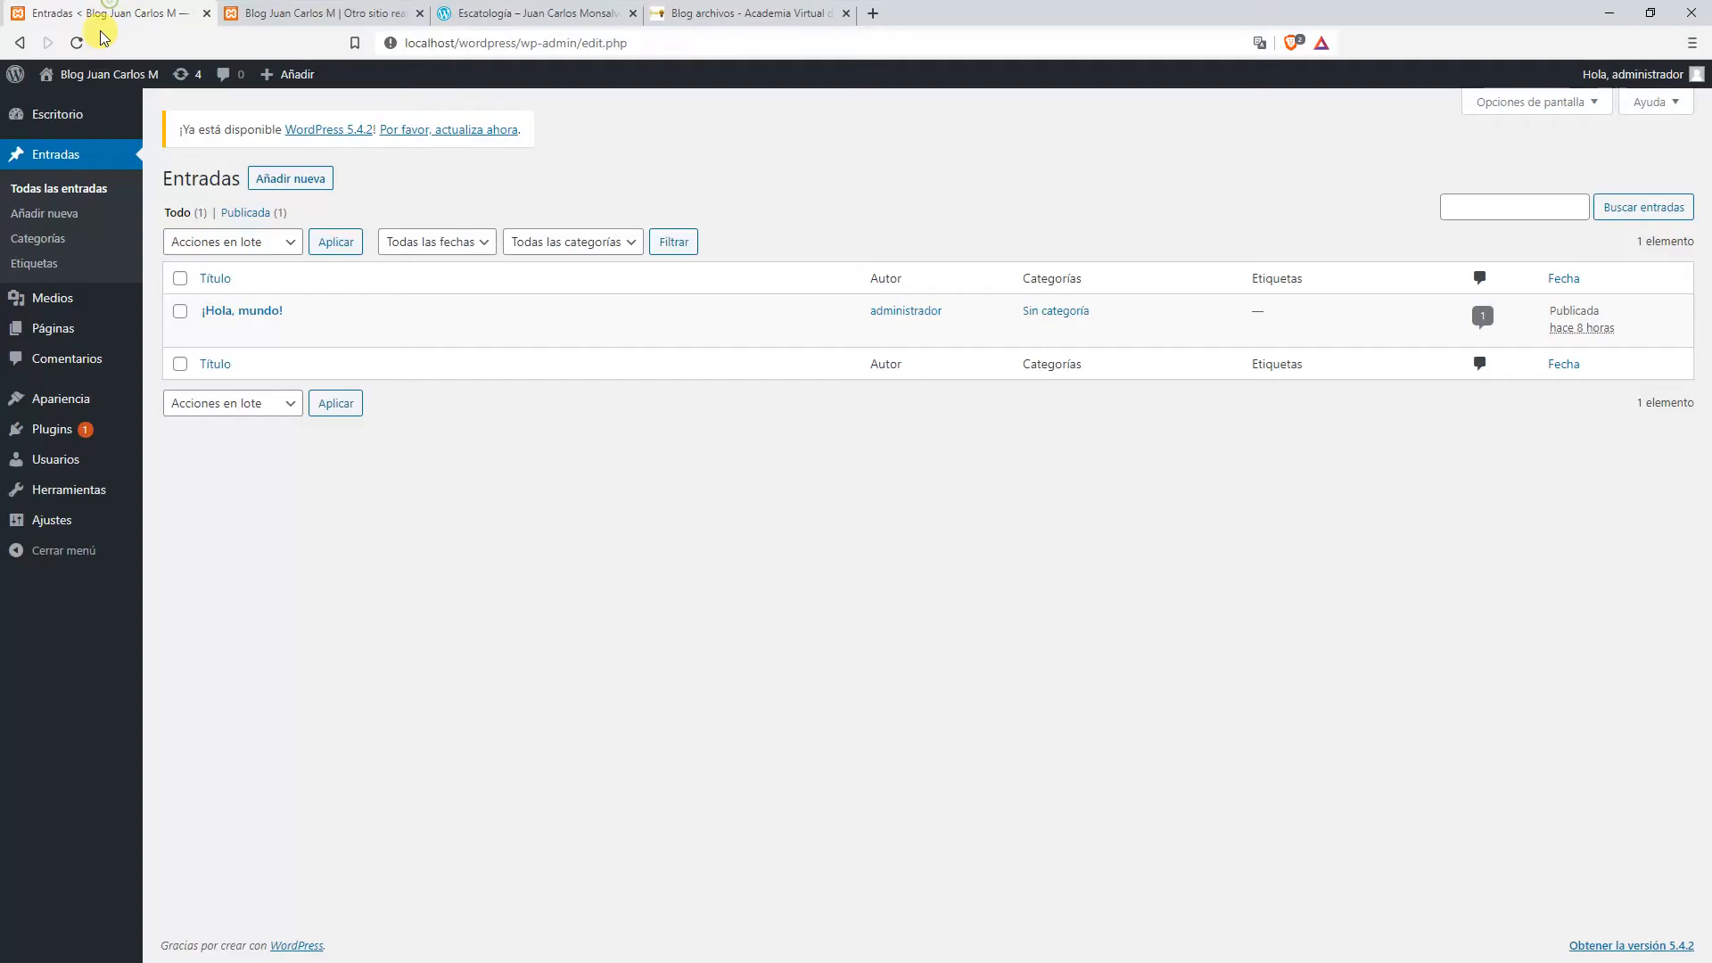
{"action": "left_click", "coordinate": [49, 247]}
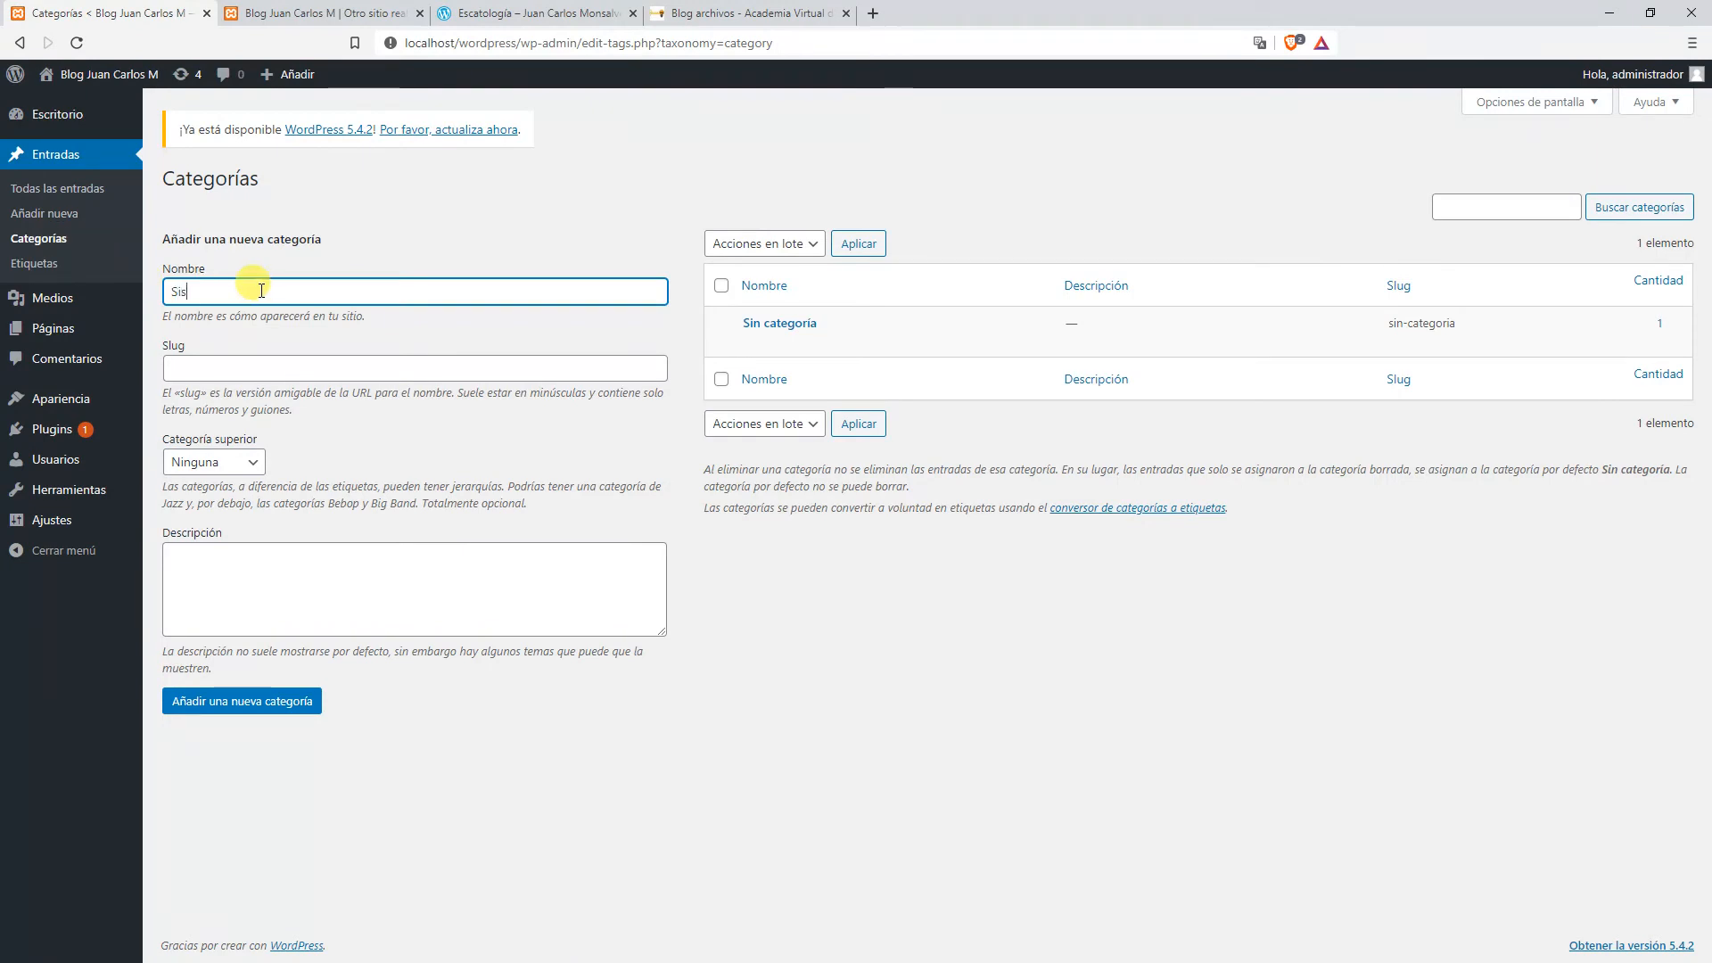
{"action": "type", "text": "operativos"}
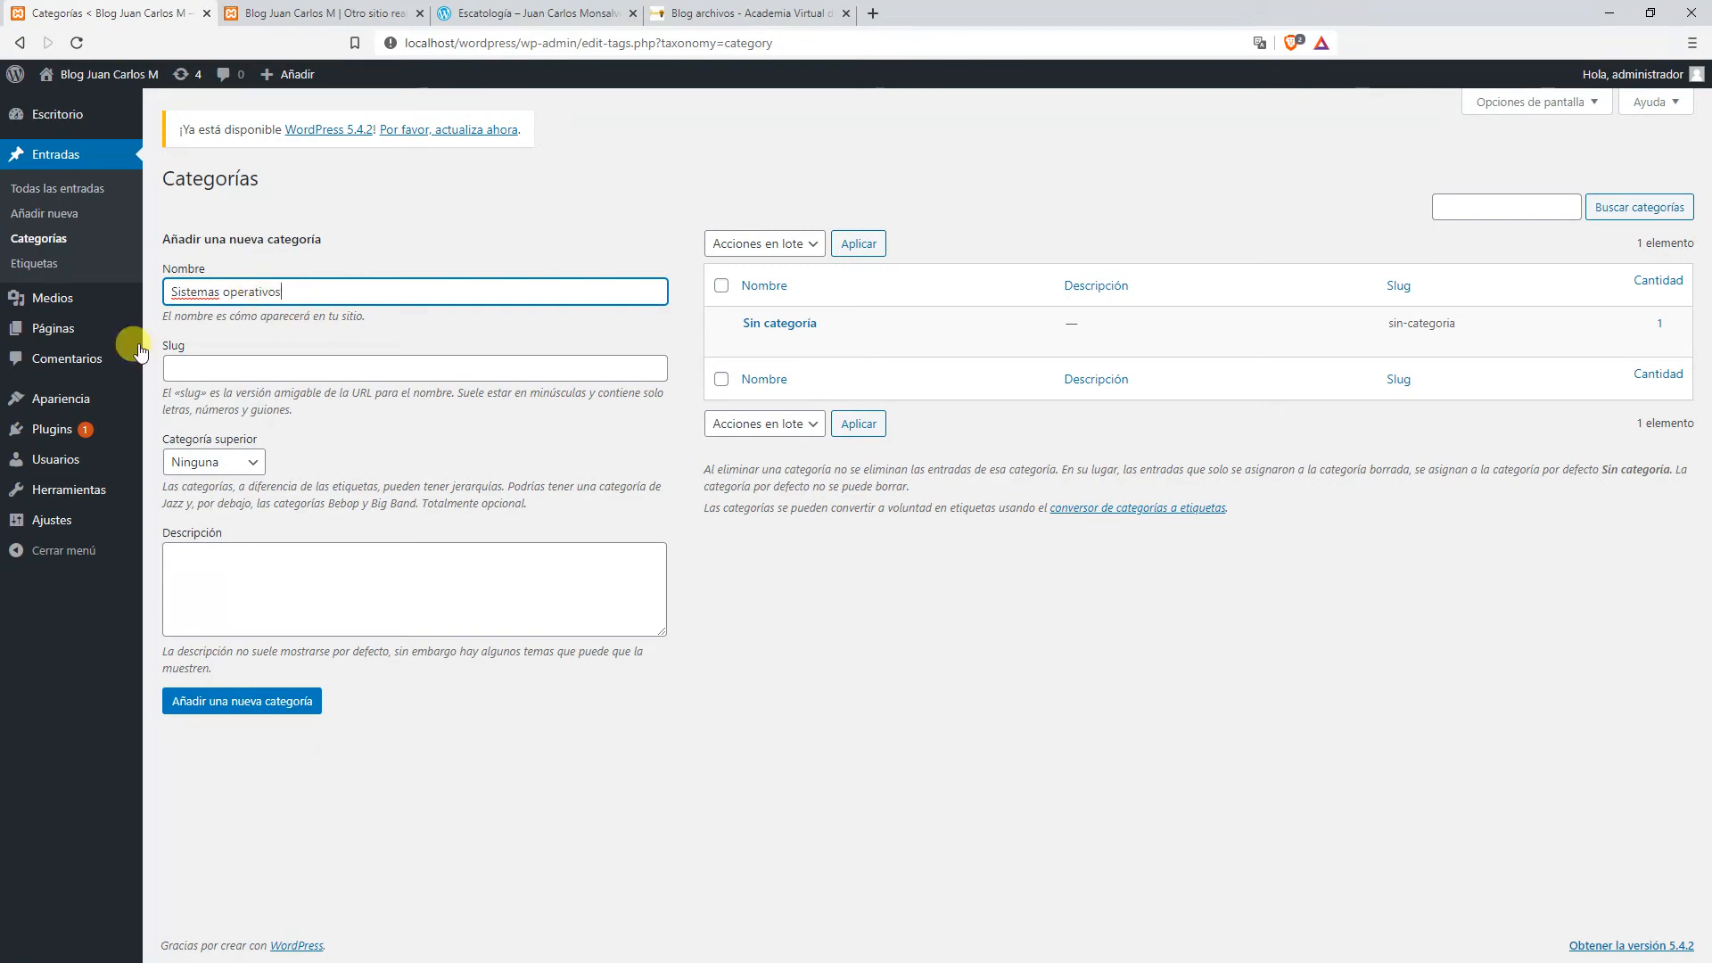
{"action": "left_click", "coordinate": [236, 709]}
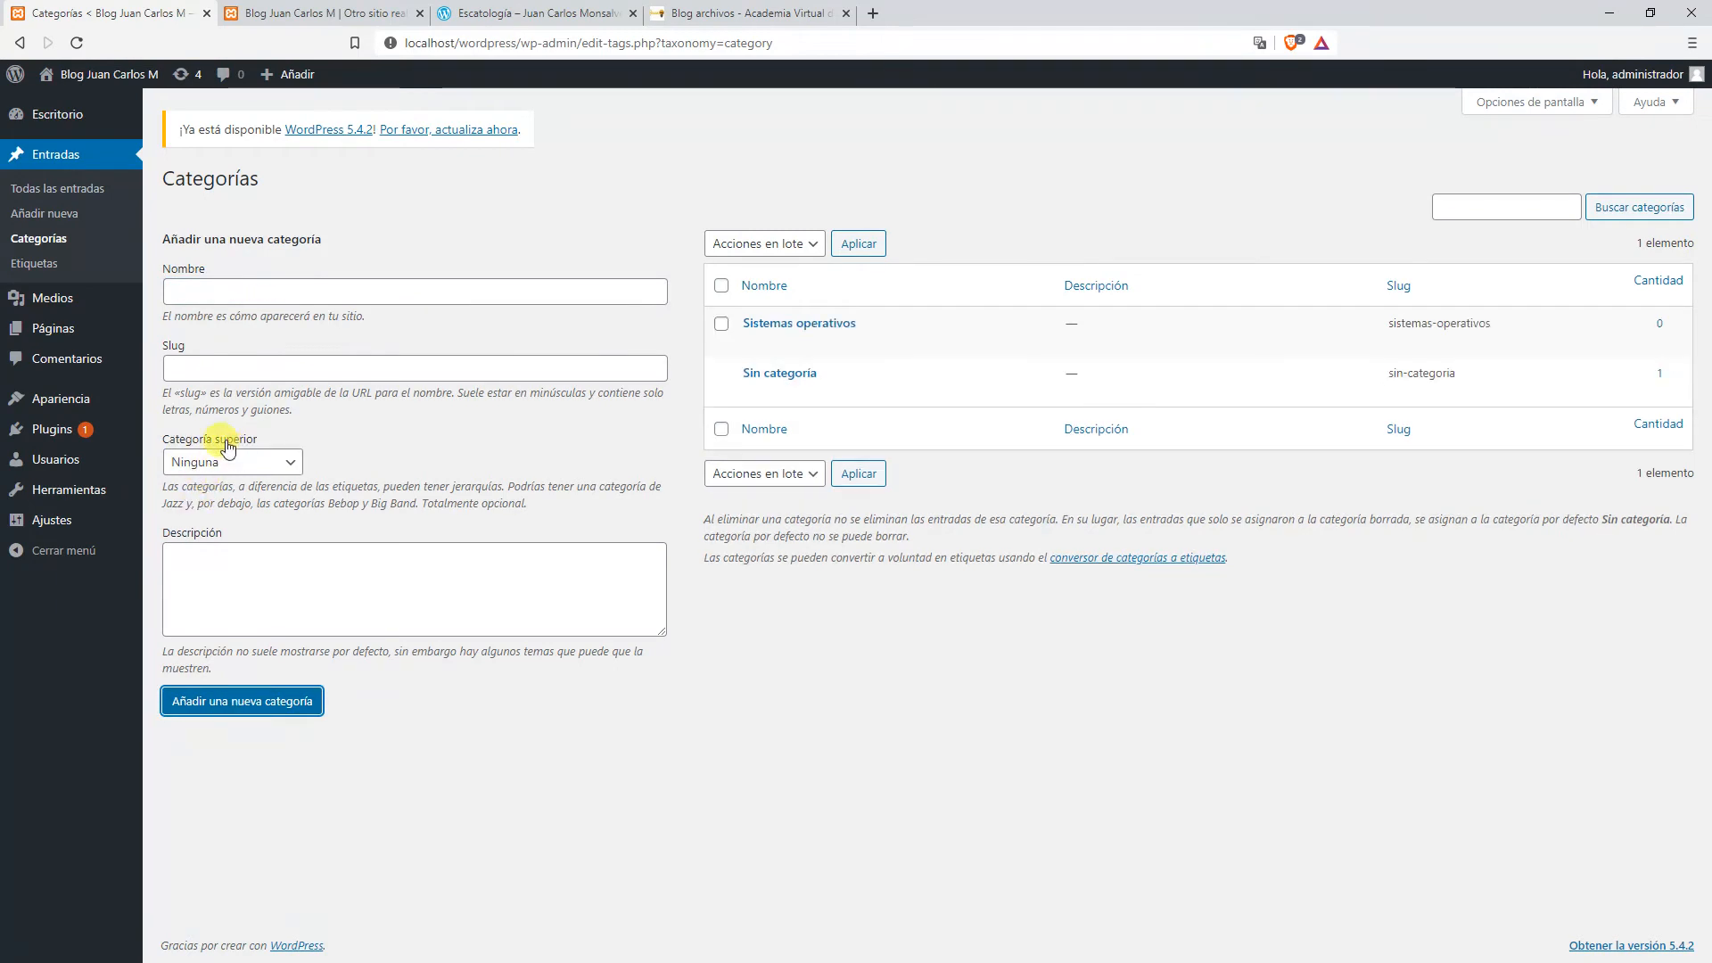
Add a category named Linux with Sistemas operativos as its parent category.
{"action": "left_click", "coordinate": [230, 300]}
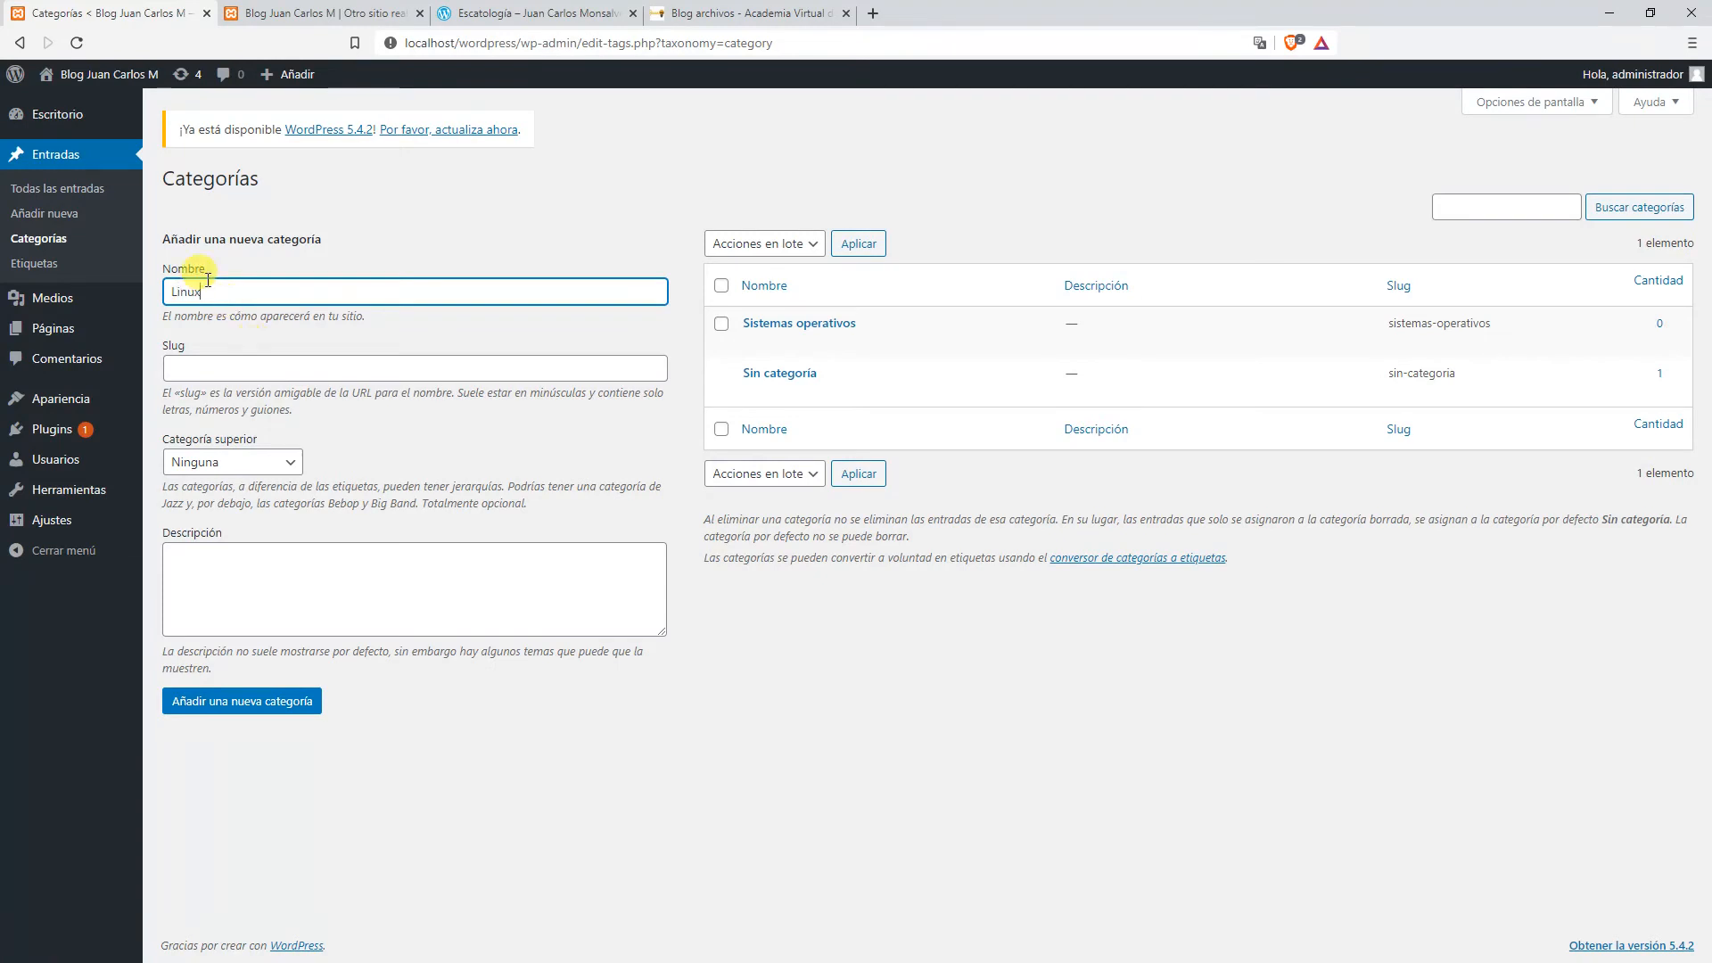
{"action": "left_click", "coordinate": [230, 462]}
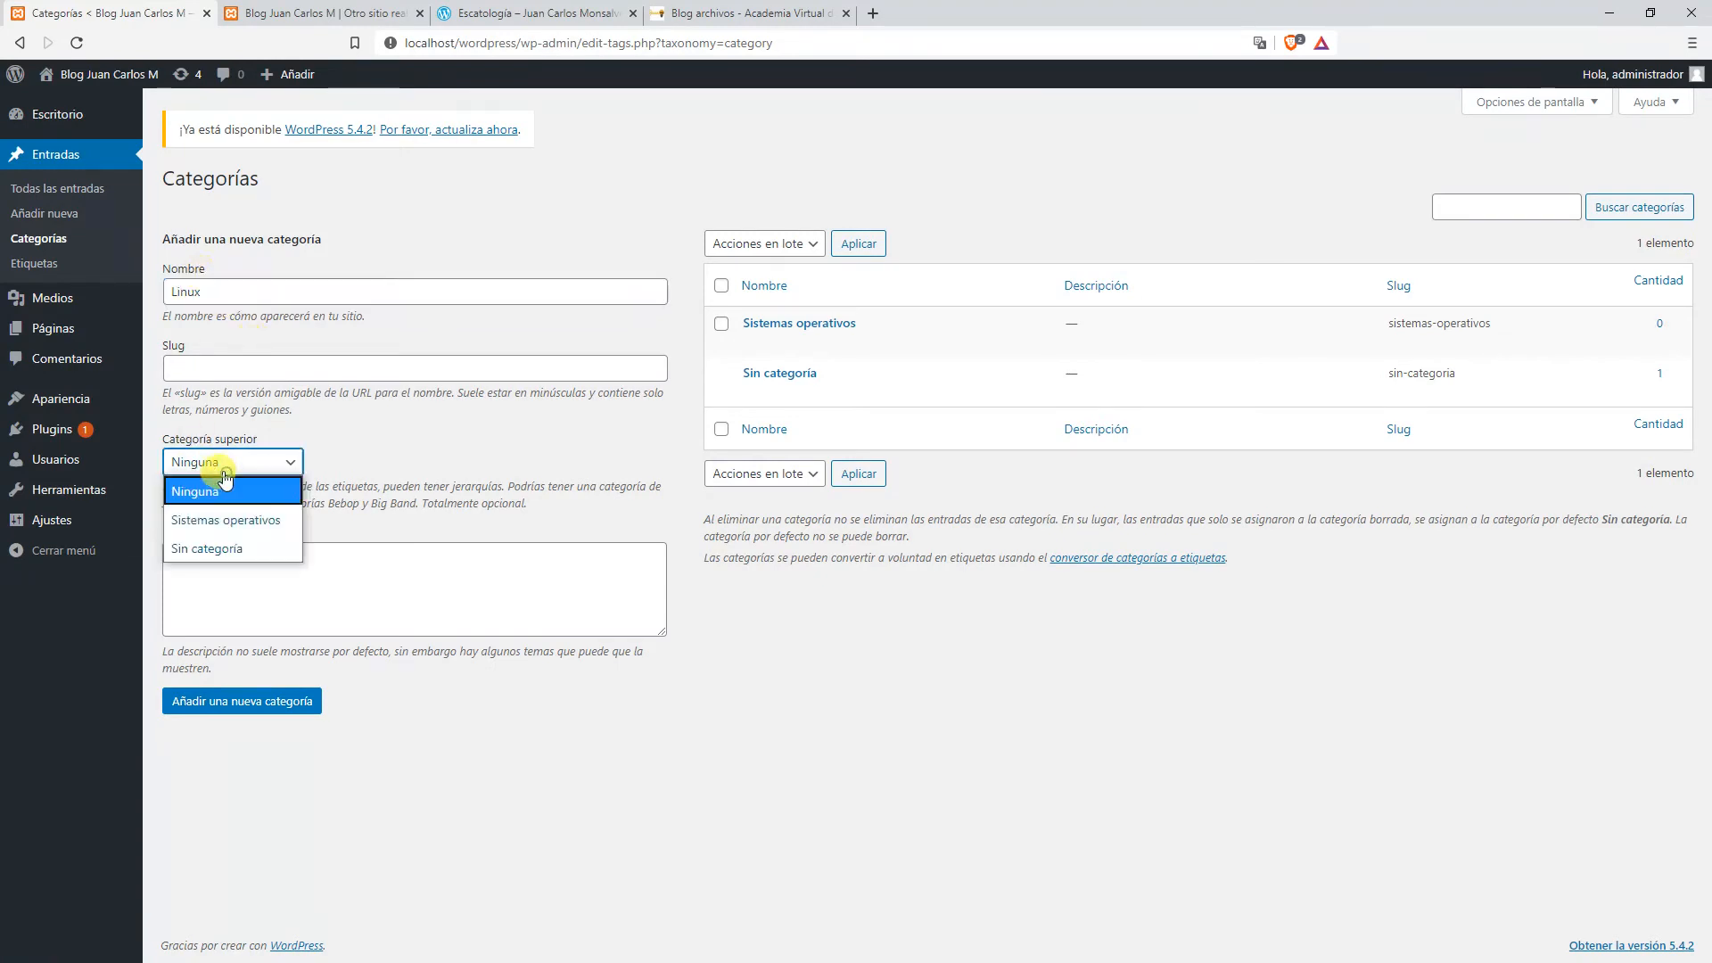
{"action": "left_click", "coordinate": [214, 517]}
{"action": "left_click", "coordinate": [249, 711]}
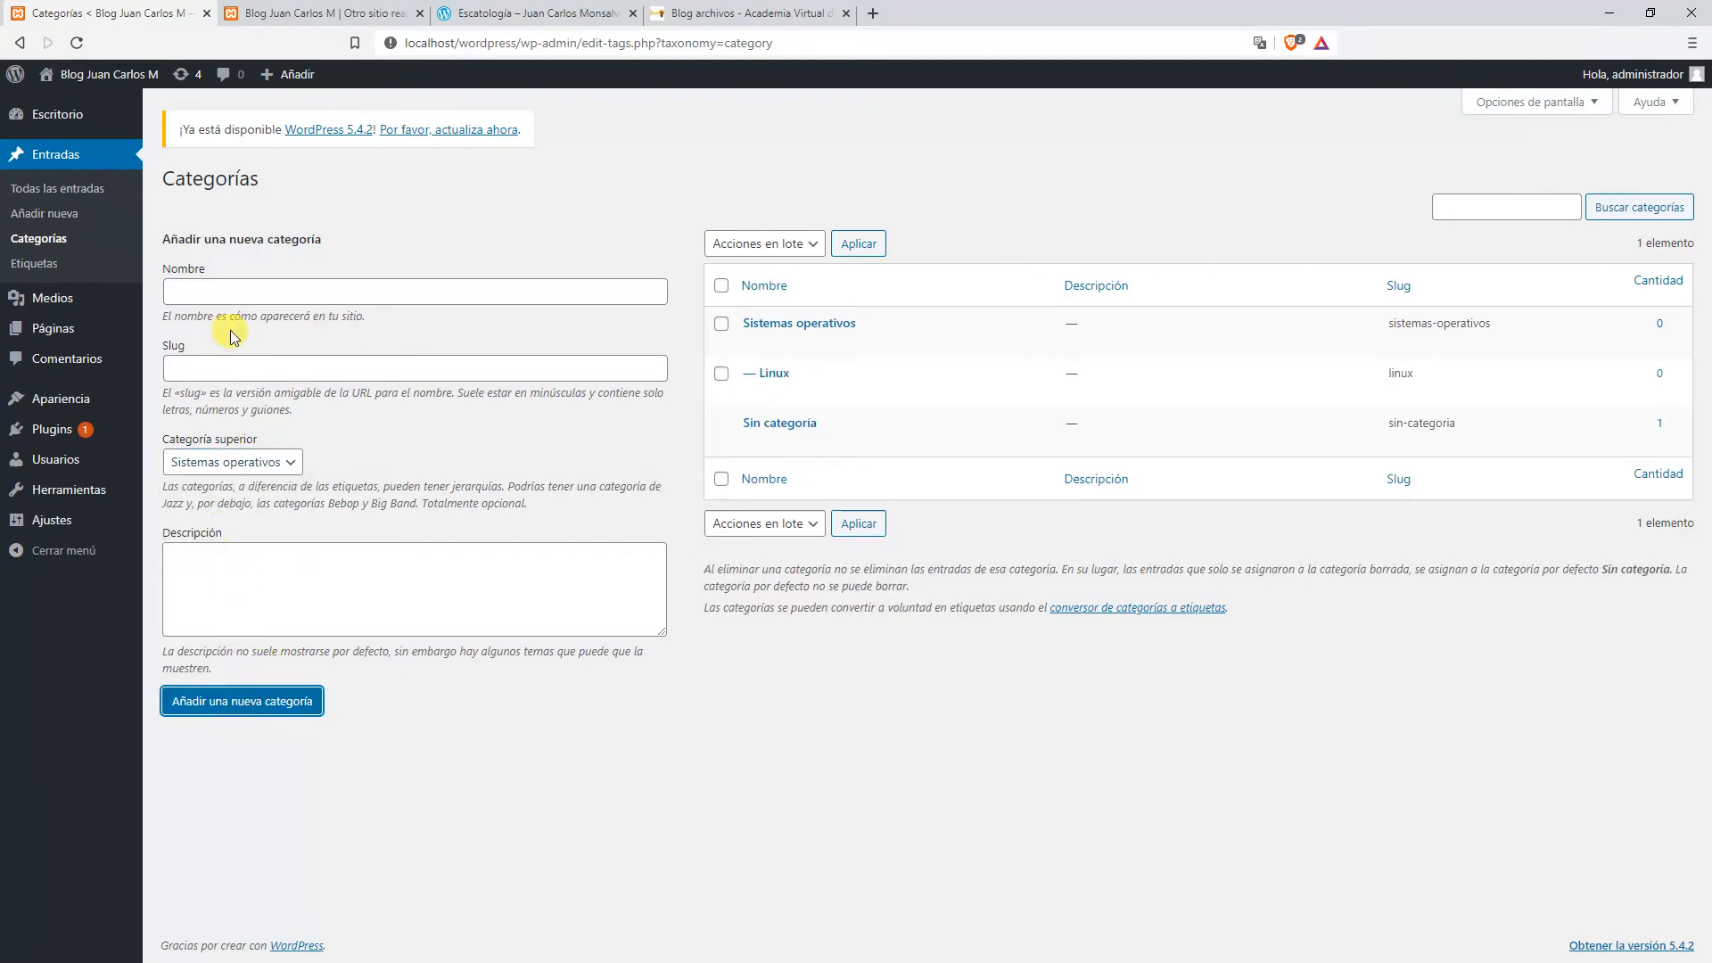
Add a category named Windows with Sistemas operativos as its parent category.
{"action": "left_click", "coordinate": [238, 300]}
{"action": "type", "text": "Windows"}
{"action": "left_click", "coordinate": [230, 462]}
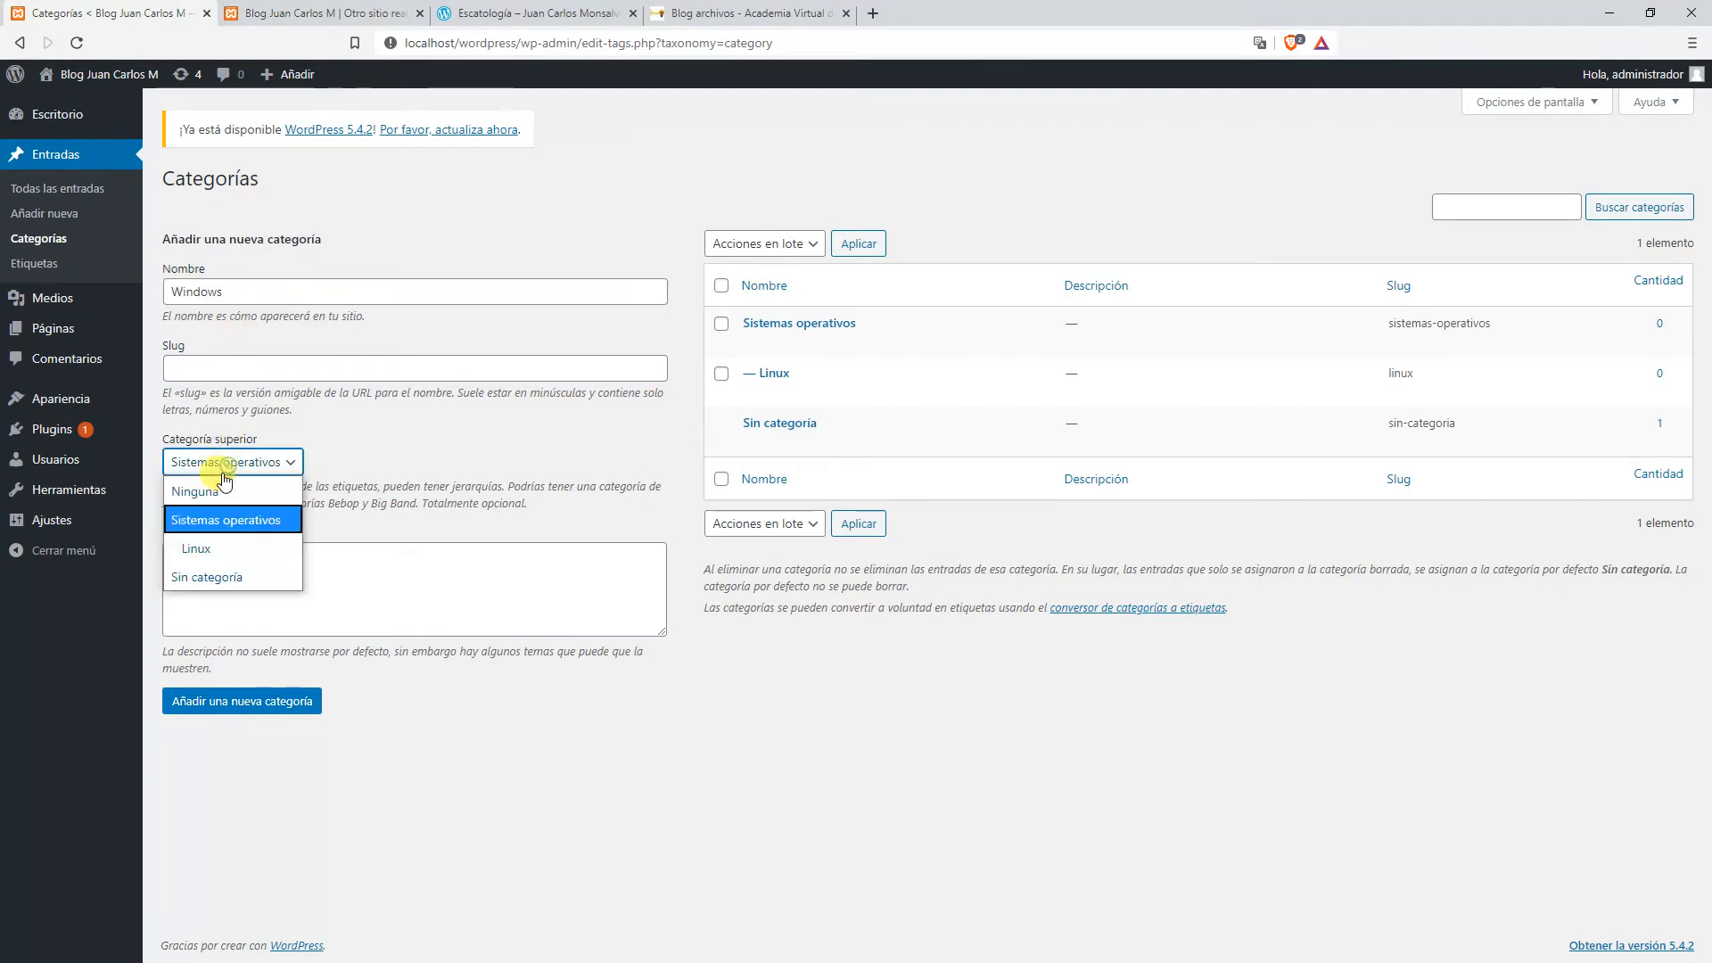
{"action": "left_click", "coordinate": [230, 529]}
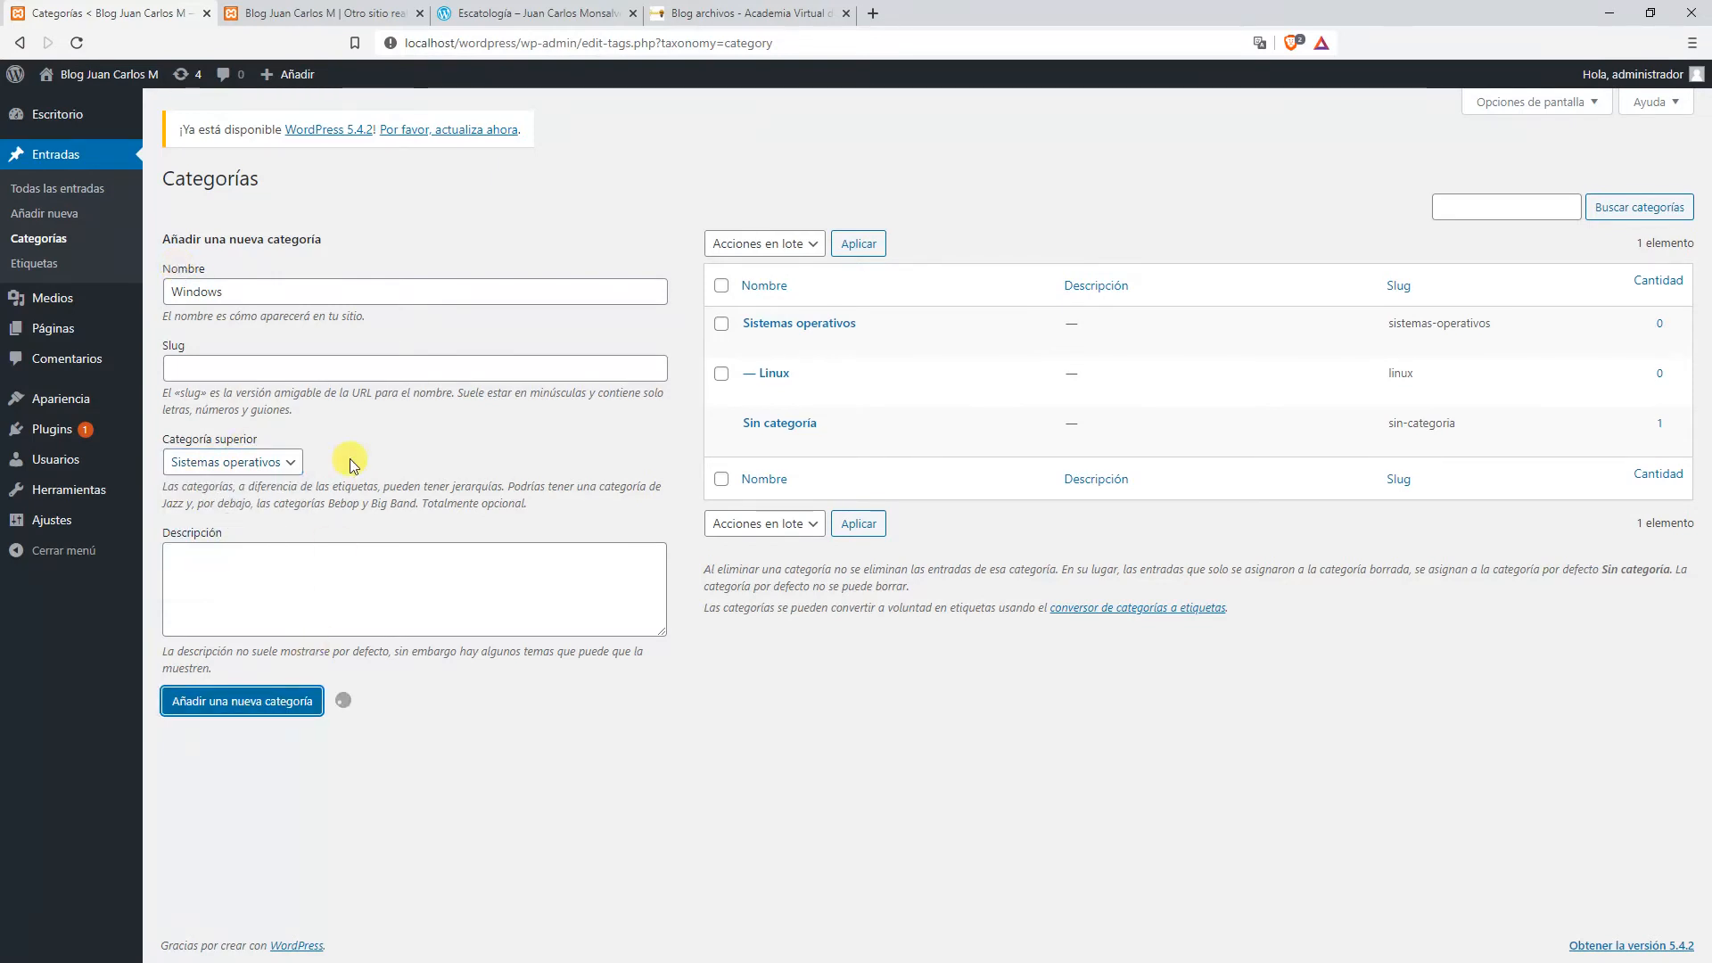
Add a top-level category named Hardware with the parent category set to Ninguna.
{"action": "left_click", "coordinate": [278, 295]}
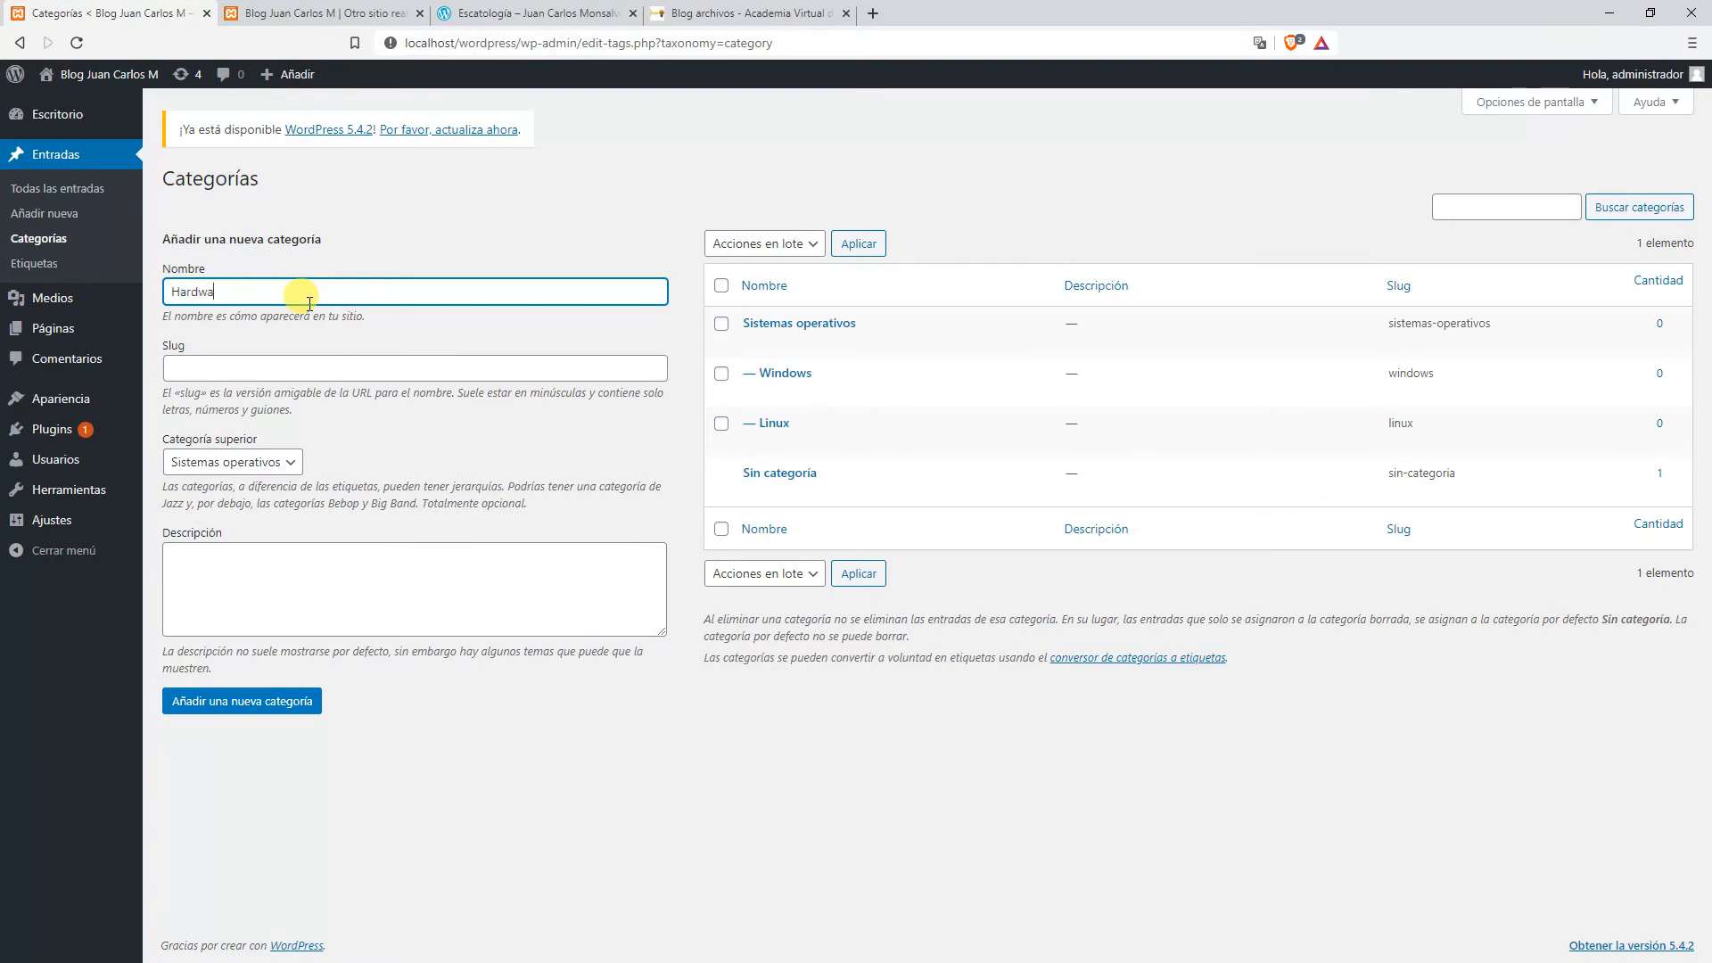
{"action": "left_click", "coordinate": [237, 461]}
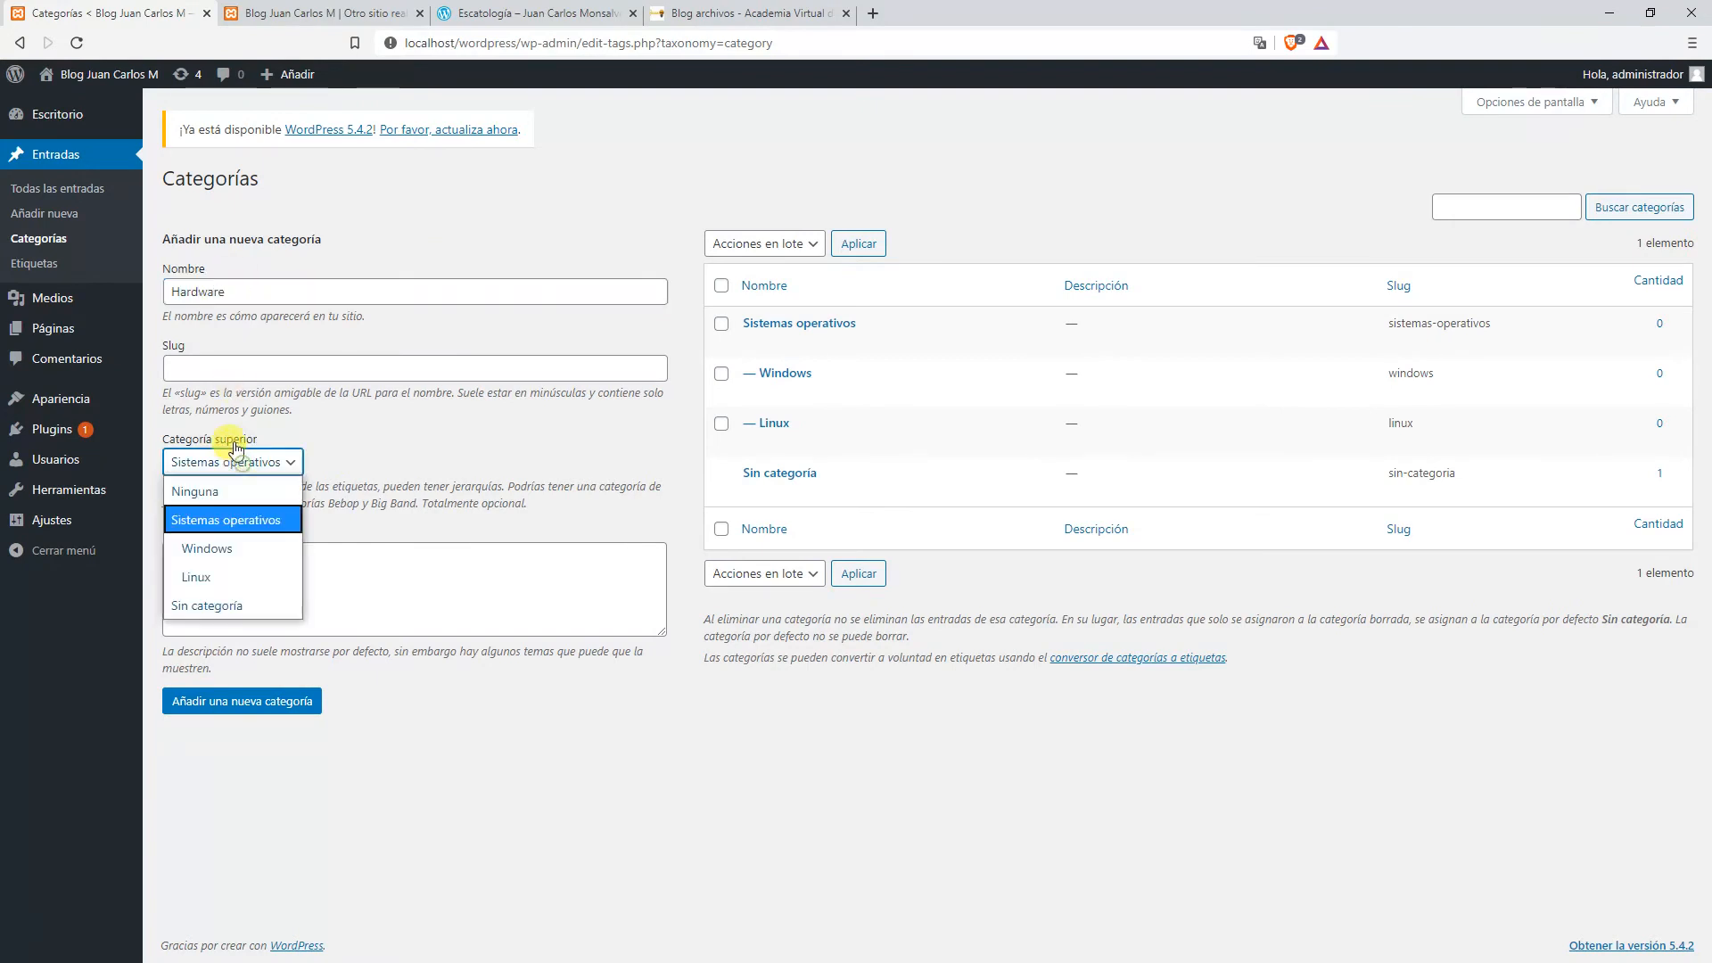
{"action": "left_click", "coordinate": [222, 492]}
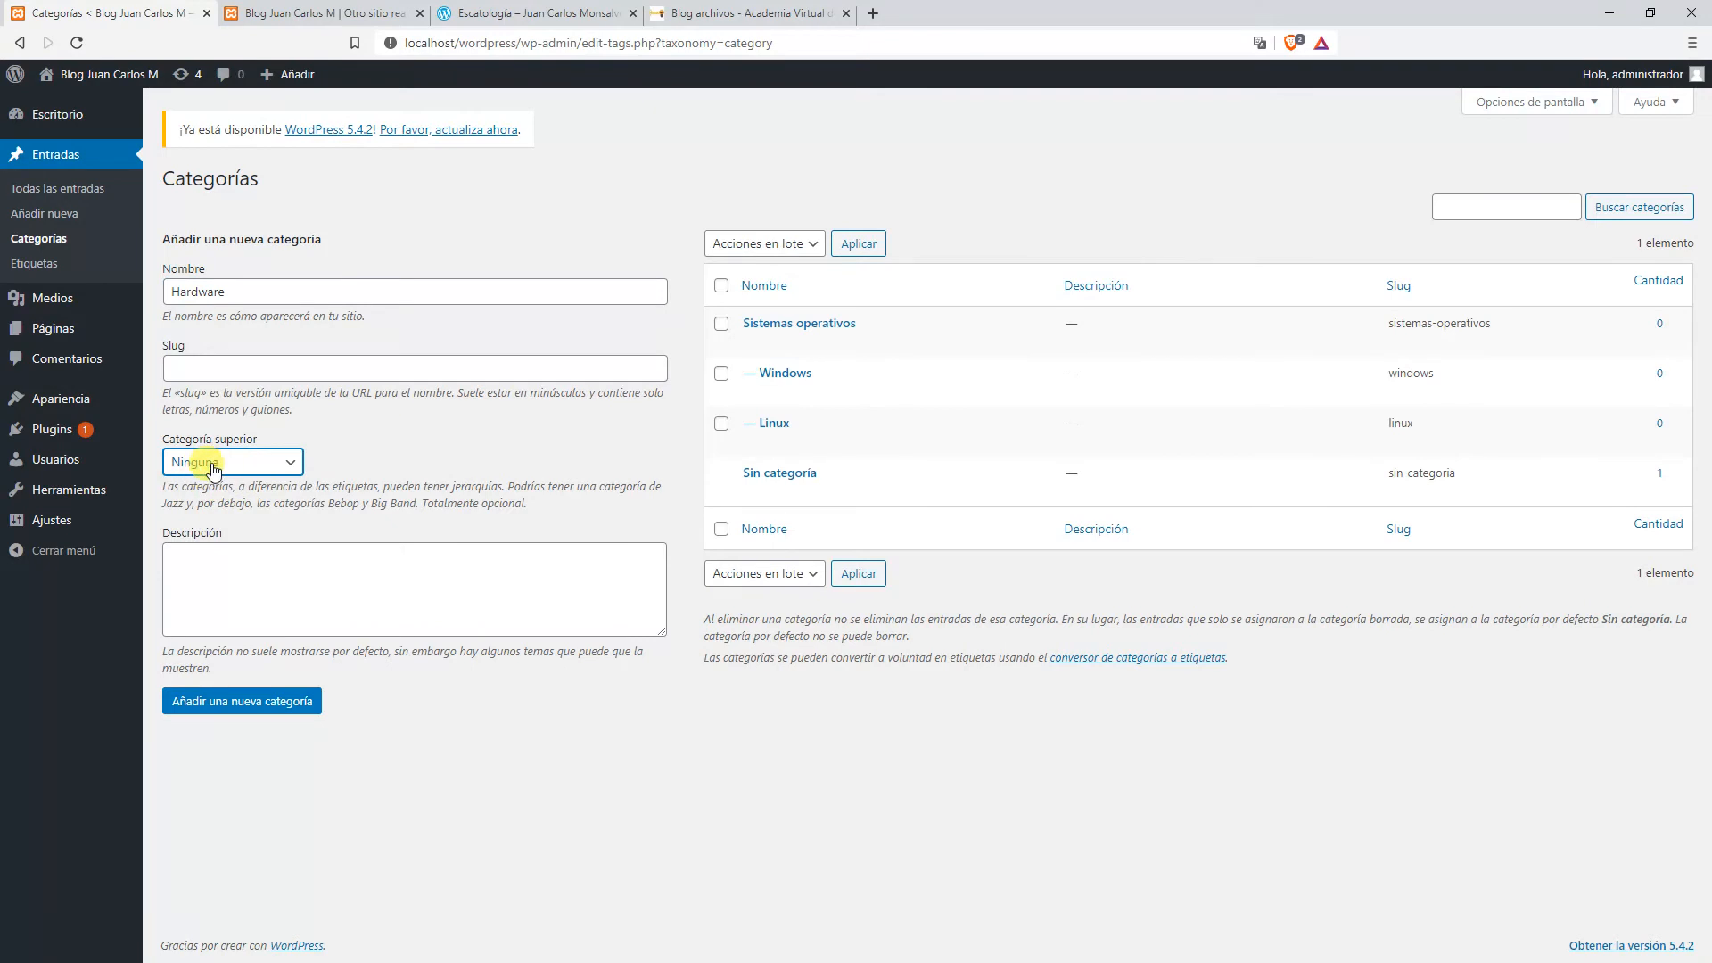
{"action": "left_click", "coordinate": [238, 702]}
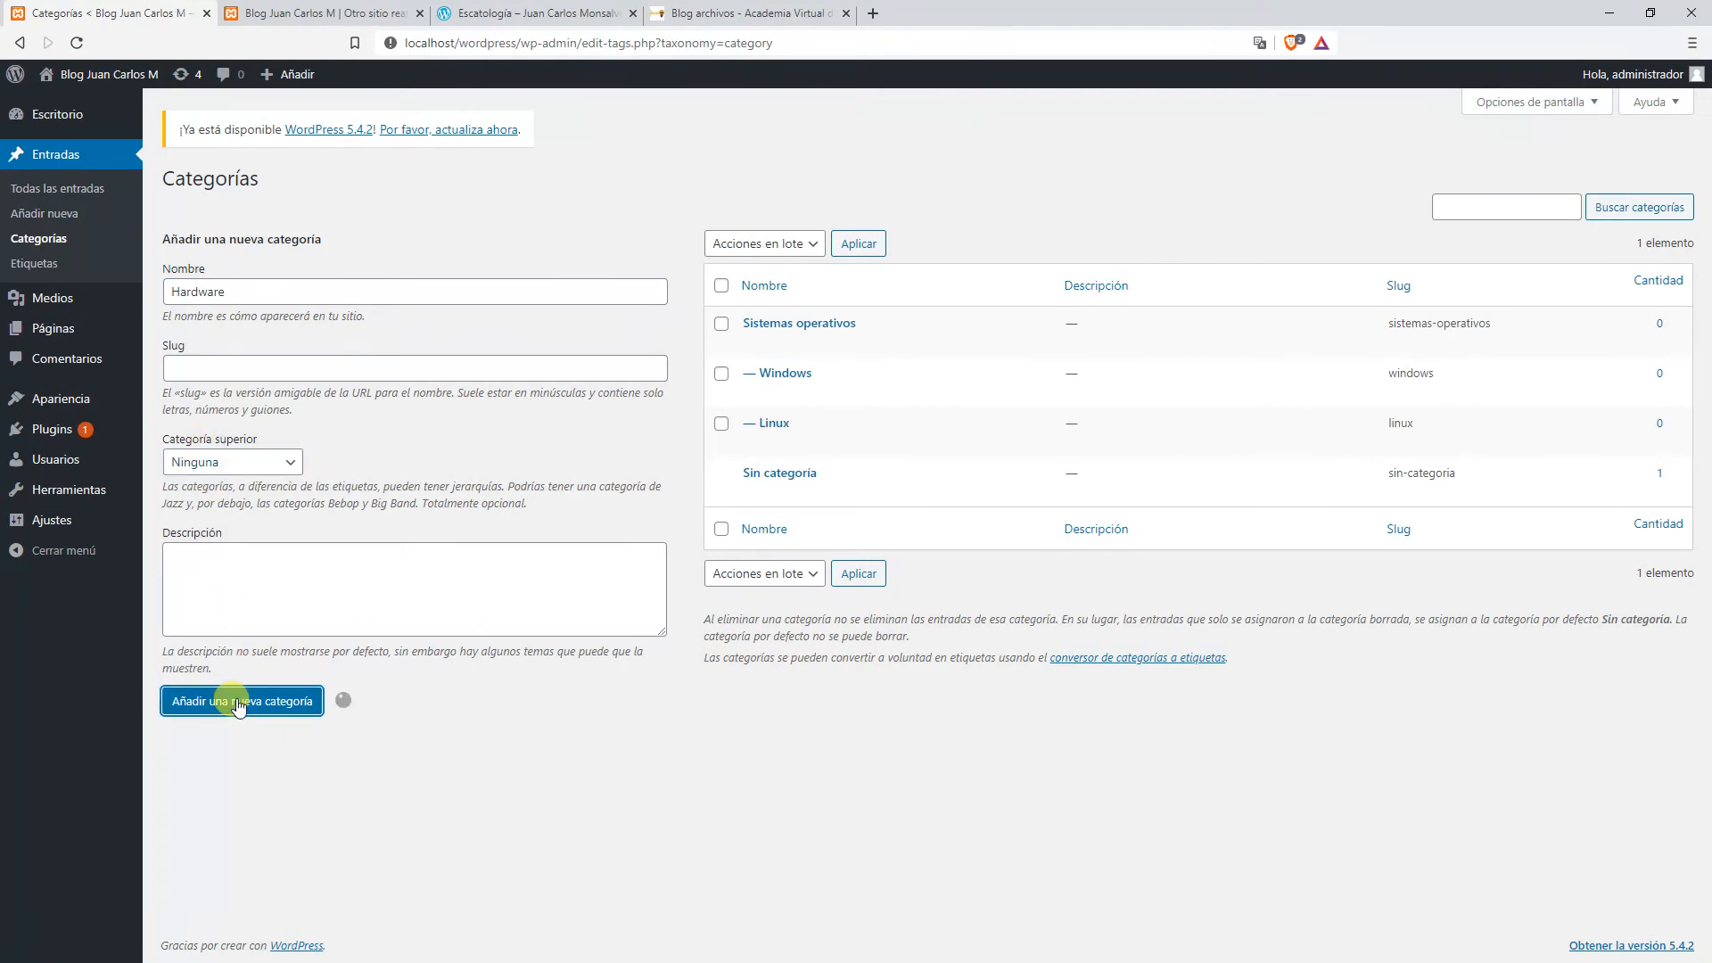
Add another top-level category named Noticias, with no parent category.
{"action": "left_click", "coordinate": [264, 286]}
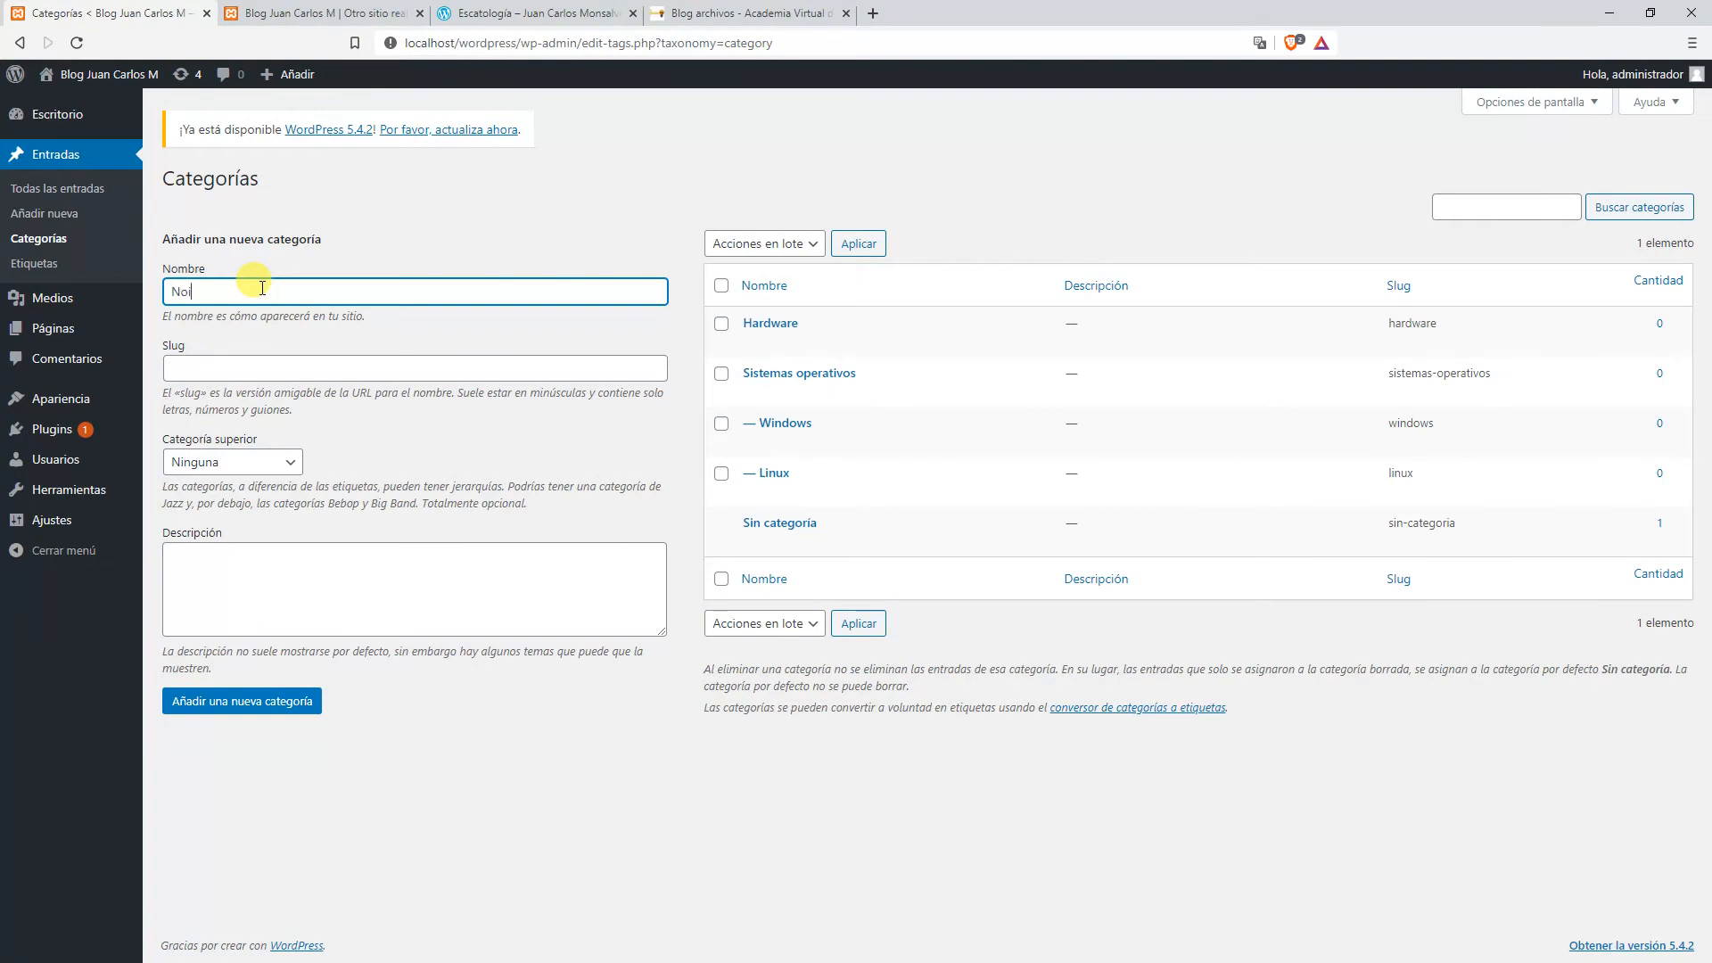
{"action": "type", "text": "Noticias"}
{"action": "left_click", "coordinate": [260, 690]}
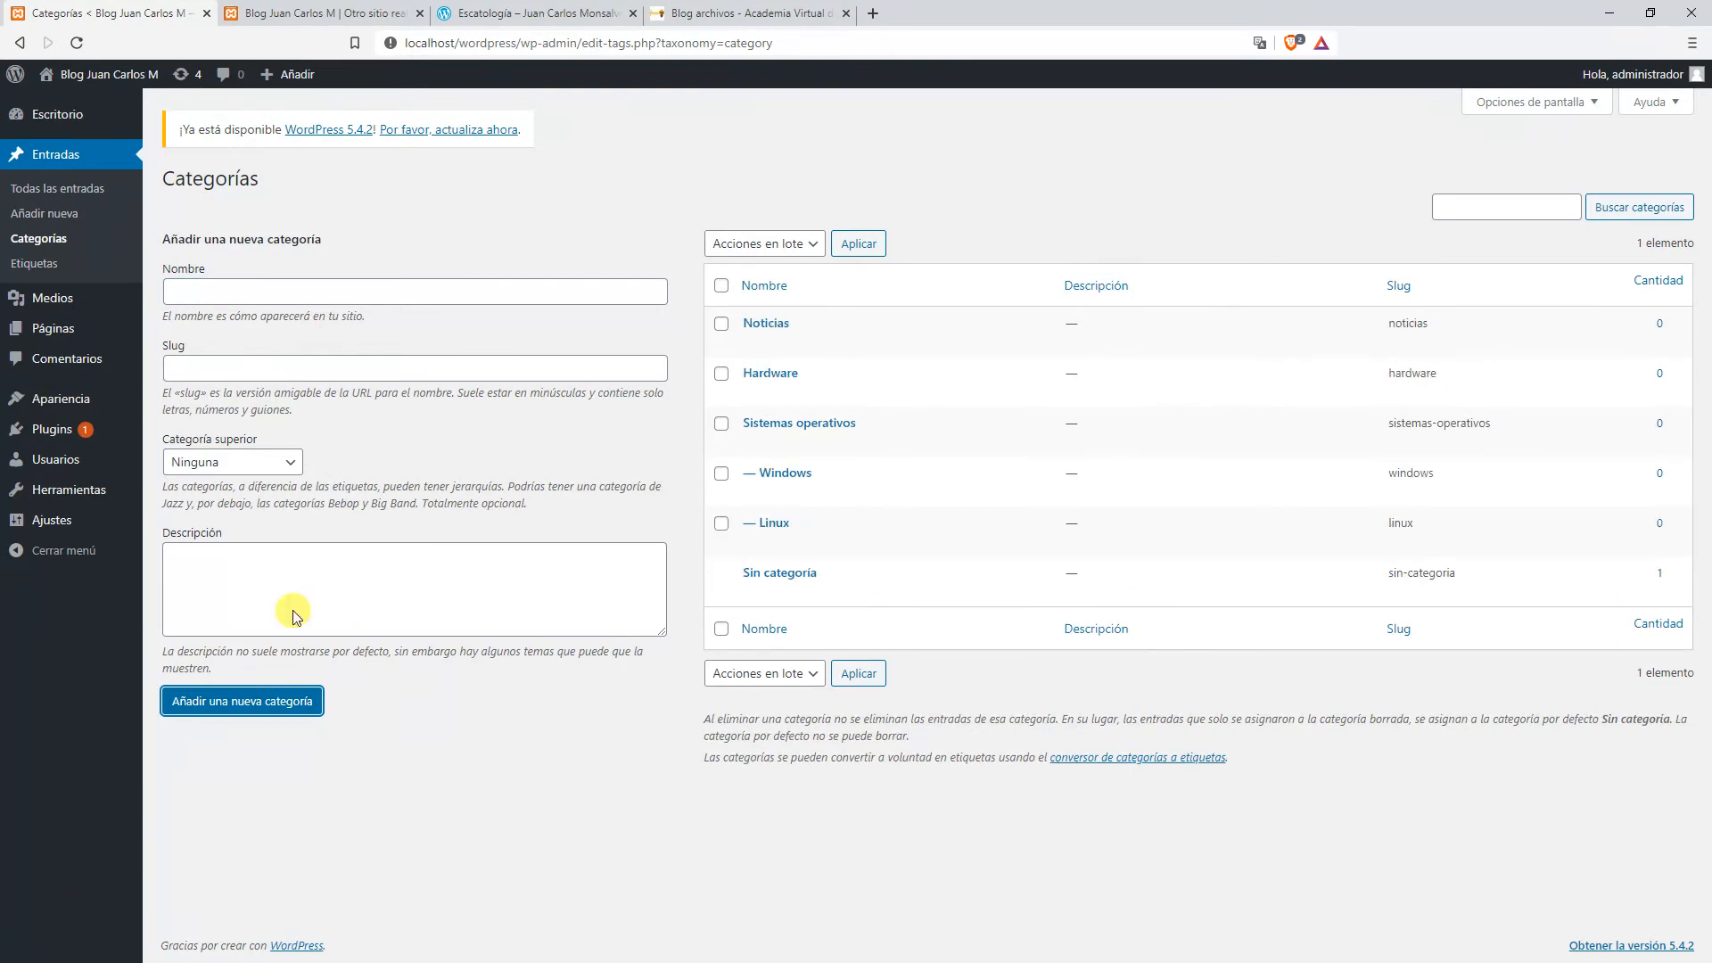
Review the faith blog's category list and compare it with the local site's categories.
{"action": "left_click", "coordinate": [500, 13]}
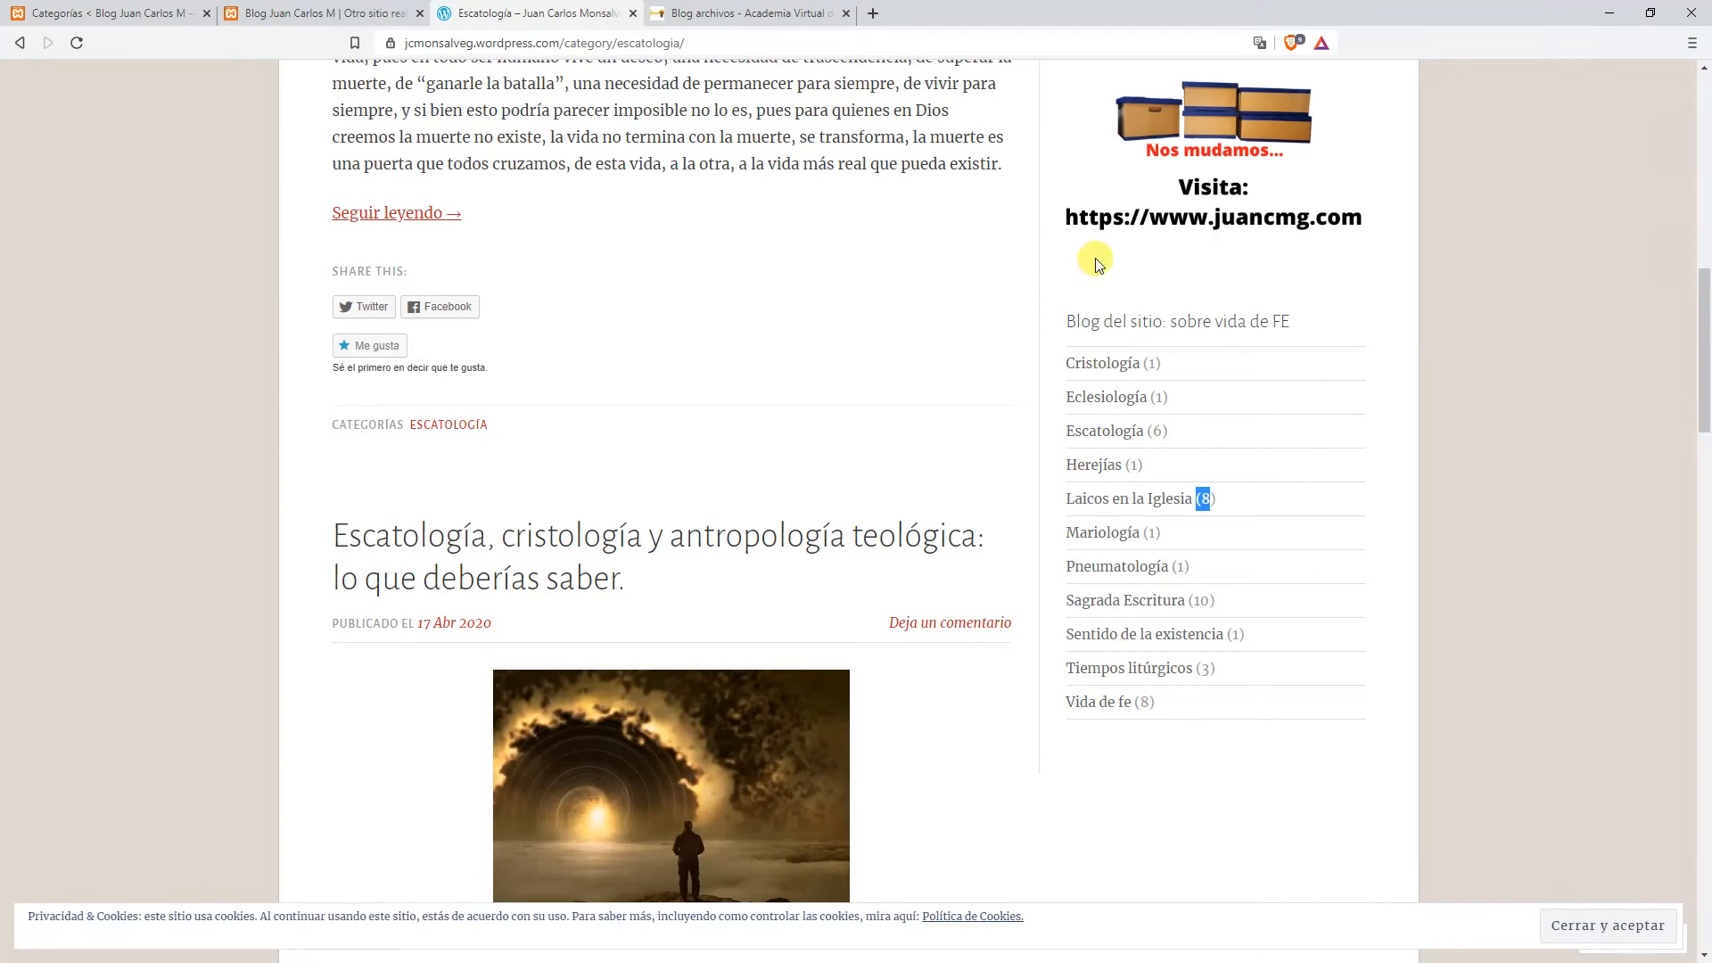
{"action": "left_click_drag", "start_coordinate": [1100, 296], "coordinate": [1246, 719]}
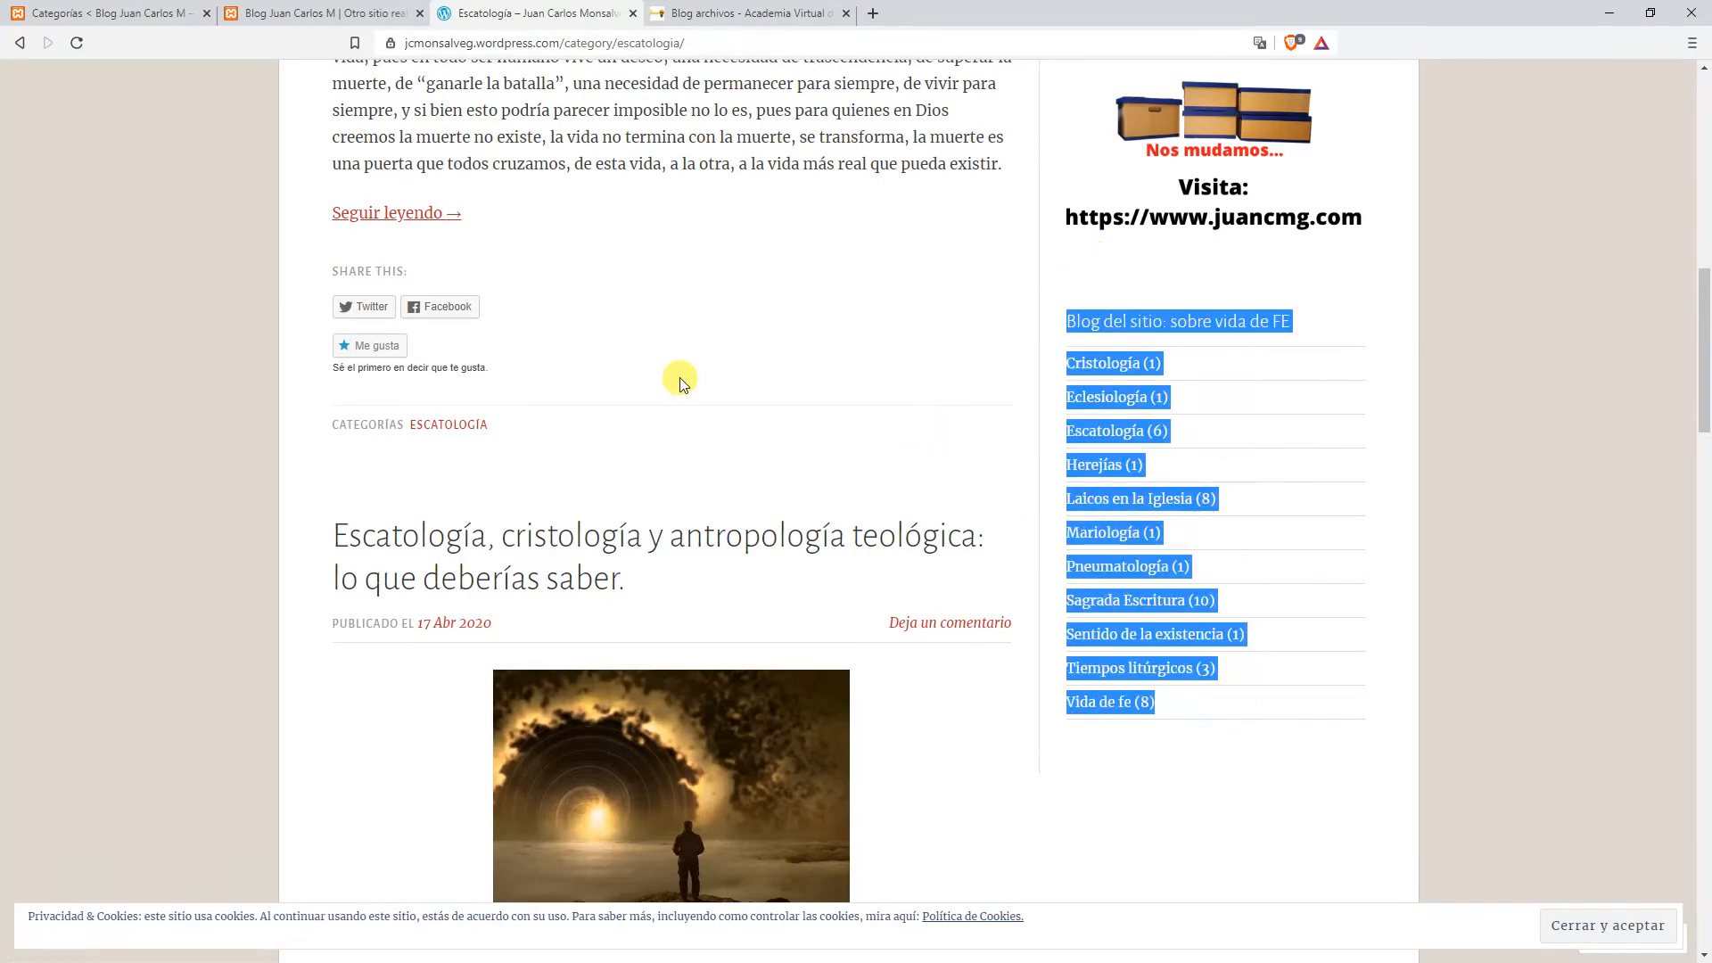
{"action": "left_click", "coordinate": [98, 13]}
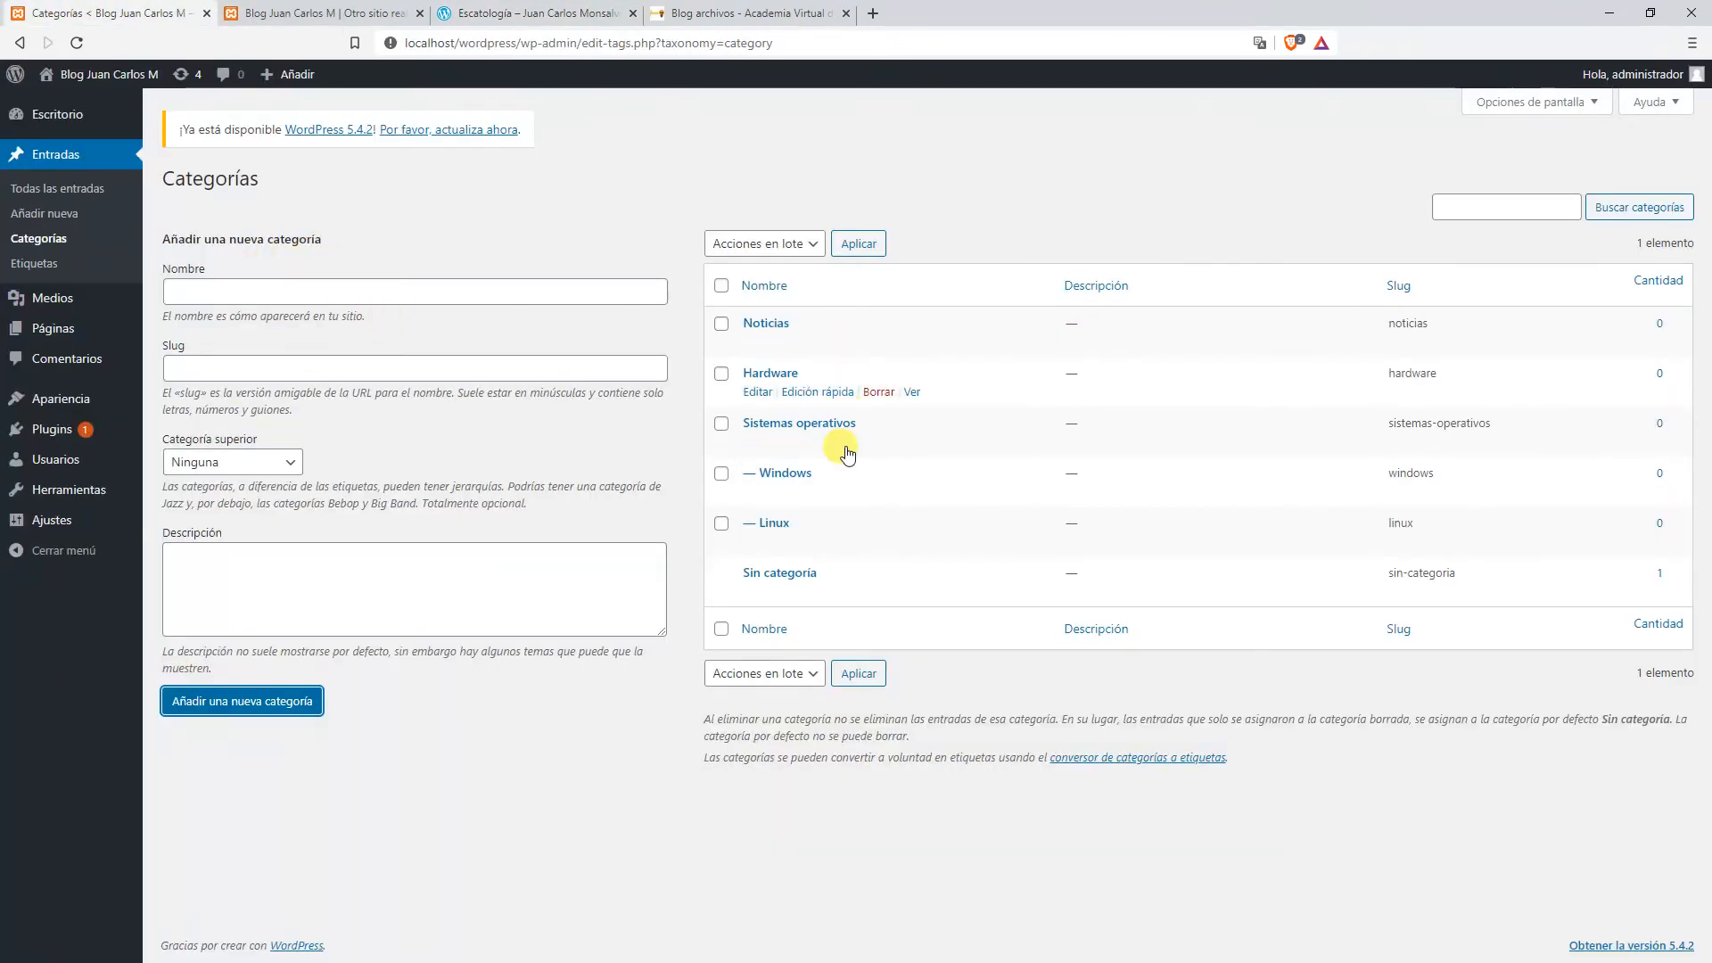
{"action": "mouse_move", "coordinate": [762, 343]}
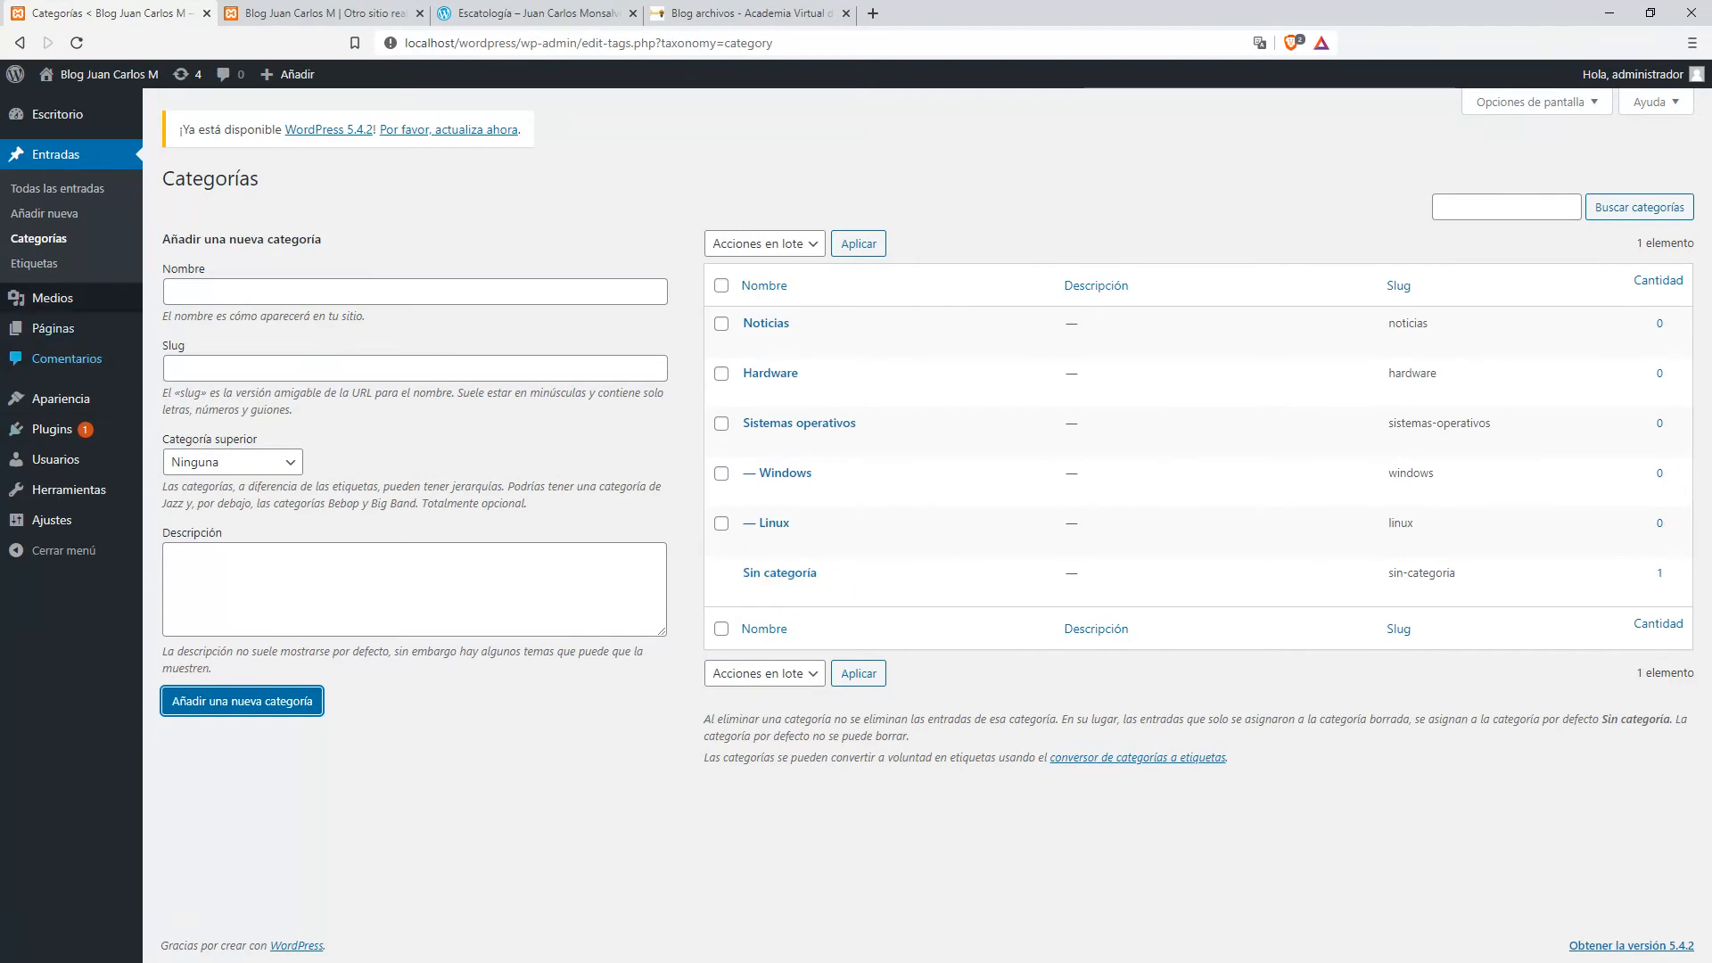
Start a new post on the local site and title it Ubuntu.
{"action": "left_click", "coordinate": [42, 214]}
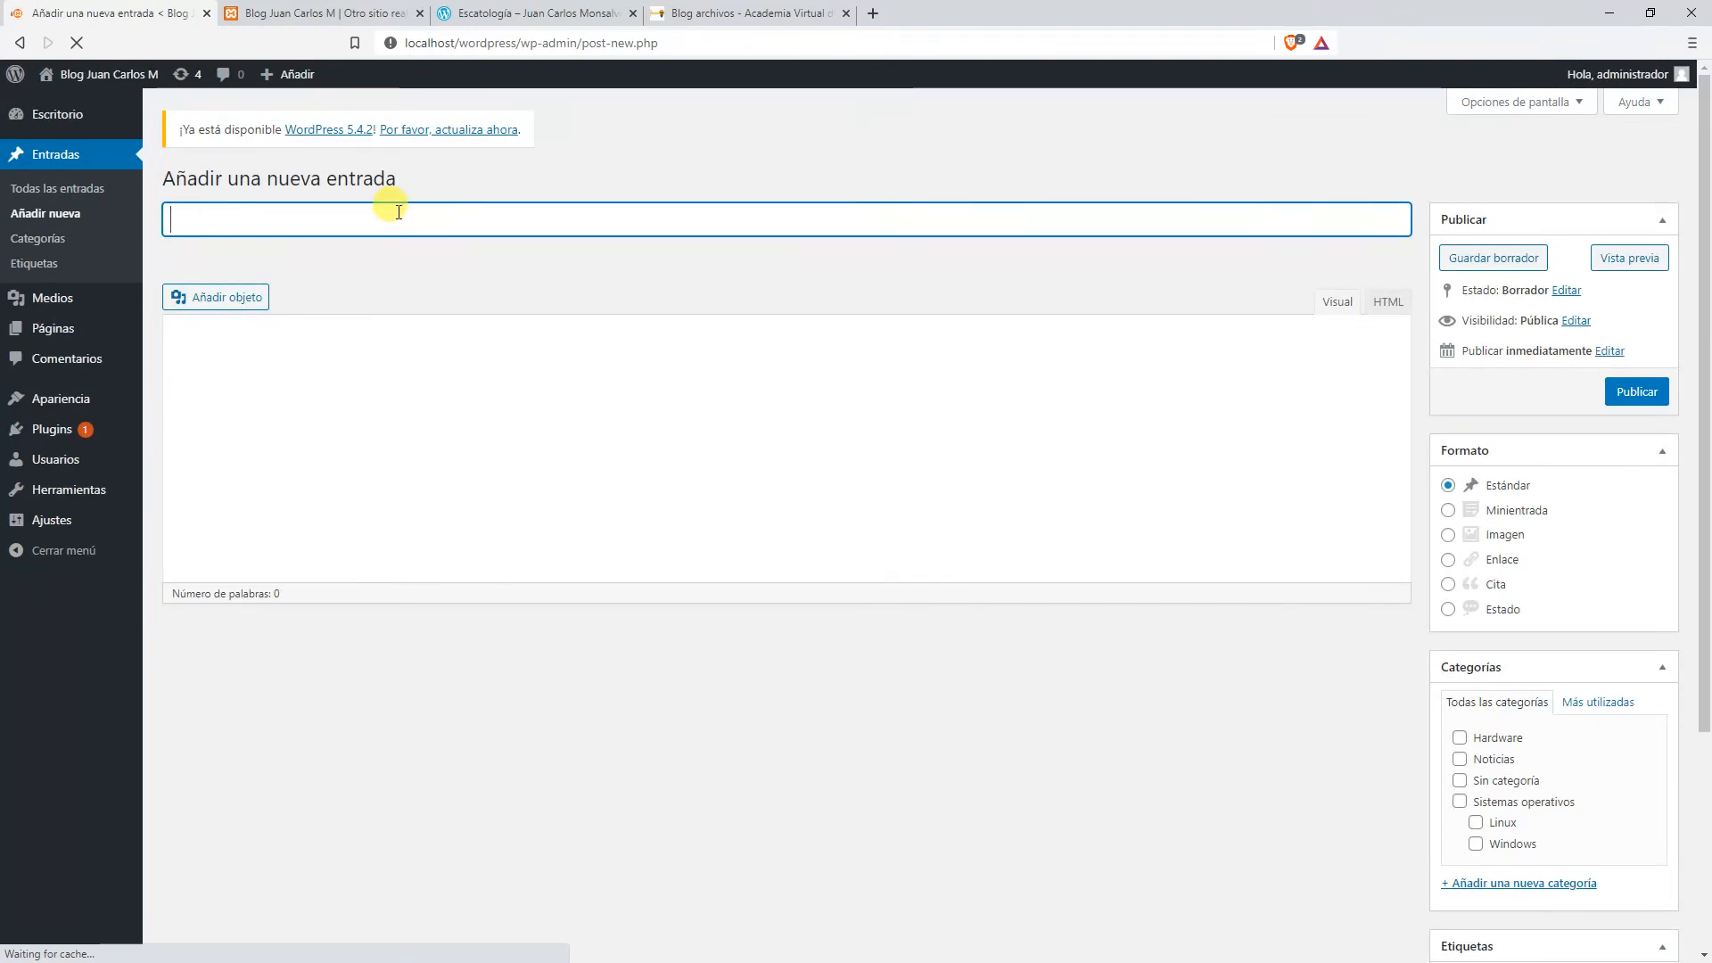
{"action": "type", "text": "Ubuntu"}
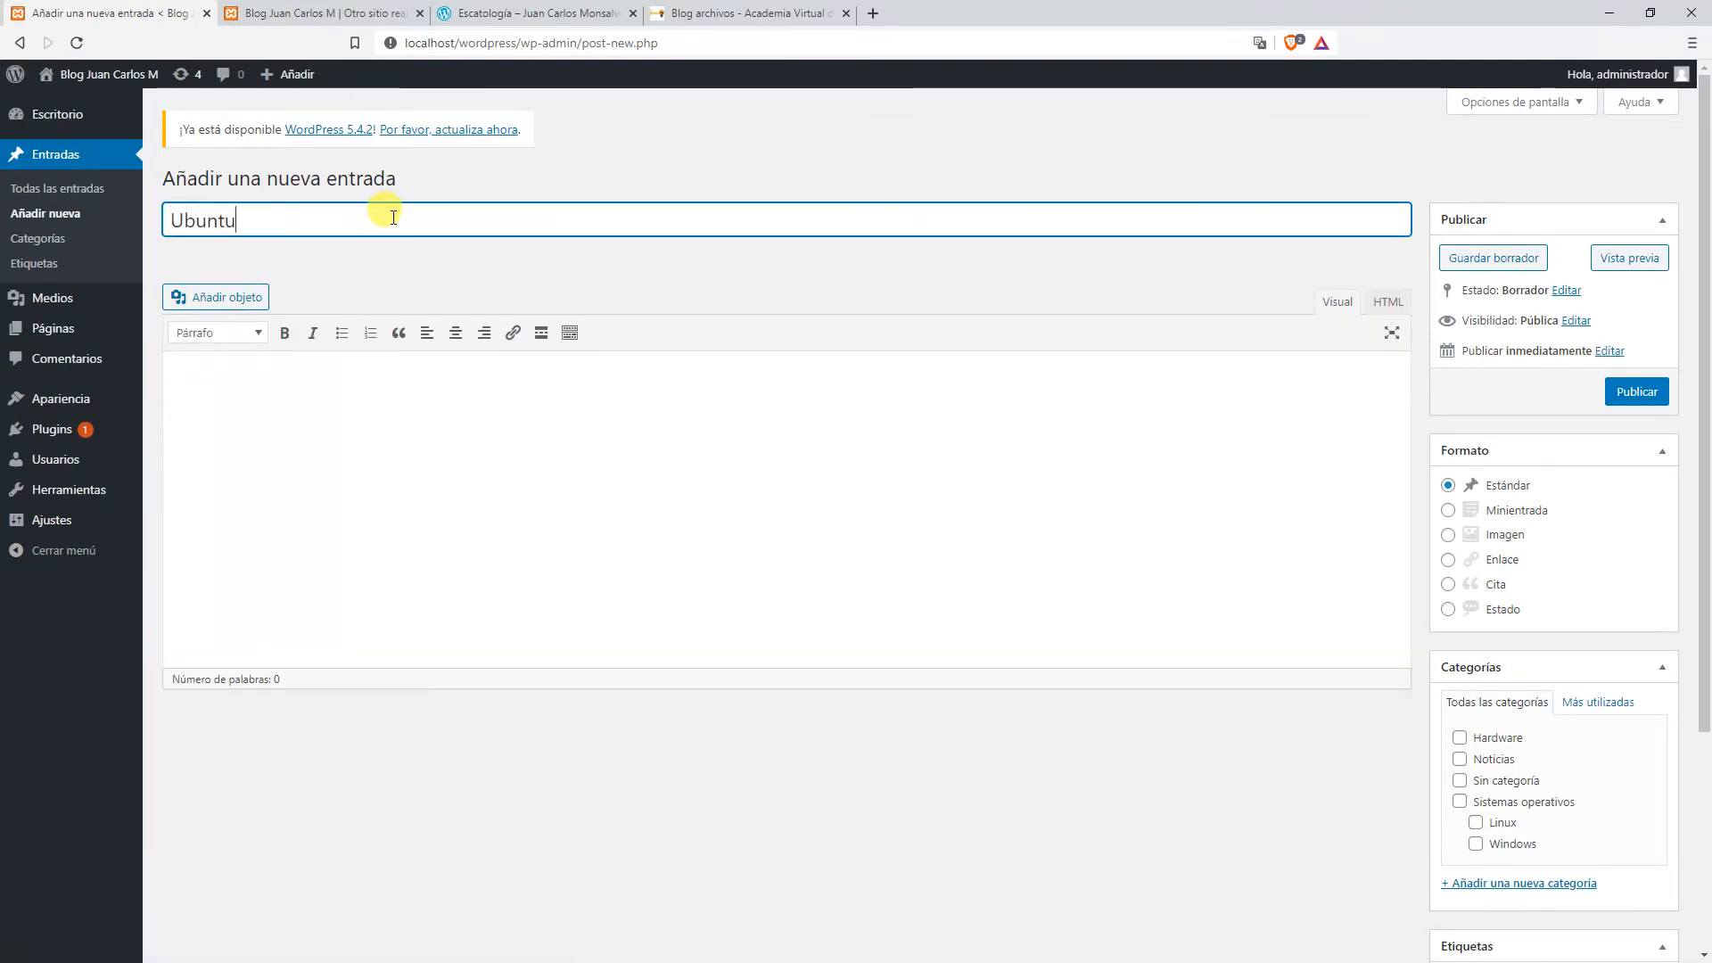
{"action": "left_click", "coordinate": [261, 371]}
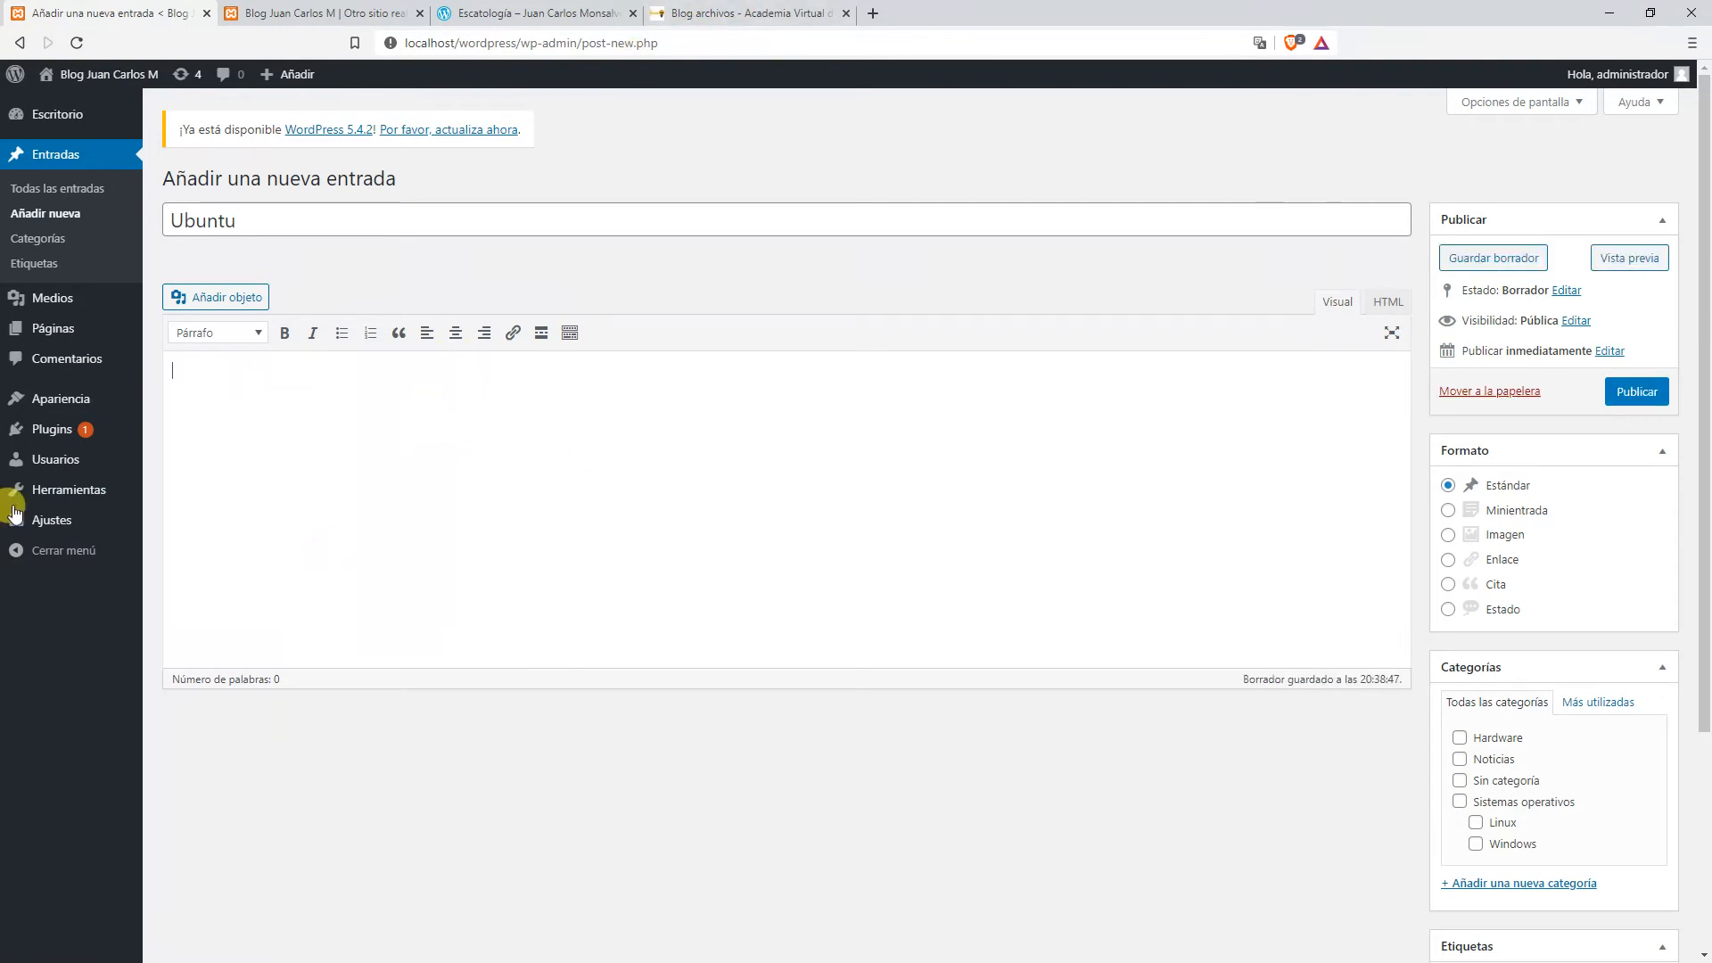
Copy the passage on using Podcast as a learning strategy from the Academia Virtual article and paste it into the Ubuntu post's body.
{"action": "left_click", "coordinate": [807, 15]}
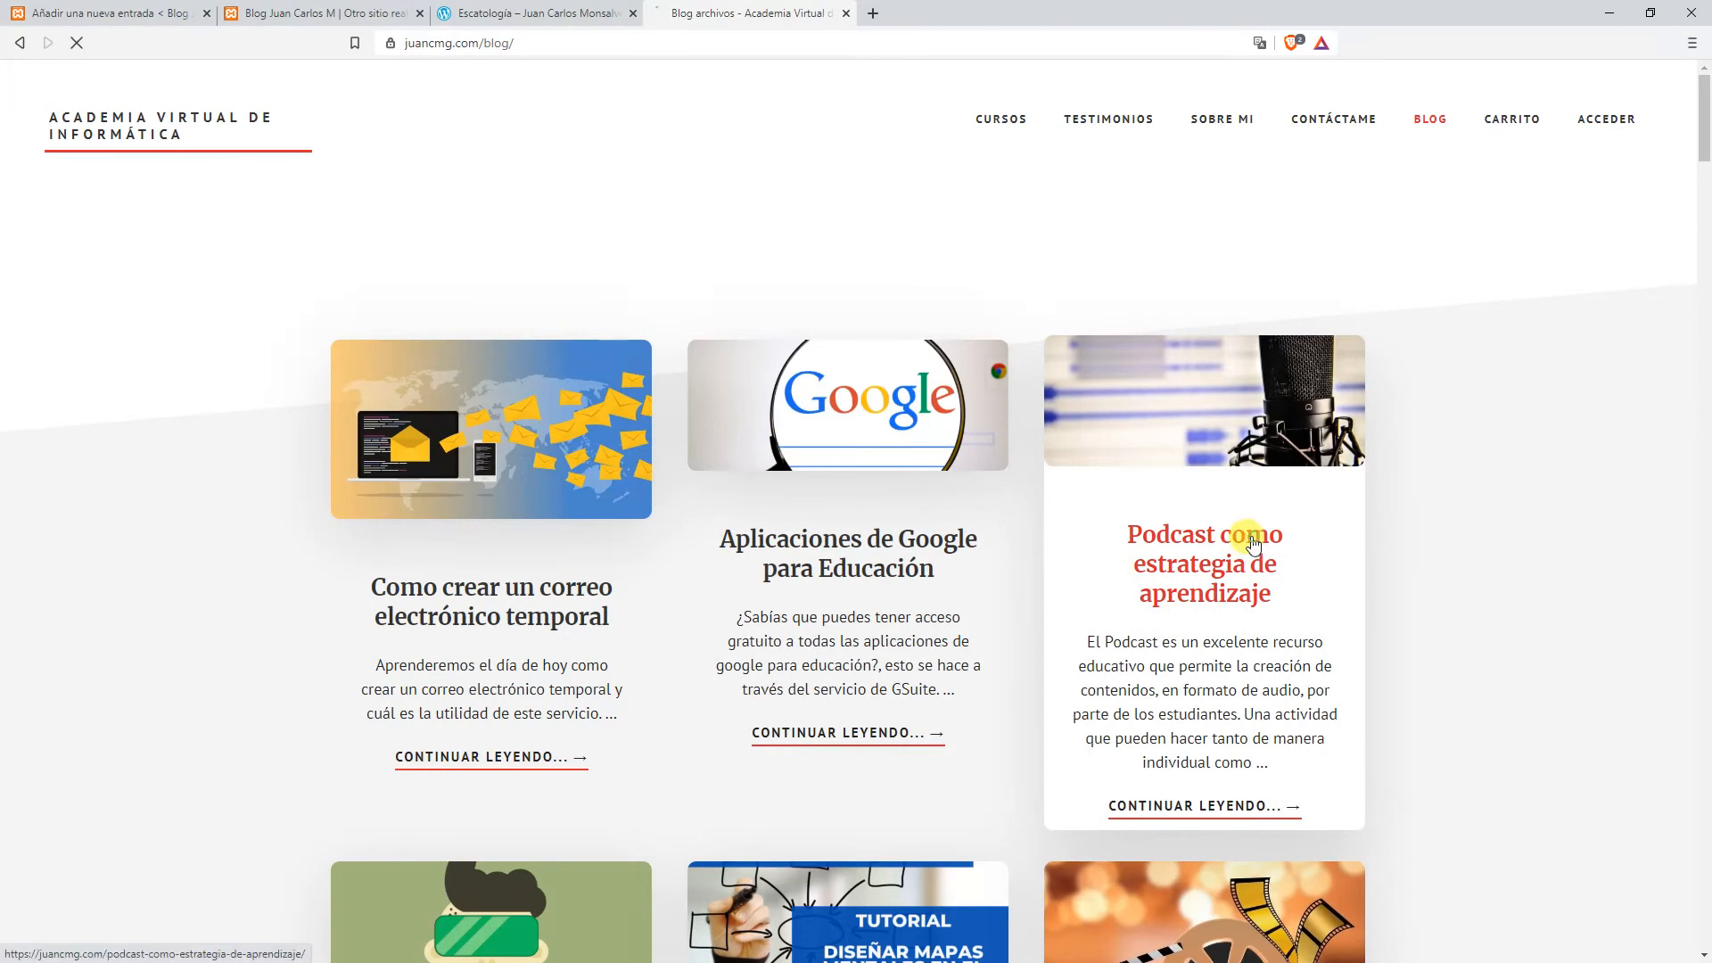
{"action": "left_click", "coordinate": [1244, 538]}
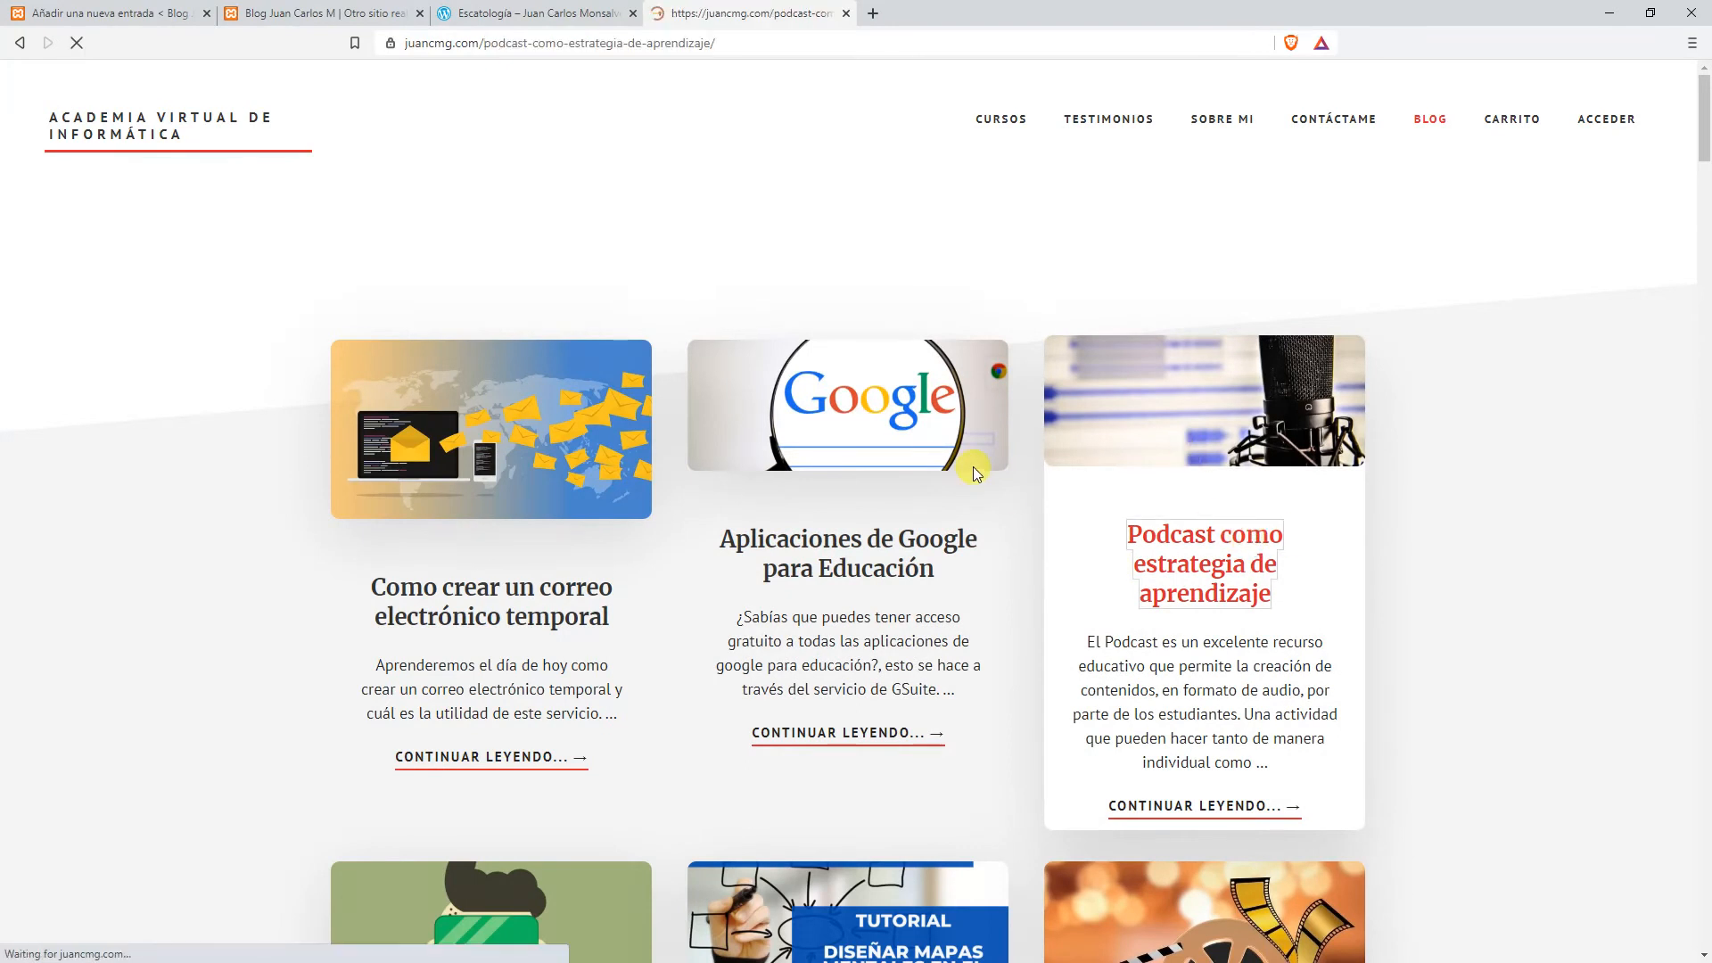
{"action": "scroll", "coordinate": [901, 437], "scroll_direction": "down", "scroll_amount": 8}
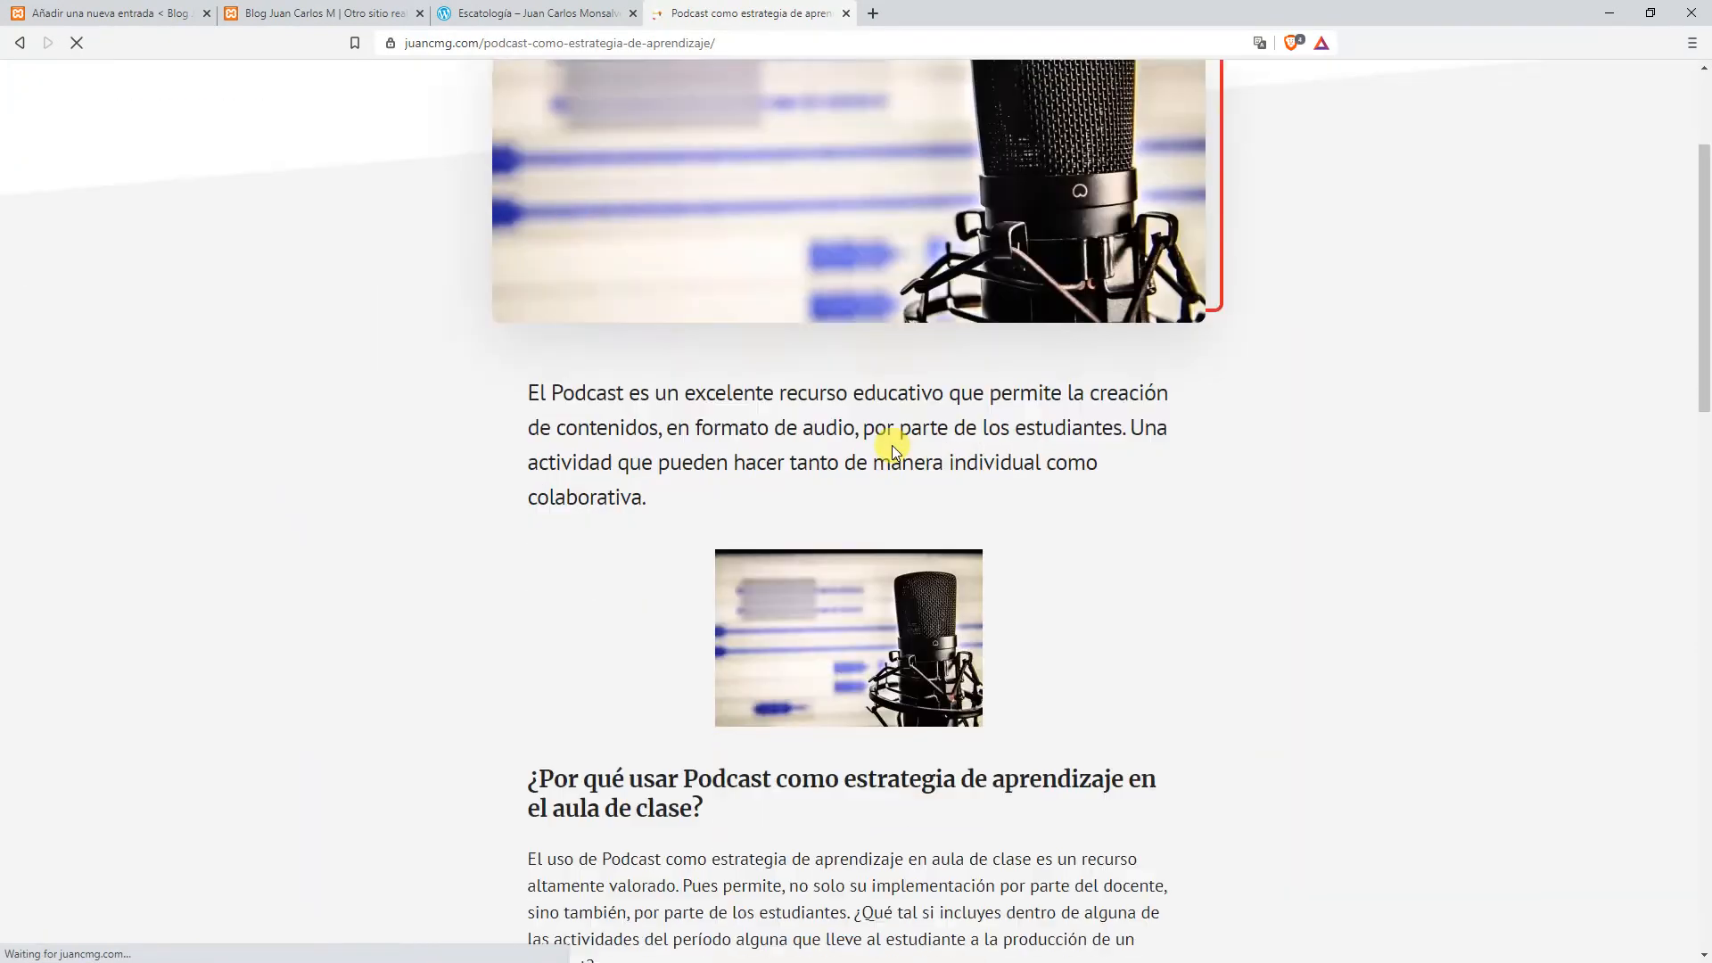
{"action": "left_click_drag", "start_coordinate": [532, 383], "coordinate": [826, 713]}
{"action": "right_click", "coordinate": [755, 434]}
{"action": "left_click", "coordinate": [792, 446]}
{"action": "left_click", "coordinate": [129, 12]}
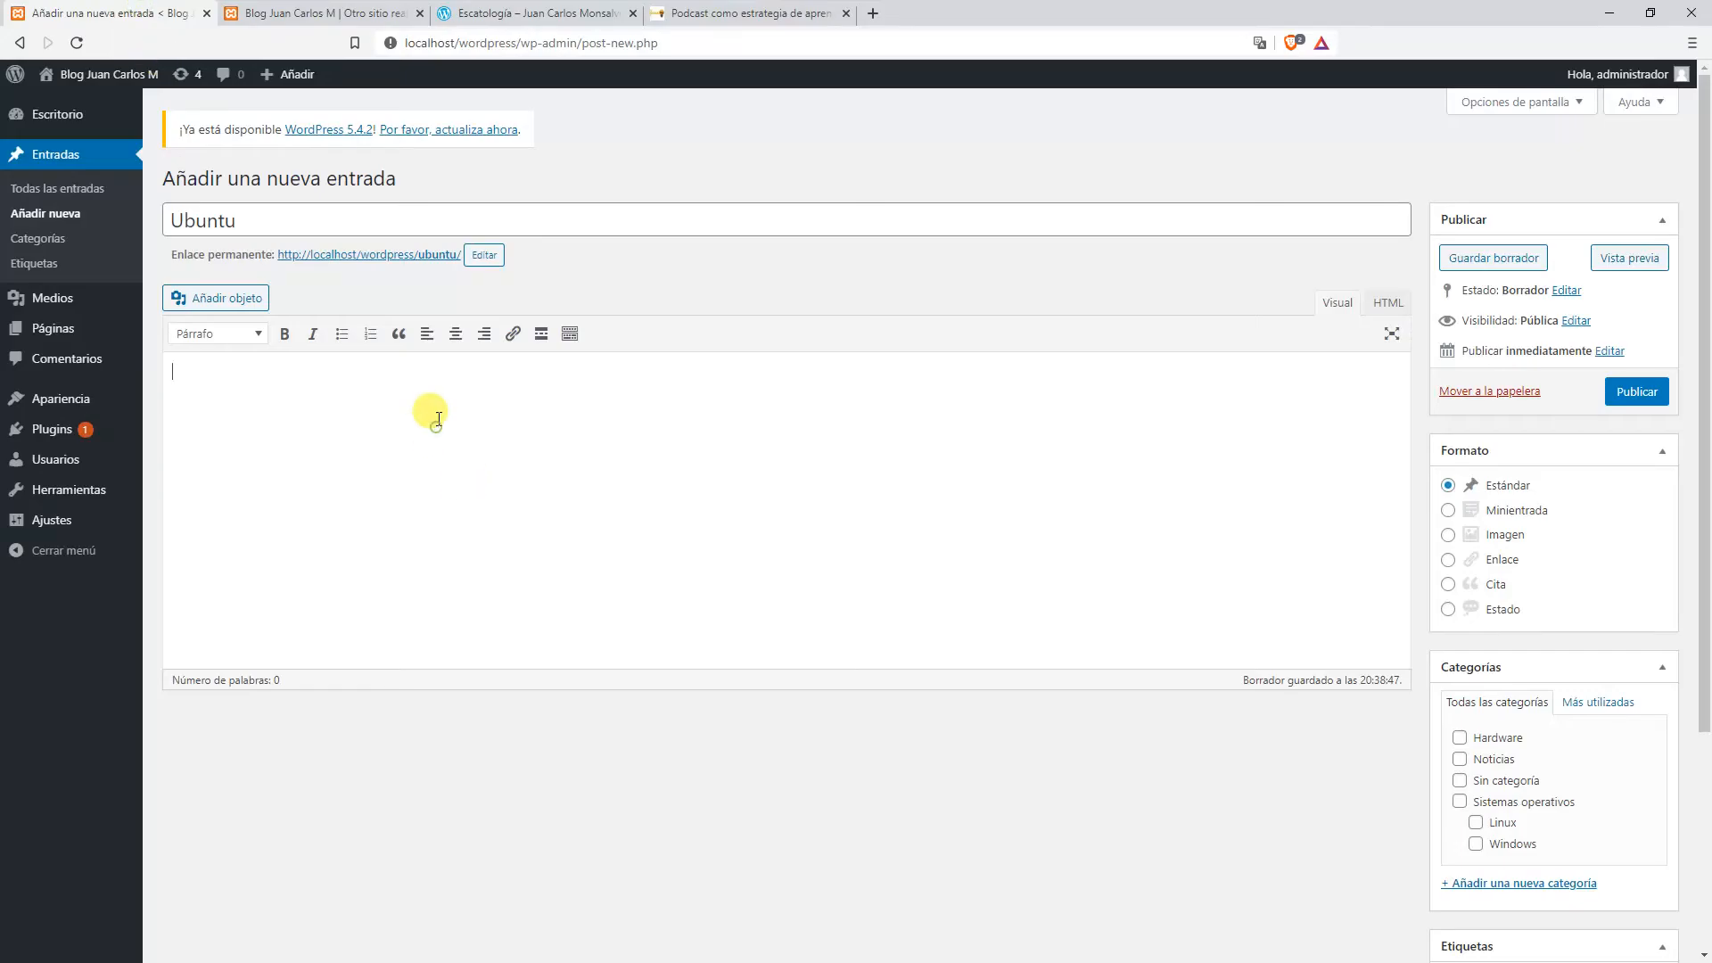
{"action": "key", "text": "ctrl+v"}
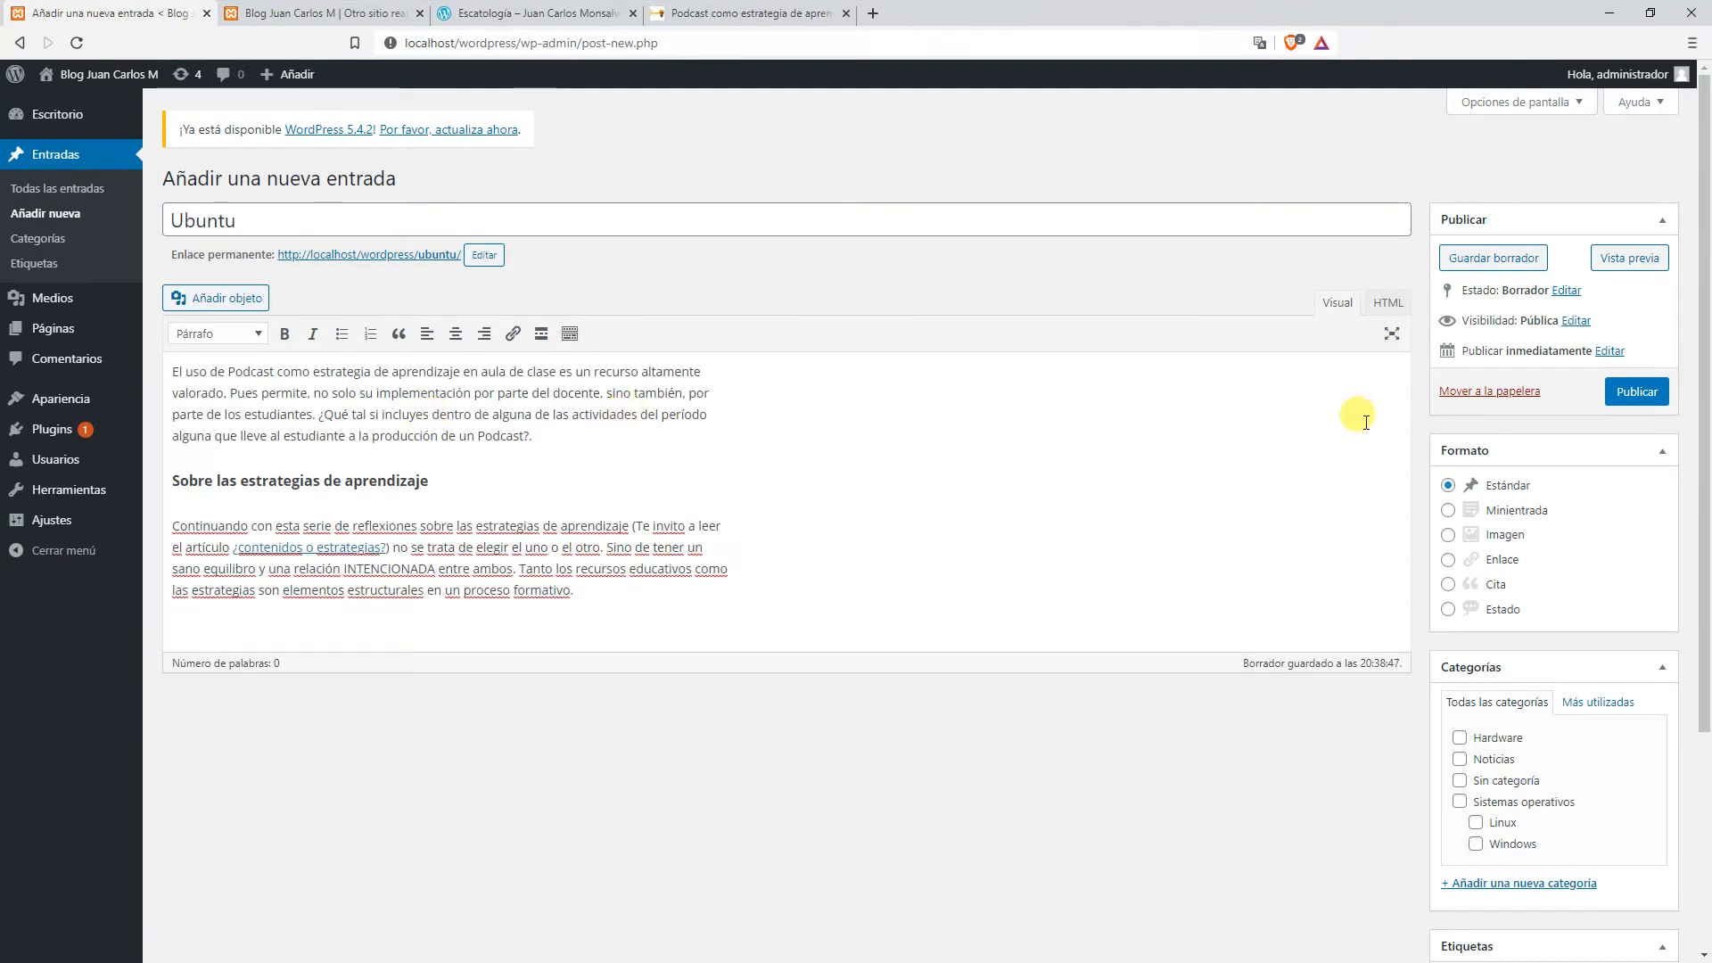
Assign the Ubuntu post to the Linux subcategory under Sistemas operativos.
{"action": "scroll", "coordinate": [1509, 482], "scroll_direction": "down", "scroll_amount": 2}
{"action": "scroll", "coordinate": [1509, 481], "scroll_direction": "down", "scroll_amount": 2}
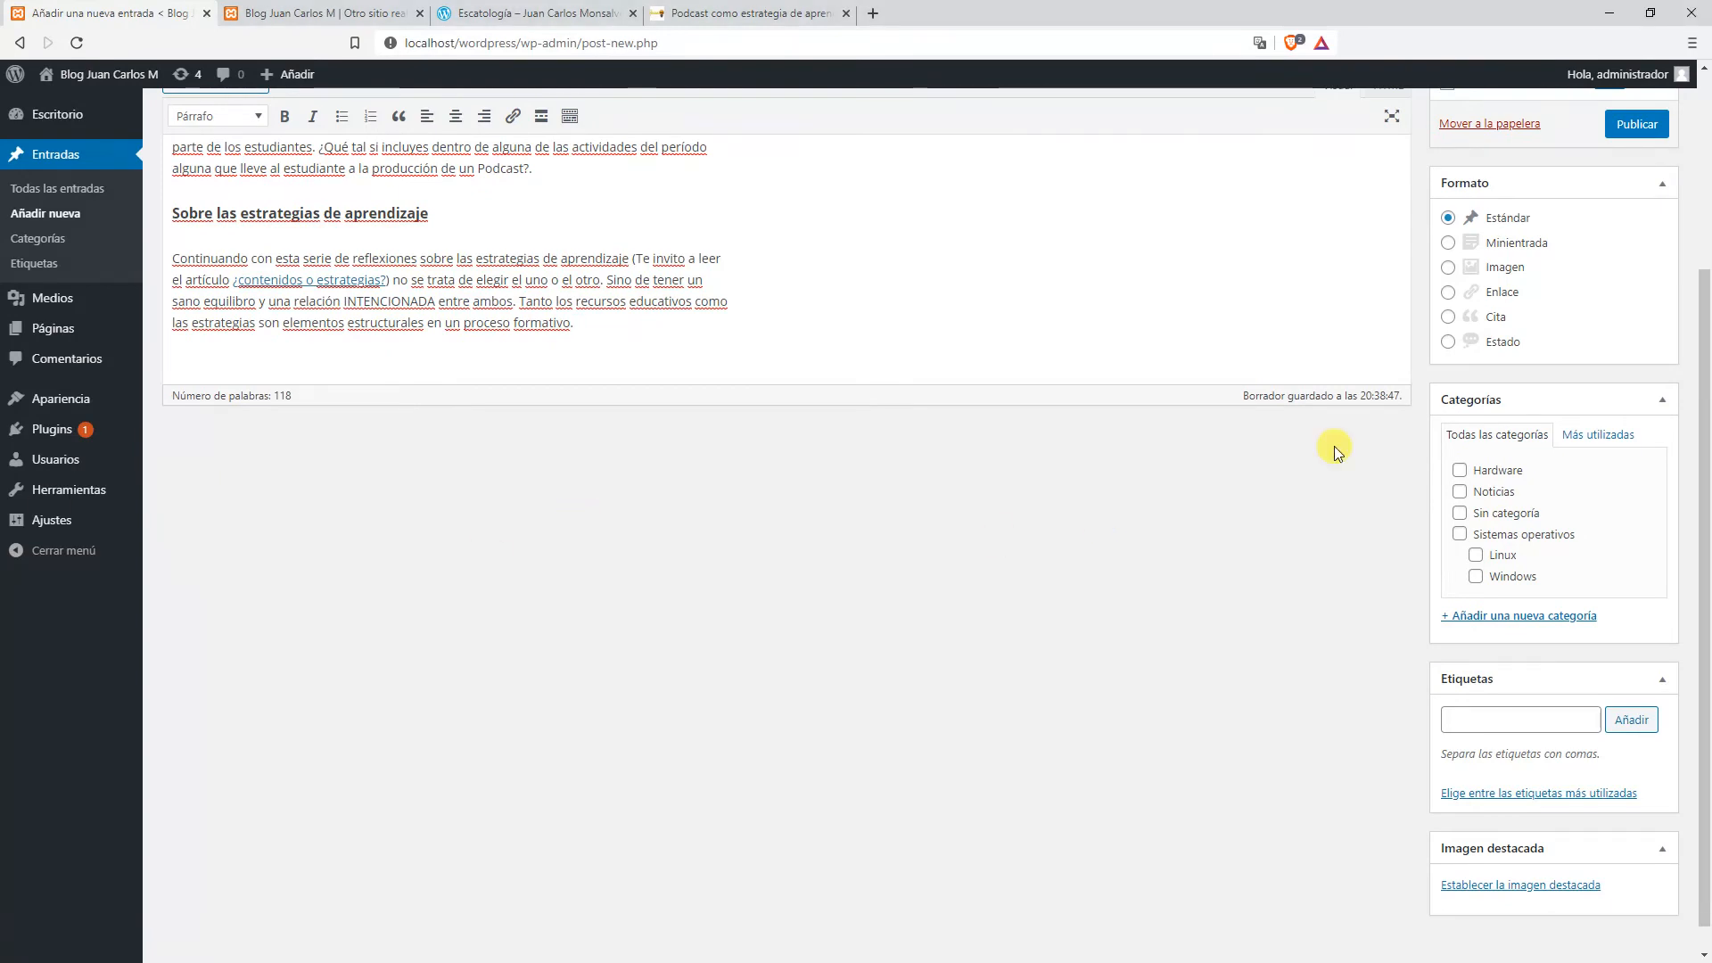
{"action": "left_click_drag", "start_coordinate": [1150, 490], "coordinate": [1407, 487]}
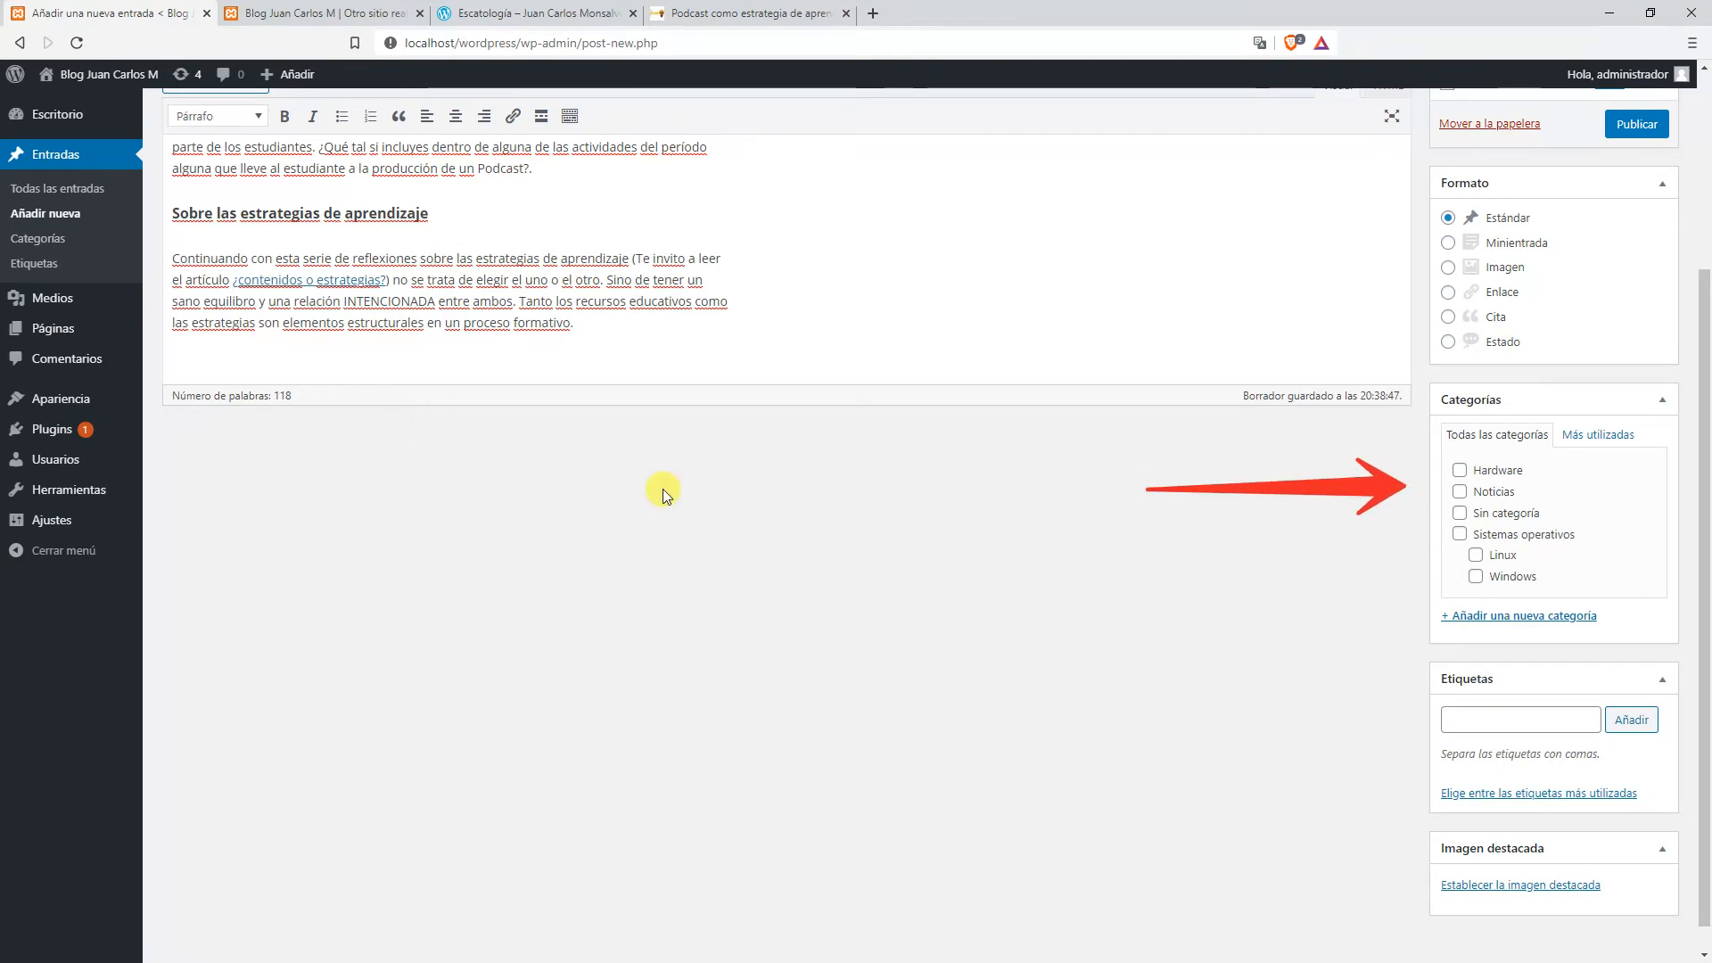
{"action": "left_click_drag", "start_coordinate": [1420, 371], "coordinate": [1692, 664]}
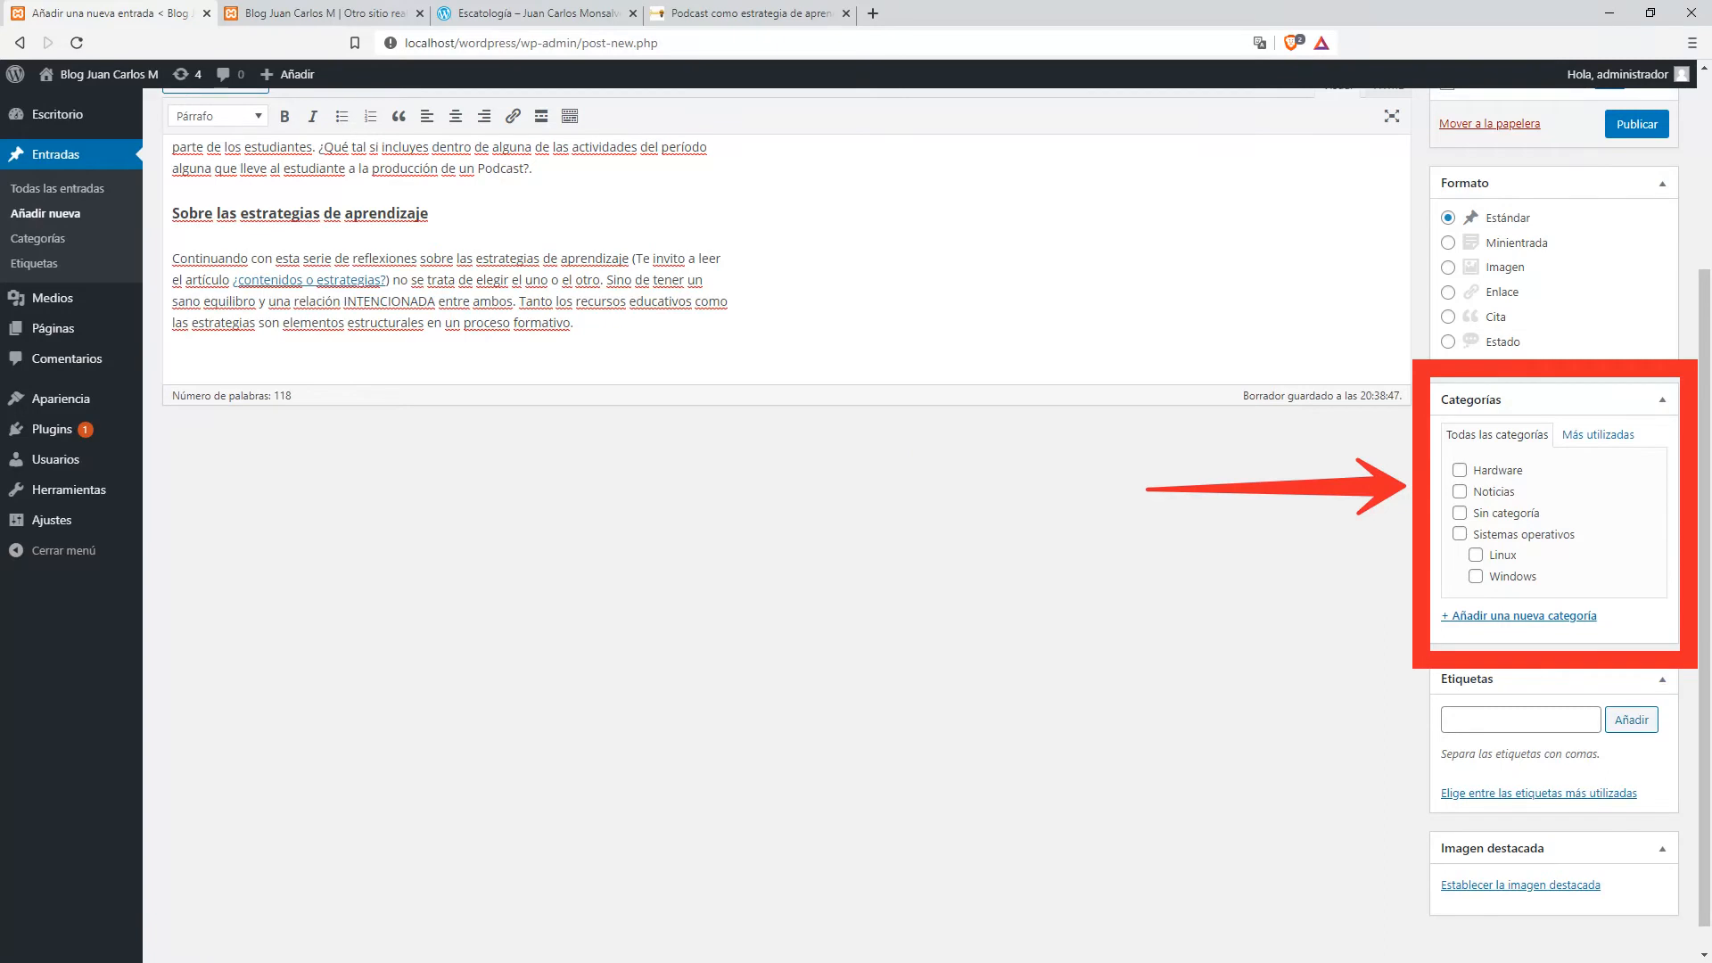
{"action": "key", "text": "Escape"}
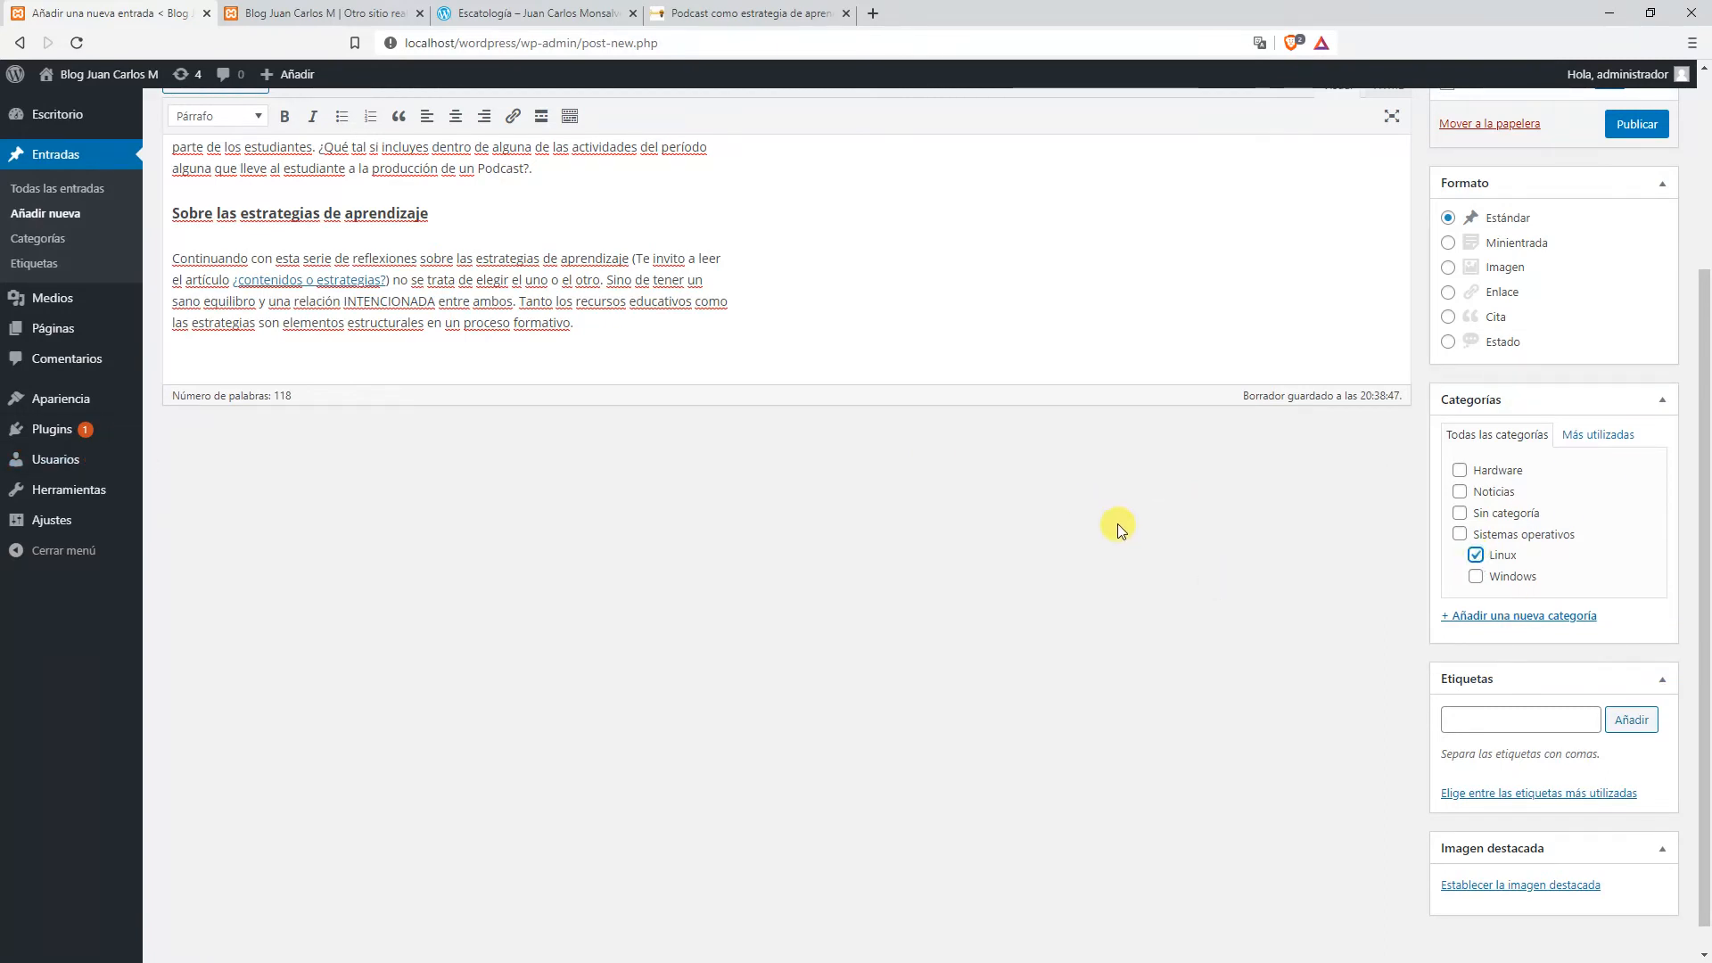
Add the tags Software and Noticias to the Ubuntu post.
{"action": "scroll", "coordinate": [1024, 545], "scroll_direction": "up", "scroll_amount": 3}
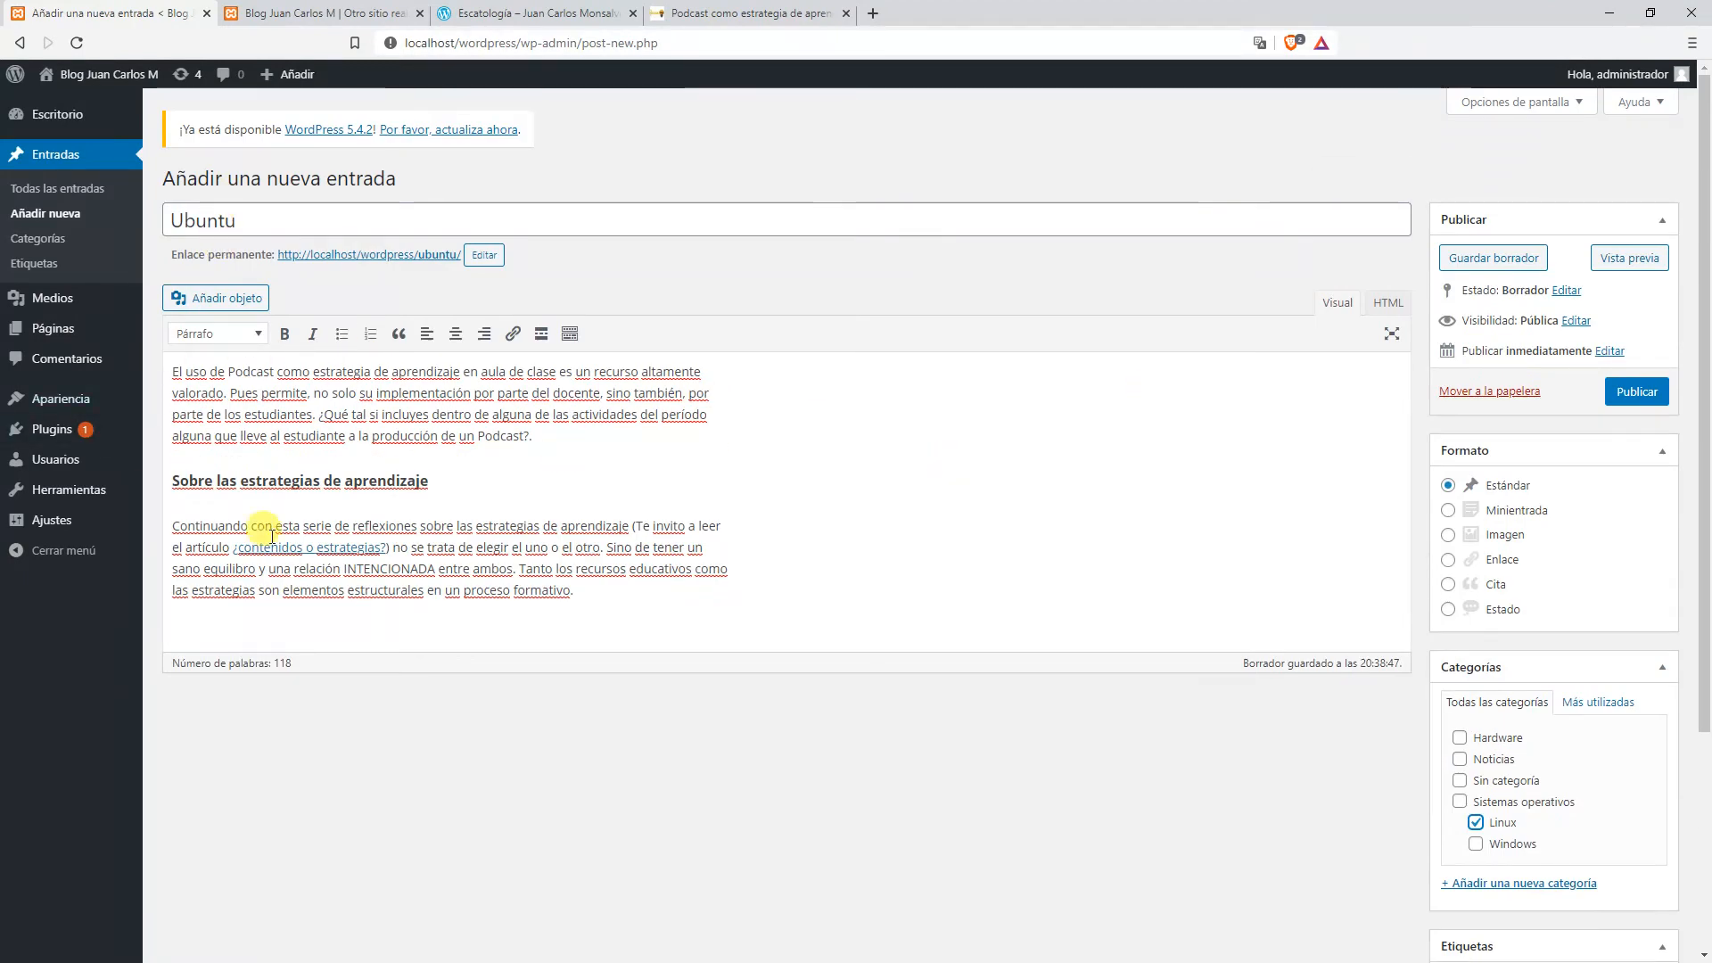
{"action": "scroll", "coordinate": [871, 466], "scroll_direction": "down", "scroll_amount": 3}
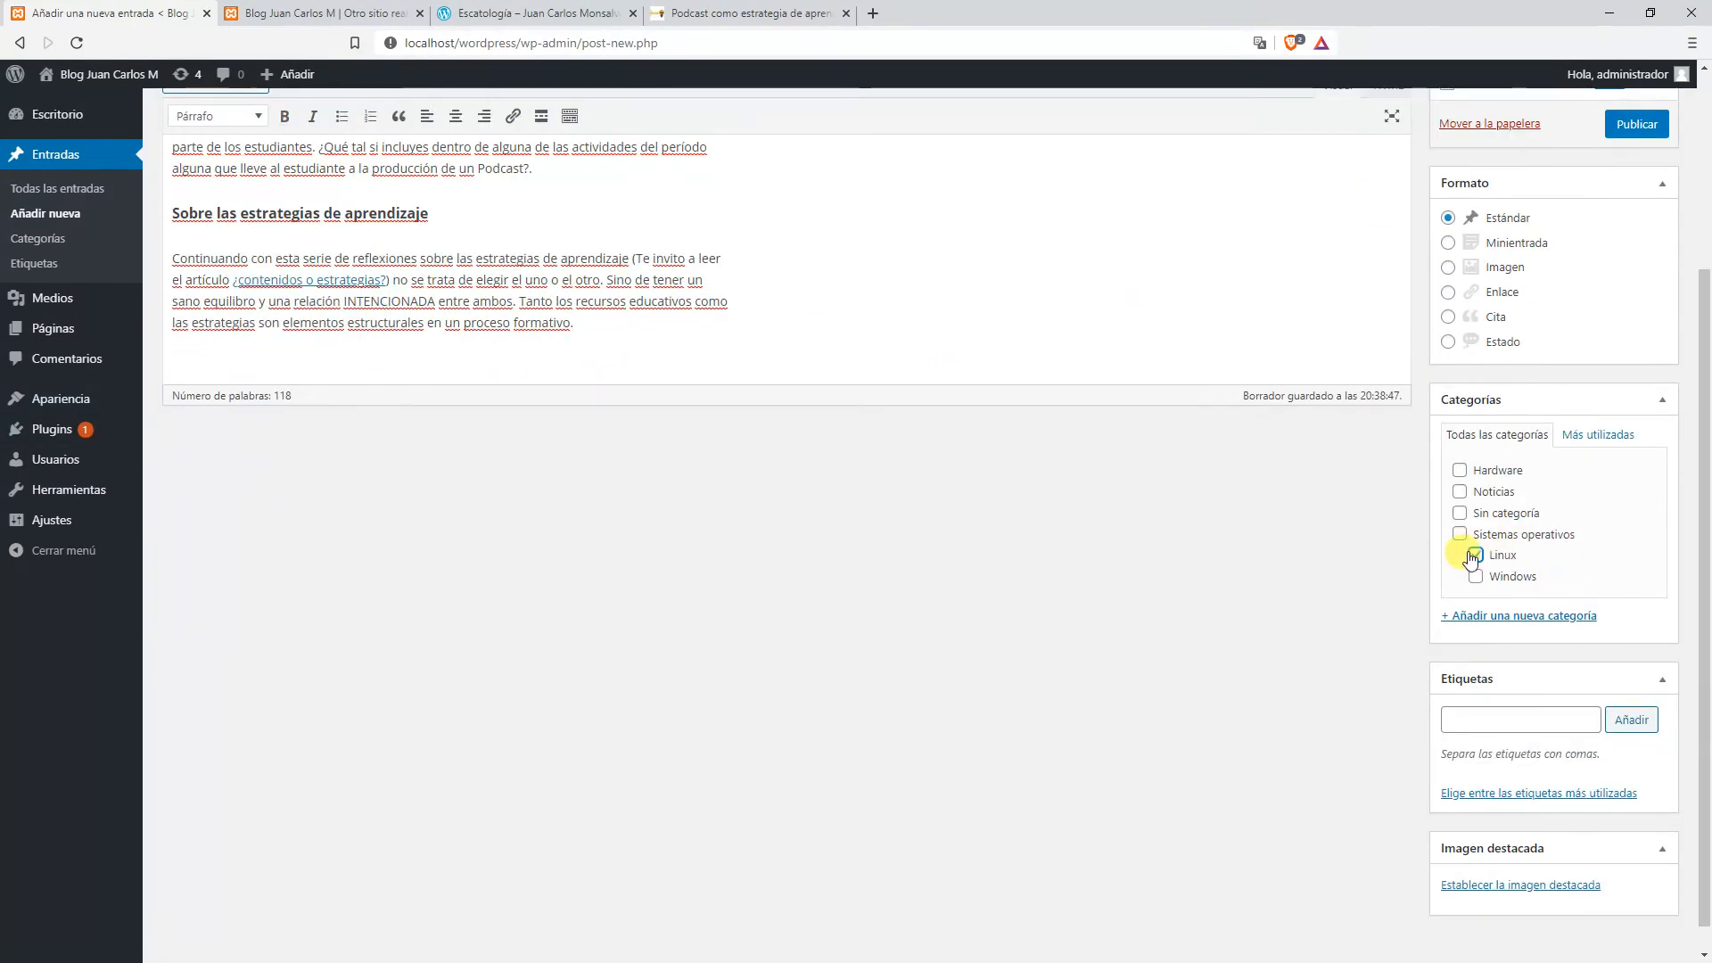
{"action": "left_click", "coordinate": [1526, 722]}
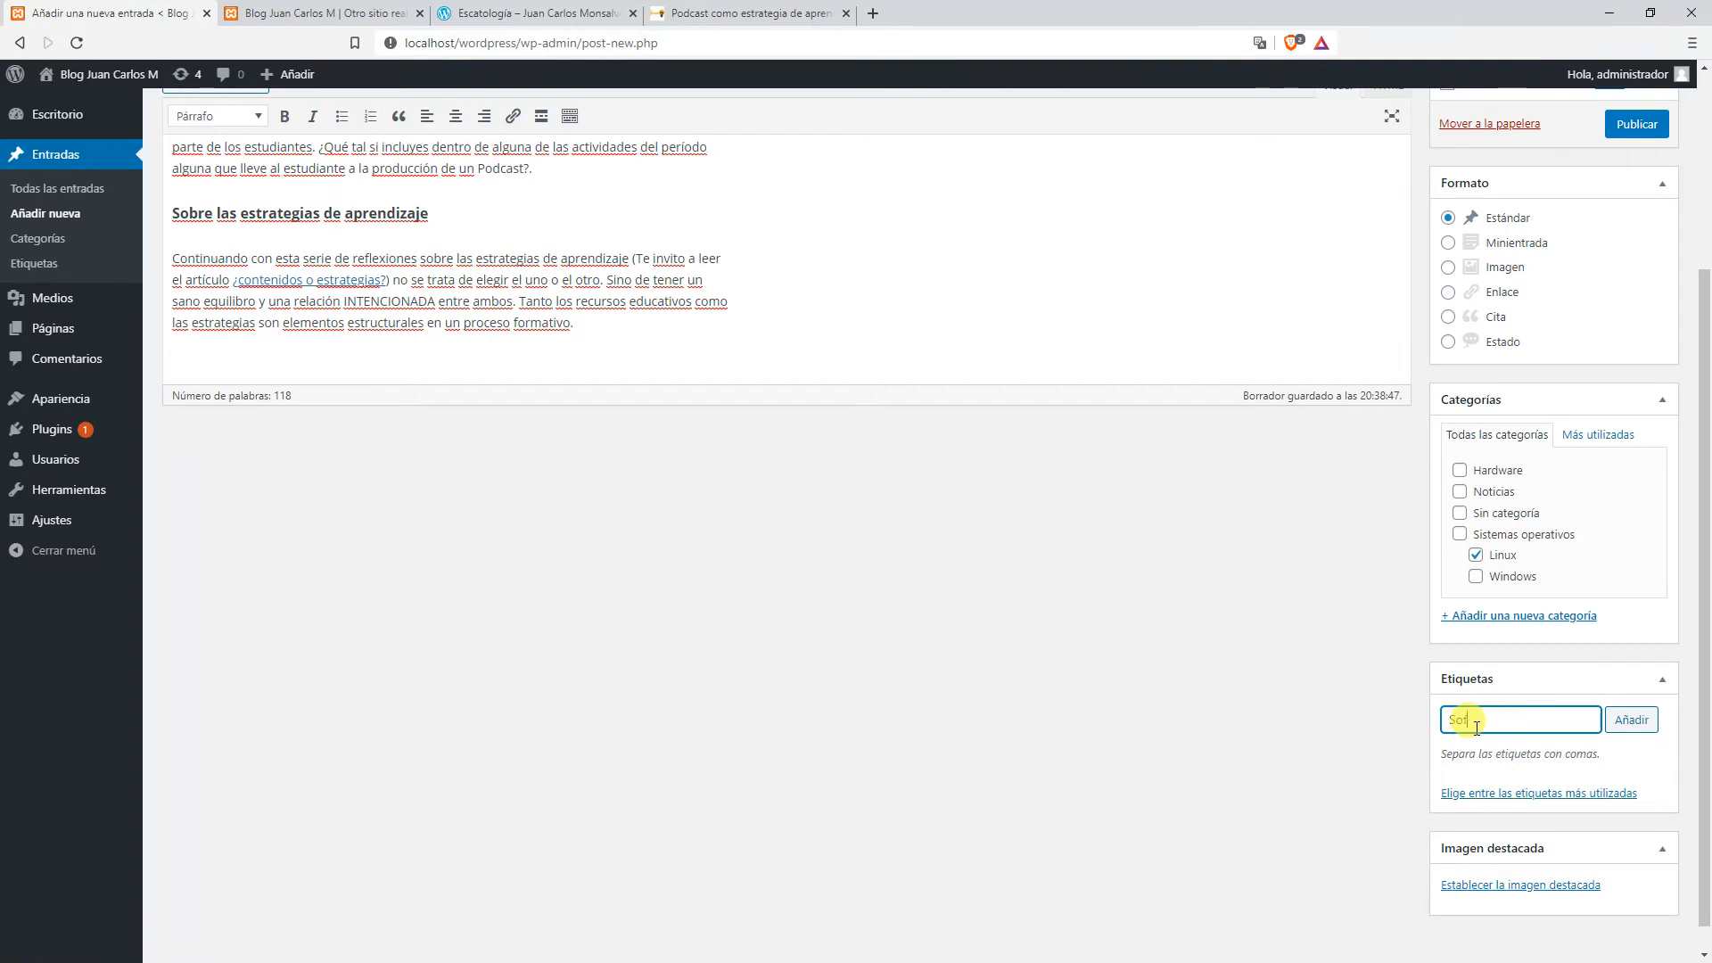
{"action": "type", "text": "Software"}
{"action": "left_click", "coordinate": [1631, 719]}
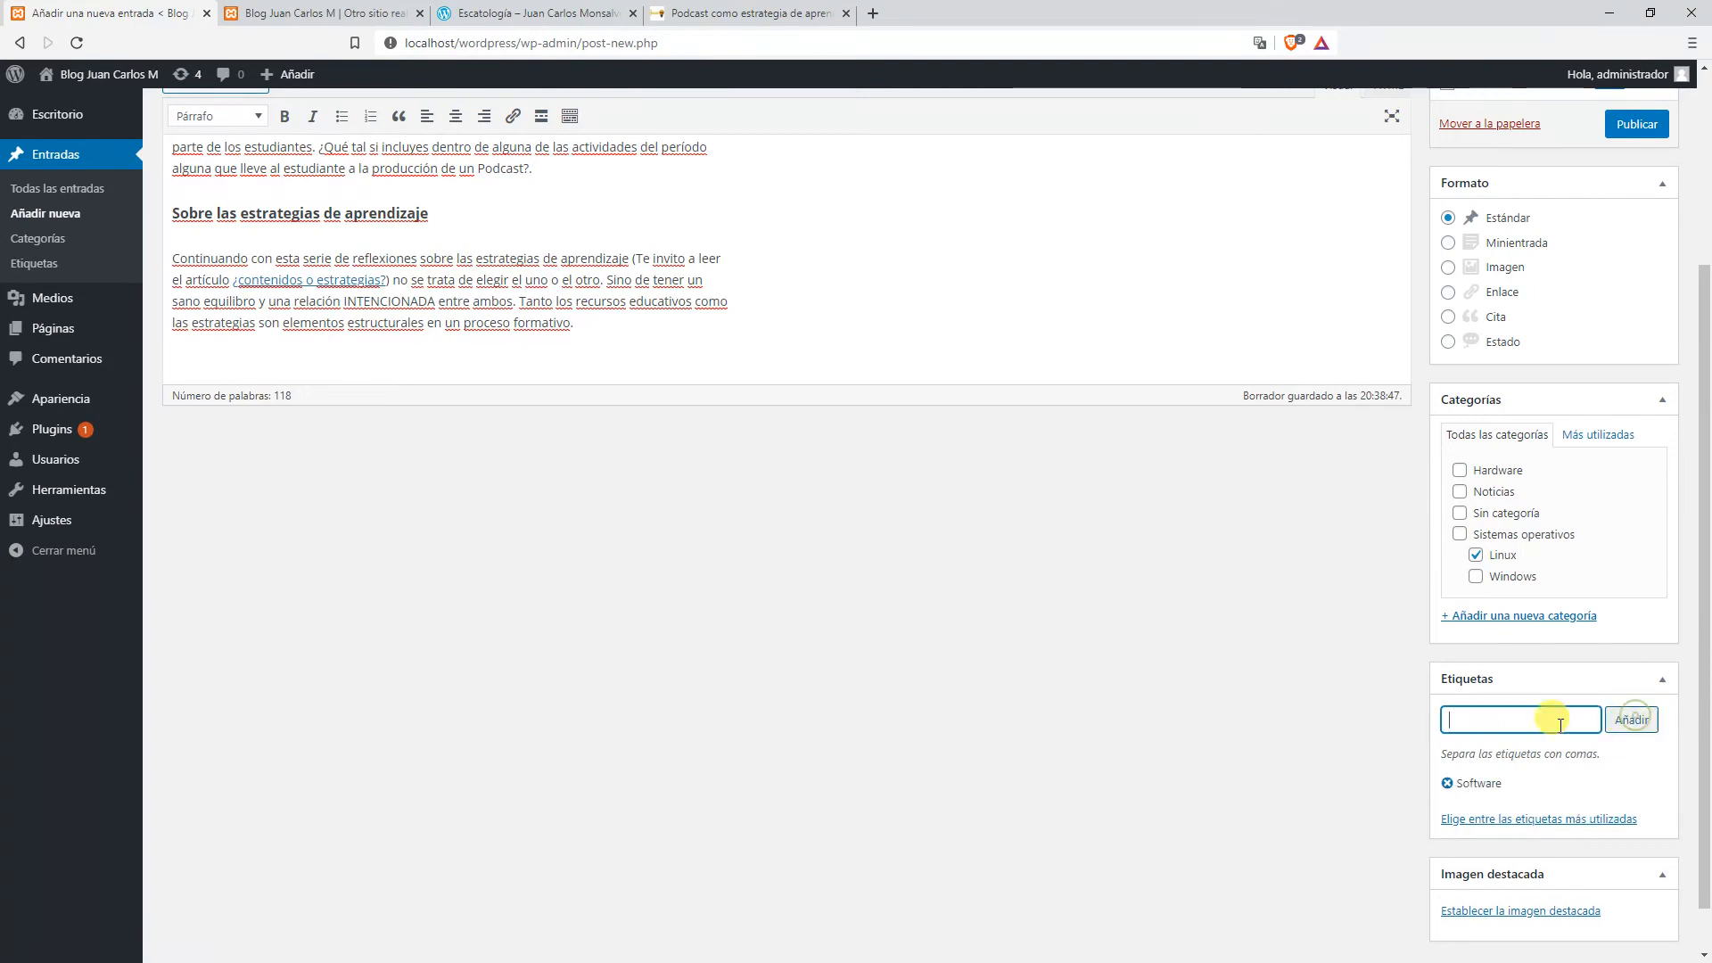
{"action": "type", "text": "N"}
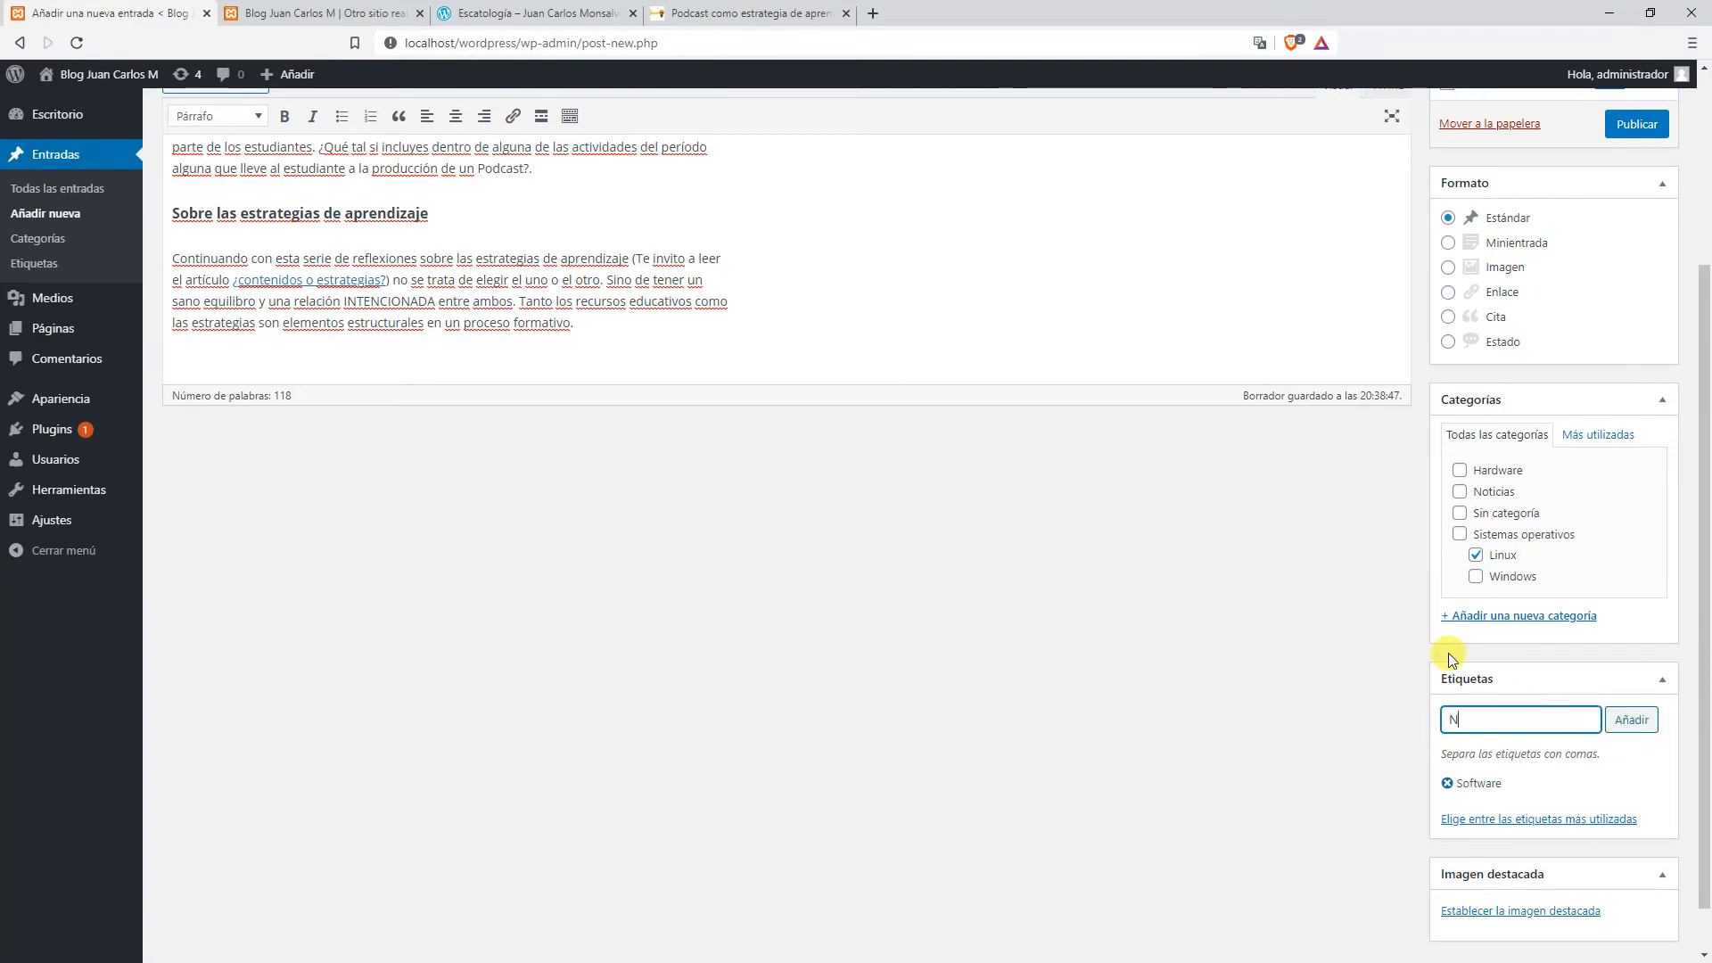
{"action": "type", "text": "oticias"}
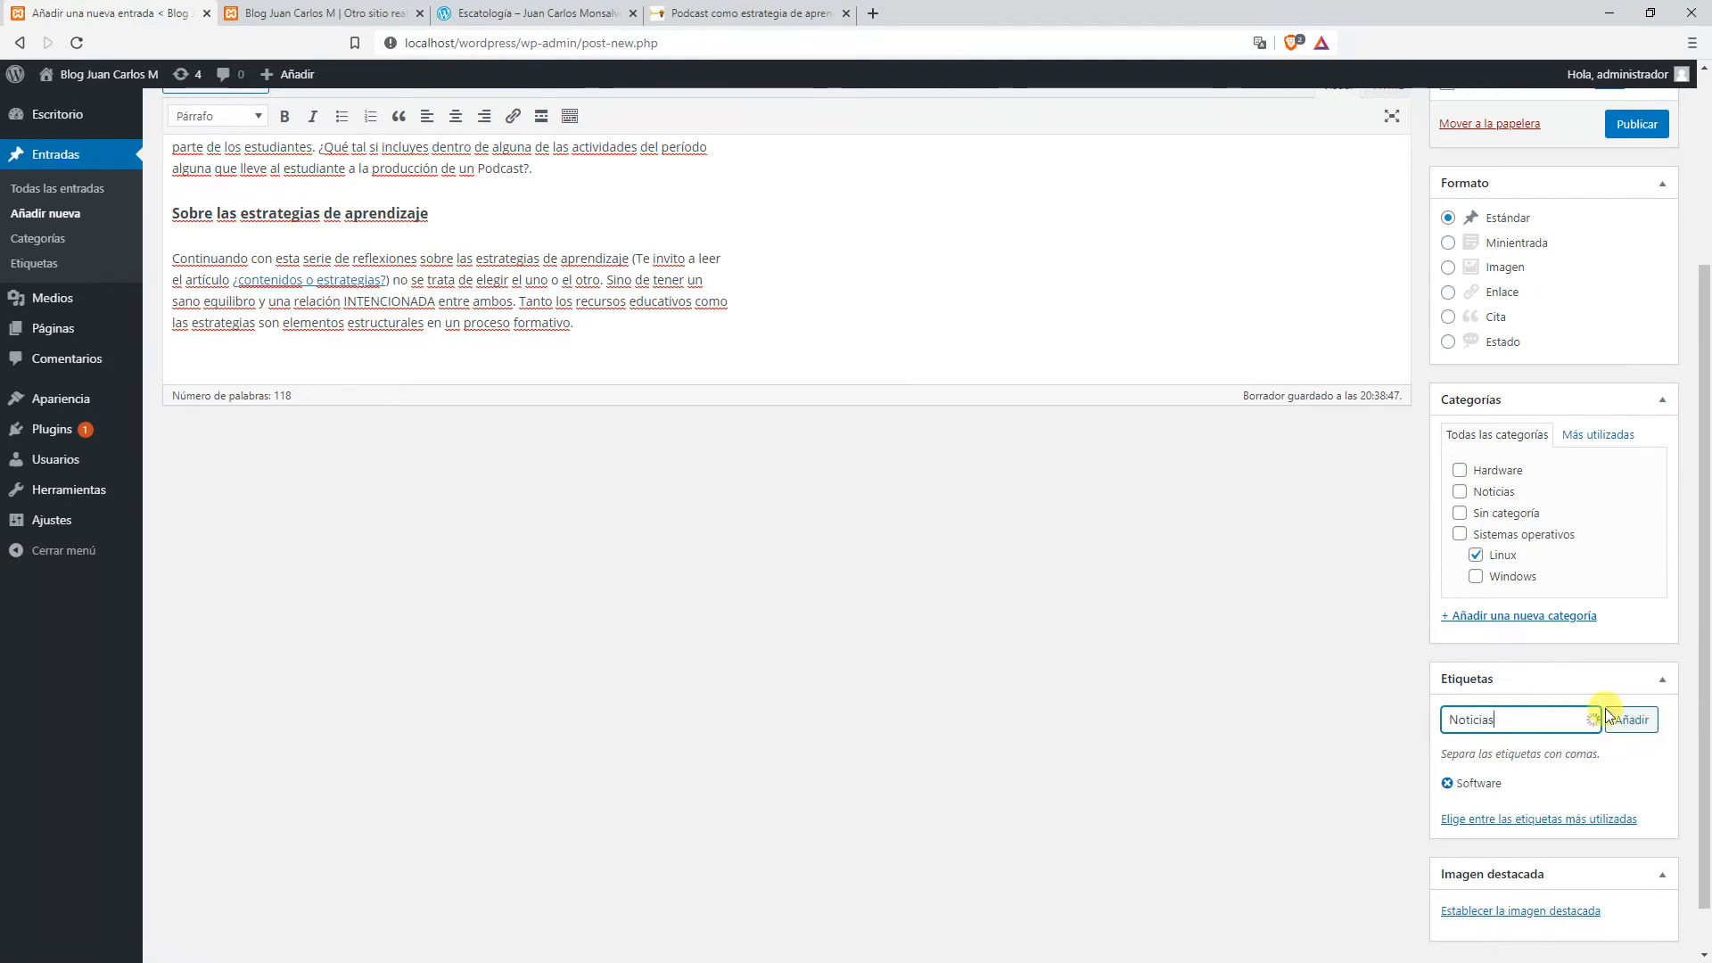
{"action": "left_click", "coordinate": [1631, 721]}
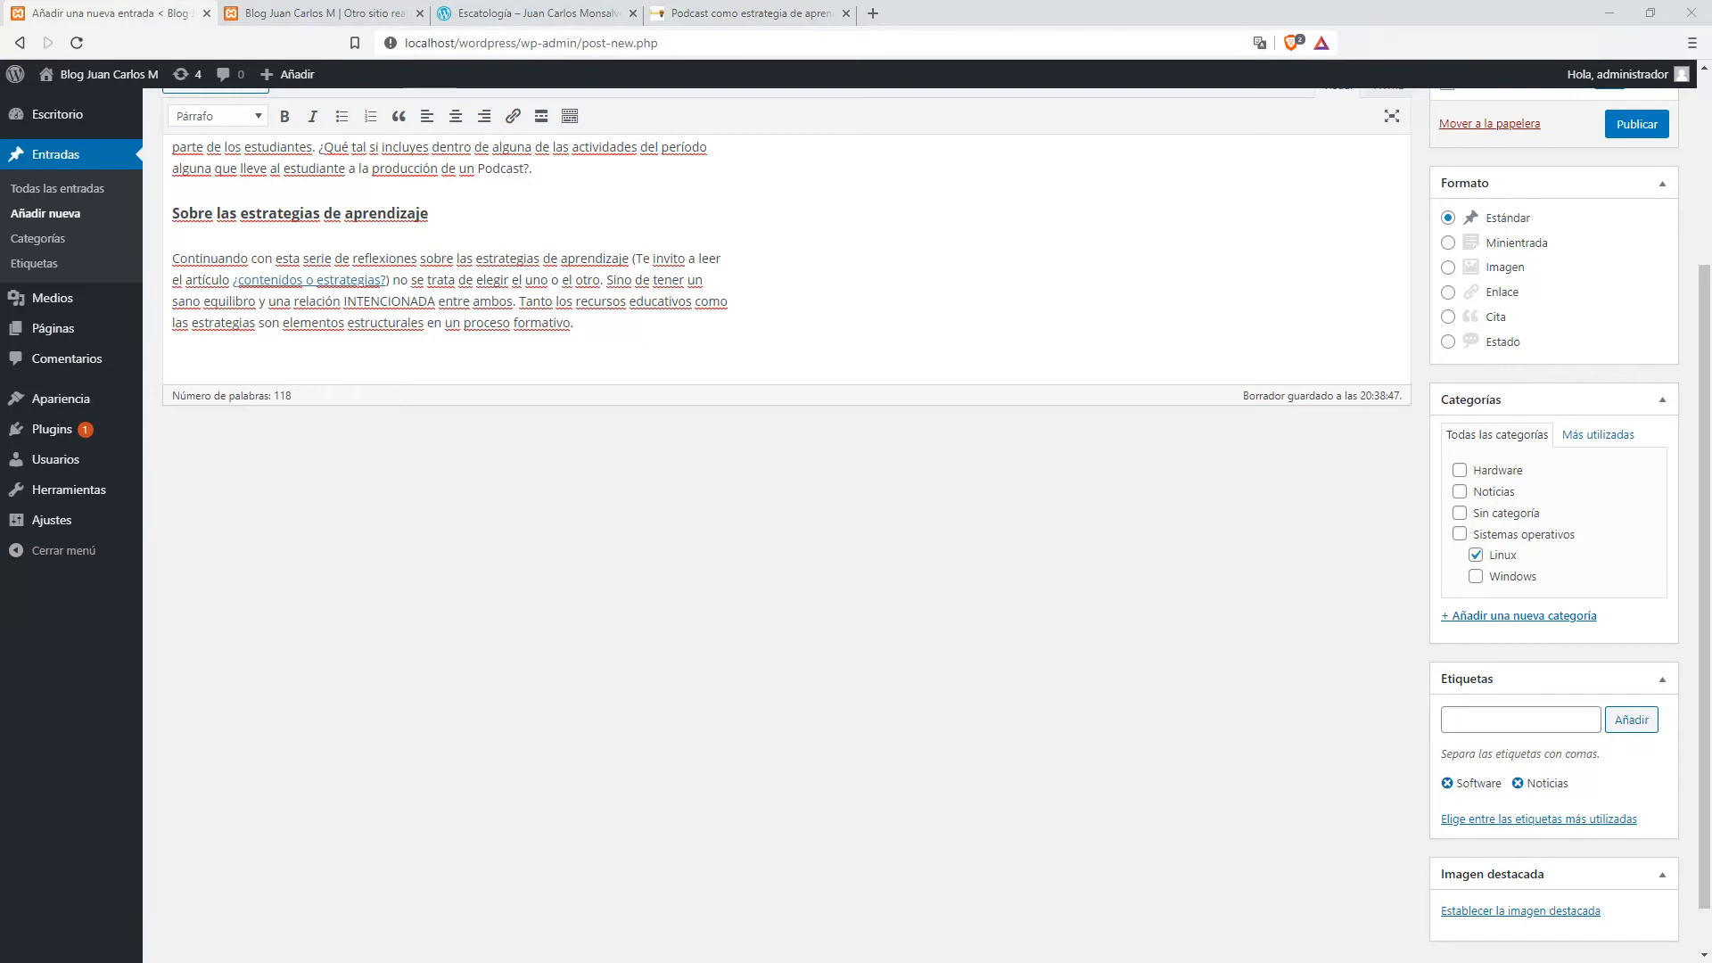
Start adding media to the Ubuntu post and select the image microsoft-4560227_1280.jpg from the media library.
{"action": "scroll", "coordinate": [727, 356], "scroll_direction": "up", "scroll_amount": 3}
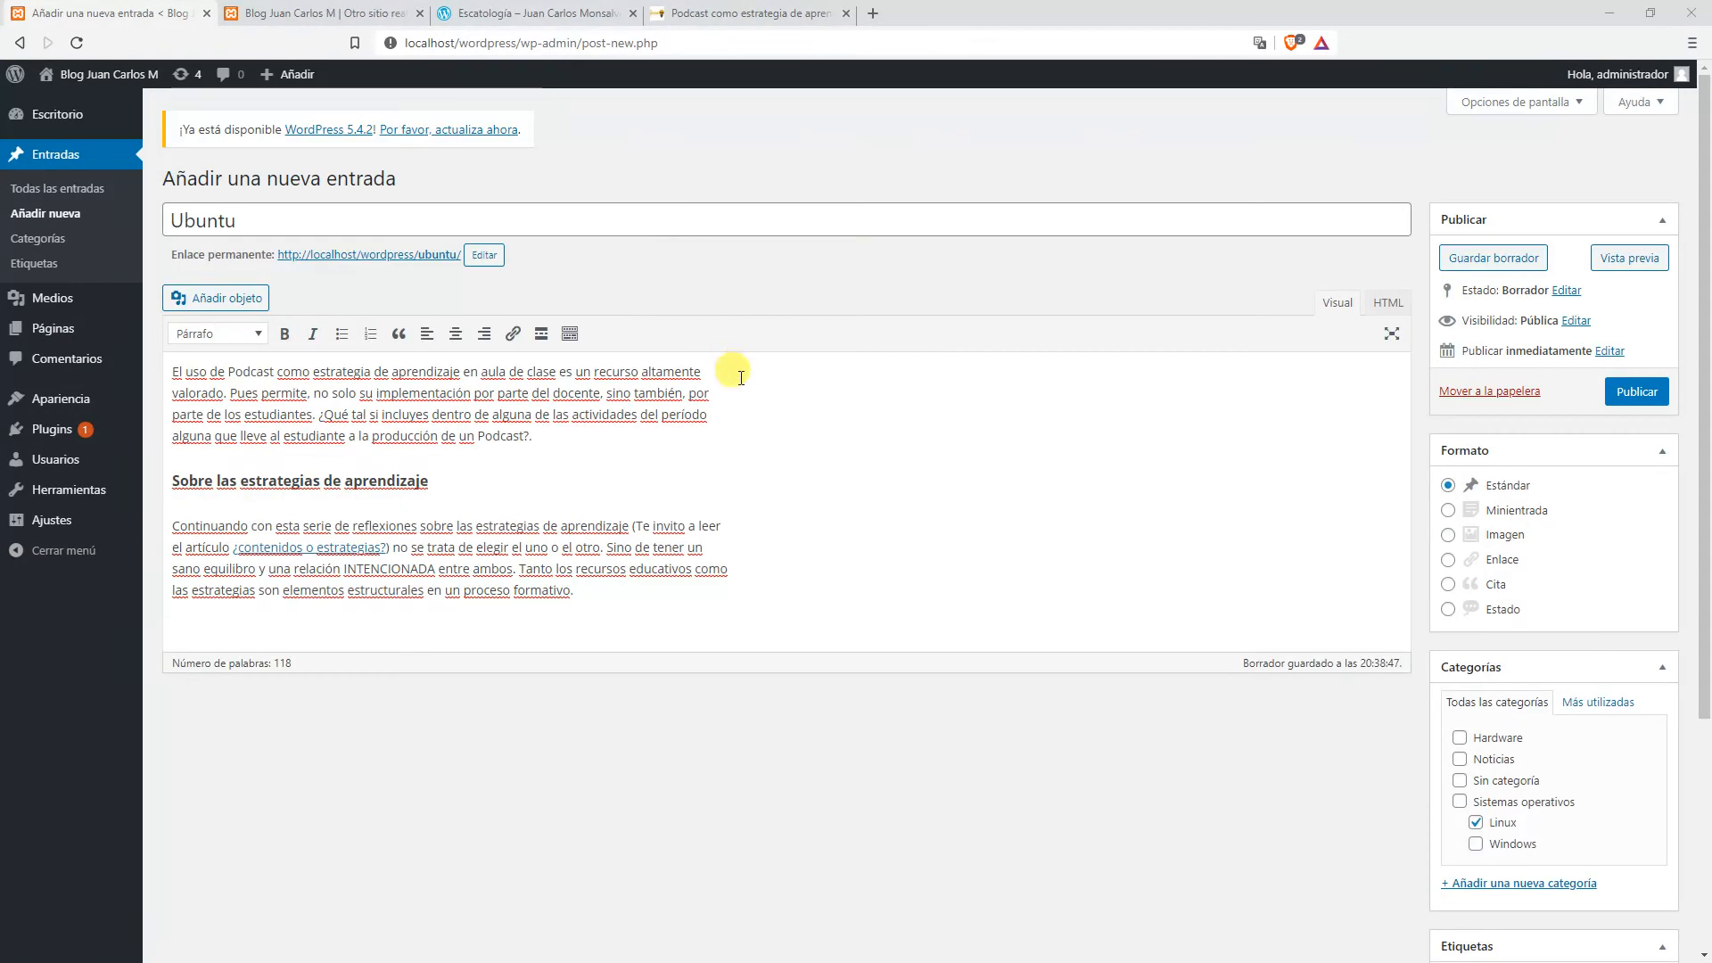
{"action": "left_click", "coordinate": [225, 303]}
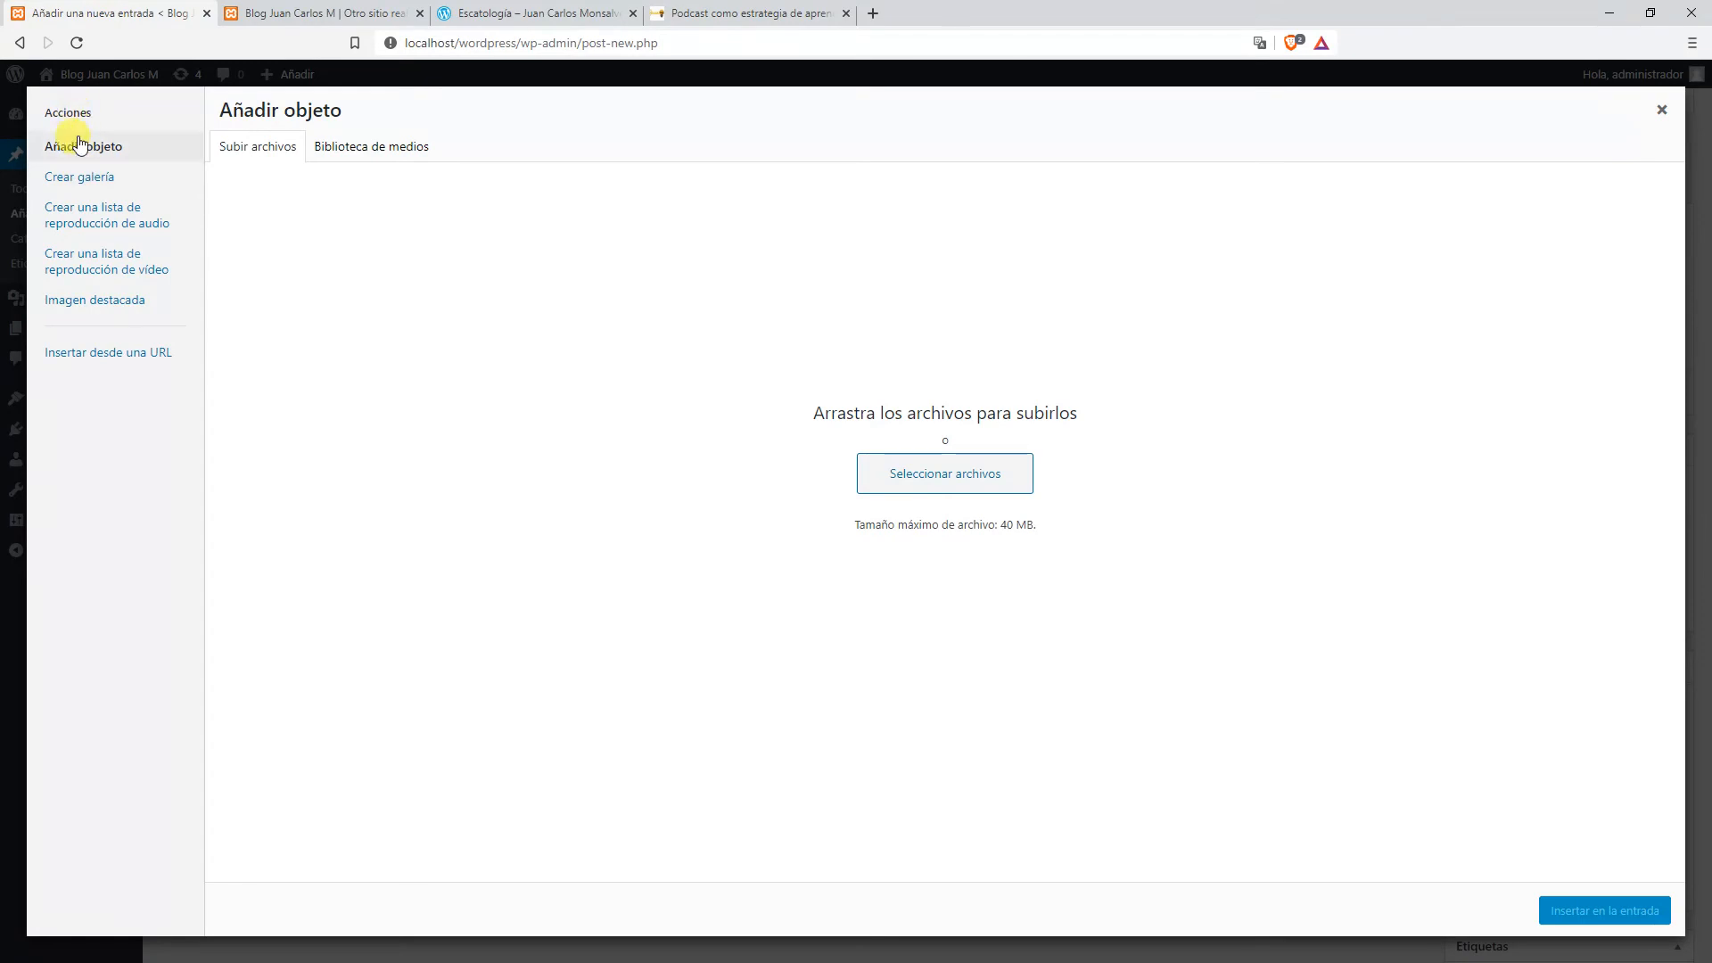
{"action": "left_click", "coordinate": [393, 159]}
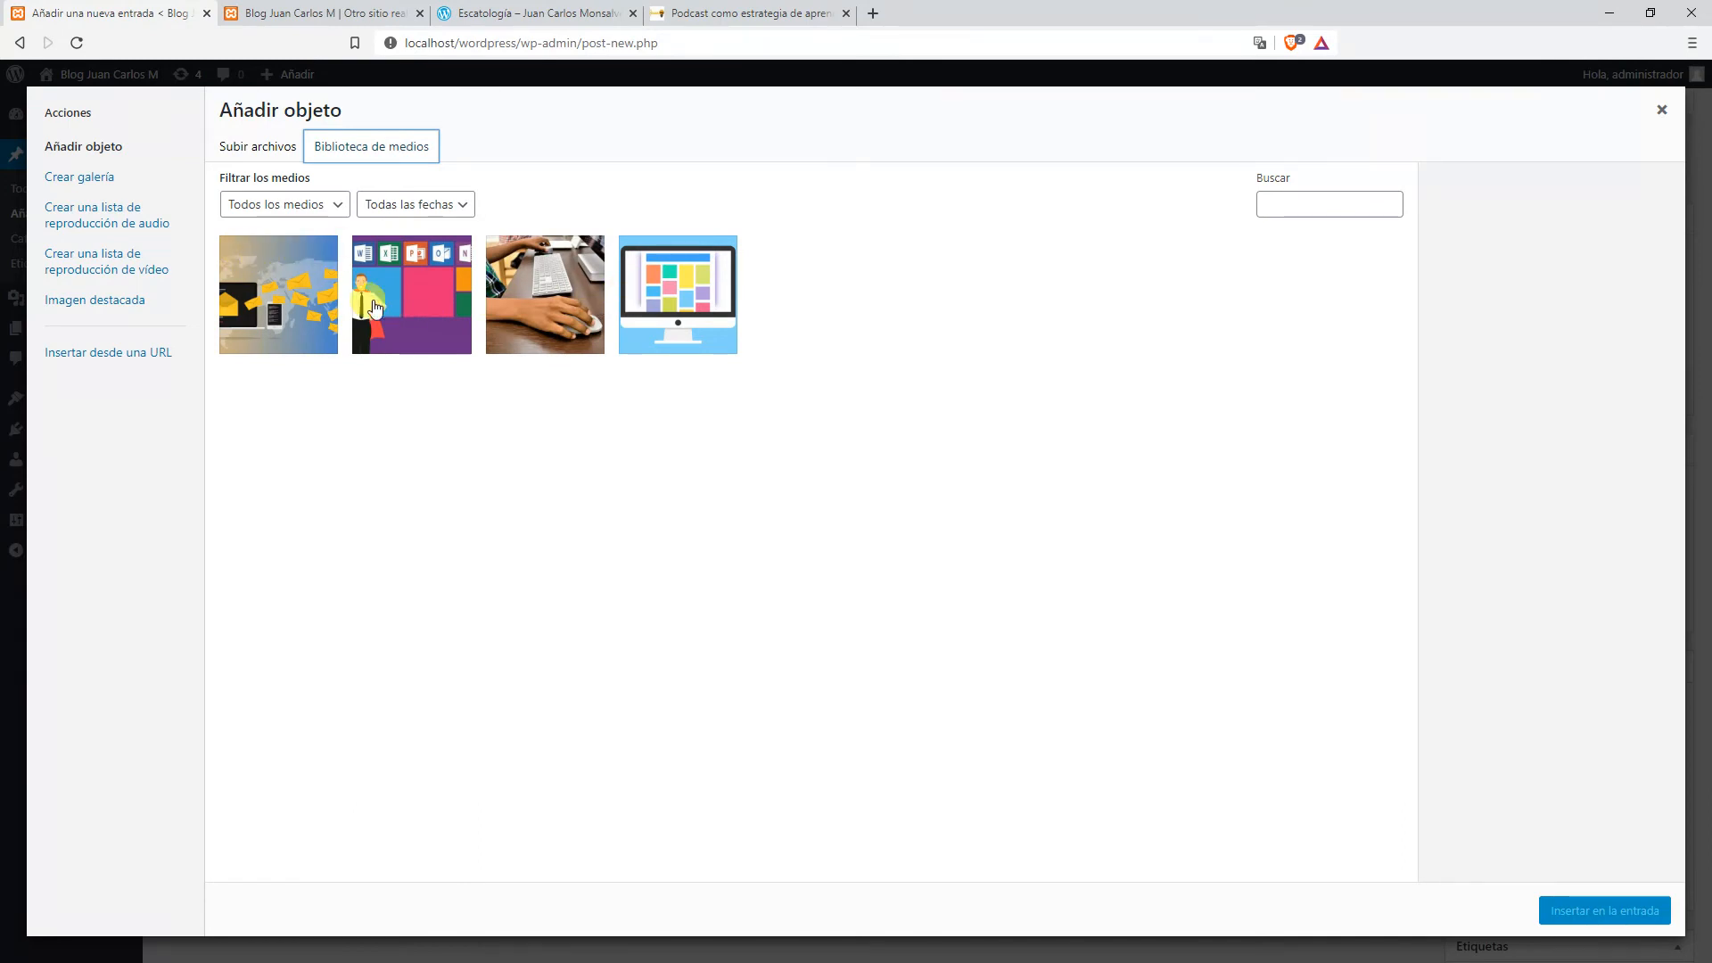
{"action": "left_click", "coordinate": [258, 146]}
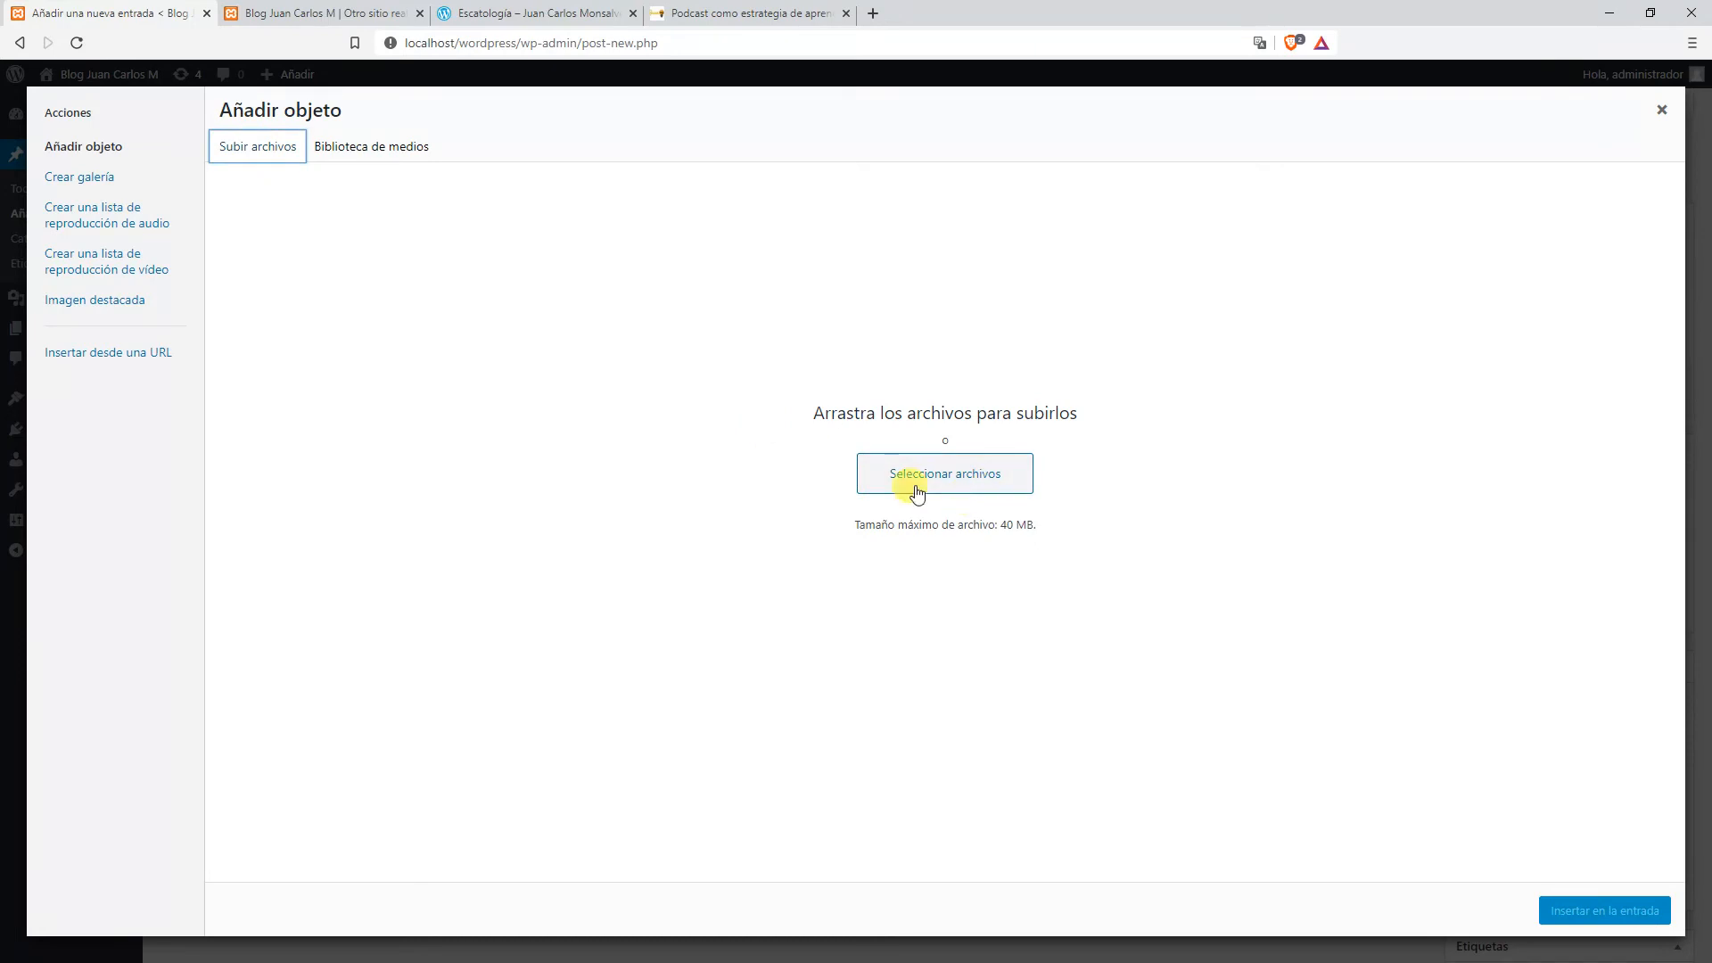
{"action": "left_click", "coordinate": [370, 148]}
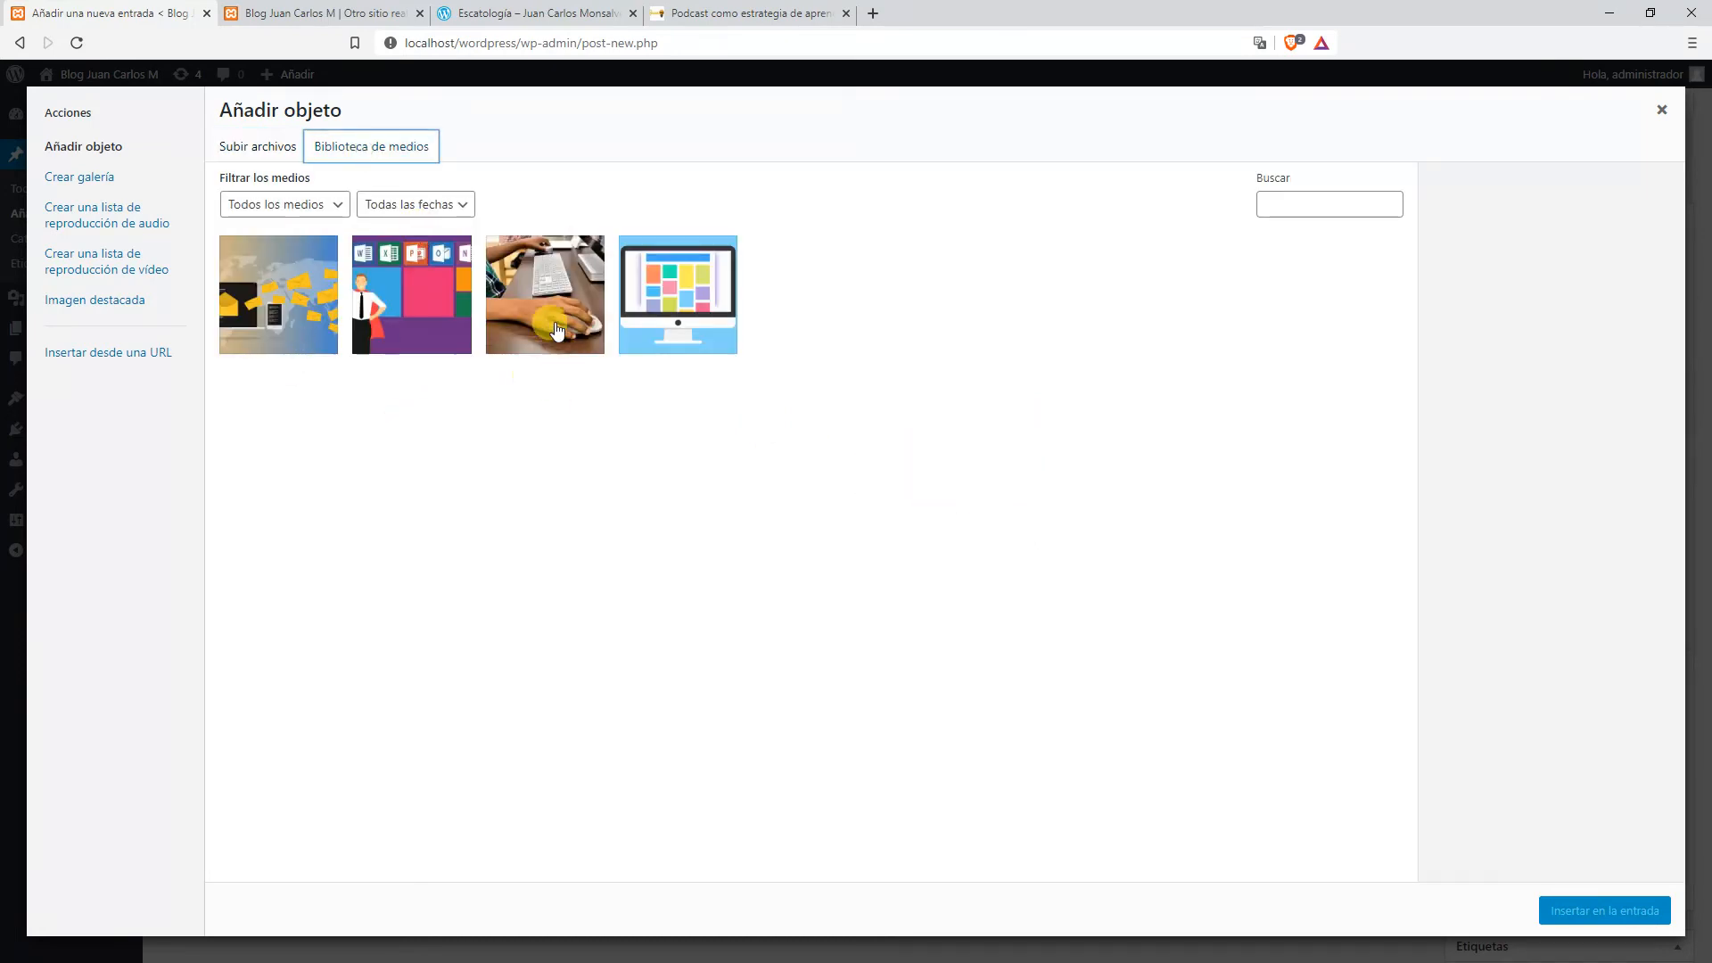
{"action": "left_click", "coordinate": [553, 287]}
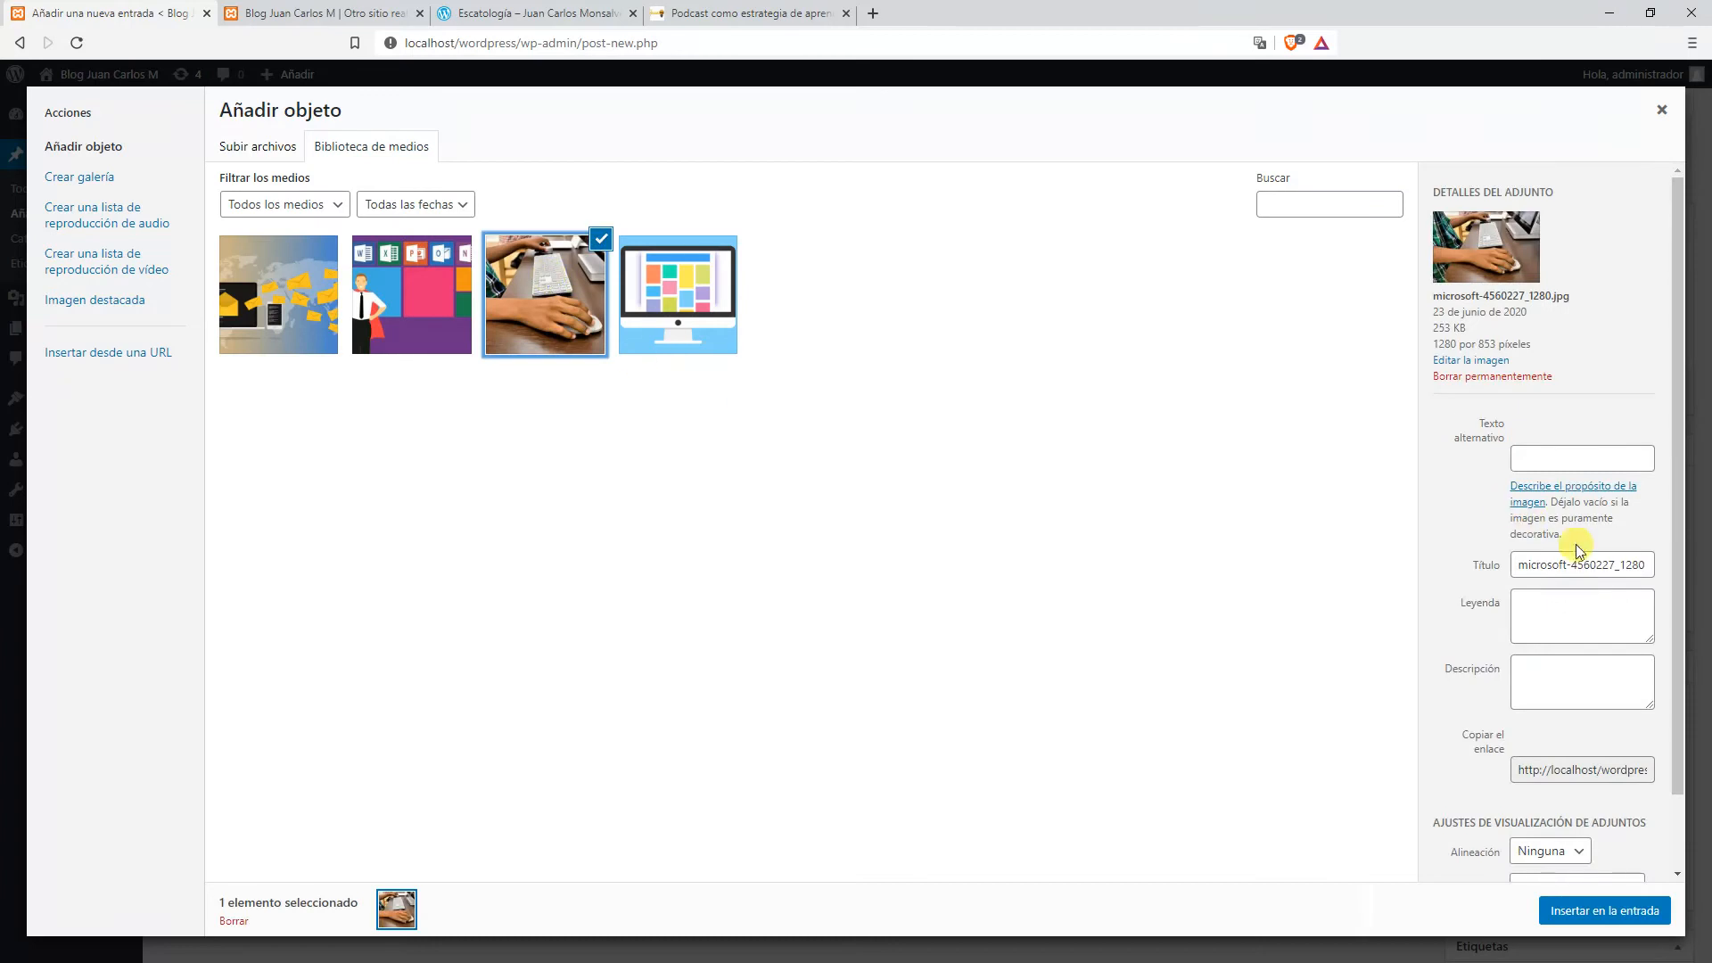
Replace the title of the selected keyboard-and-mouse image with Computador.
{"action": "scroll", "coordinate": [1543, 535], "scroll_direction": "down", "scroll_amount": 1}
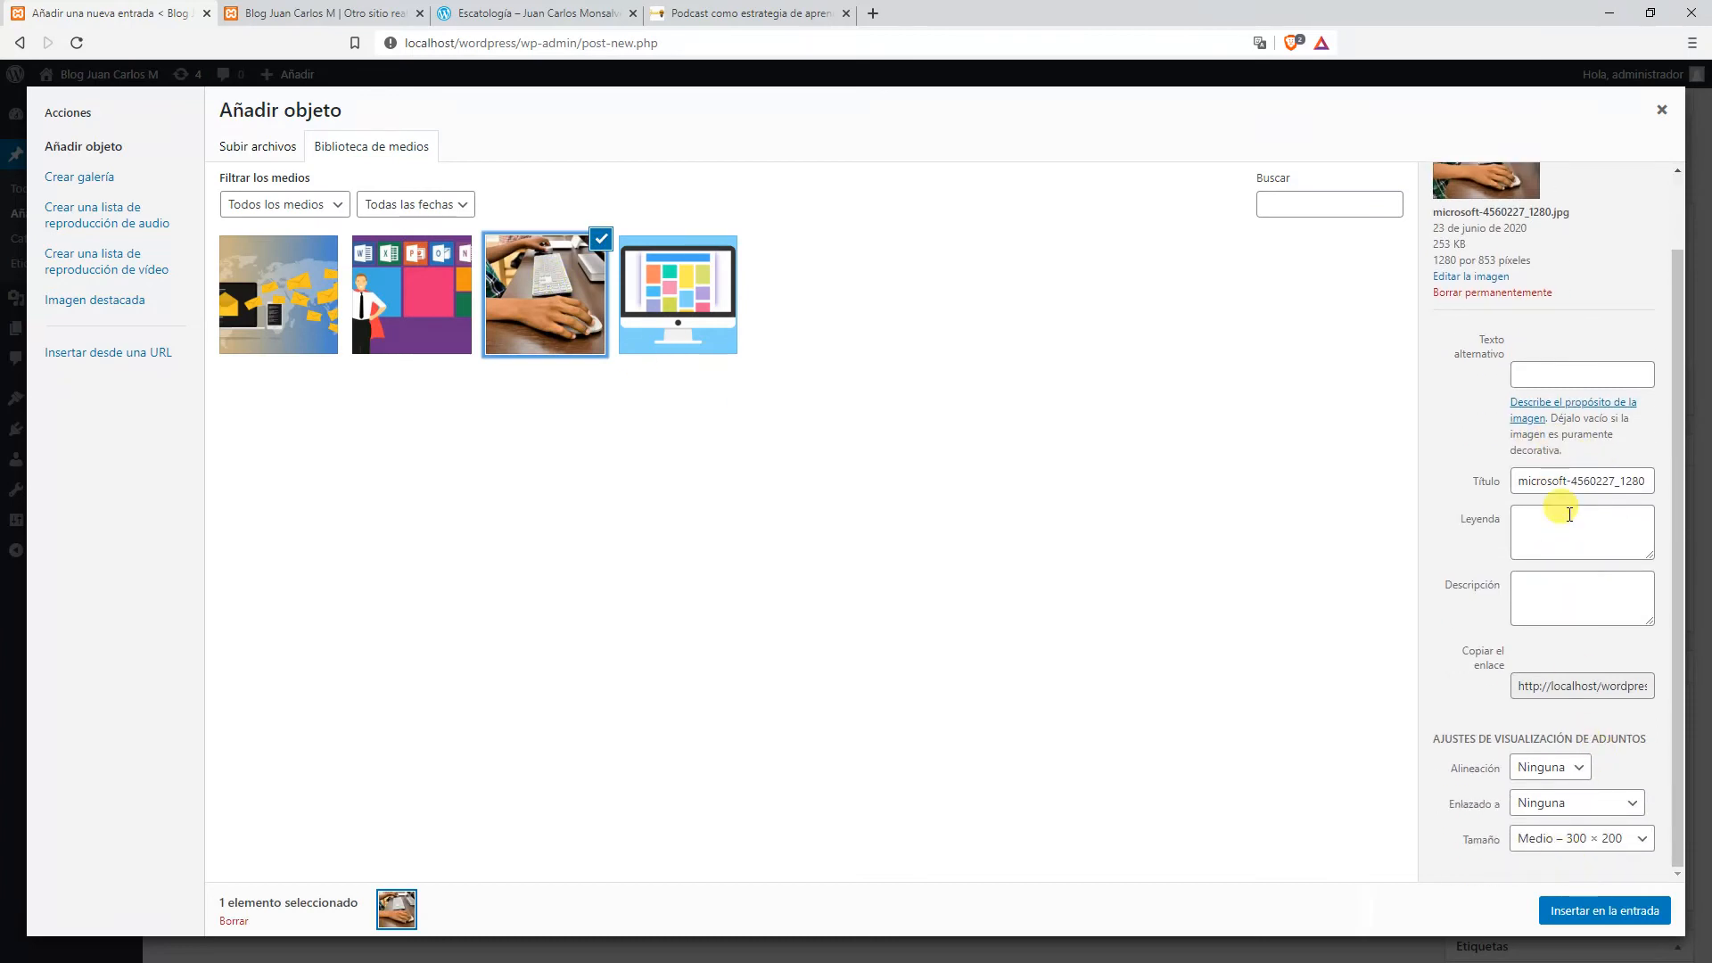
{"action": "left_click", "coordinate": [1560, 481]}
{"action": "left_click", "coordinate": [1550, 478]}
{"action": "key", "text": "BackSpace"}
{"action": "key", "text": "BackSpace"}
{"action": "key", "text": "BackSpace"}
{"action": "key", "text": "BackSpace"}
{"action": "key", "text": "BackSpace"}
{"action": "key", "text": "BackSpace"}
{"action": "key", "text": "BackSpace"}
{"action": "key", "text": "BackSpace"}
{"action": "key", "text": "BackSpace"}
{"action": "key", "text": "BackSpace"}
{"action": "key", "text": "BackSpace"}
{"action": "key", "text": "BackSpace"}
{"action": "key", "text": "BackSpace"}
{"action": "key", "text": "BackSpace"}
{"action": "key", "text": "Delete"}
{"action": "key", "text": "Delete"}
{"action": "key", "text": "Delete"}
{"action": "key", "text": "Delete"}
{"action": "key", "text": "Delete"}
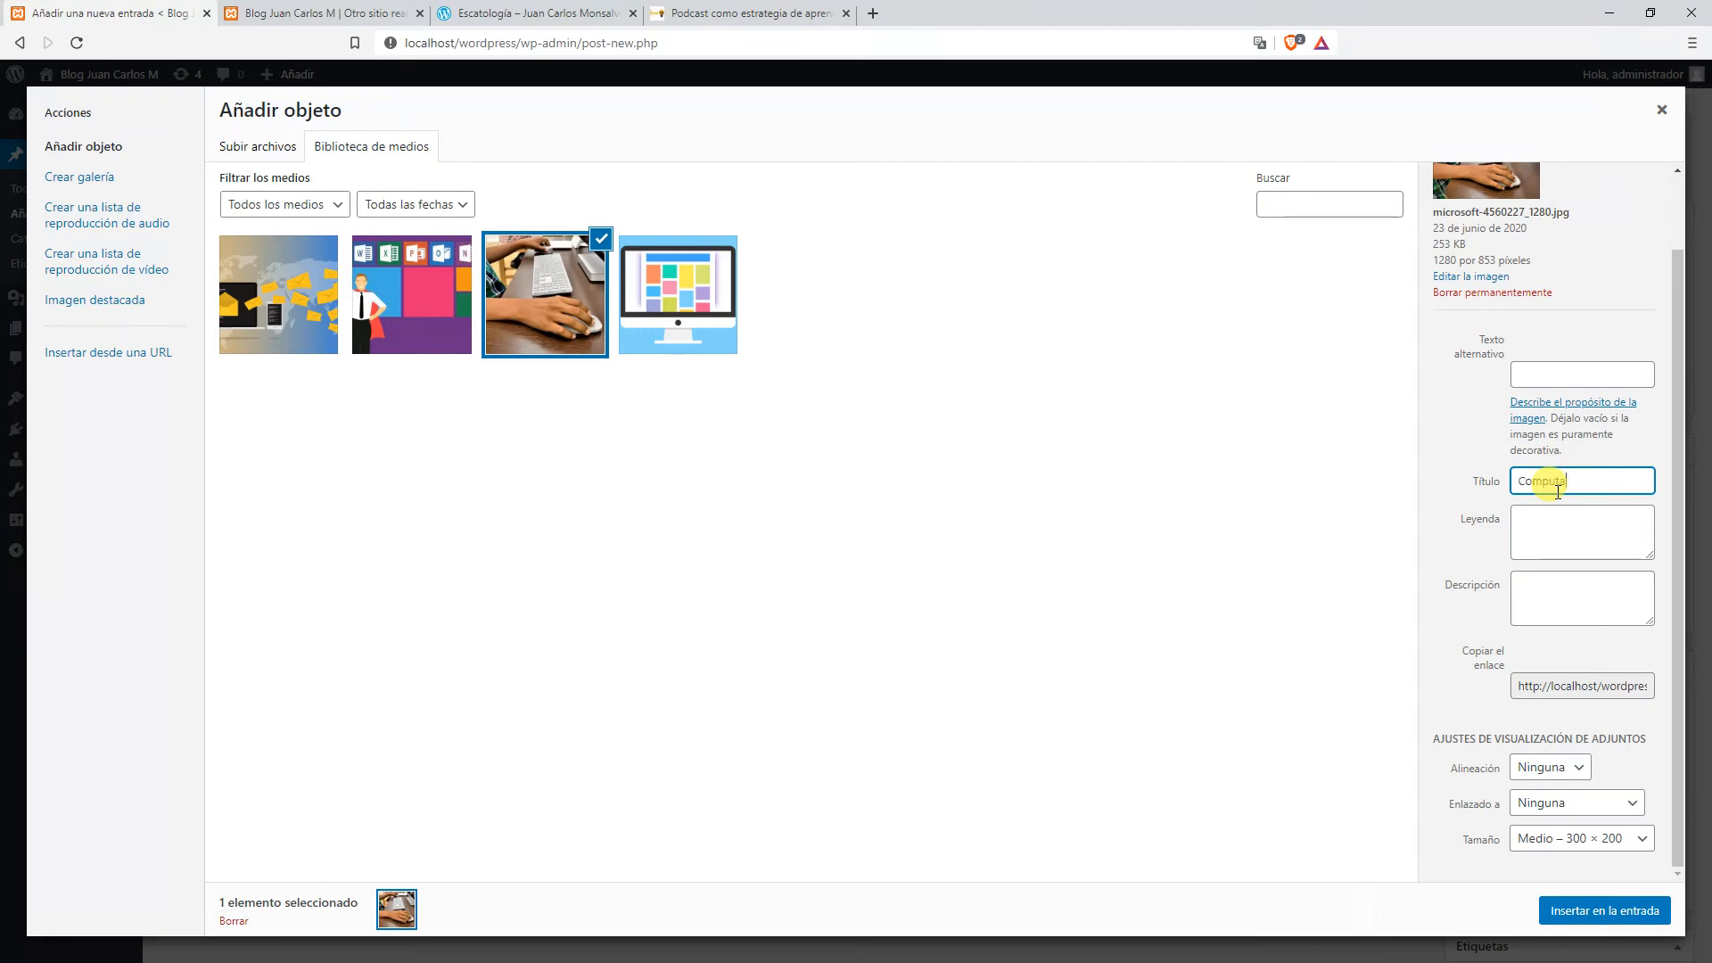
{"action": "type", "text": "Computado"}
{"action": "key", "text": "BackSpace"}
{"action": "type", "text": "ror"}
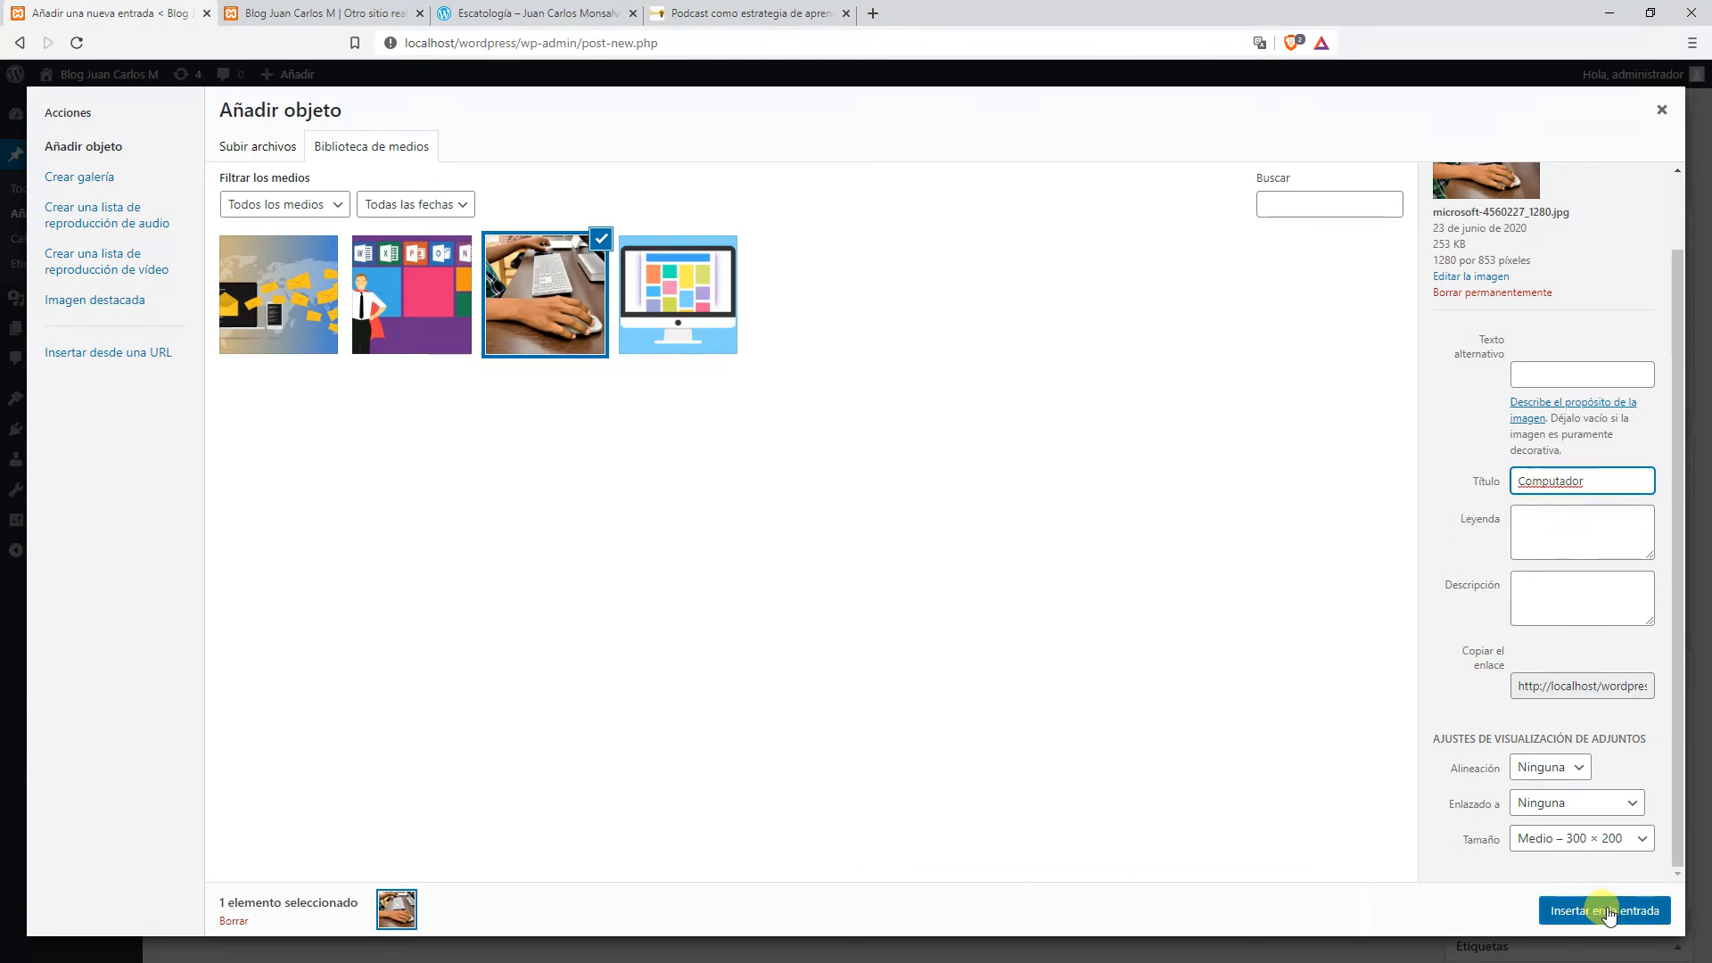
Set the image size to Medio – 300 × 200 and insert the image into the Ubuntu post.
{"action": "left_click", "coordinate": [1556, 843]}
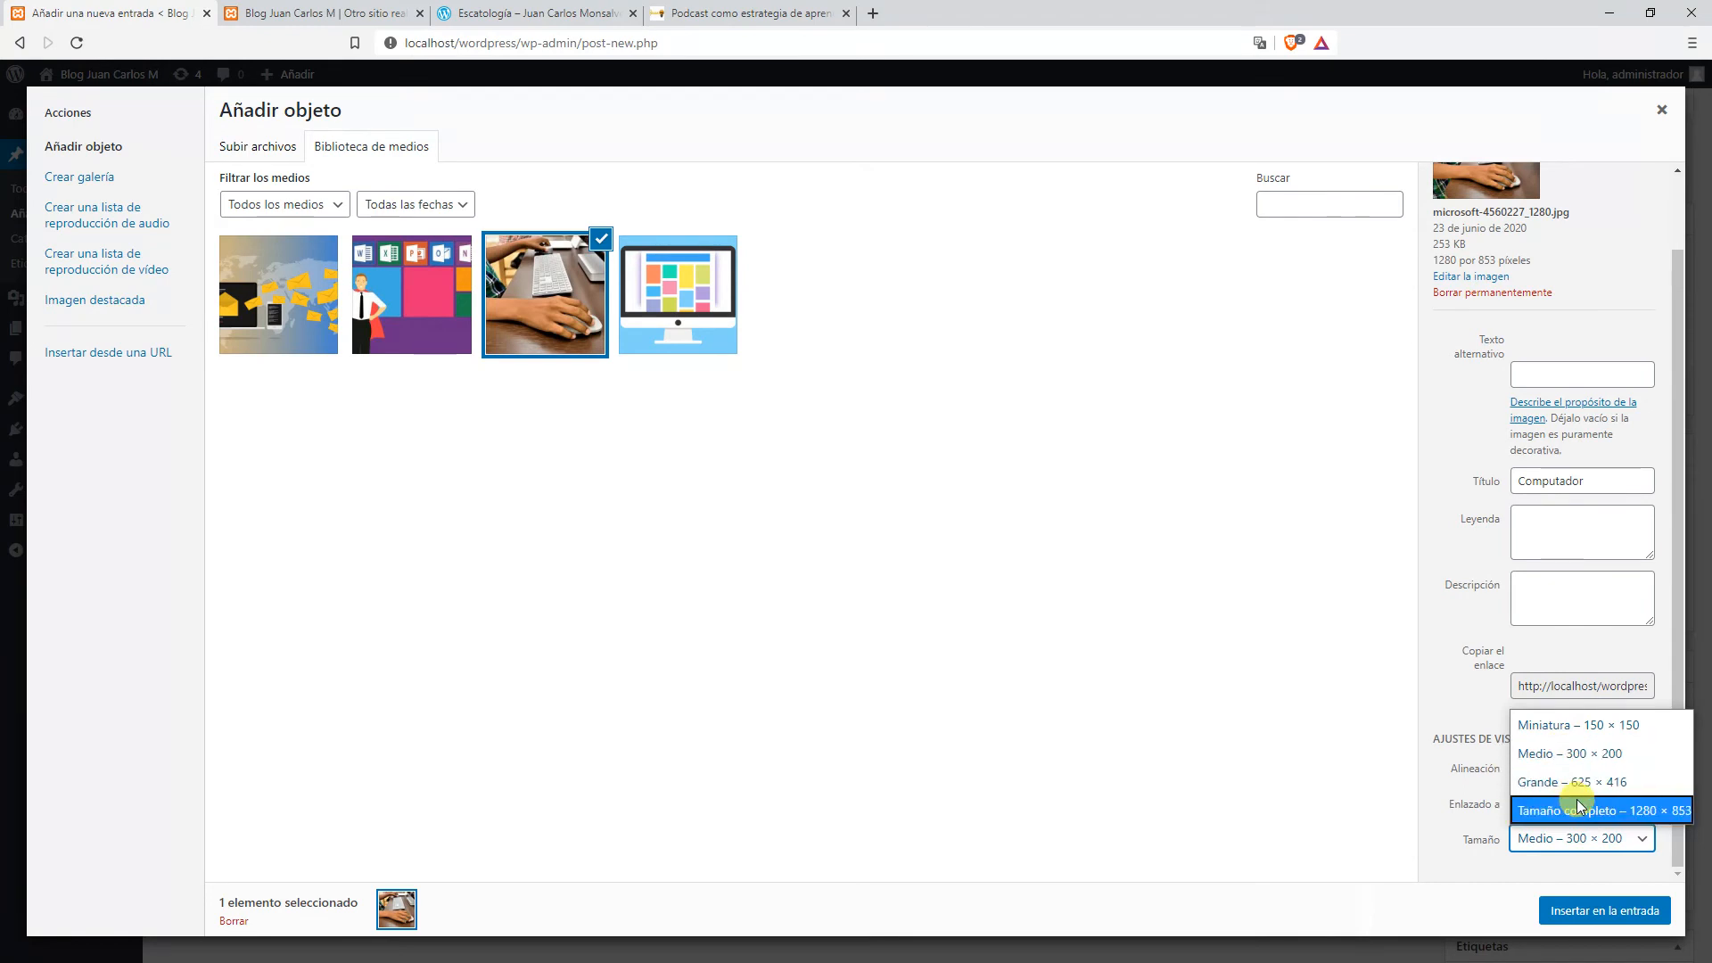
{"action": "left_click", "coordinate": [1569, 755]}
{"action": "left_click", "coordinate": [1596, 919]}
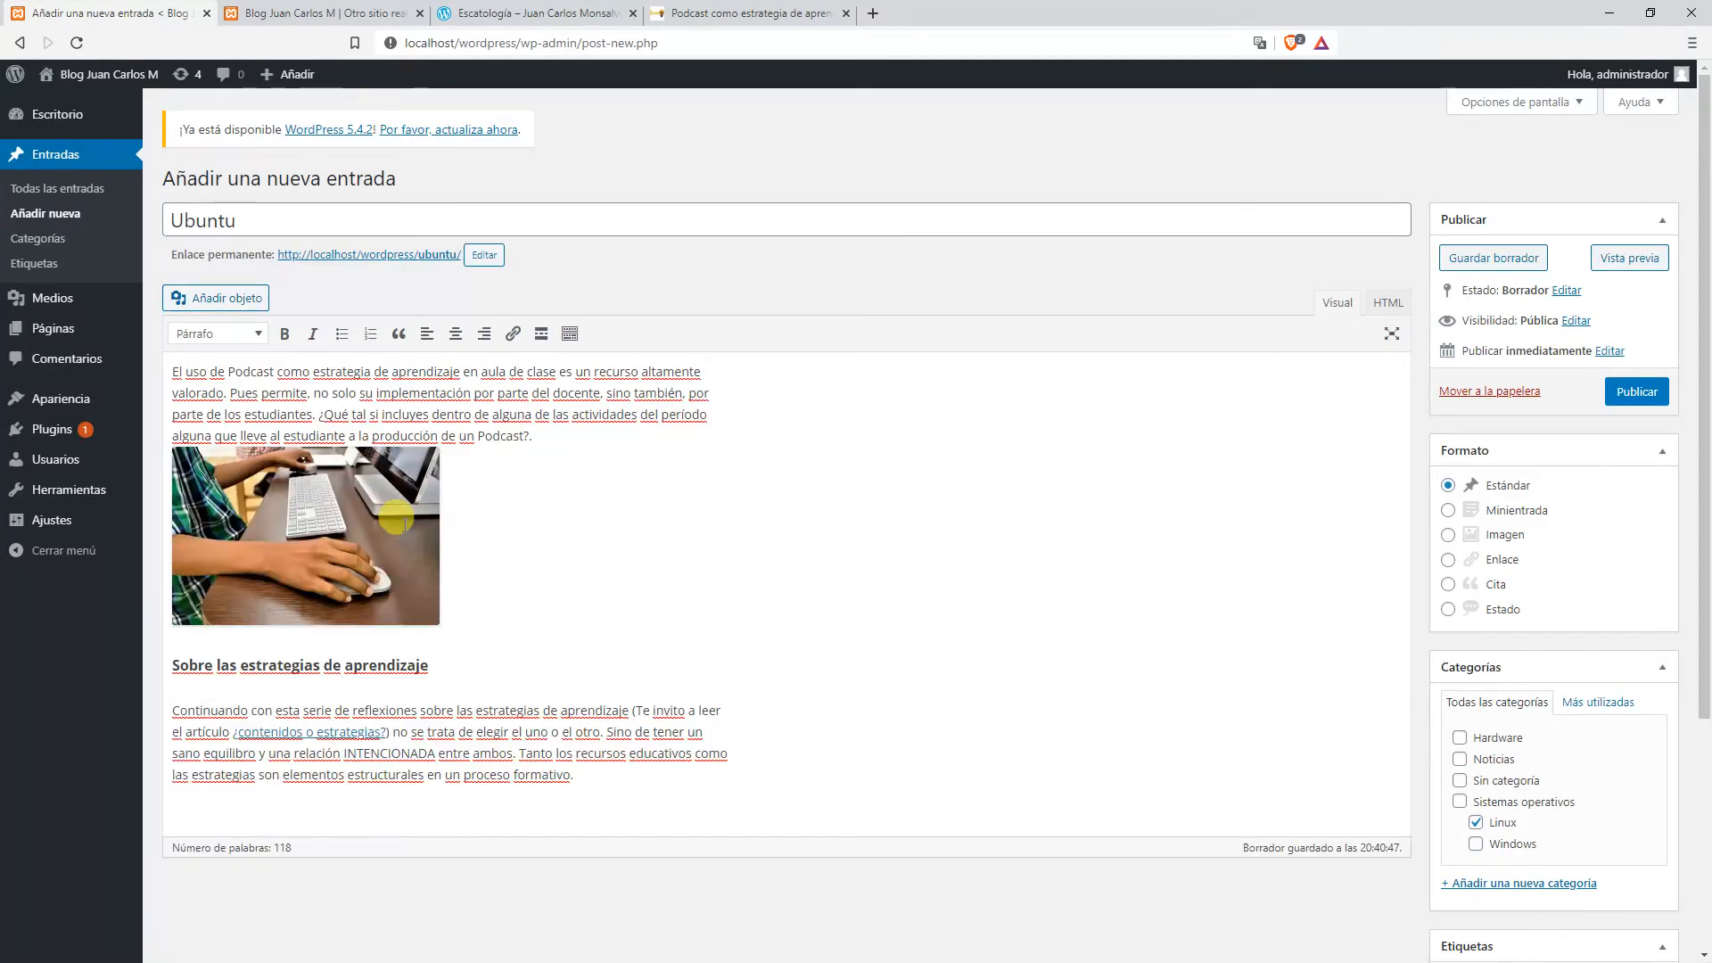
Try the left and centre alignments on the image inserted in the post body.
{"action": "left_click", "coordinate": [330, 535]}
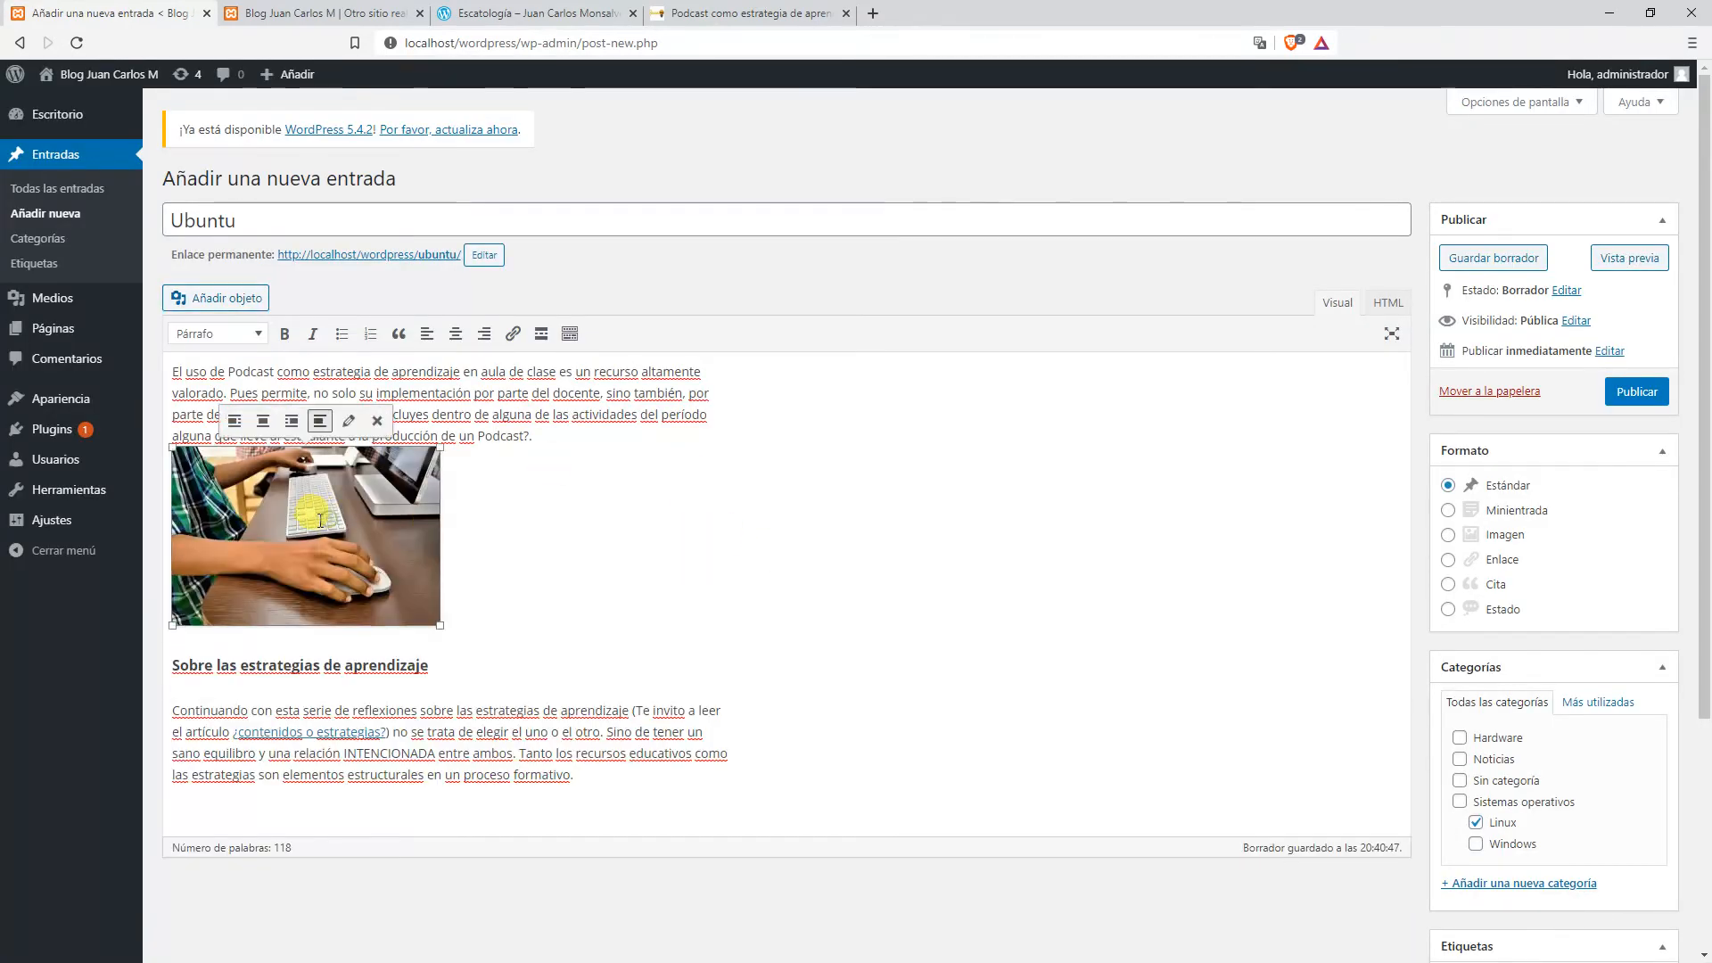
{"action": "left_click", "coordinate": [234, 420]}
{"action": "left_click", "coordinate": [264, 433]}
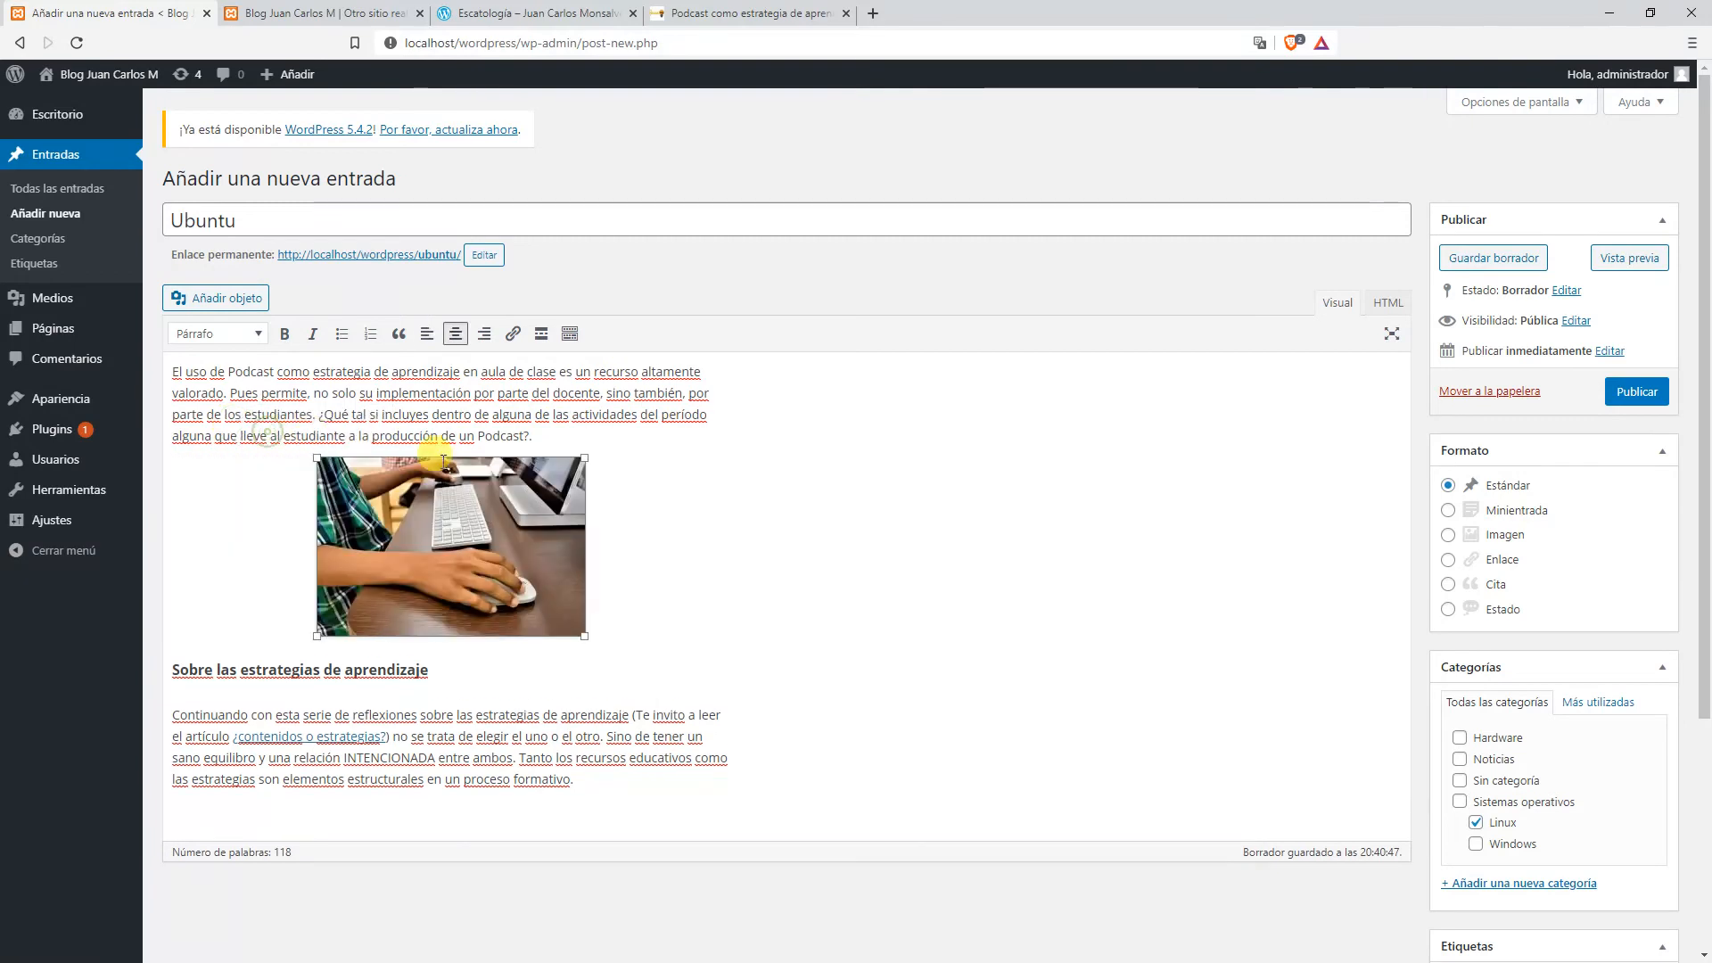
Move the image above the first paragraph, align it left and delete the empty line above the text.
{"action": "left_click_drag", "start_coordinate": [443, 492], "coordinate": [171, 369]}
{"action": "left_click_drag", "start_coordinate": [176, 374], "coordinate": [175, 373]}
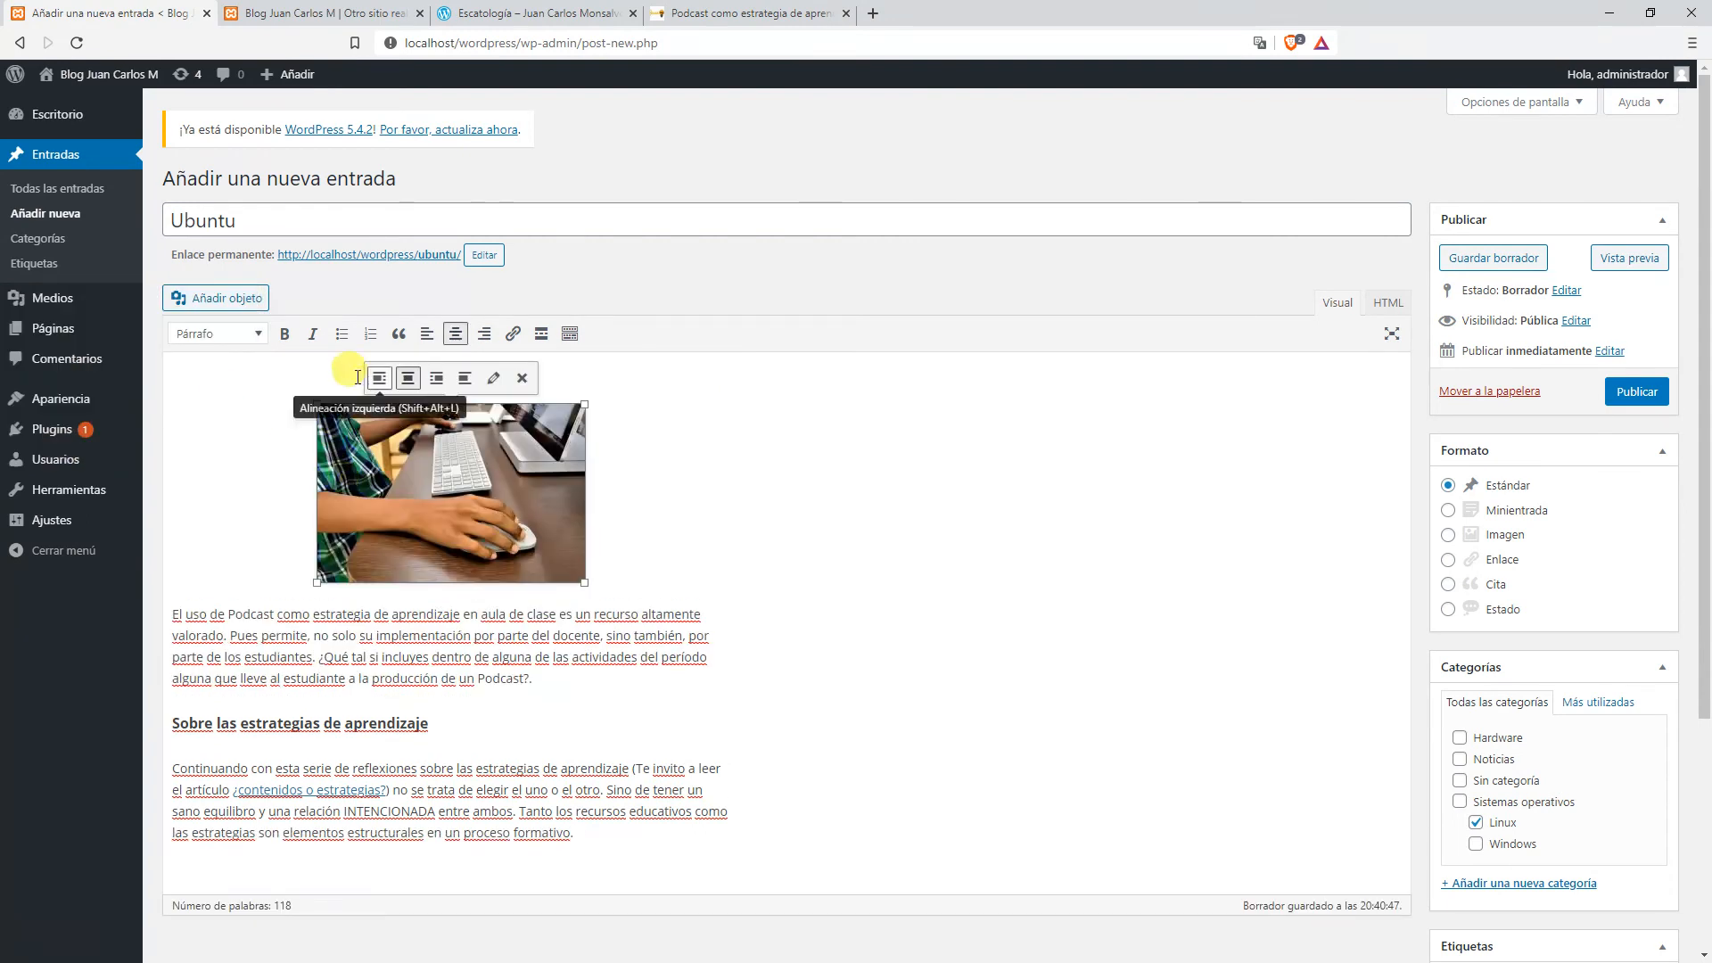
{"action": "left_click", "coordinate": [370, 384]}
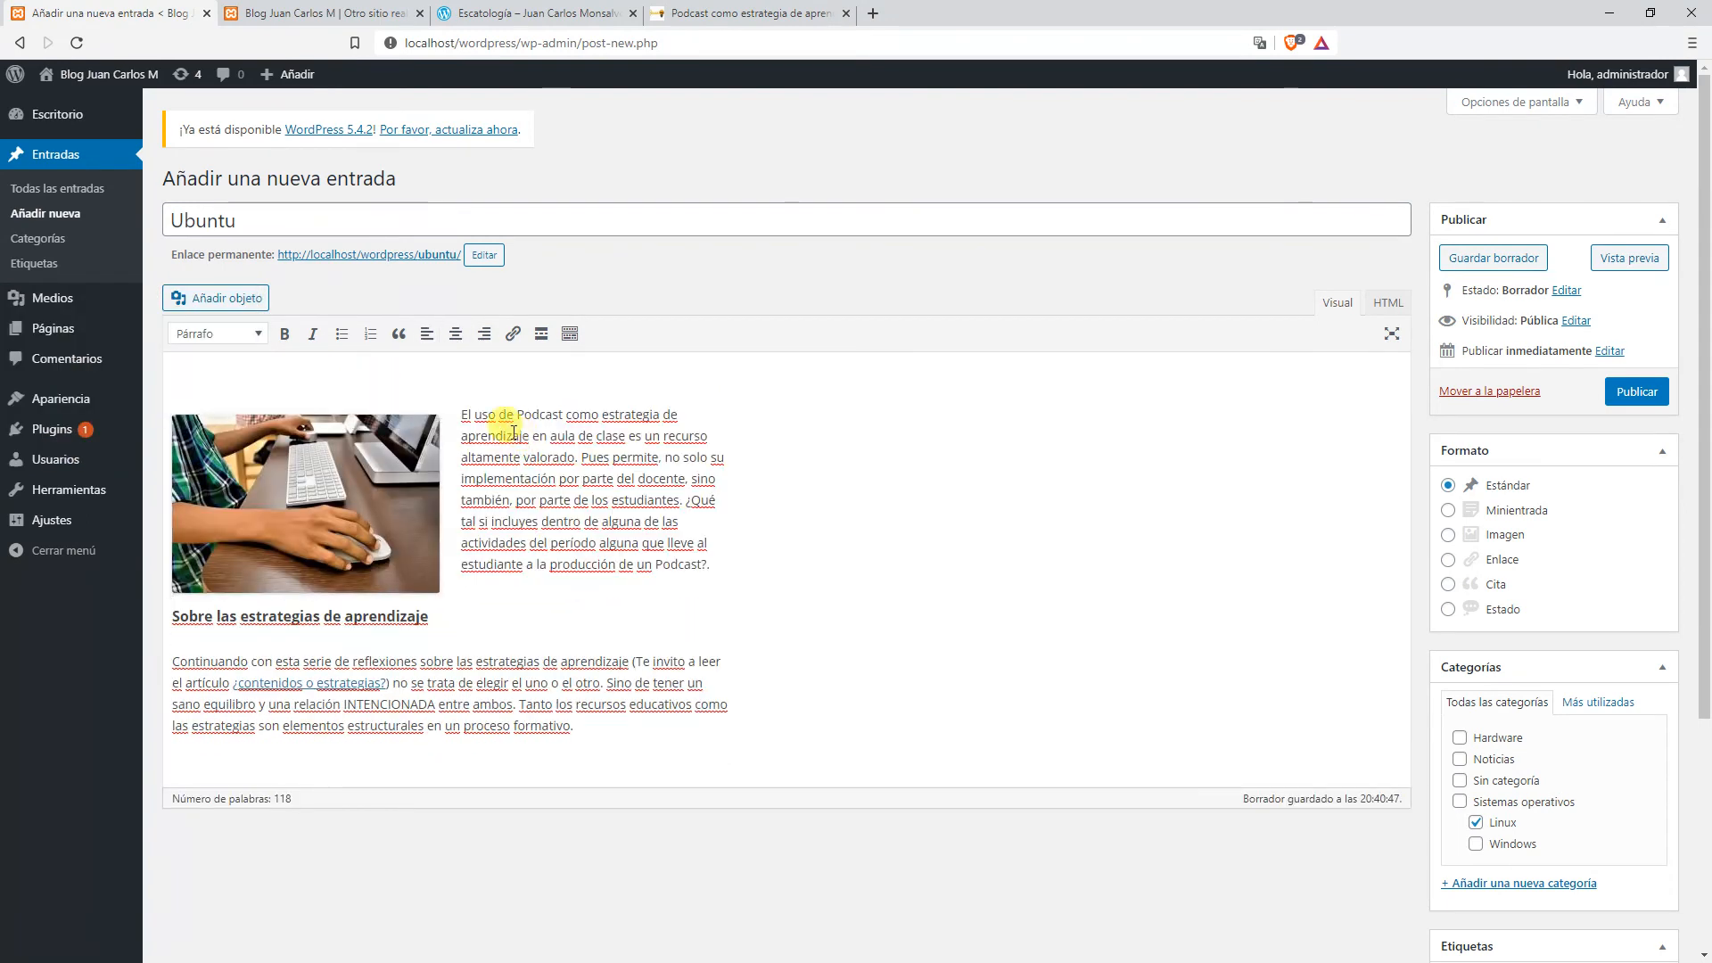
{"action": "left_click", "coordinate": [449, 380]}
{"action": "key", "text": "Delete"}
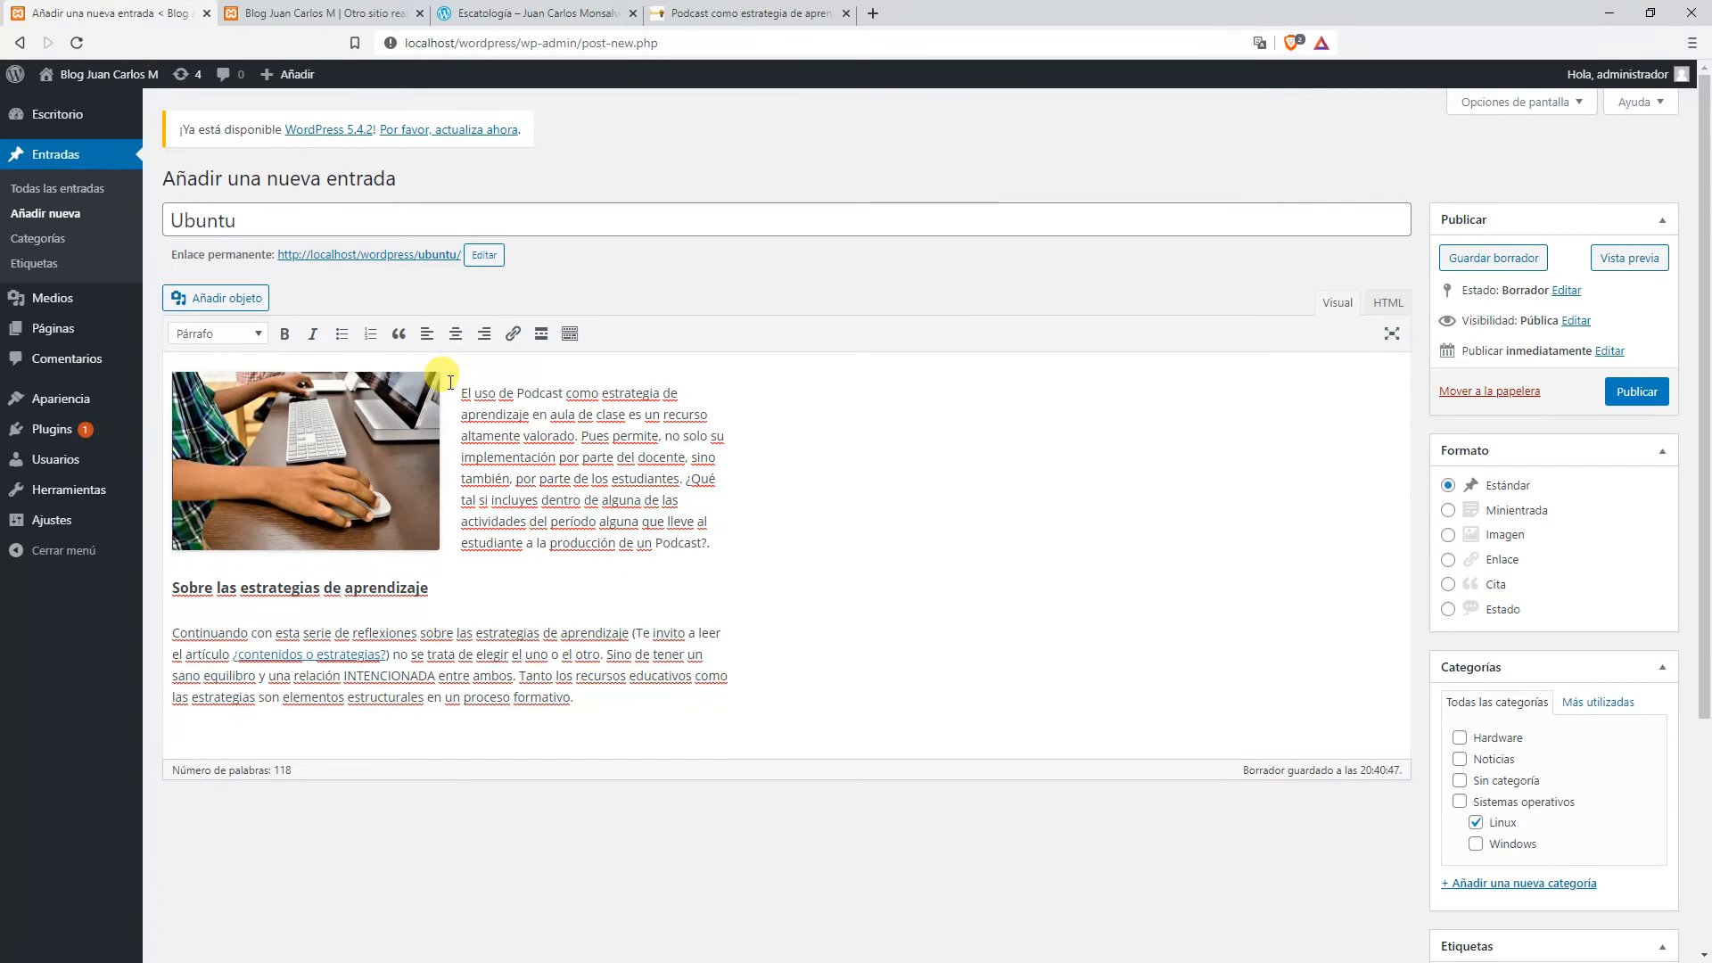
Add an empty line between the first paragraph and the heading Sobre las estrategias de aprendizaje.
{"action": "left_click", "coordinate": [482, 590]}
{"action": "key", "text": "Return"}
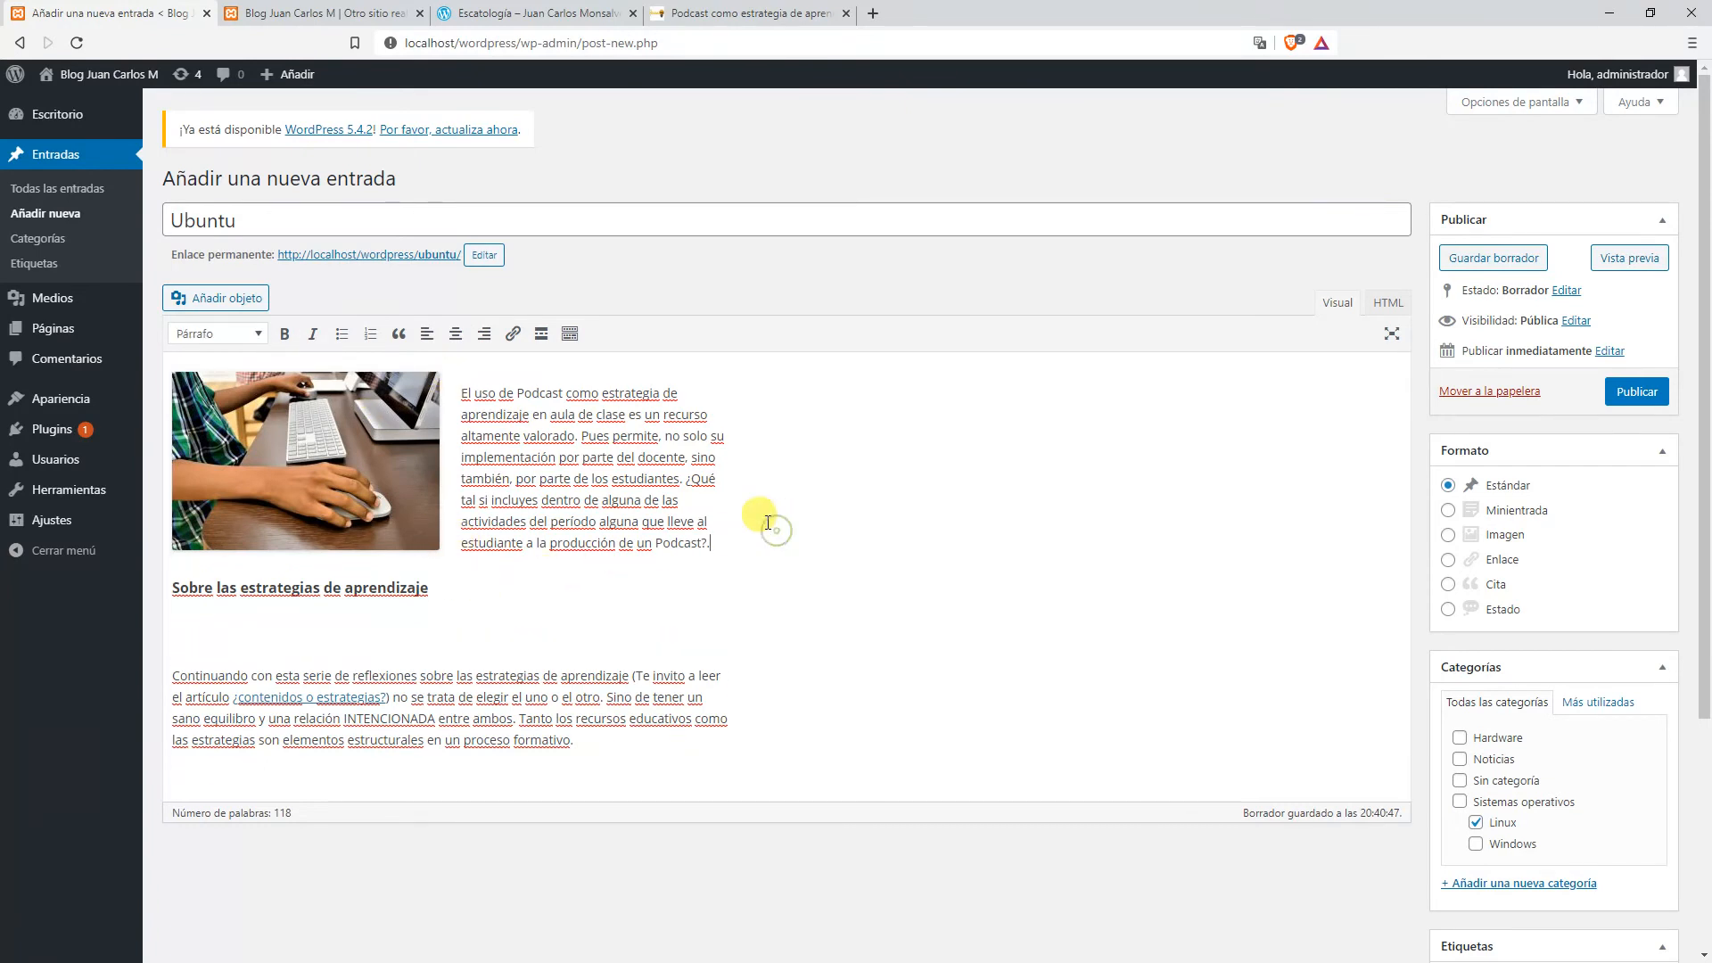
{"action": "key", "text": "Return"}
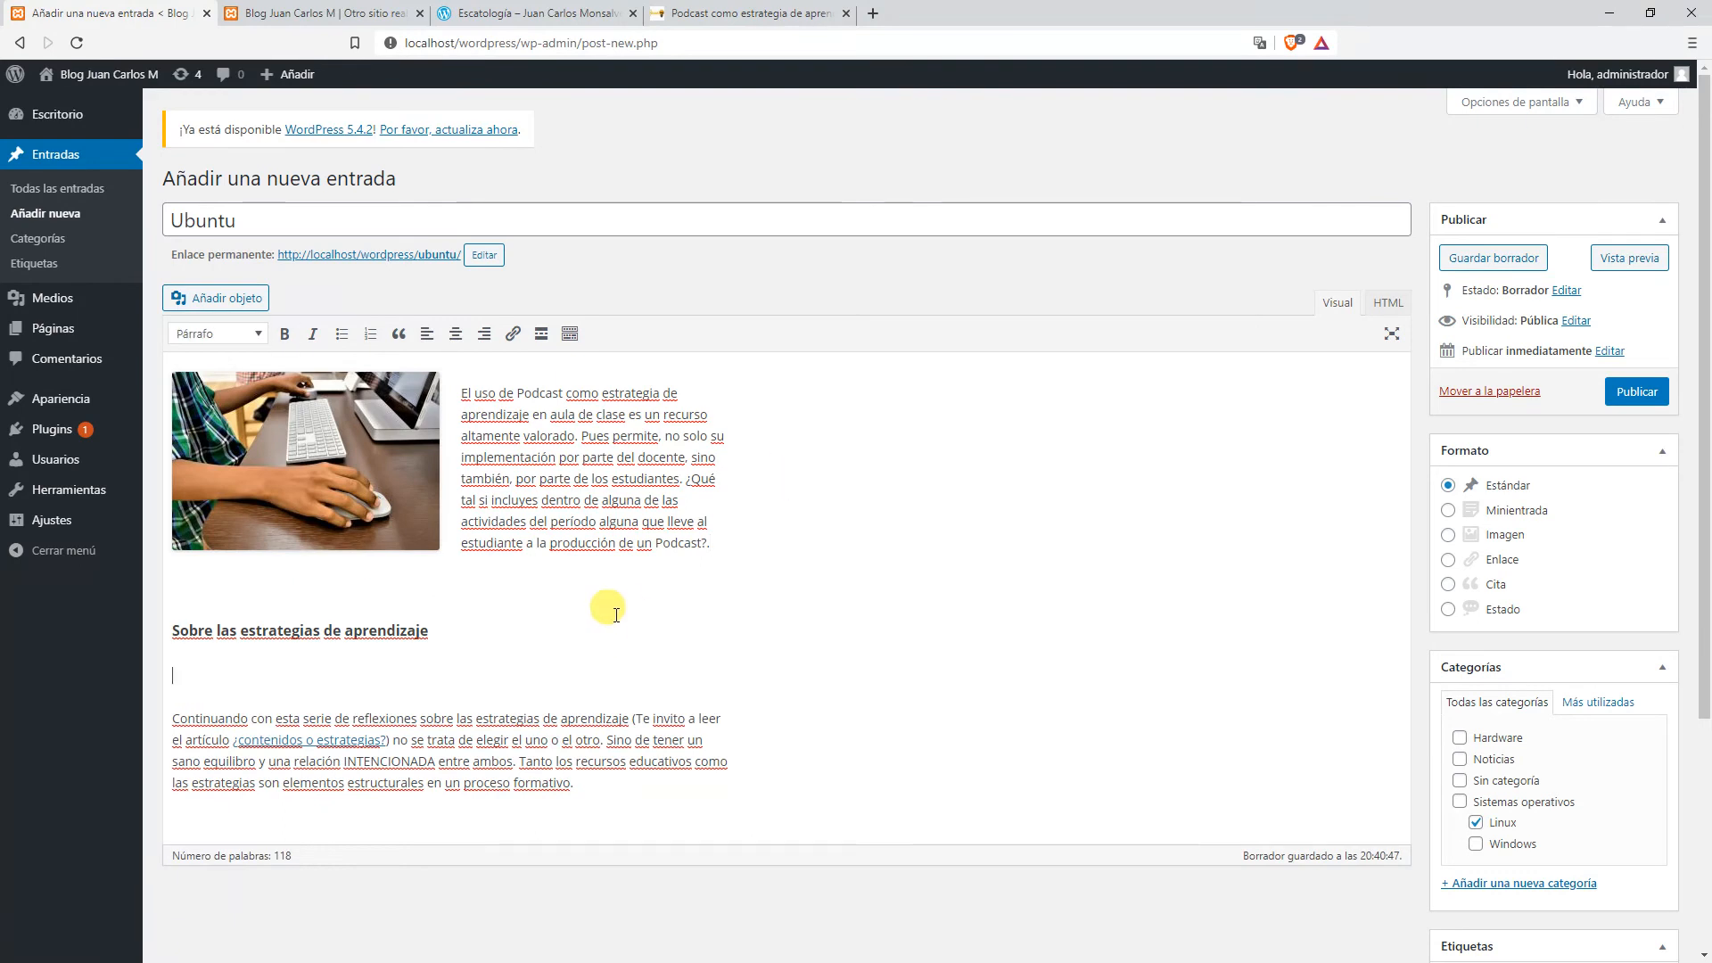
{"action": "key", "text": "Delete"}
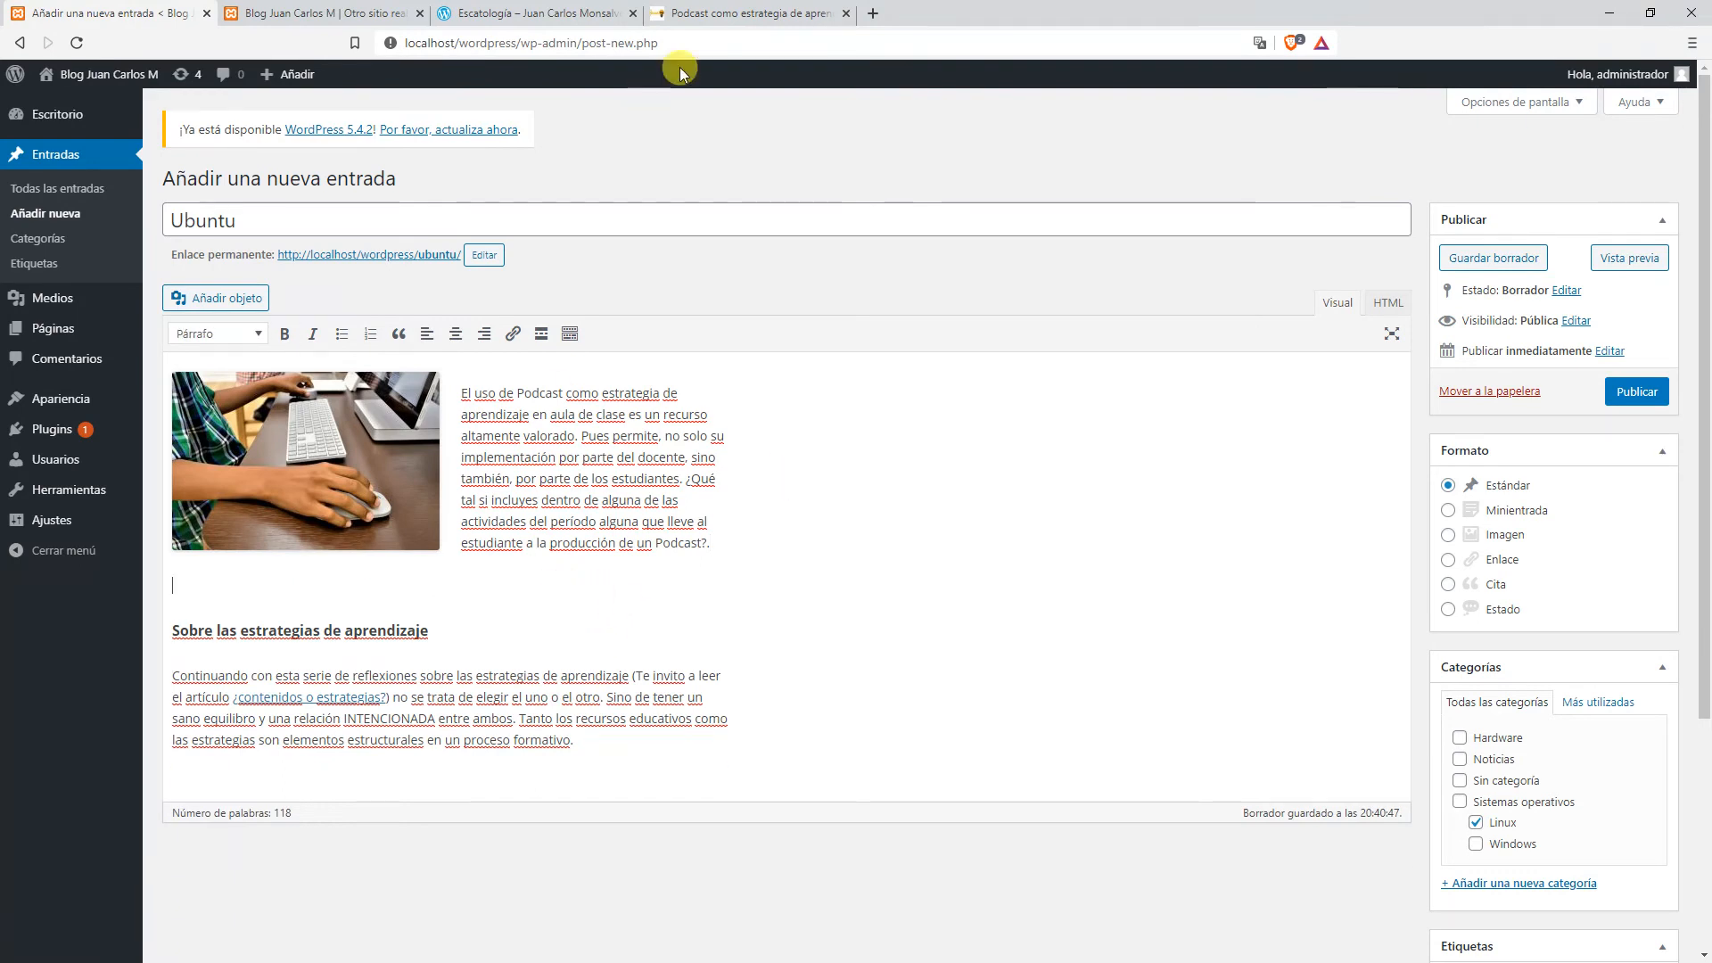
Examine how the blog page of Academia Virtual de Informática shows post excerpts with Continuar leyendo links.
{"action": "left_click", "coordinate": [740, 13]}
{"action": "scroll", "coordinate": [1306, 326], "scroll_direction": "up", "scroll_amount": 8}
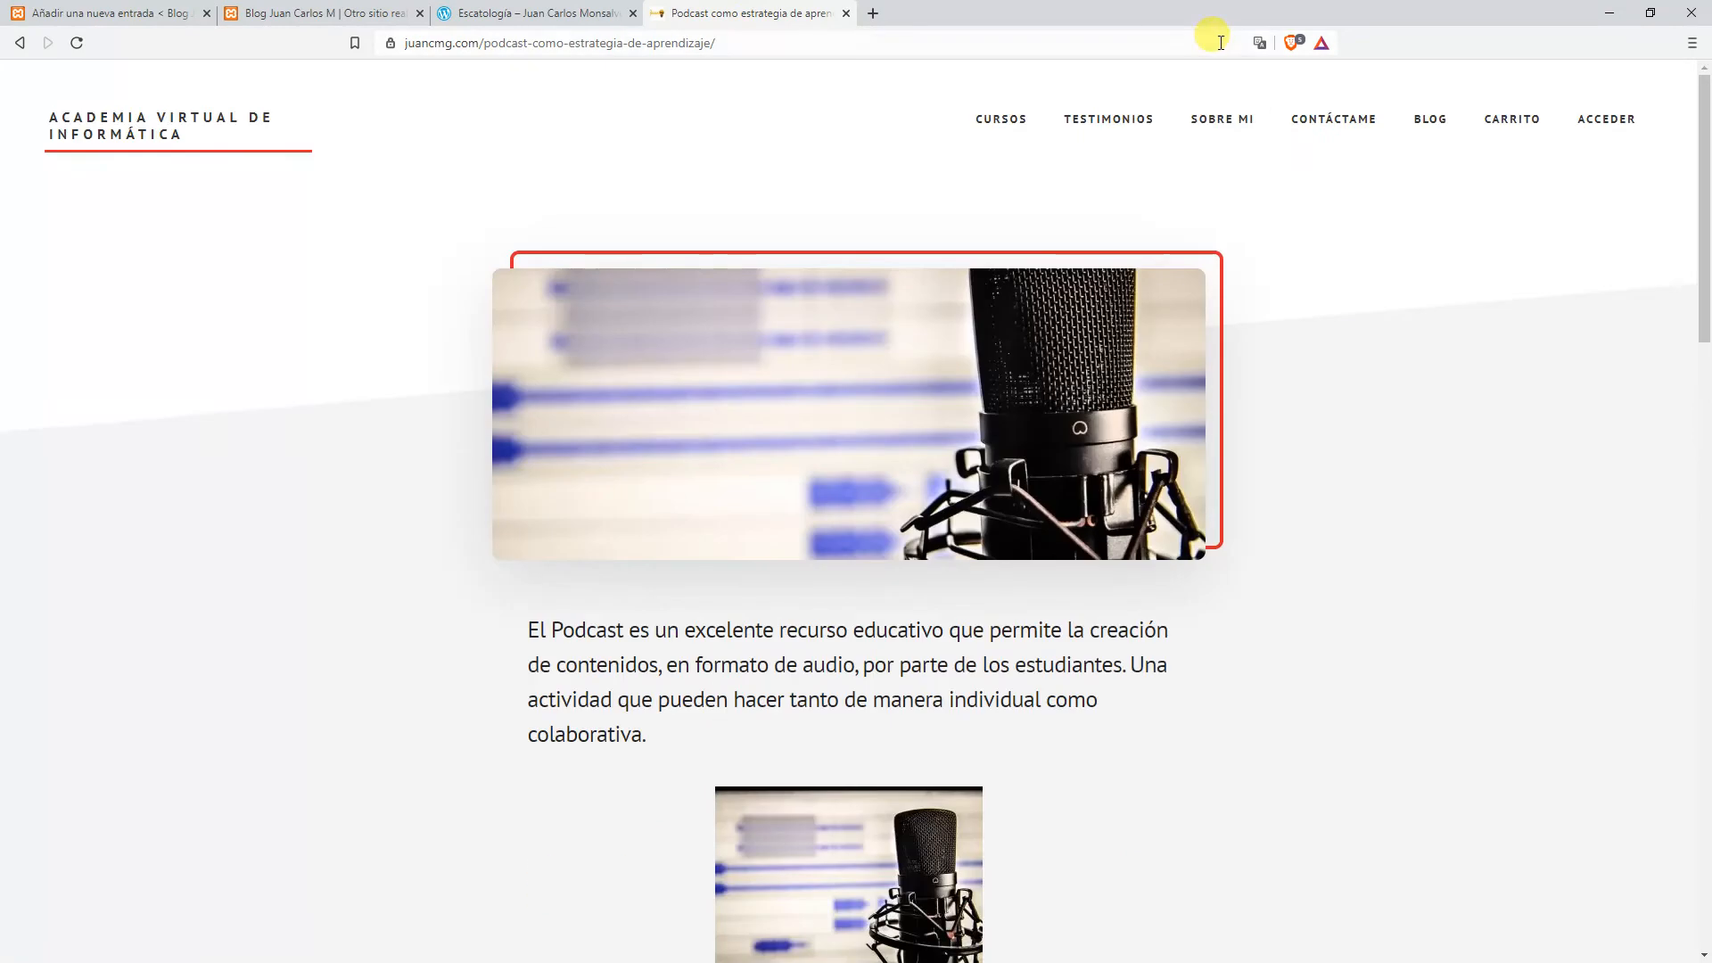
{"action": "left_click", "coordinate": [1428, 129]}
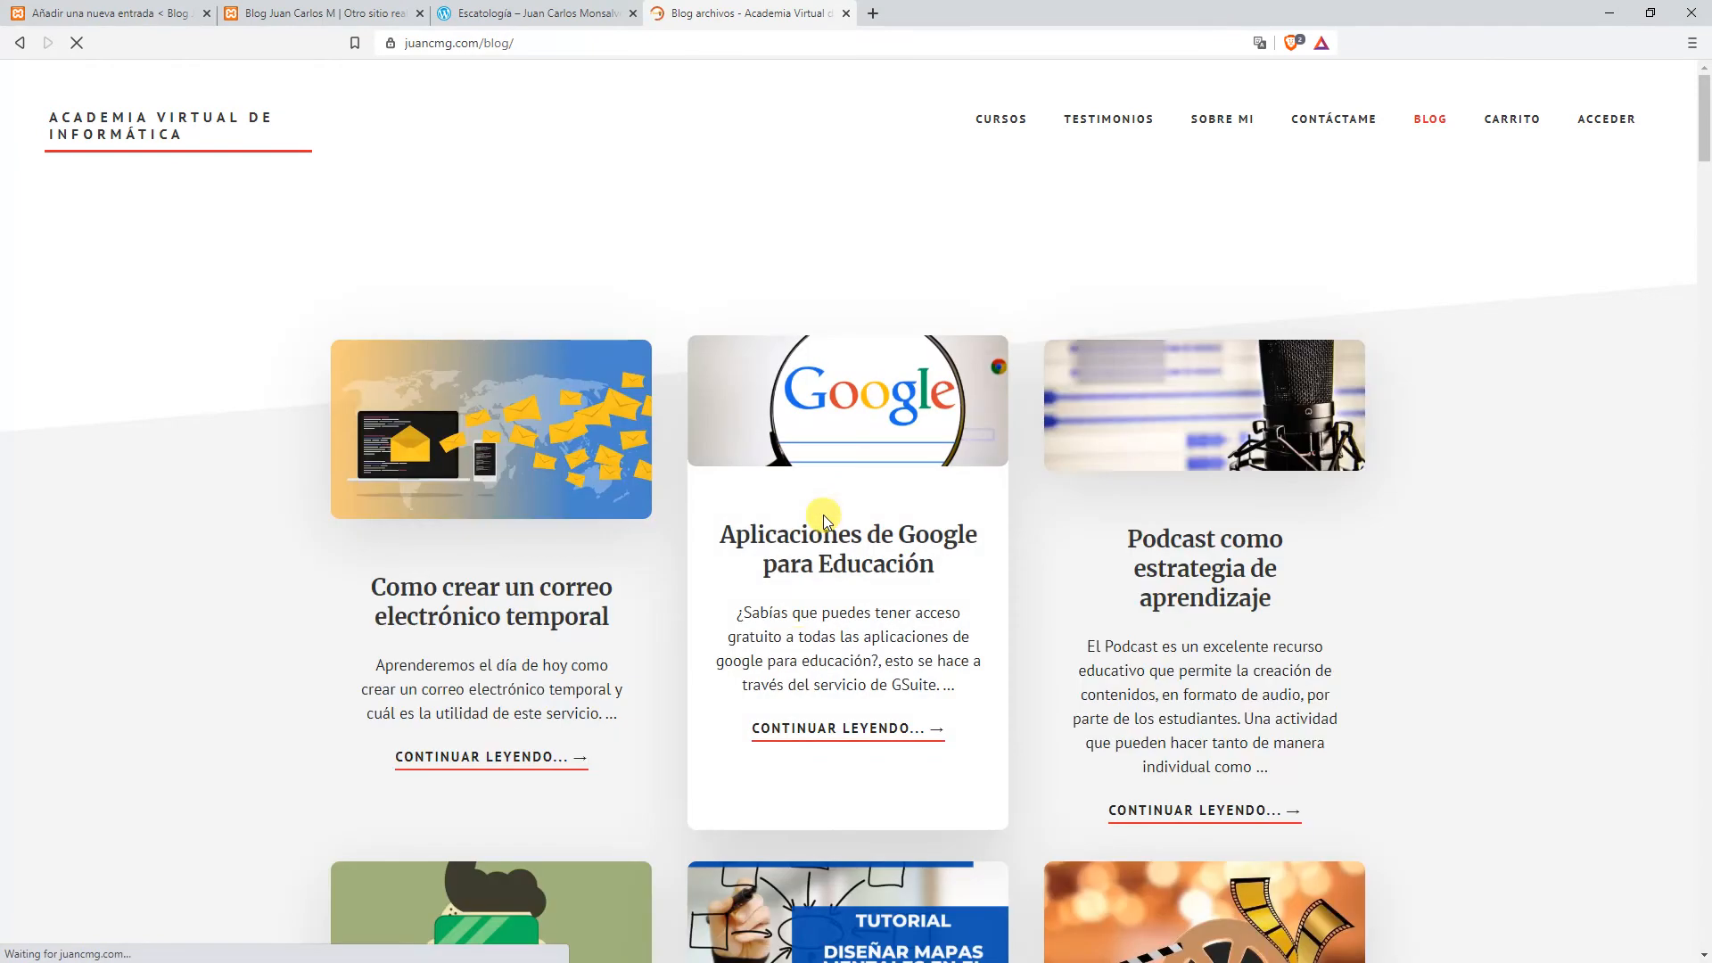
{"action": "scroll", "coordinate": [823, 624], "scroll_direction": "down", "scroll_amount": 2}
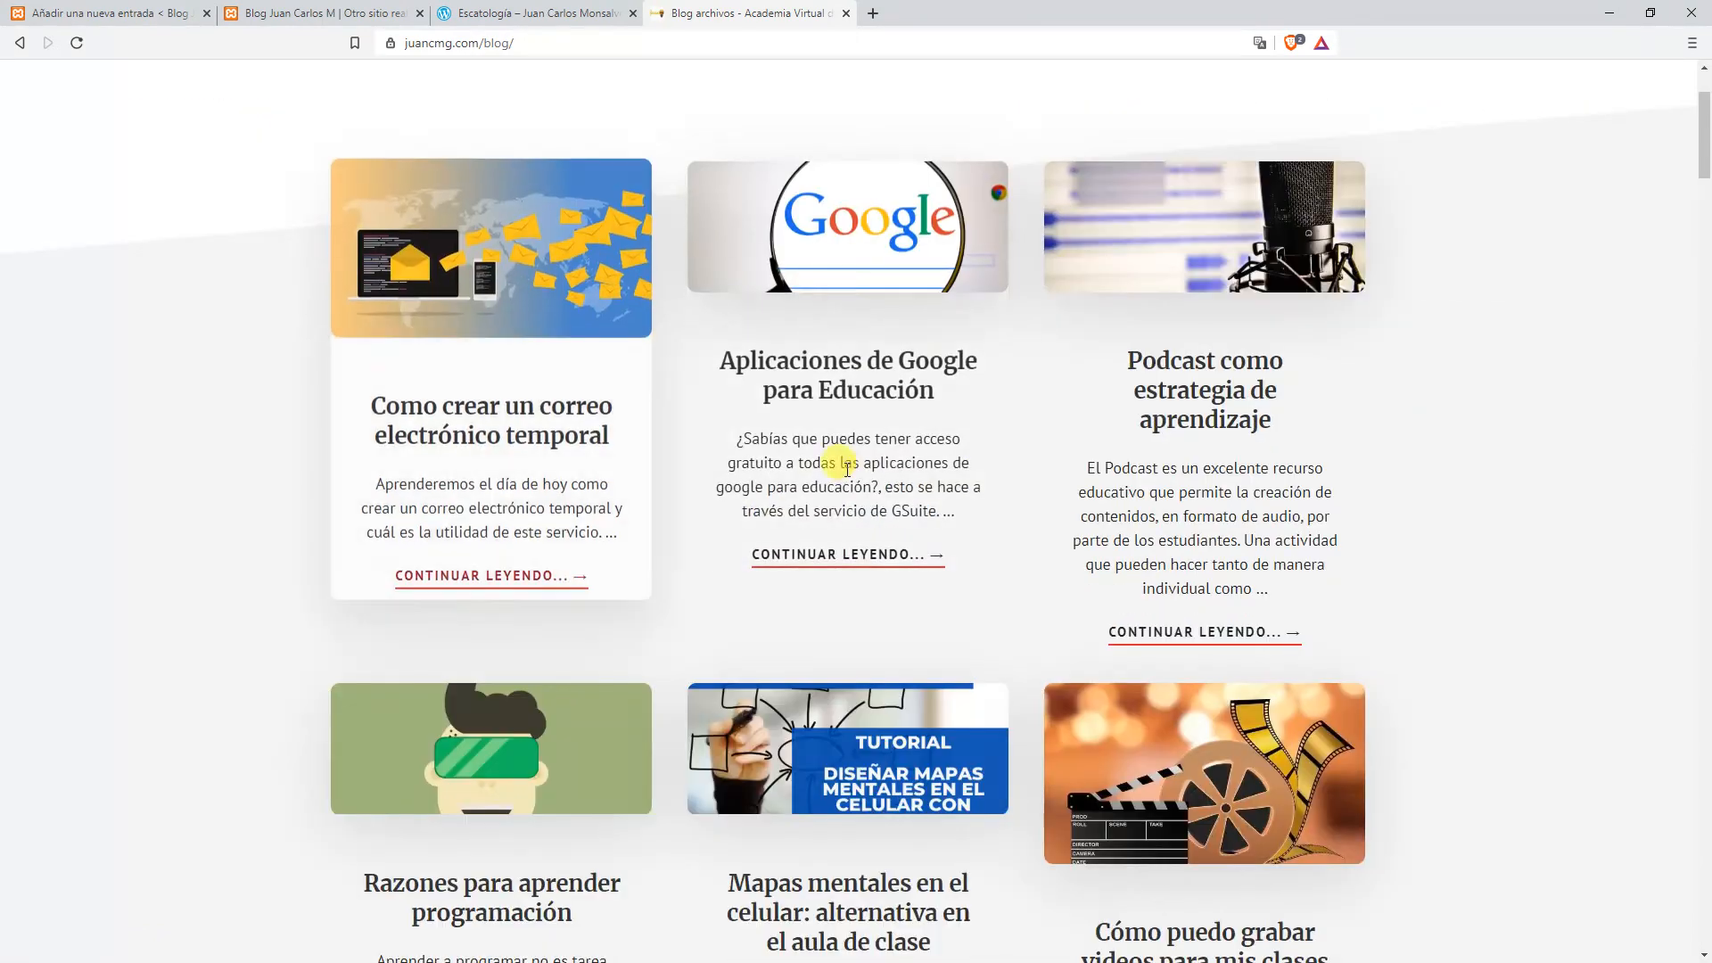
{"action": "scroll", "coordinate": [746, 459], "scroll_direction": "down", "scroll_amount": 4}
{"action": "scroll", "coordinate": [906, 462], "scroll_direction": "down", "scroll_amount": 4}
{"action": "scroll", "coordinate": [913, 455], "scroll_direction": "up", "scroll_amount": 10}
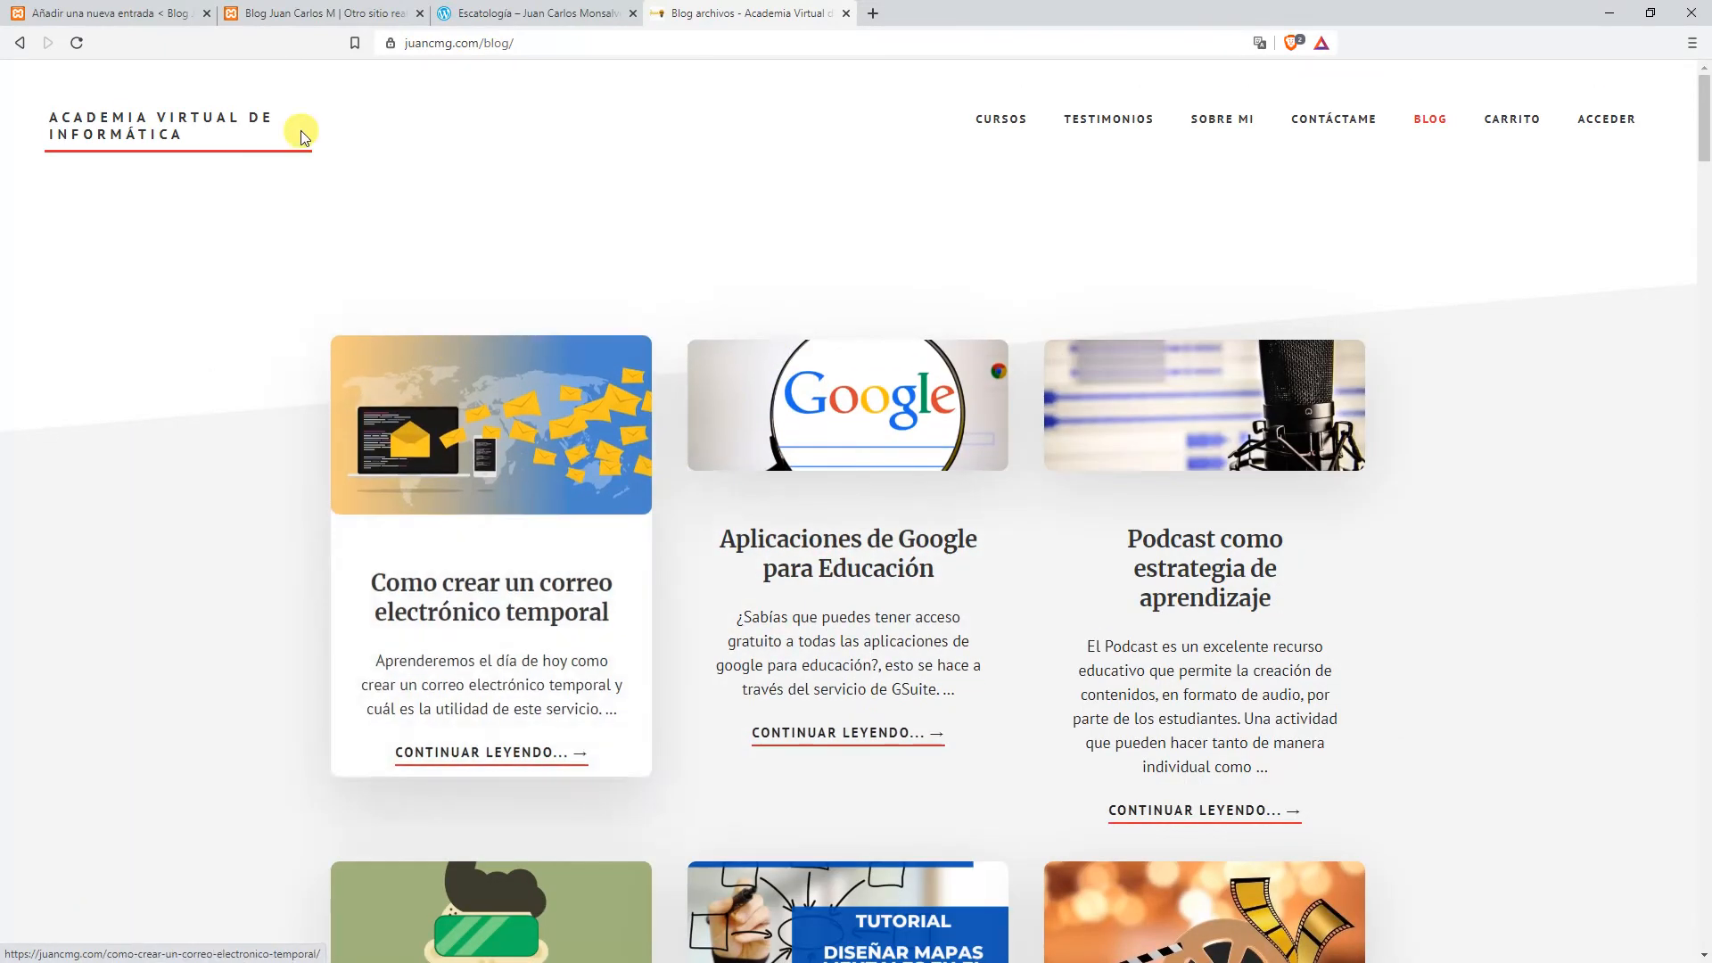
Return to the Ubuntu post, show the additional formatting tools and insert a Read More tag before the heading.
{"action": "left_click", "coordinate": [109, 12]}
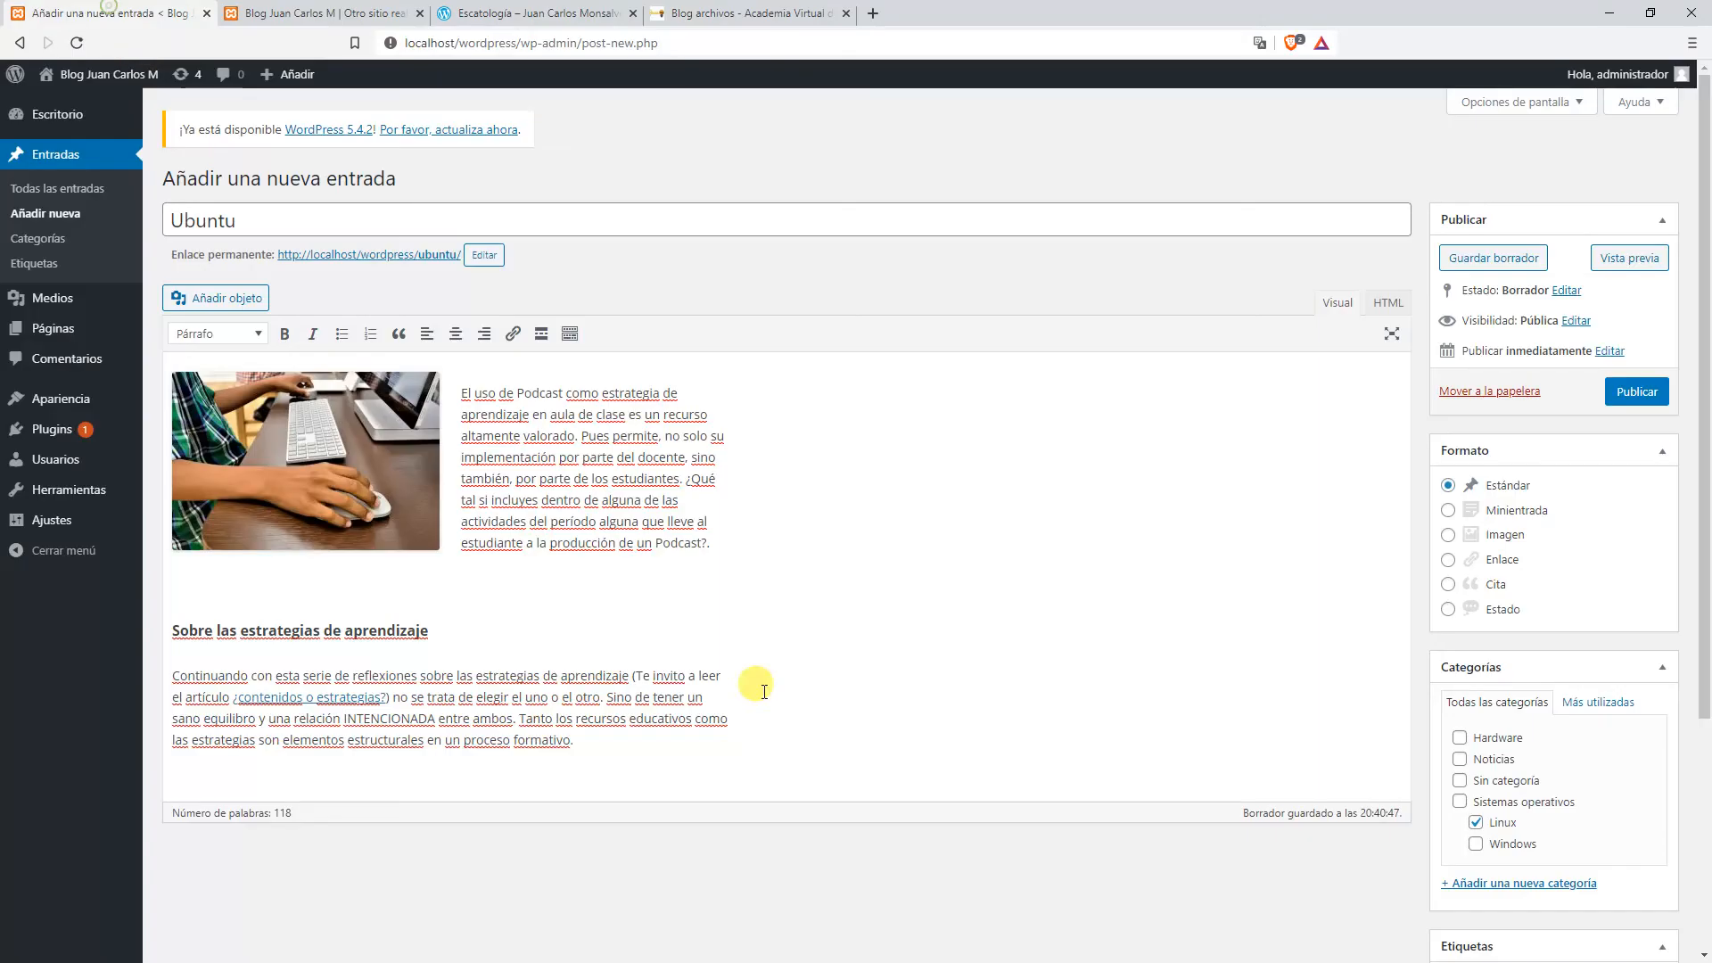
{"action": "left_click", "coordinate": [570, 334]}
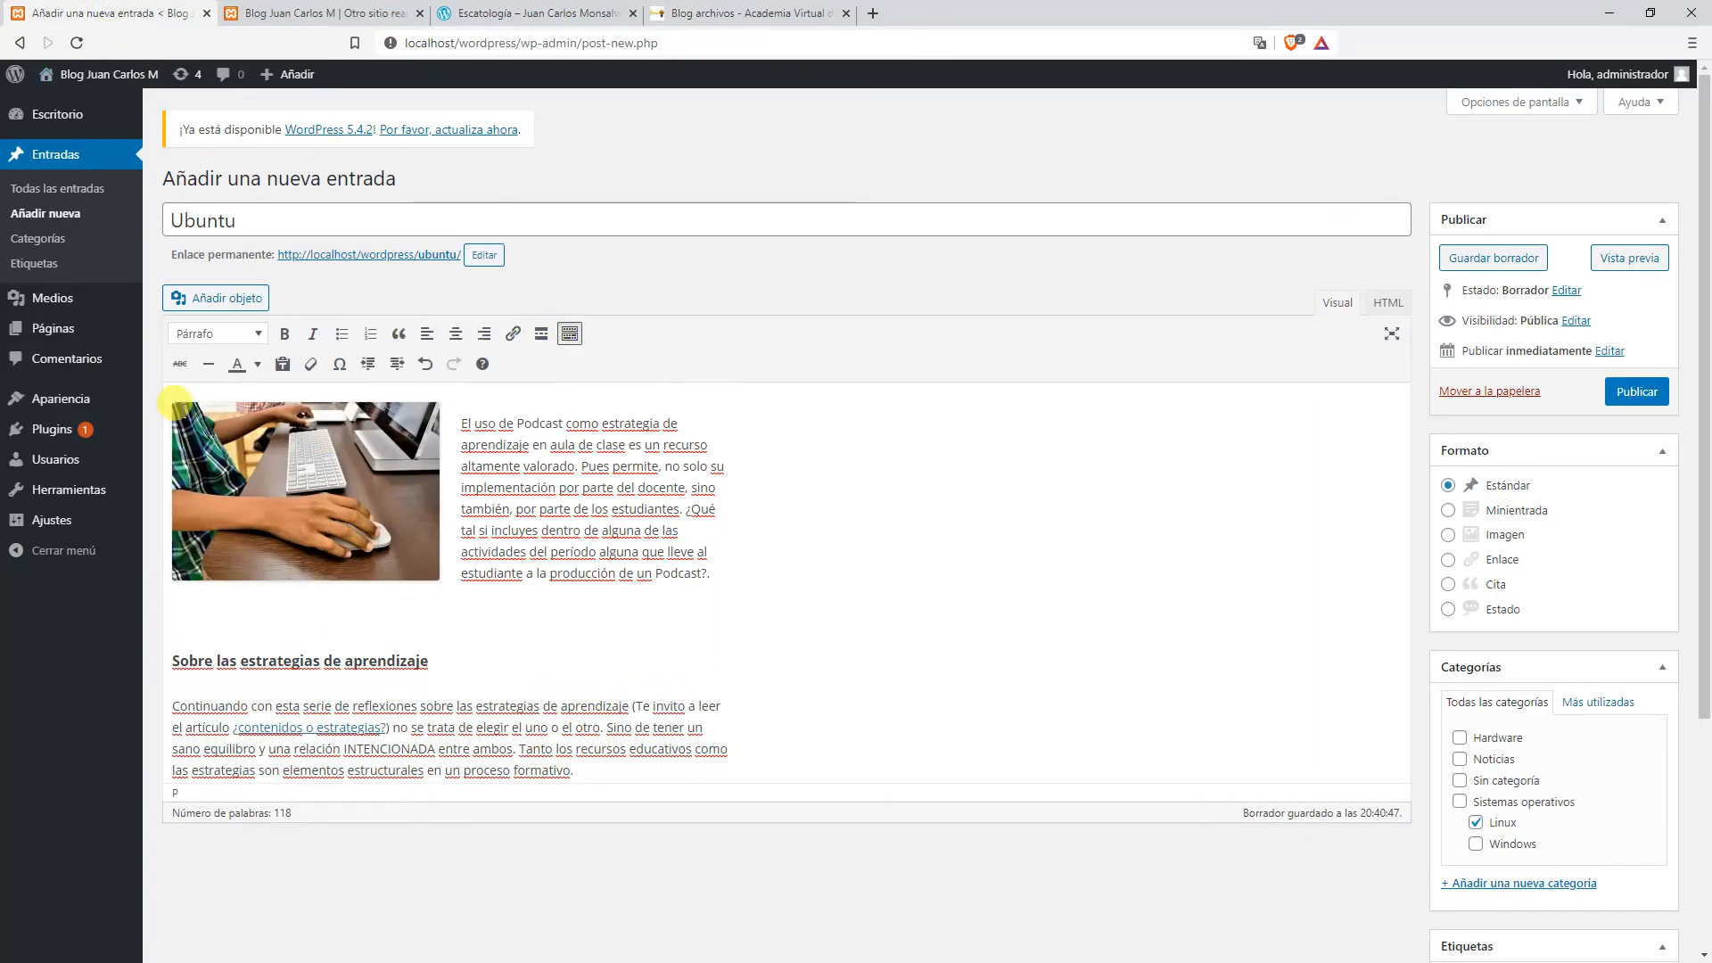
{"action": "left_click", "coordinate": [541, 336]}
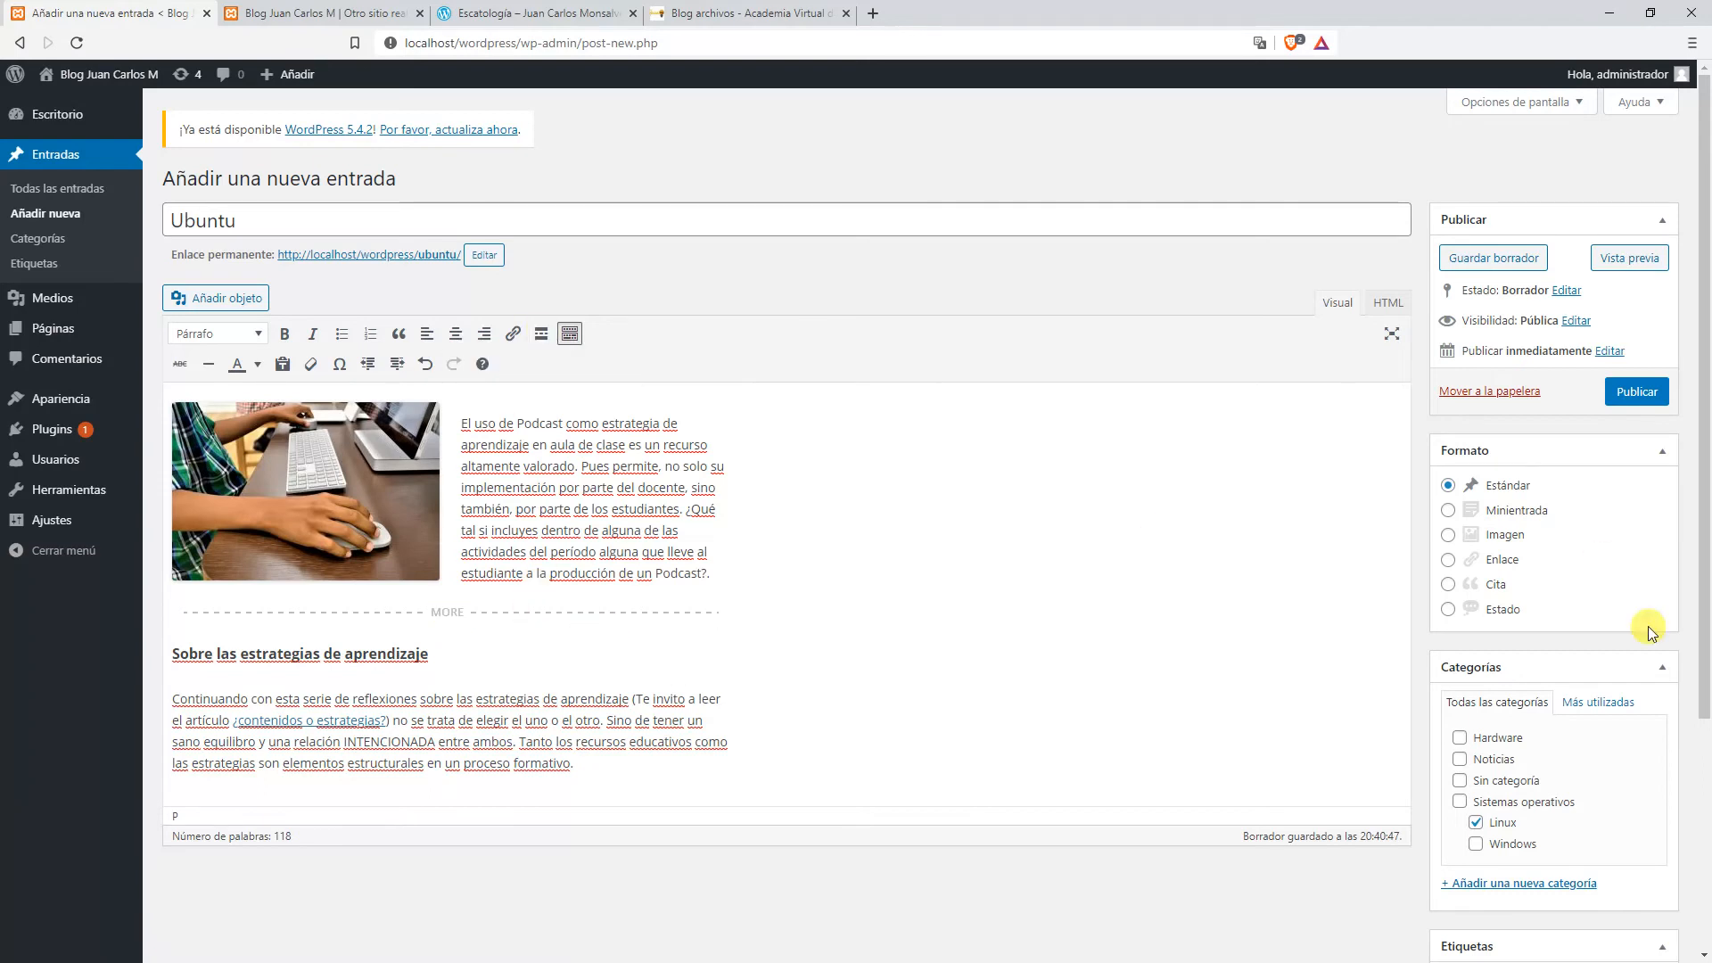
Save the Ubuntu post as a draft.
{"action": "scroll", "coordinate": [1522, 703], "scroll_direction": "down", "scroll_amount": 3}
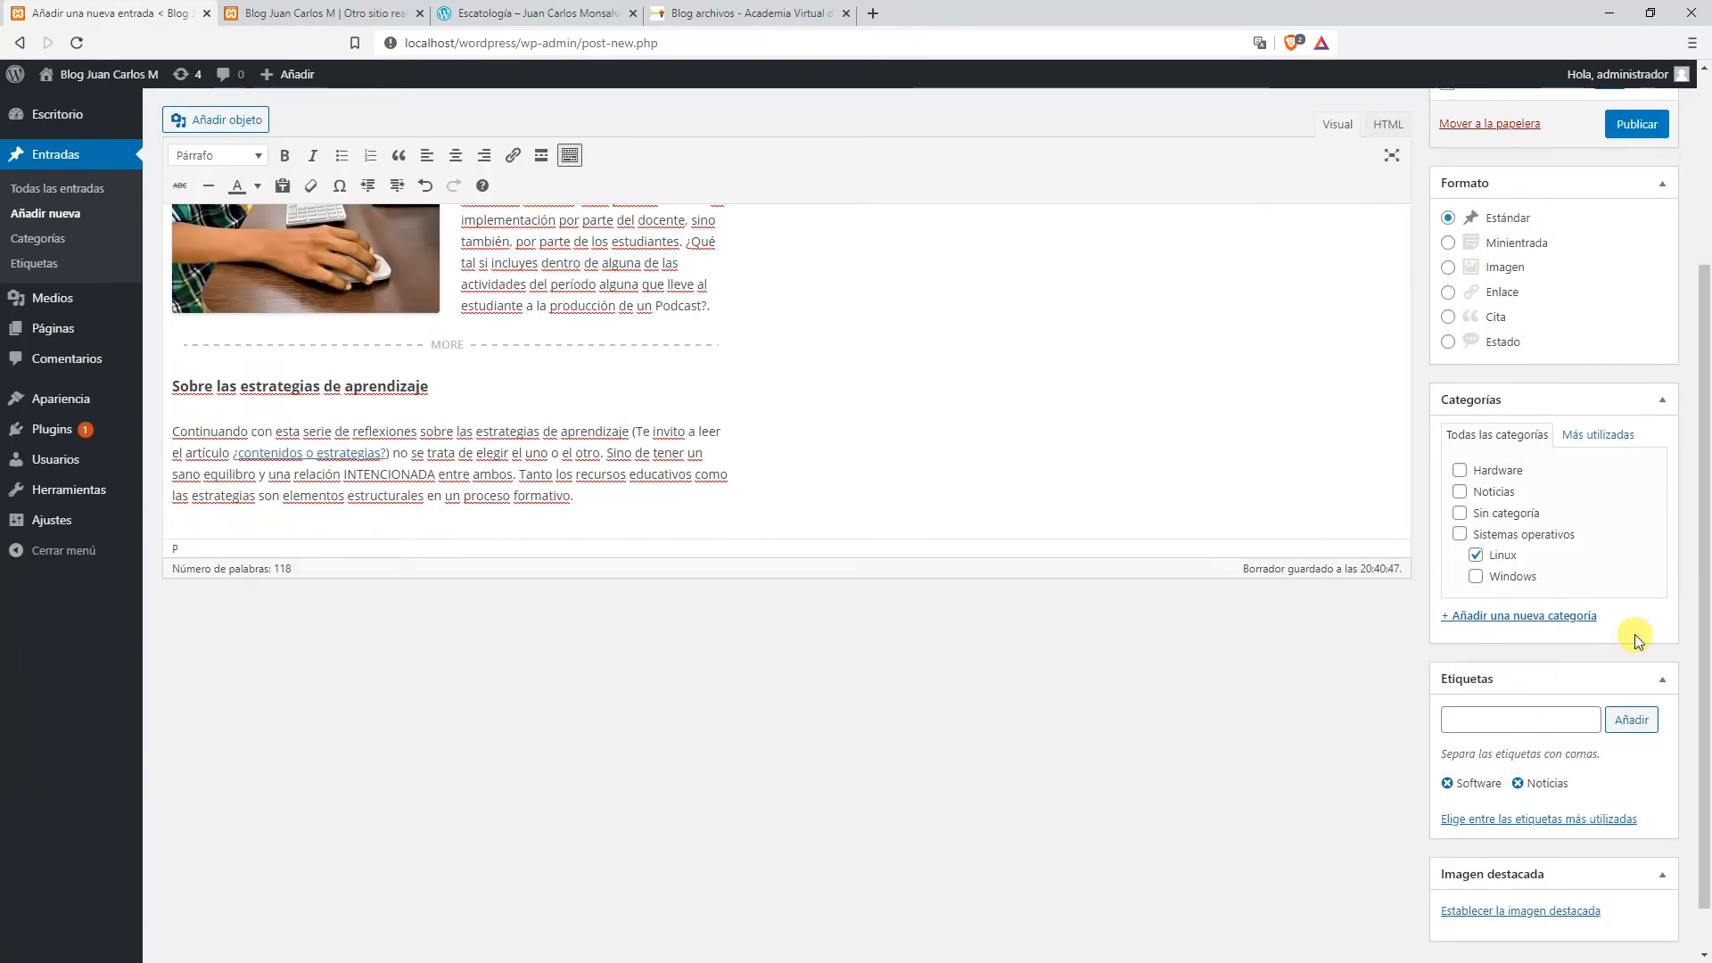
{"action": "scroll", "coordinate": [1482, 740], "scroll_direction": "up", "scroll_amount": 3}
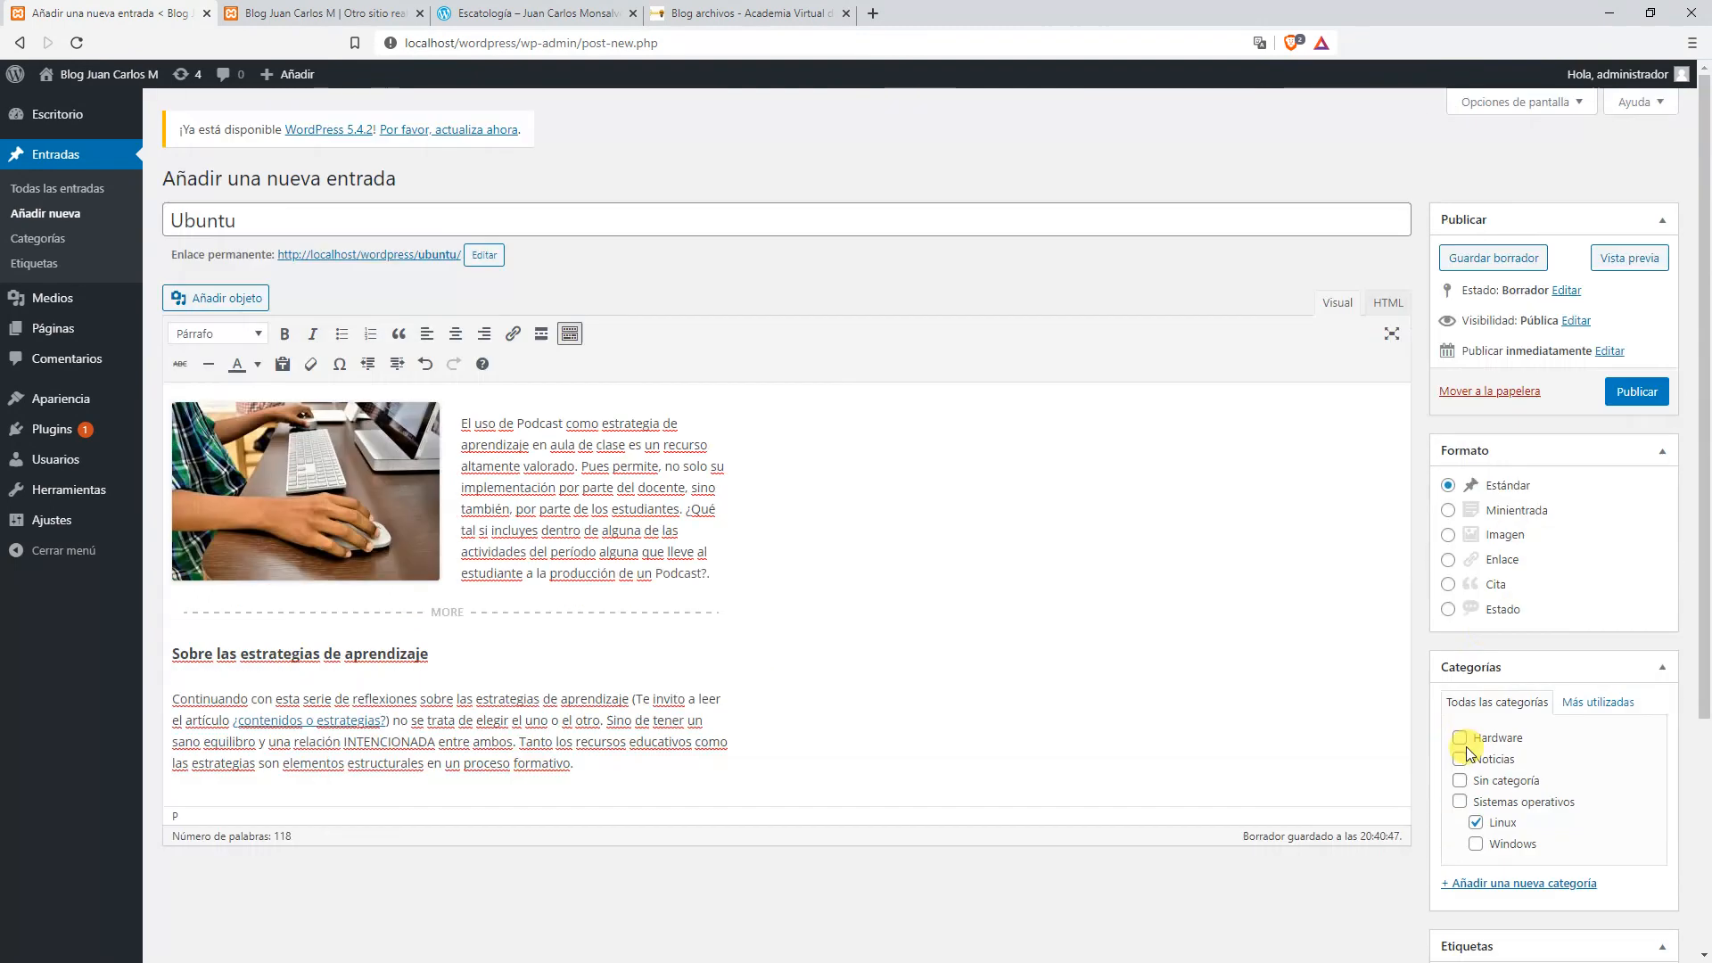
{"action": "left_click", "coordinate": [1654, 390]}
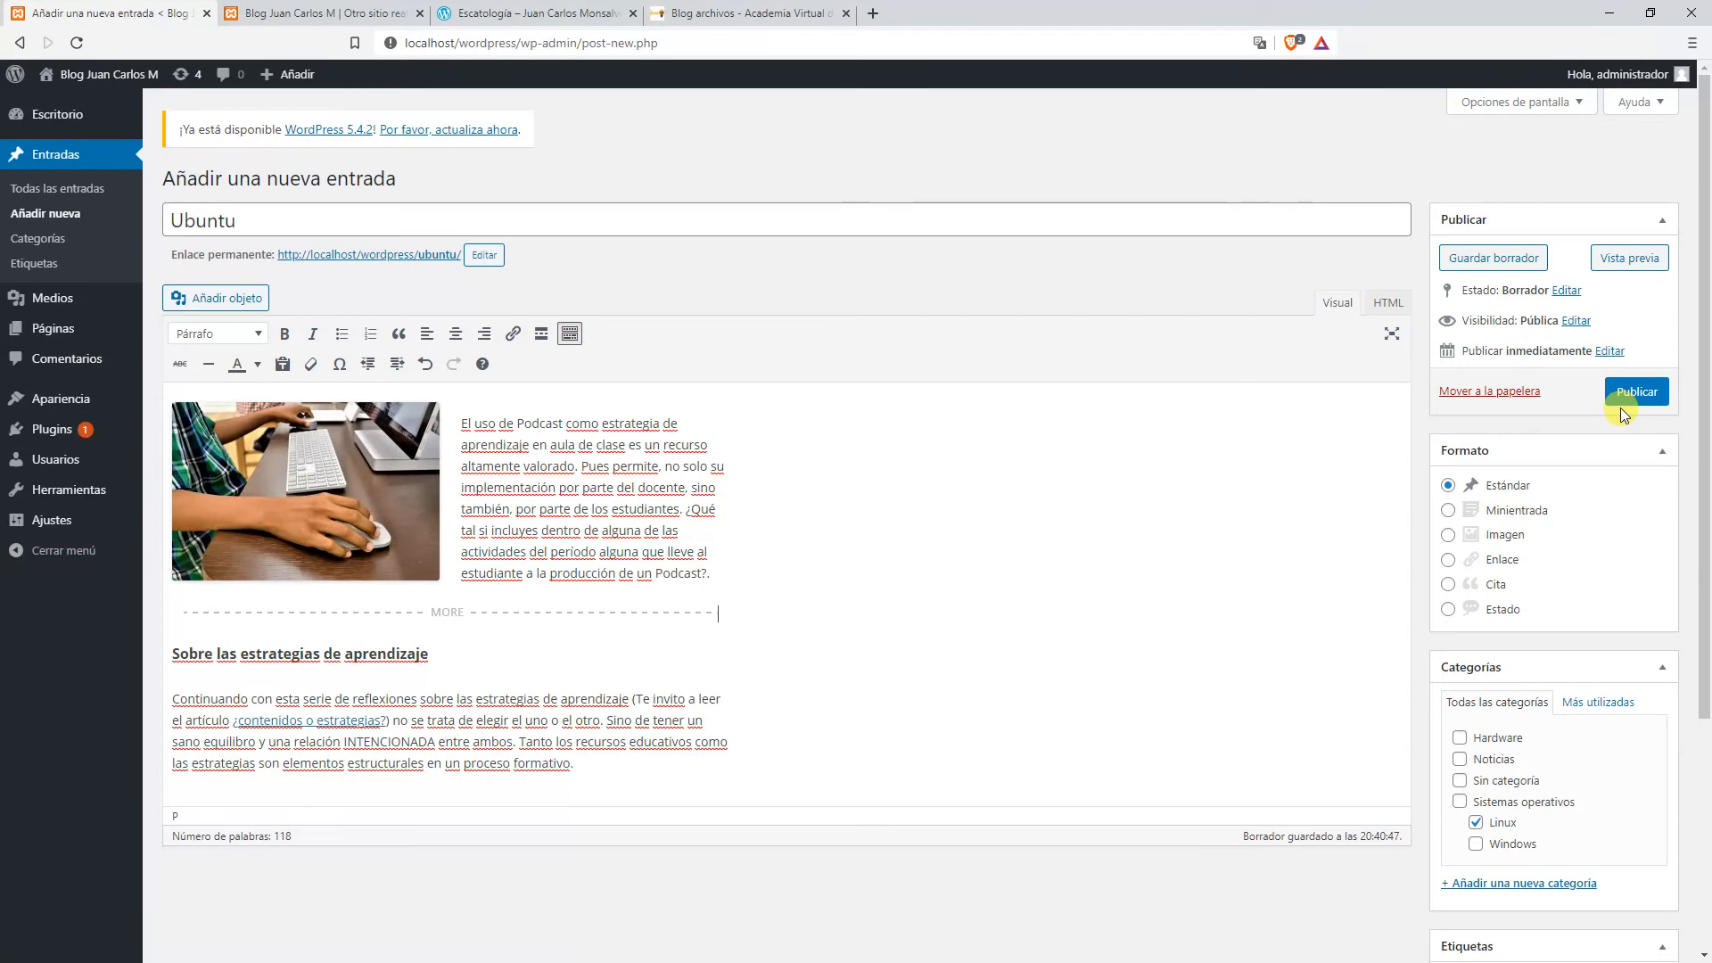
{"action": "left_click", "coordinate": [1502, 258]}
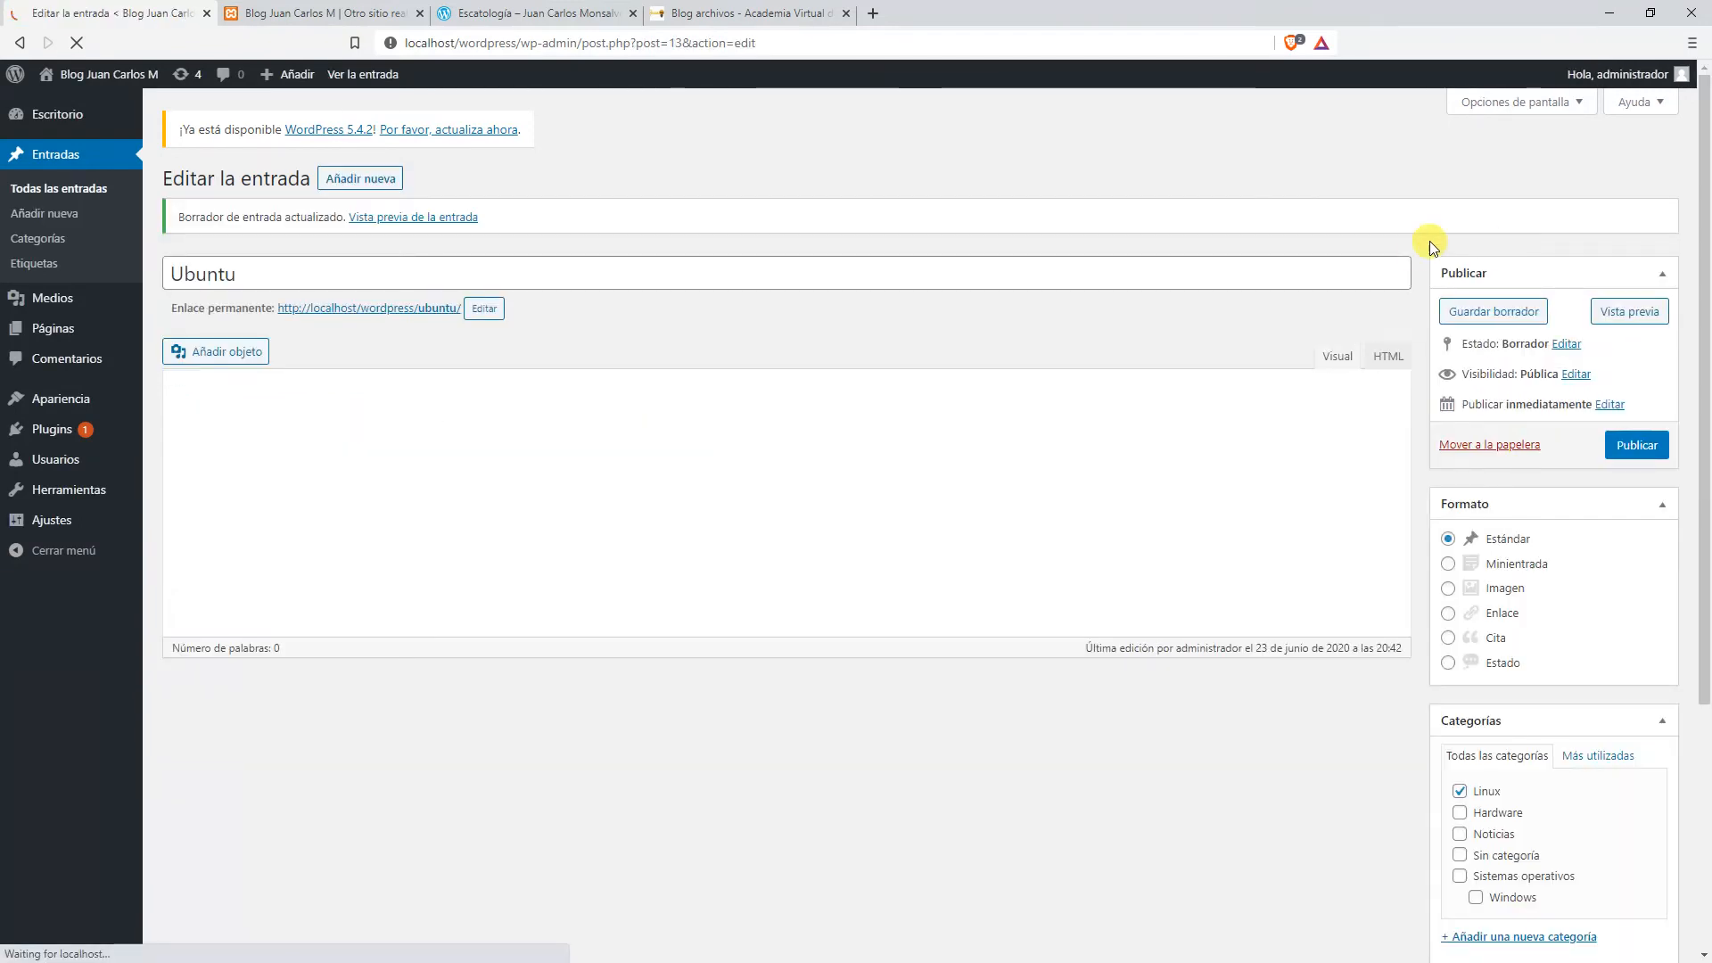
Reopen the Ubuntu draft for editing from the list of all posts and view its publication date options without changing them.
{"action": "left_click", "coordinate": [49, 196]}
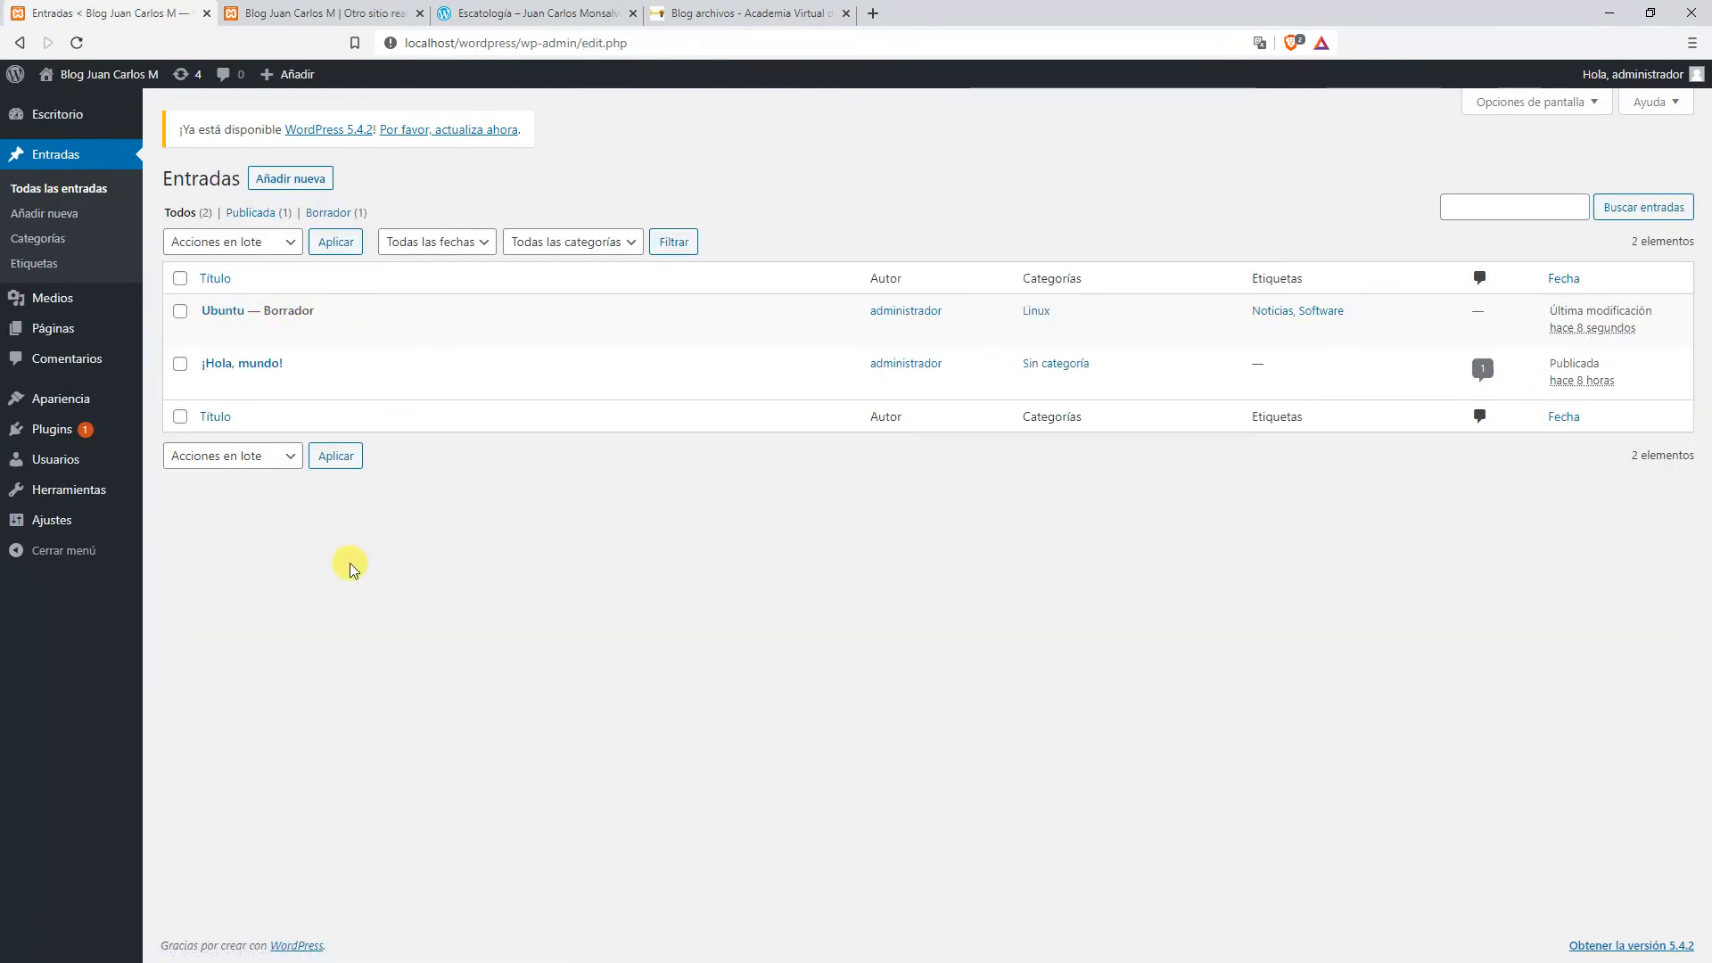
{"action": "mouse_move", "coordinate": [288, 316]}
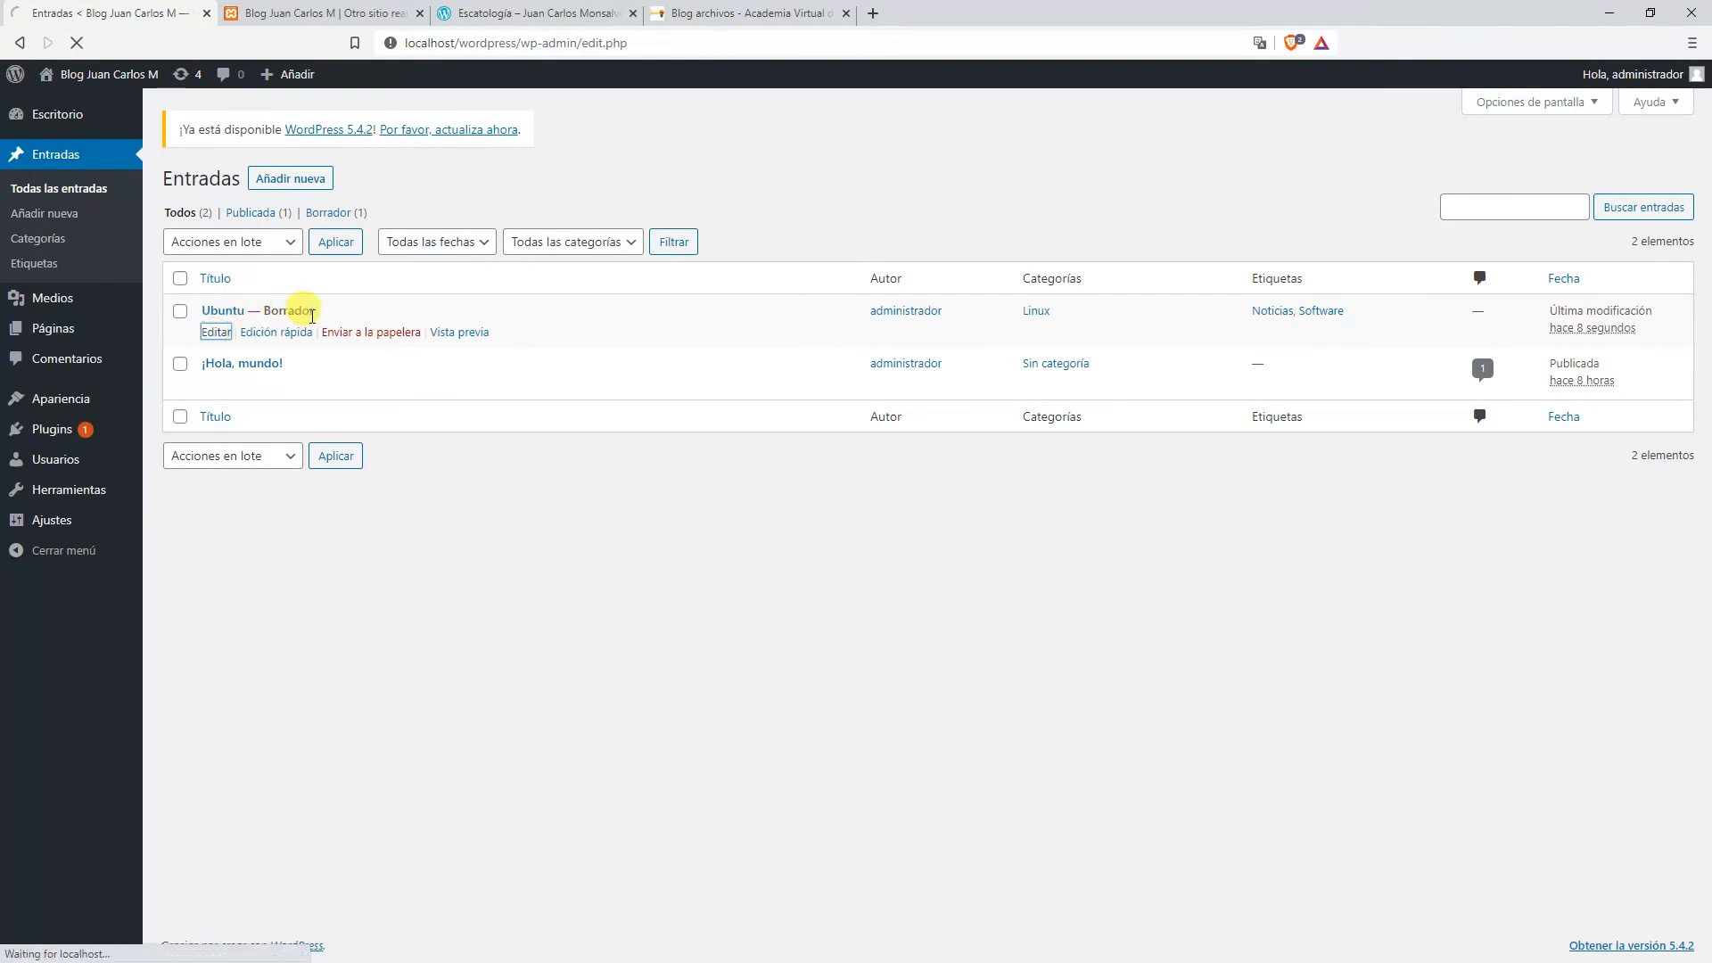
{"action": "left_click", "coordinate": [218, 333]}
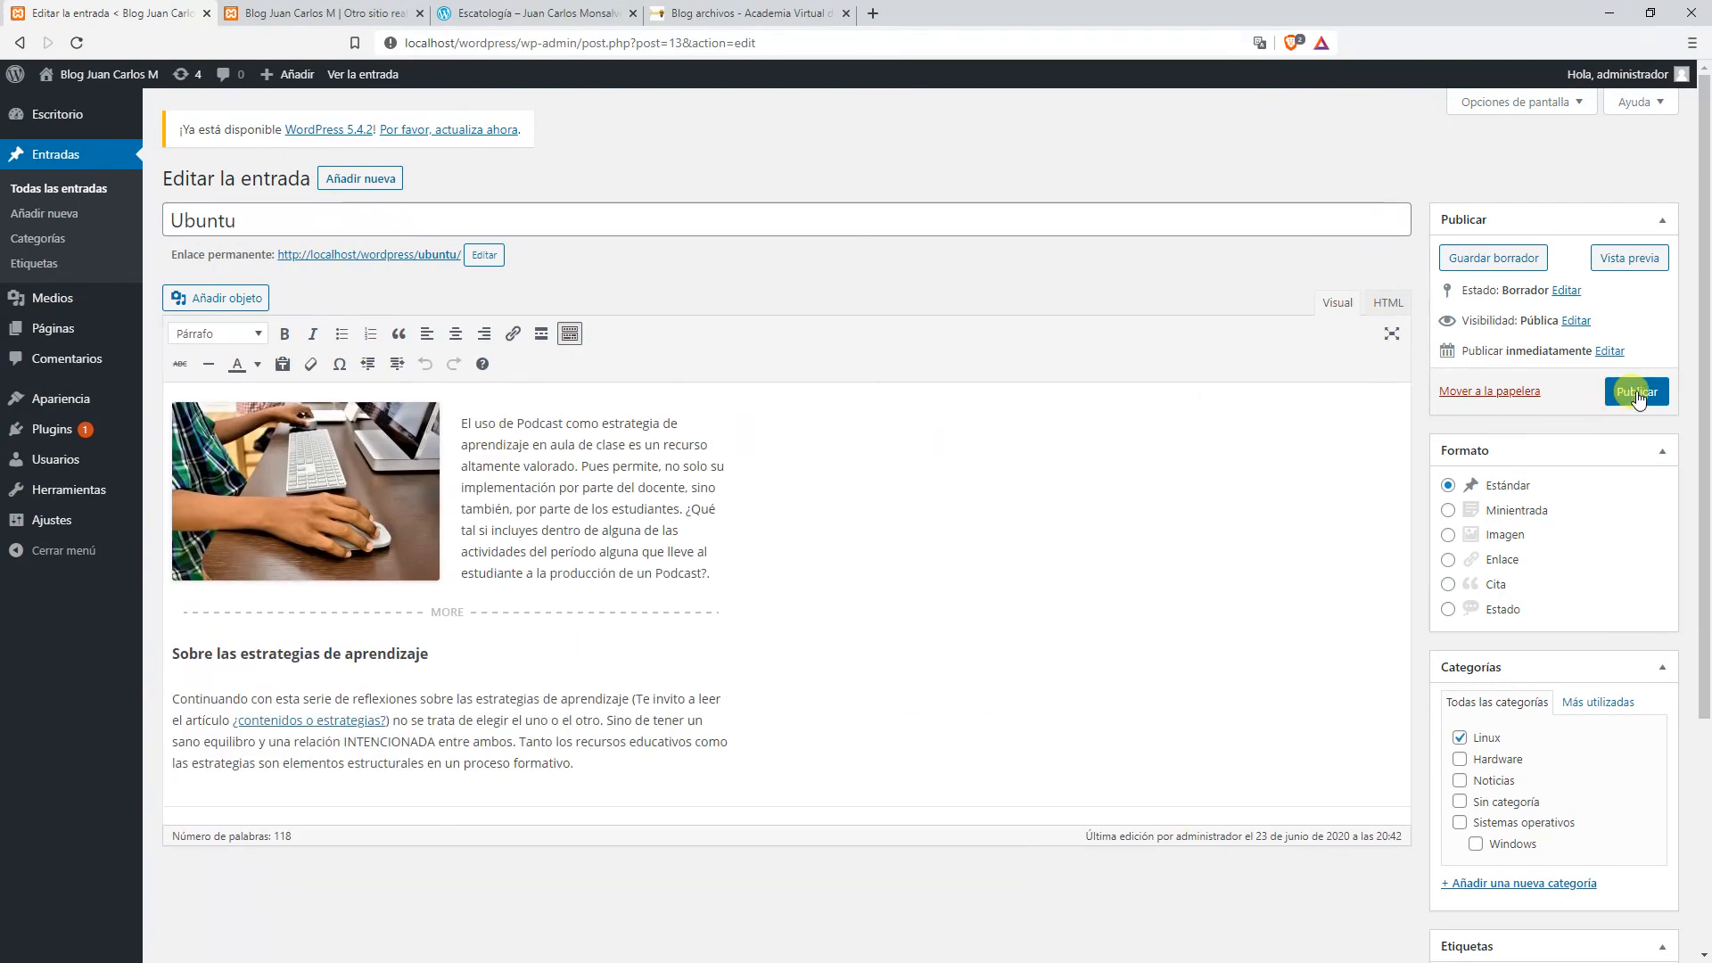
{"action": "left_click", "coordinate": [1610, 350]}
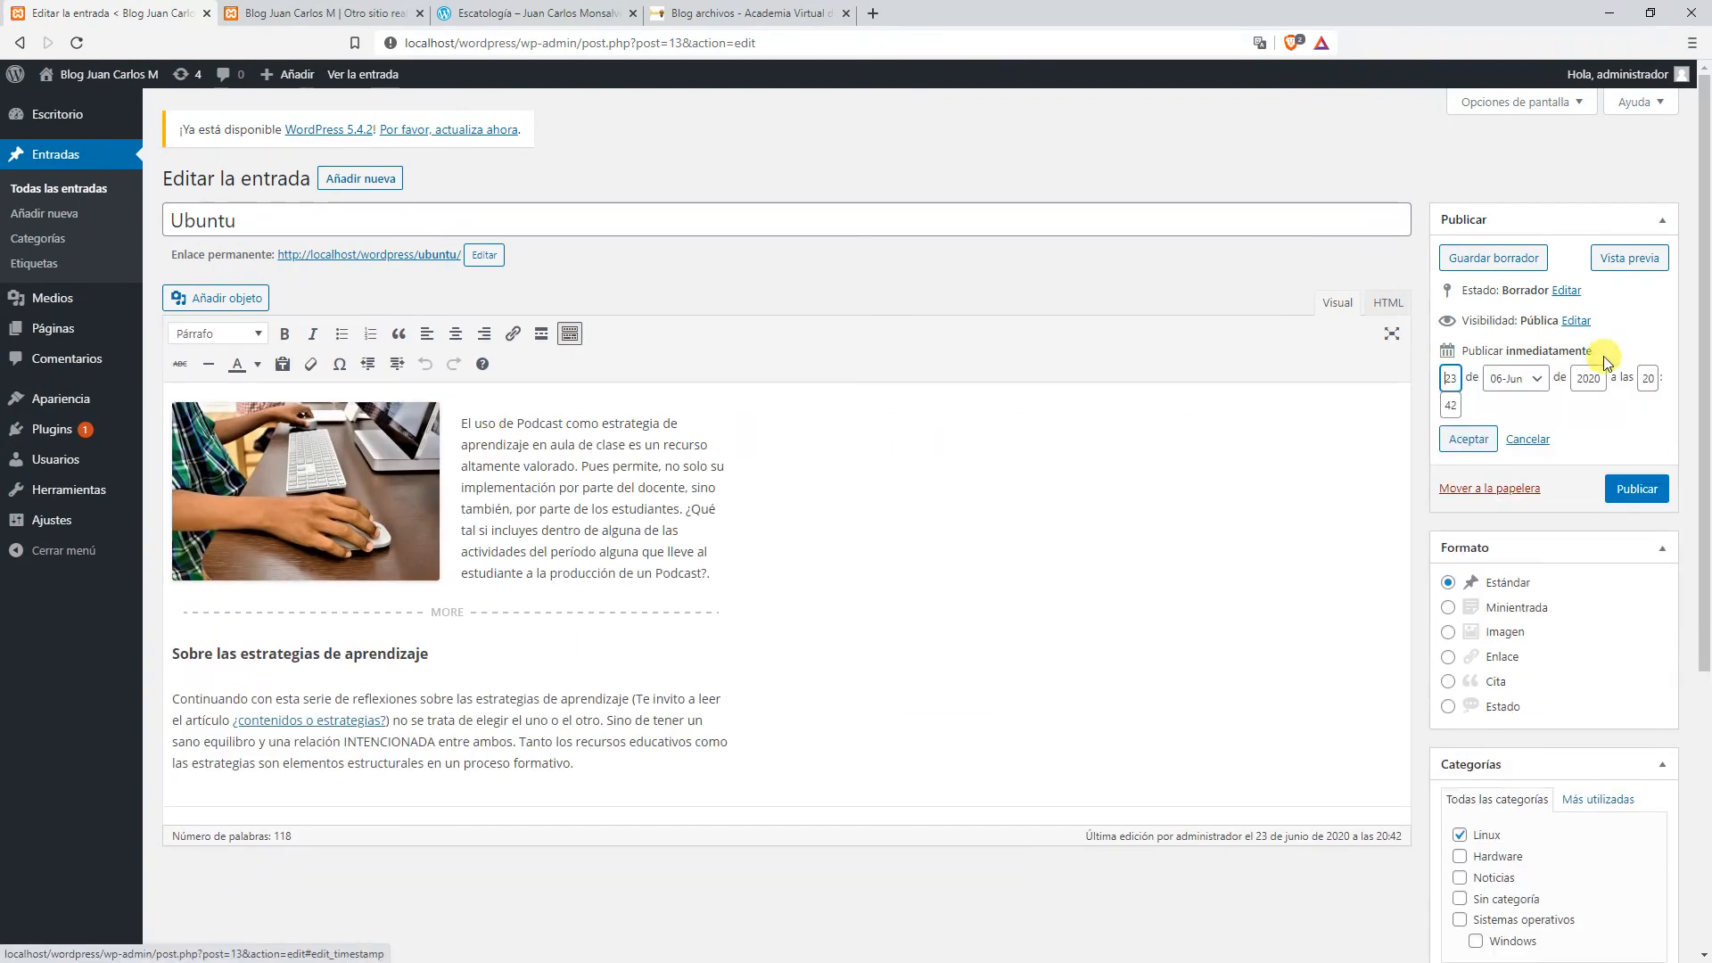
{"action": "left_click", "coordinate": [1519, 441]}
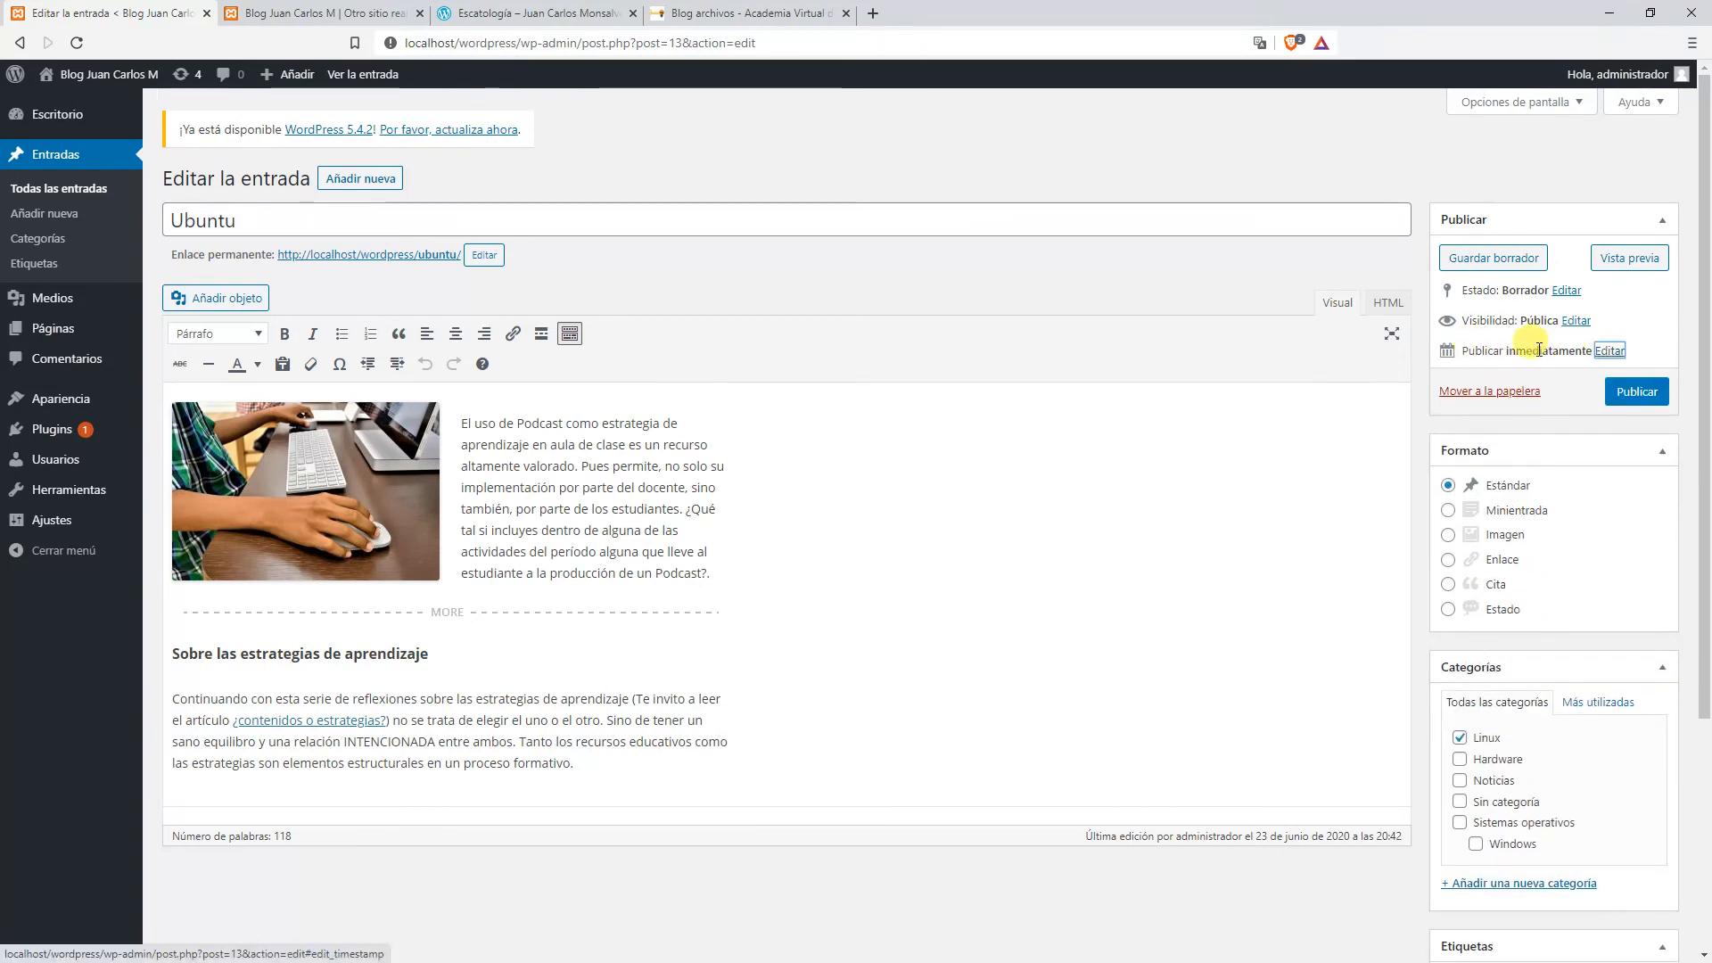
Accept the publication date options without changing them and publish the Ubuntu post immediately.
{"action": "left_click", "coordinate": [1606, 350]}
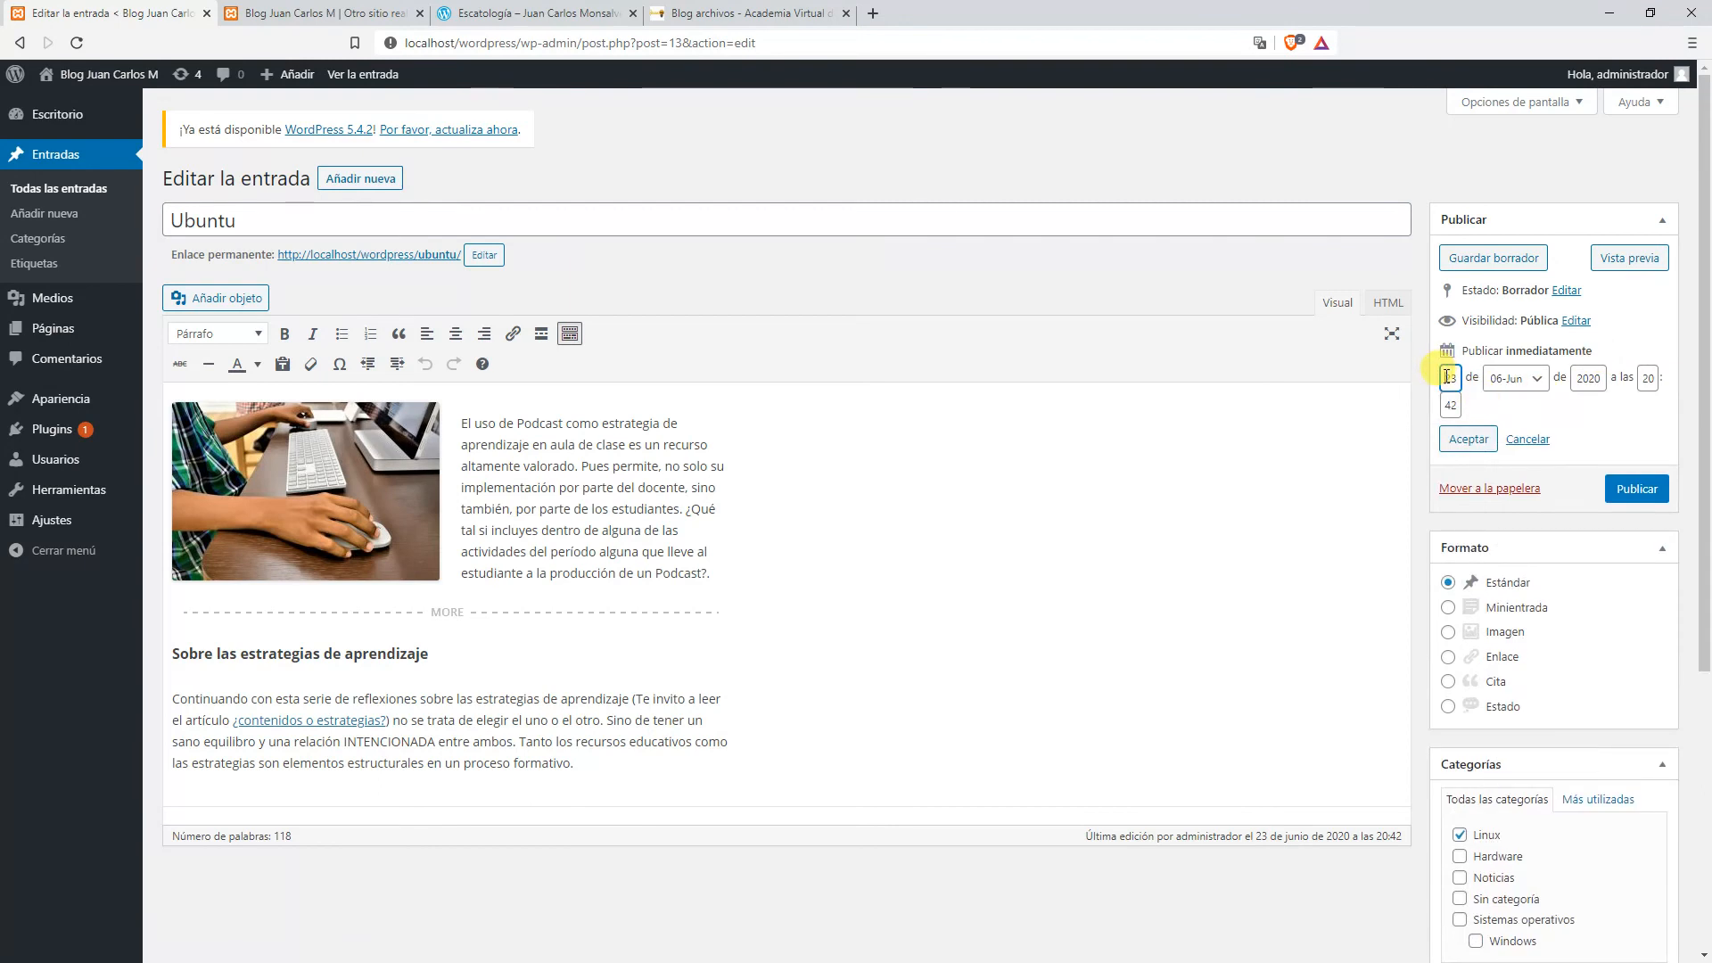
{"action": "left_click", "coordinate": [1472, 440]}
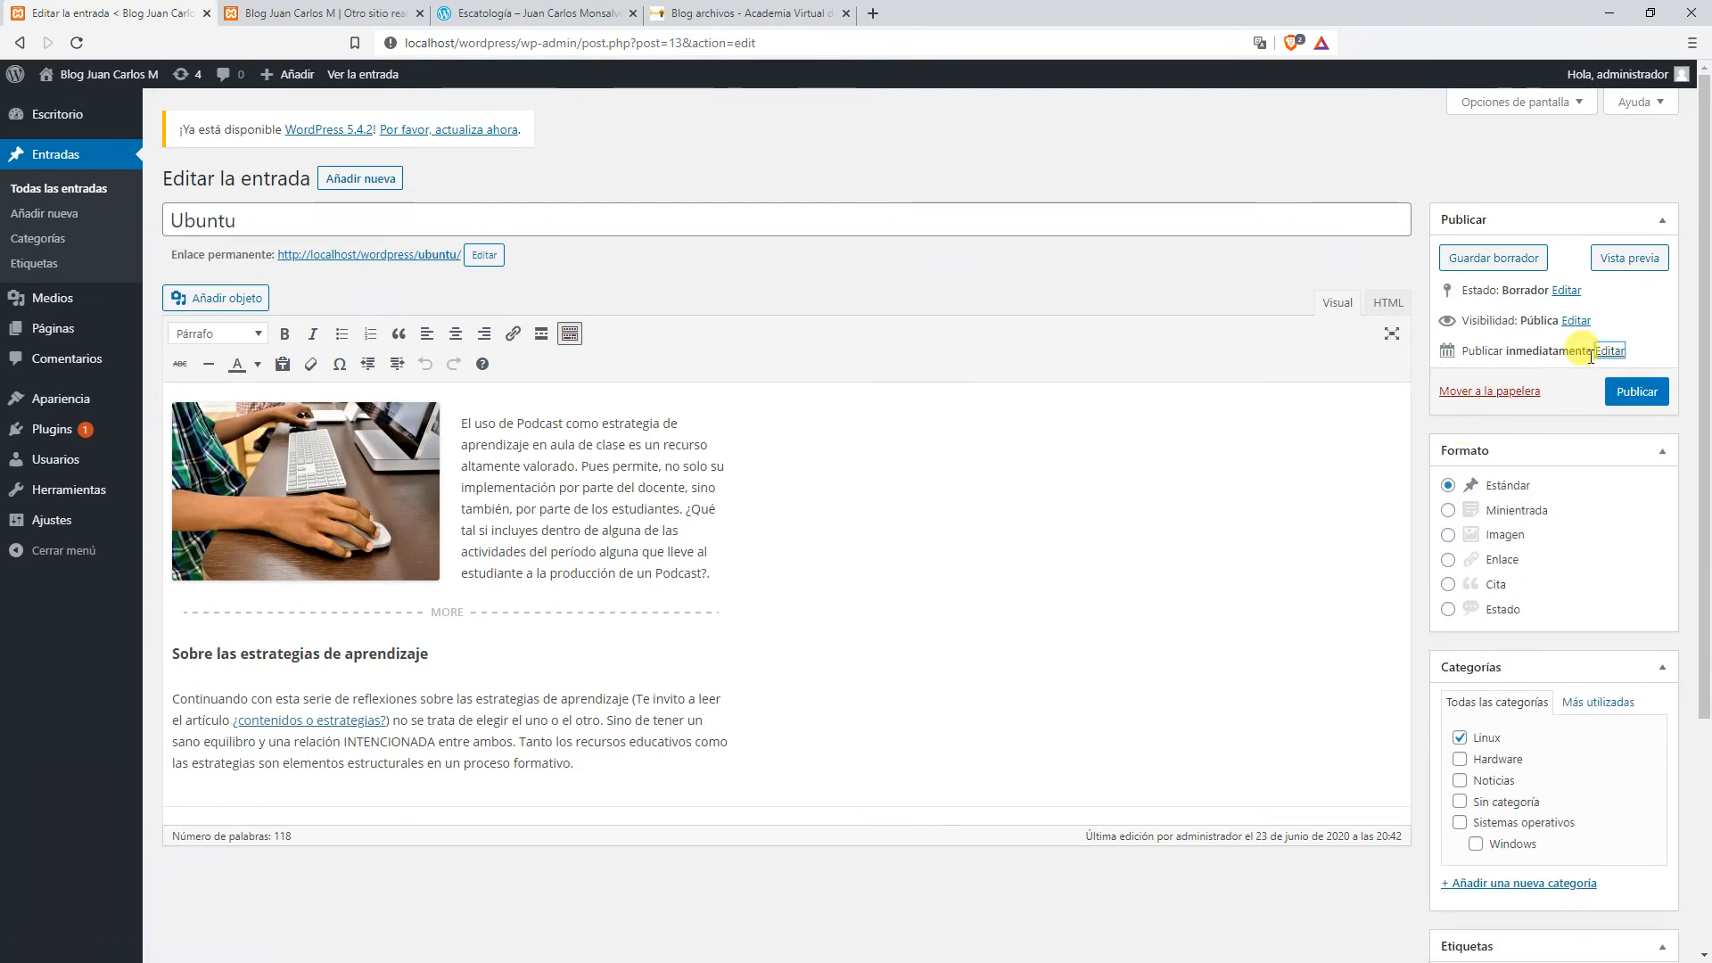
{"action": "left_click", "coordinate": [1633, 396]}
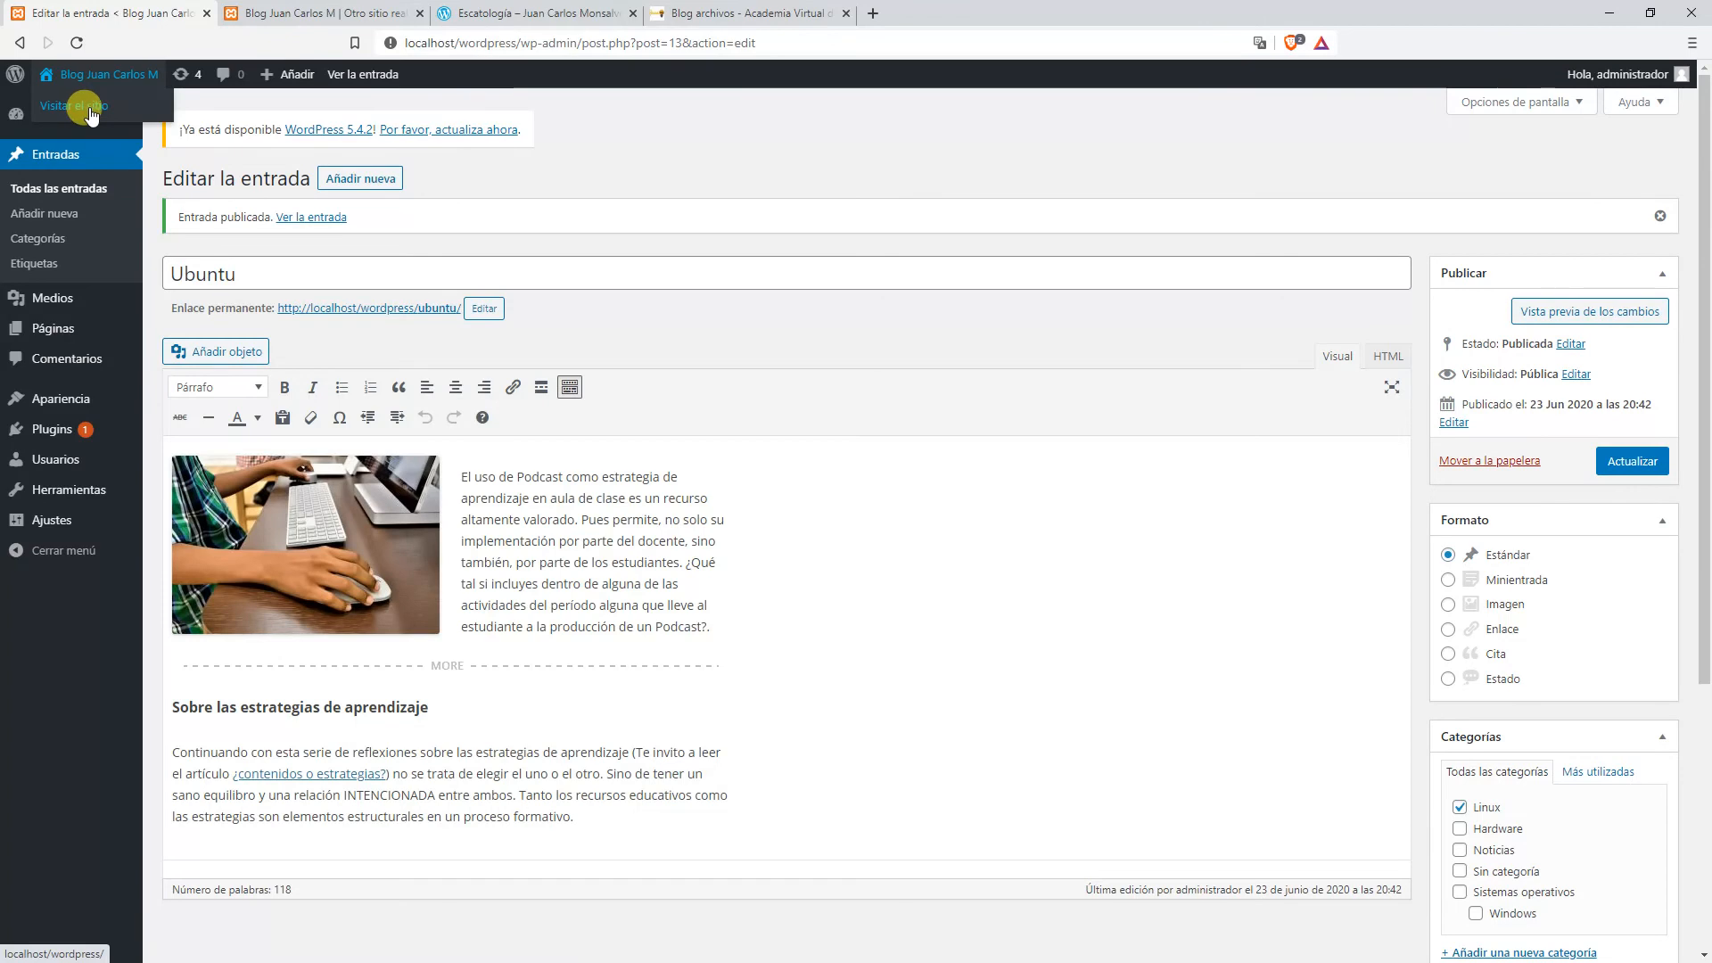
Open the site's front page in a separate tab and examine the published Ubuntu post's title, comment link, image, excerpt, category and tags.
{"action": "middle_click", "coordinate": [93, 72]}
{"action": "left_click", "coordinate": [330, 10]}
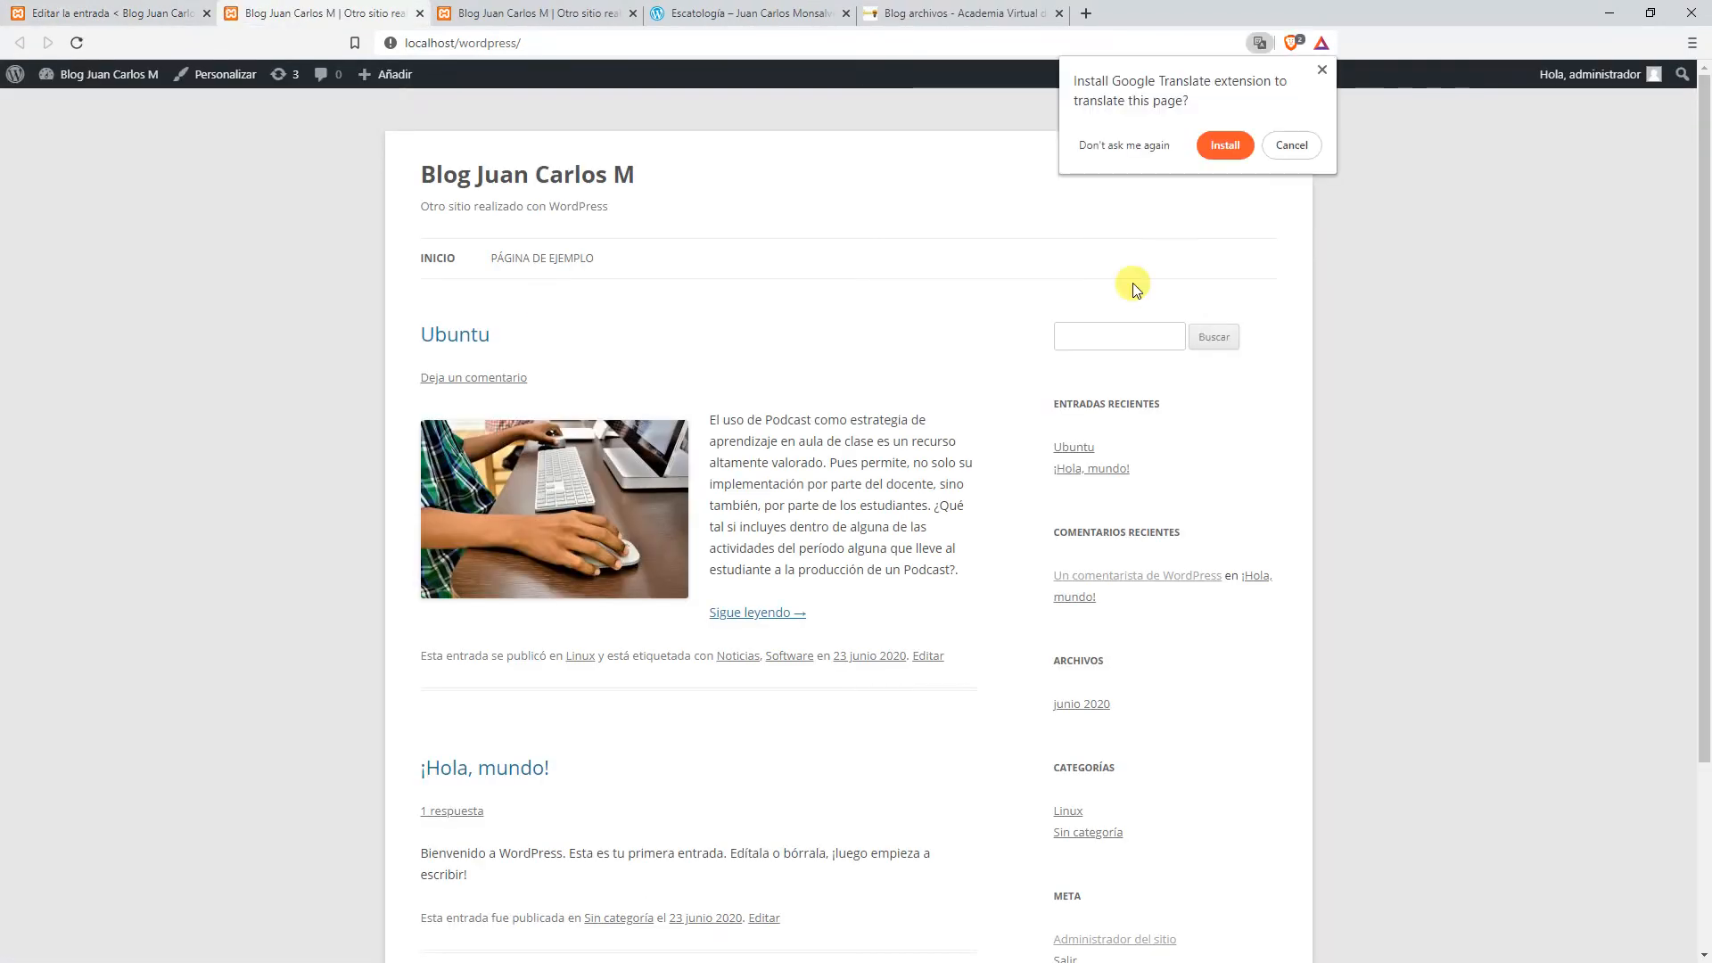
{"action": "left_click", "coordinate": [1319, 68]}
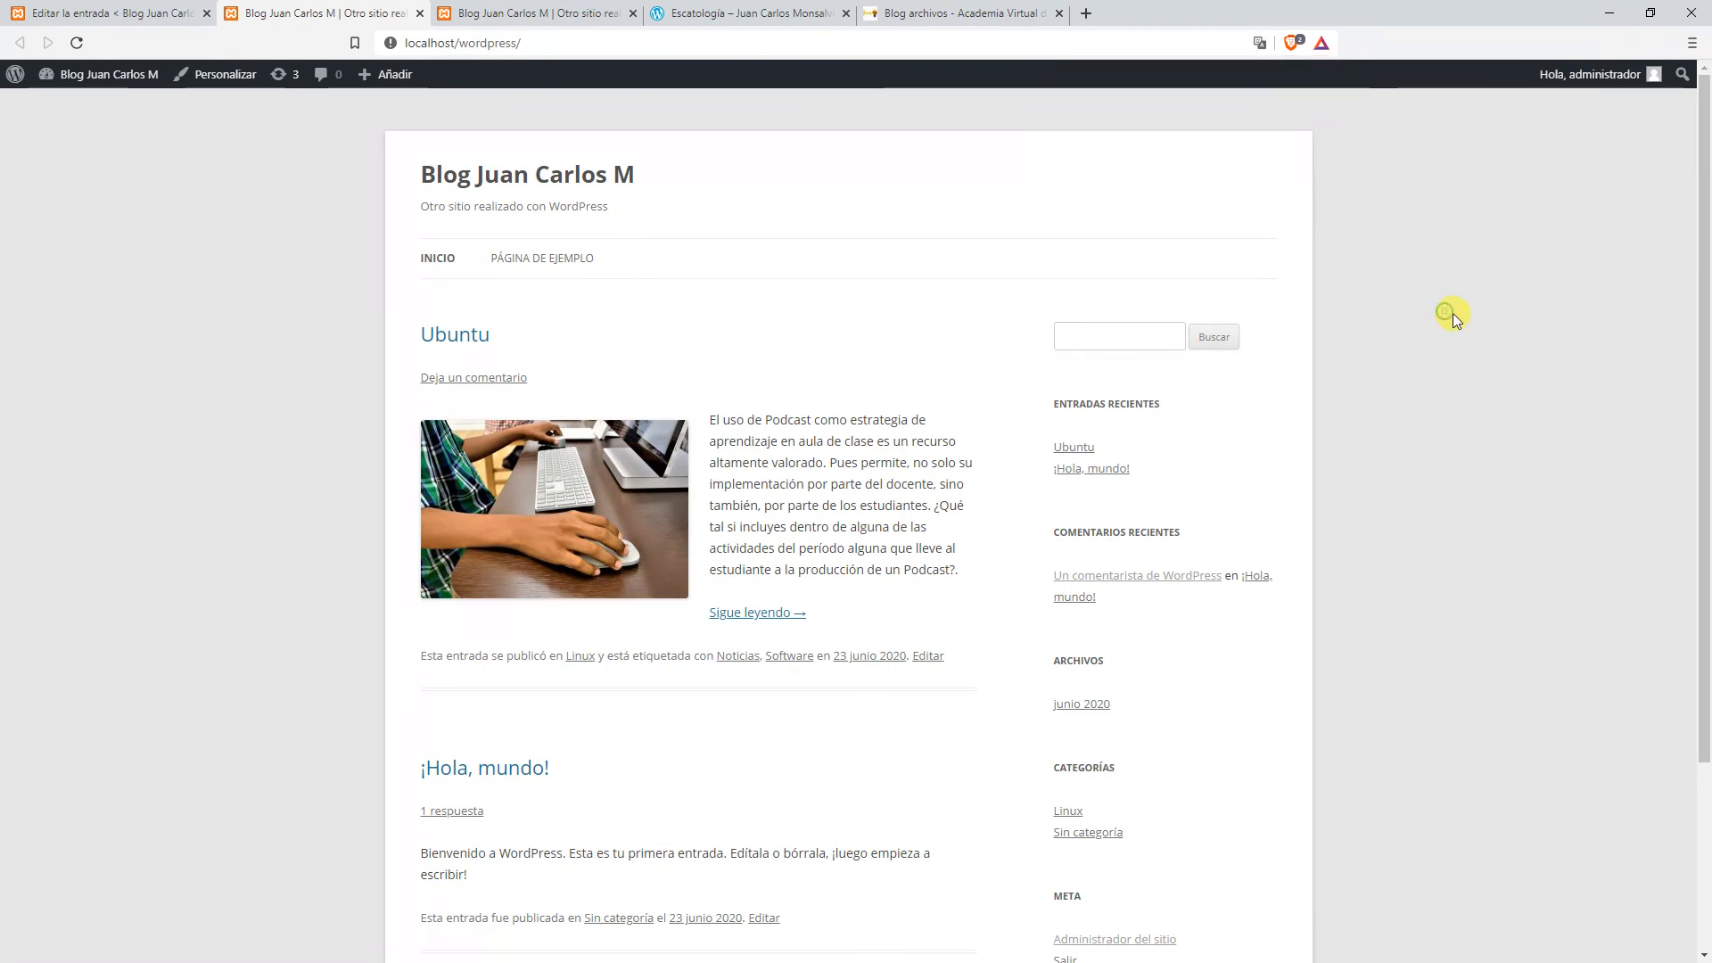
{"action": "scroll", "coordinate": [856, 410], "scroll_direction": "down", "scroll_amount": 2}
{"action": "scroll", "coordinate": [822, 383], "scroll_direction": "up", "scroll_amount": 2}
{"action": "scroll", "coordinate": [830, 377], "scroll_direction": "down", "scroll_amount": 3}
{"action": "scroll", "coordinate": [829, 376], "scroll_direction": "up", "scroll_amount": 3}
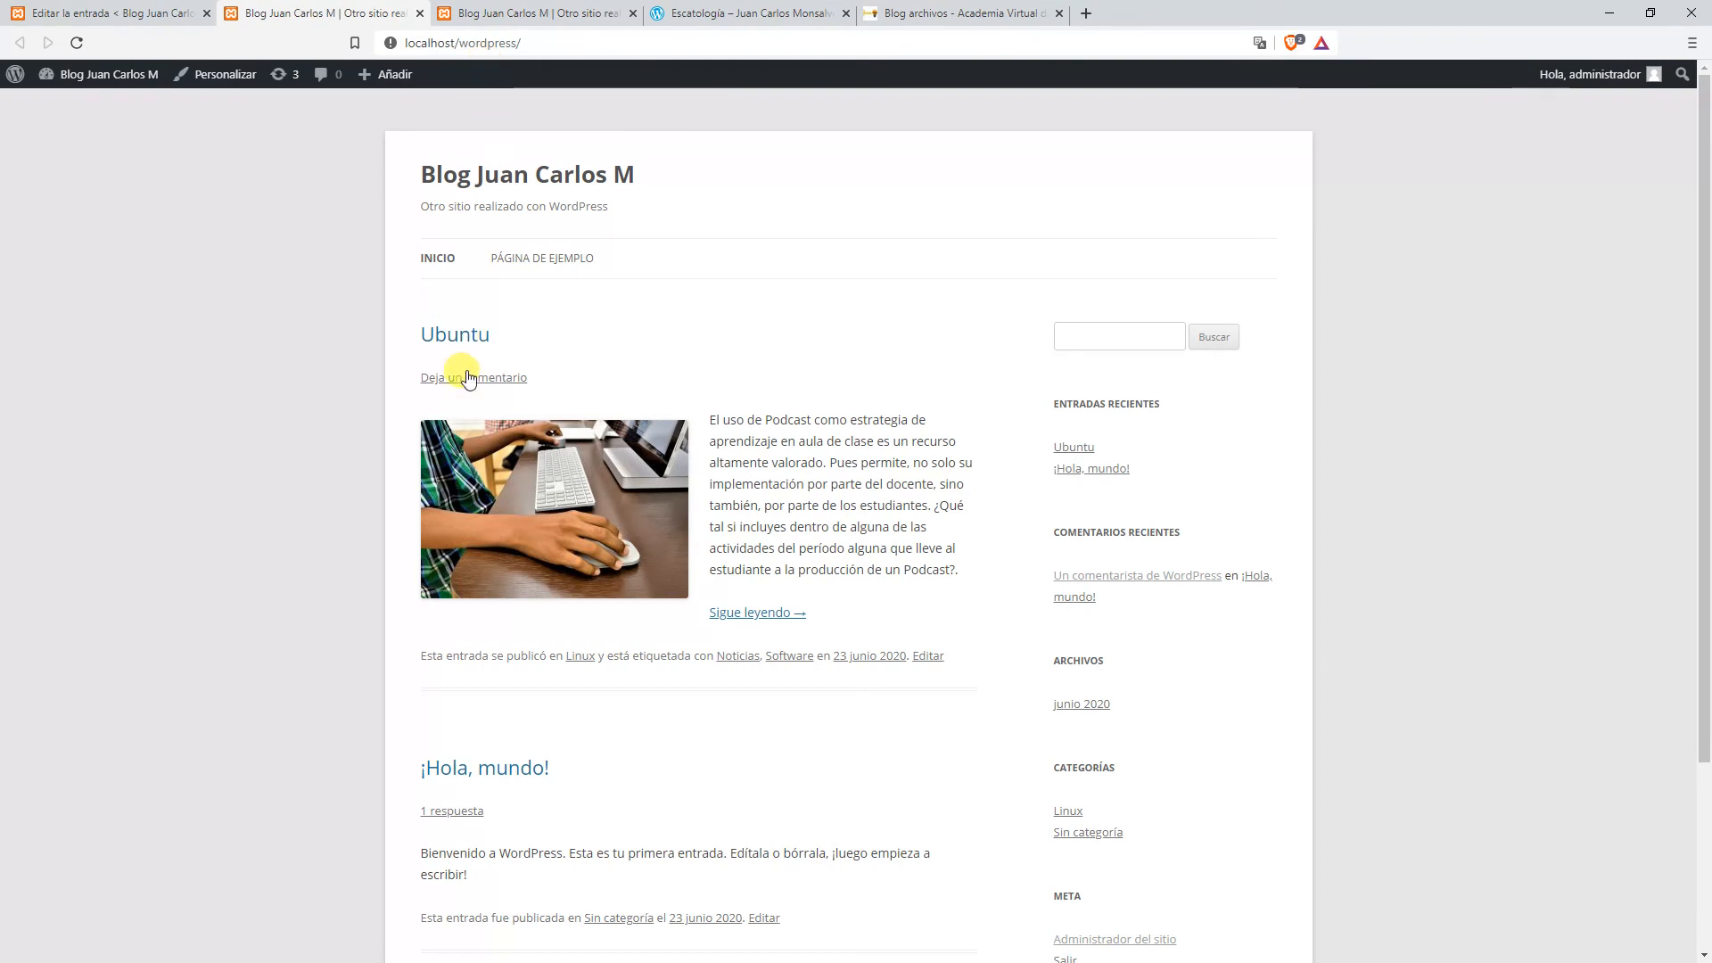
{"action": "left_click_drag", "start_coordinate": [526, 337], "coordinate": [378, 332]}
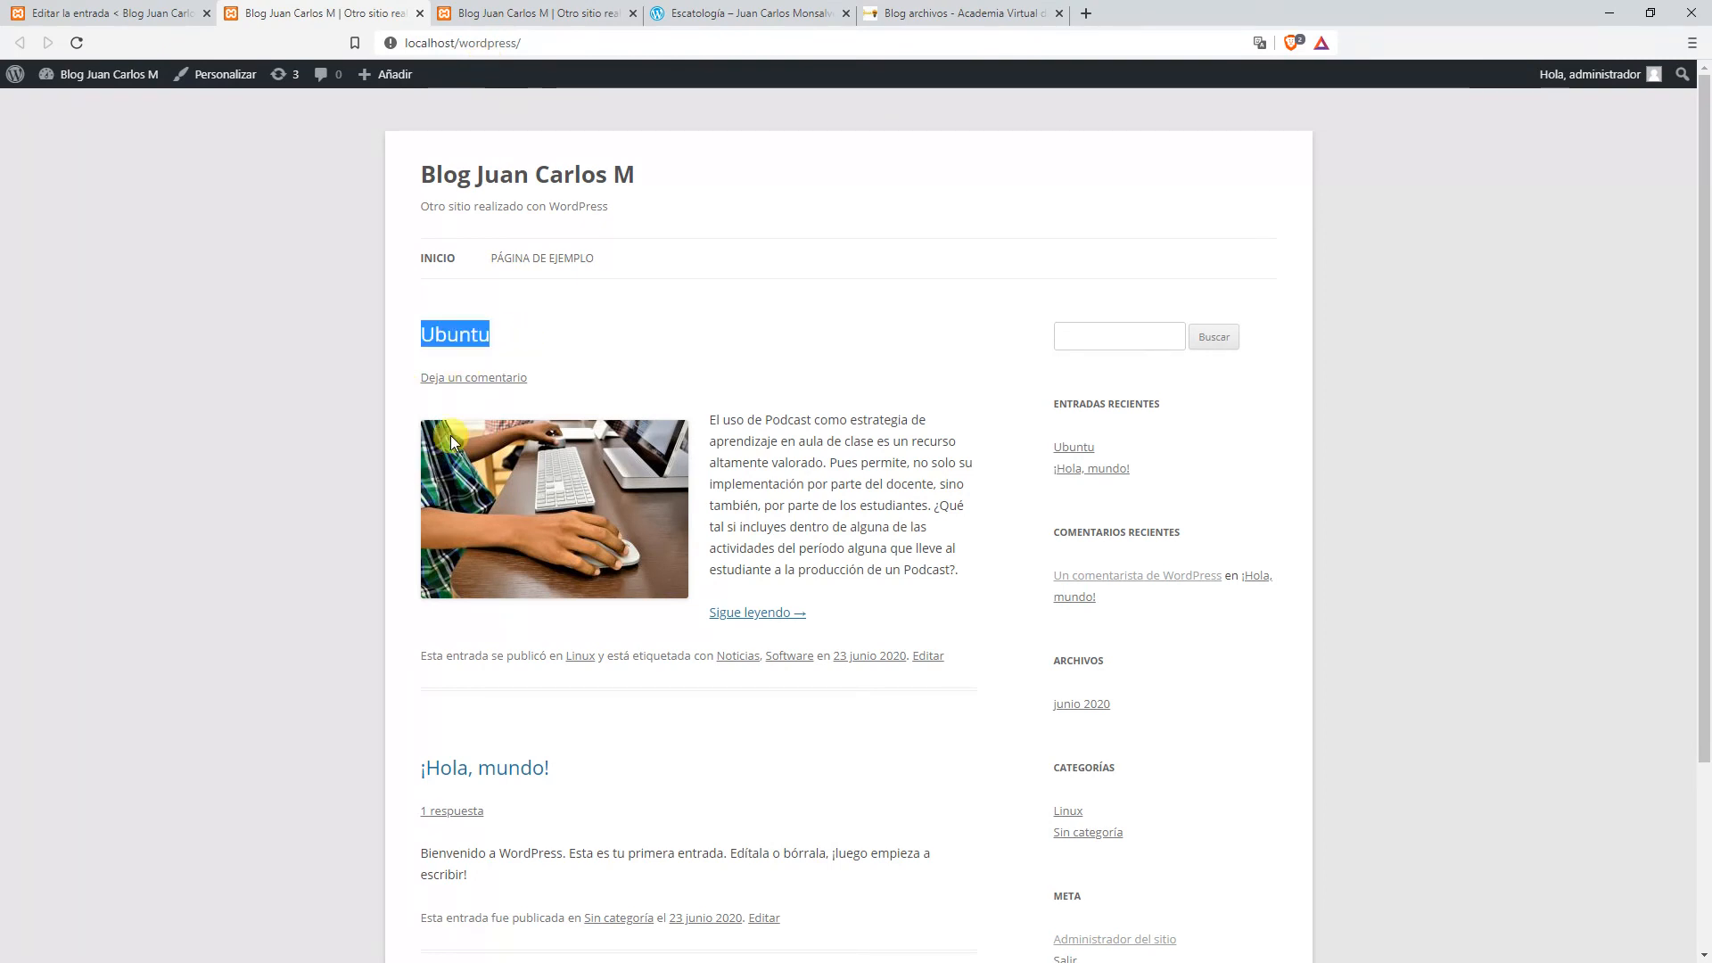
{"action": "left_click_drag", "start_coordinate": [558, 386], "coordinate": [412, 395]}
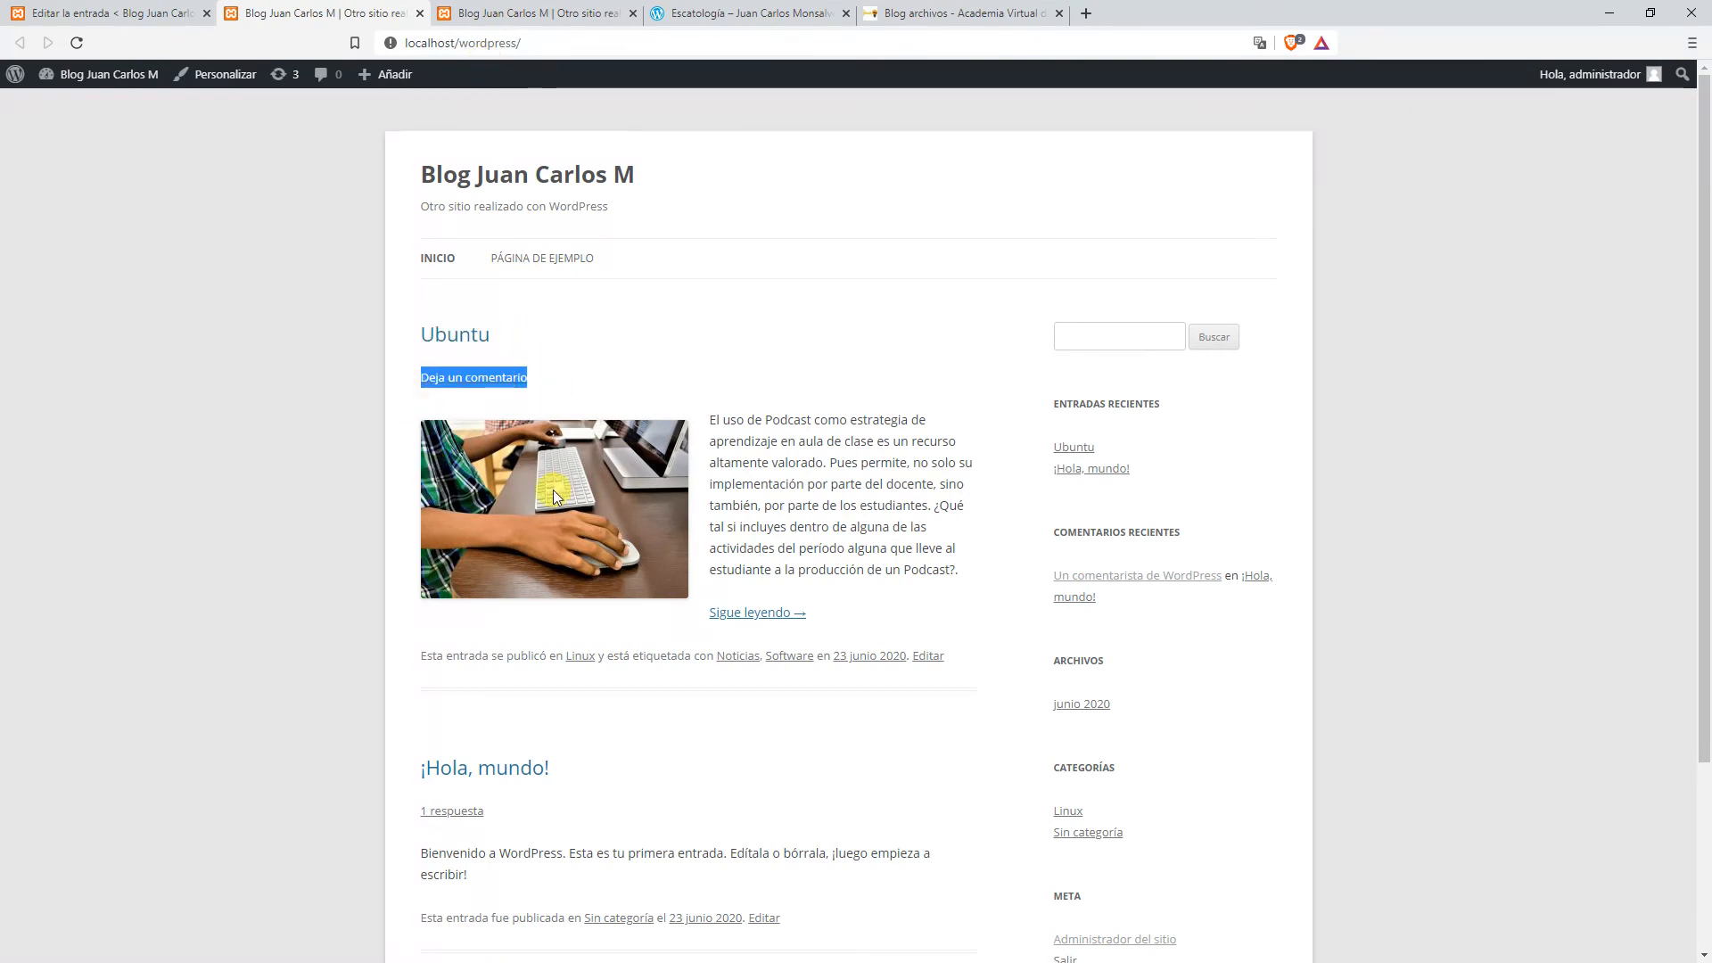
{"action": "left_click_drag", "start_coordinate": [745, 421], "coordinate": [875, 527]}
{"action": "left_click", "coordinate": [807, 462]}
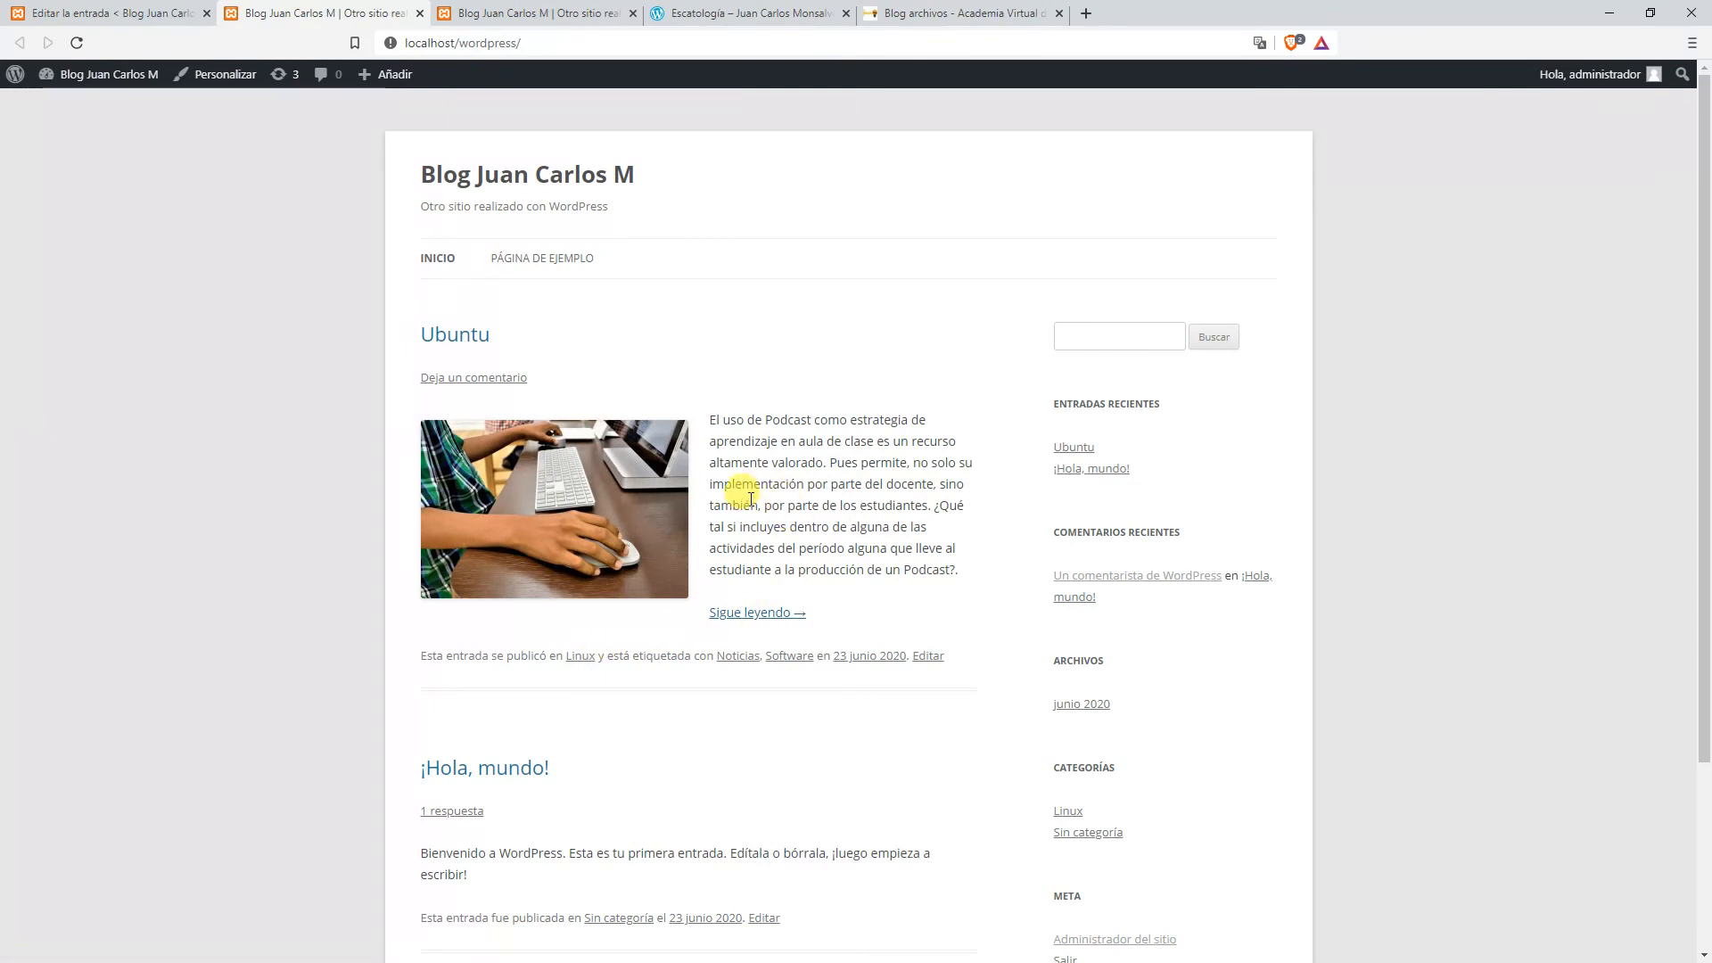
{"action": "scroll", "coordinate": [759, 497], "scroll_direction": "down", "scroll_amount": 2}
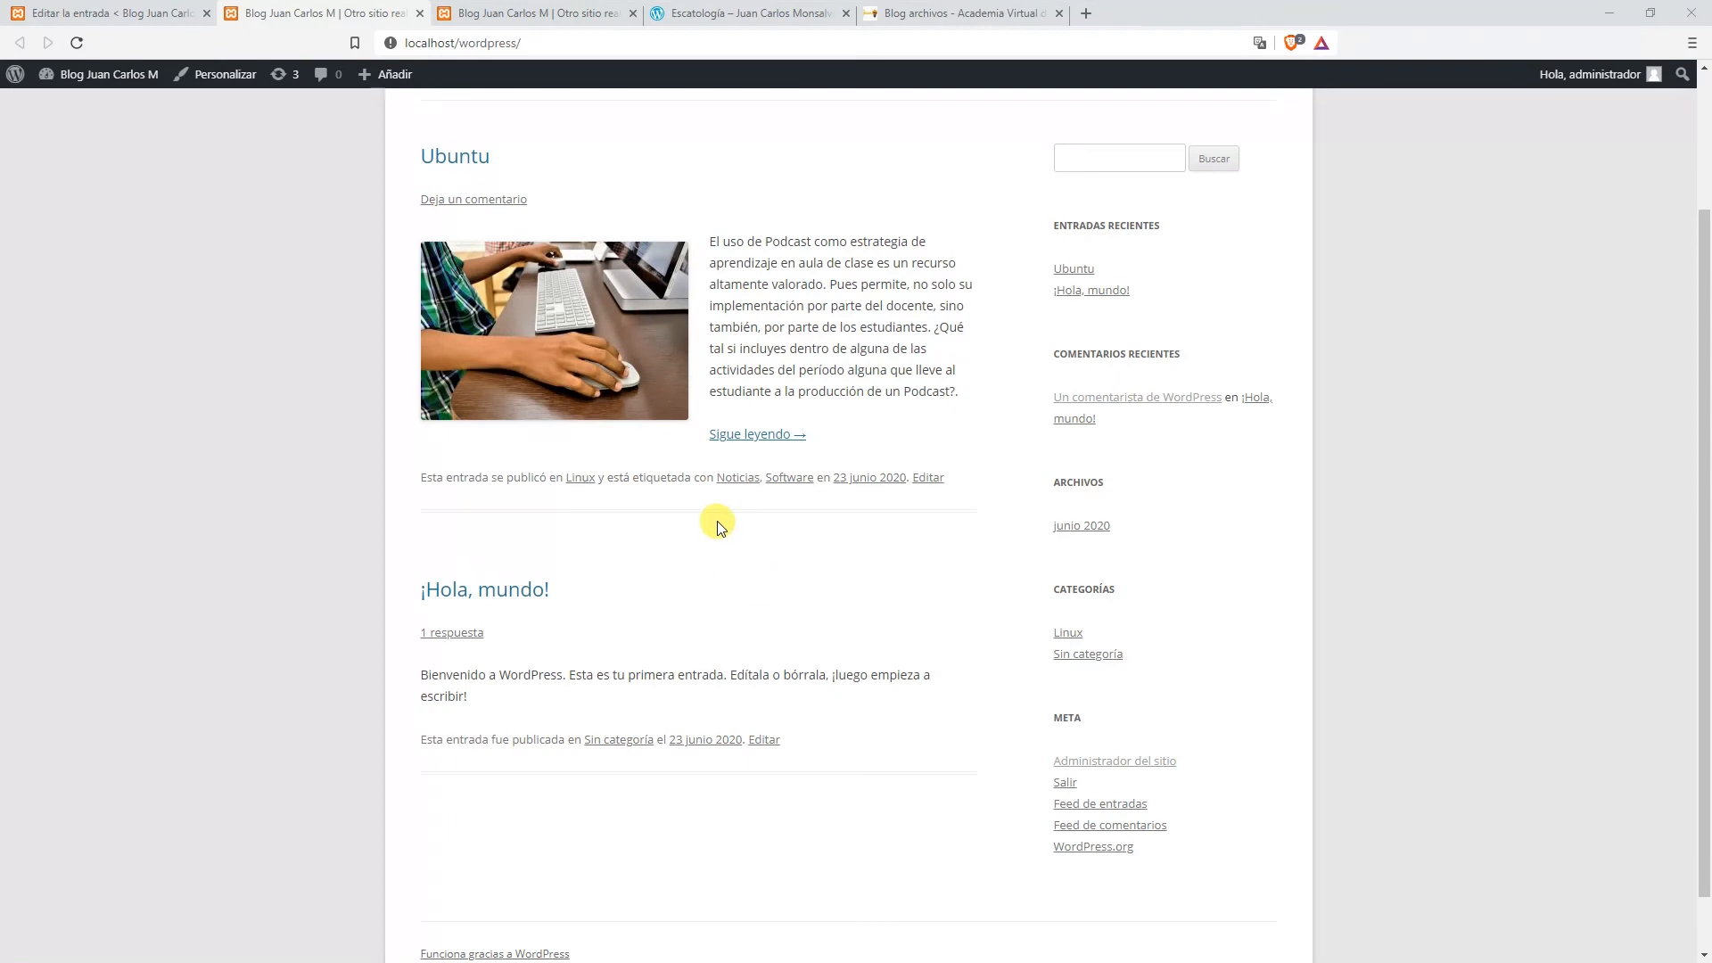
Return to the Ubuntu post's editor and review its format, category, tag and featured image settings.
{"action": "left_click", "coordinate": [89, 15]}
{"action": "scroll", "coordinate": [1476, 489], "scroll_direction": "down", "scroll_amount": 4}
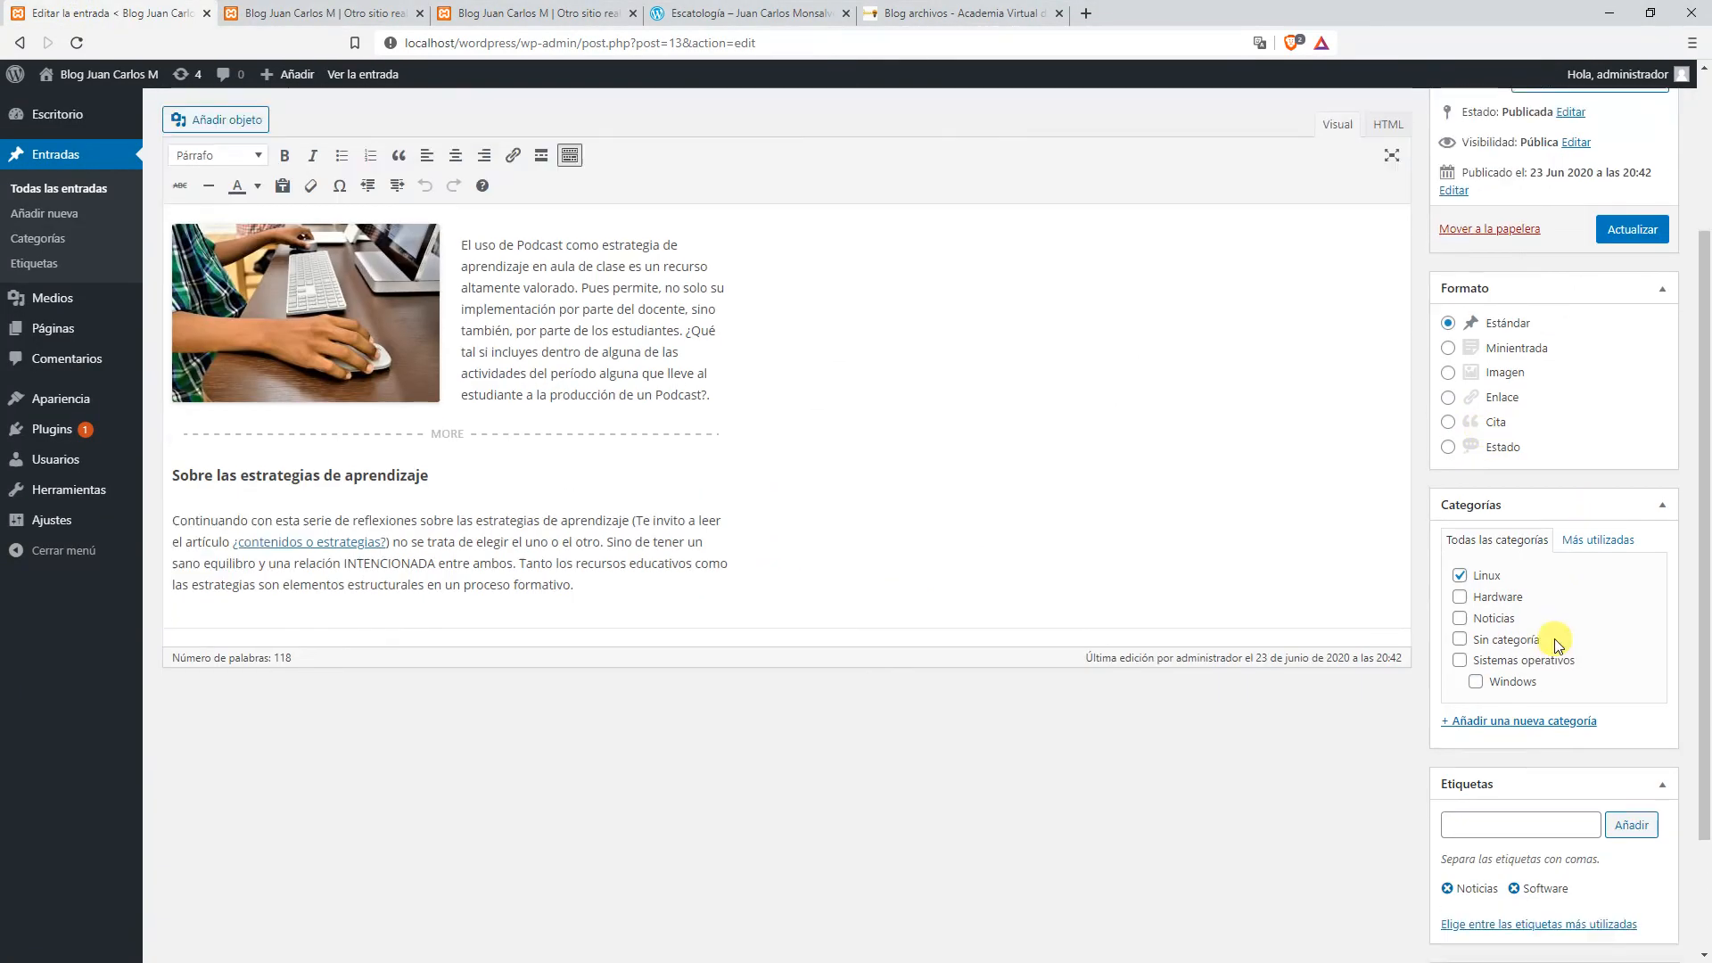
{"action": "scroll", "coordinate": [1480, 536], "scroll_direction": "down", "scroll_amount": 1}
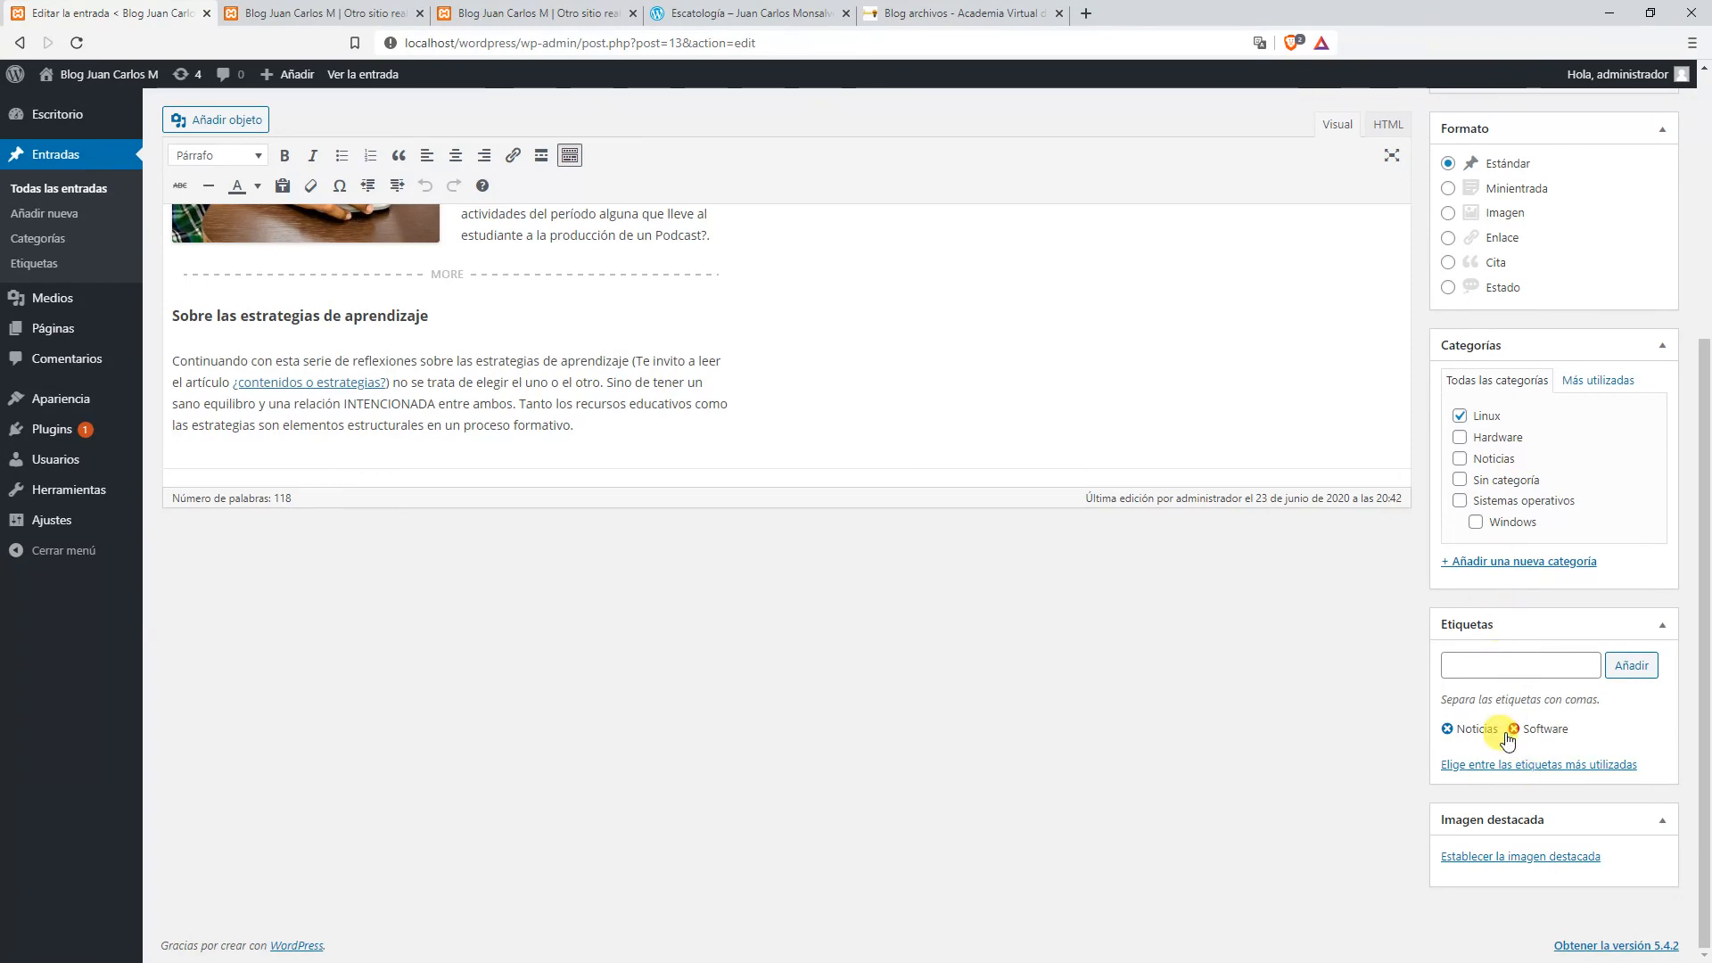
{"action": "scroll", "coordinate": [688, 452], "scroll_direction": "up", "scroll_amount": 5}
{"action": "scroll", "coordinate": [1282, 888], "scroll_direction": "down", "scroll_amount": 5}
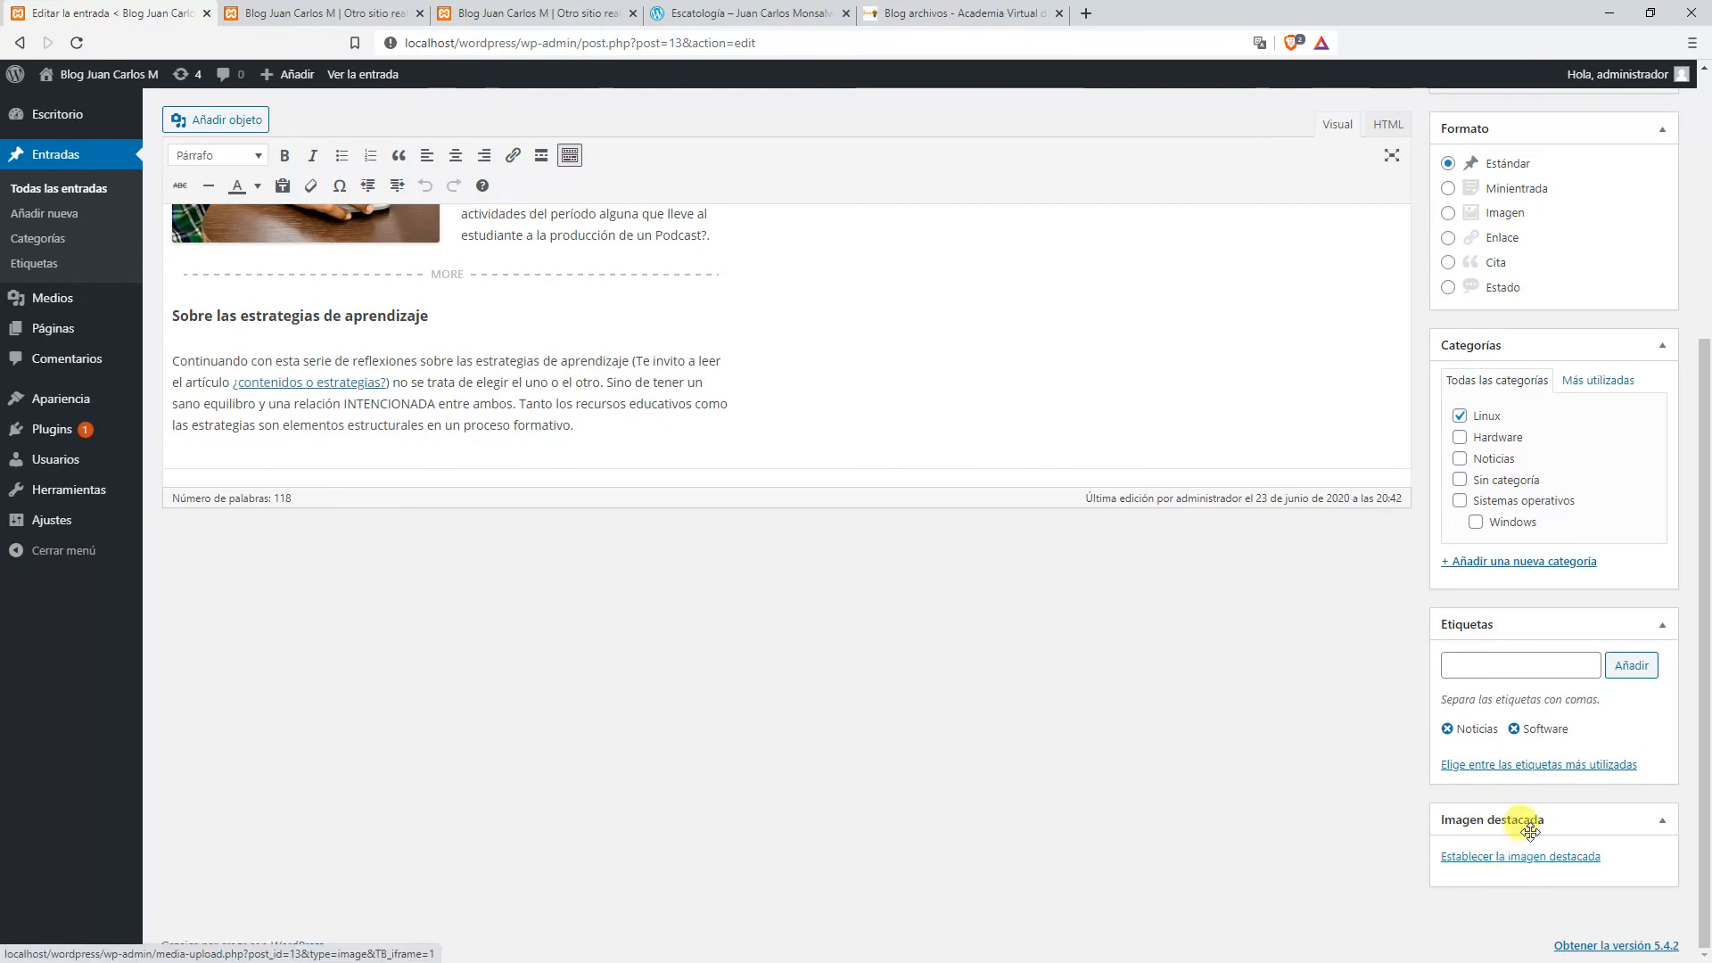
Examine how featured images appear on the Academia Virtual de Informática blog and inside its article Como crear un correo electrónico temporal.
{"action": "left_click", "coordinate": [905, 7]}
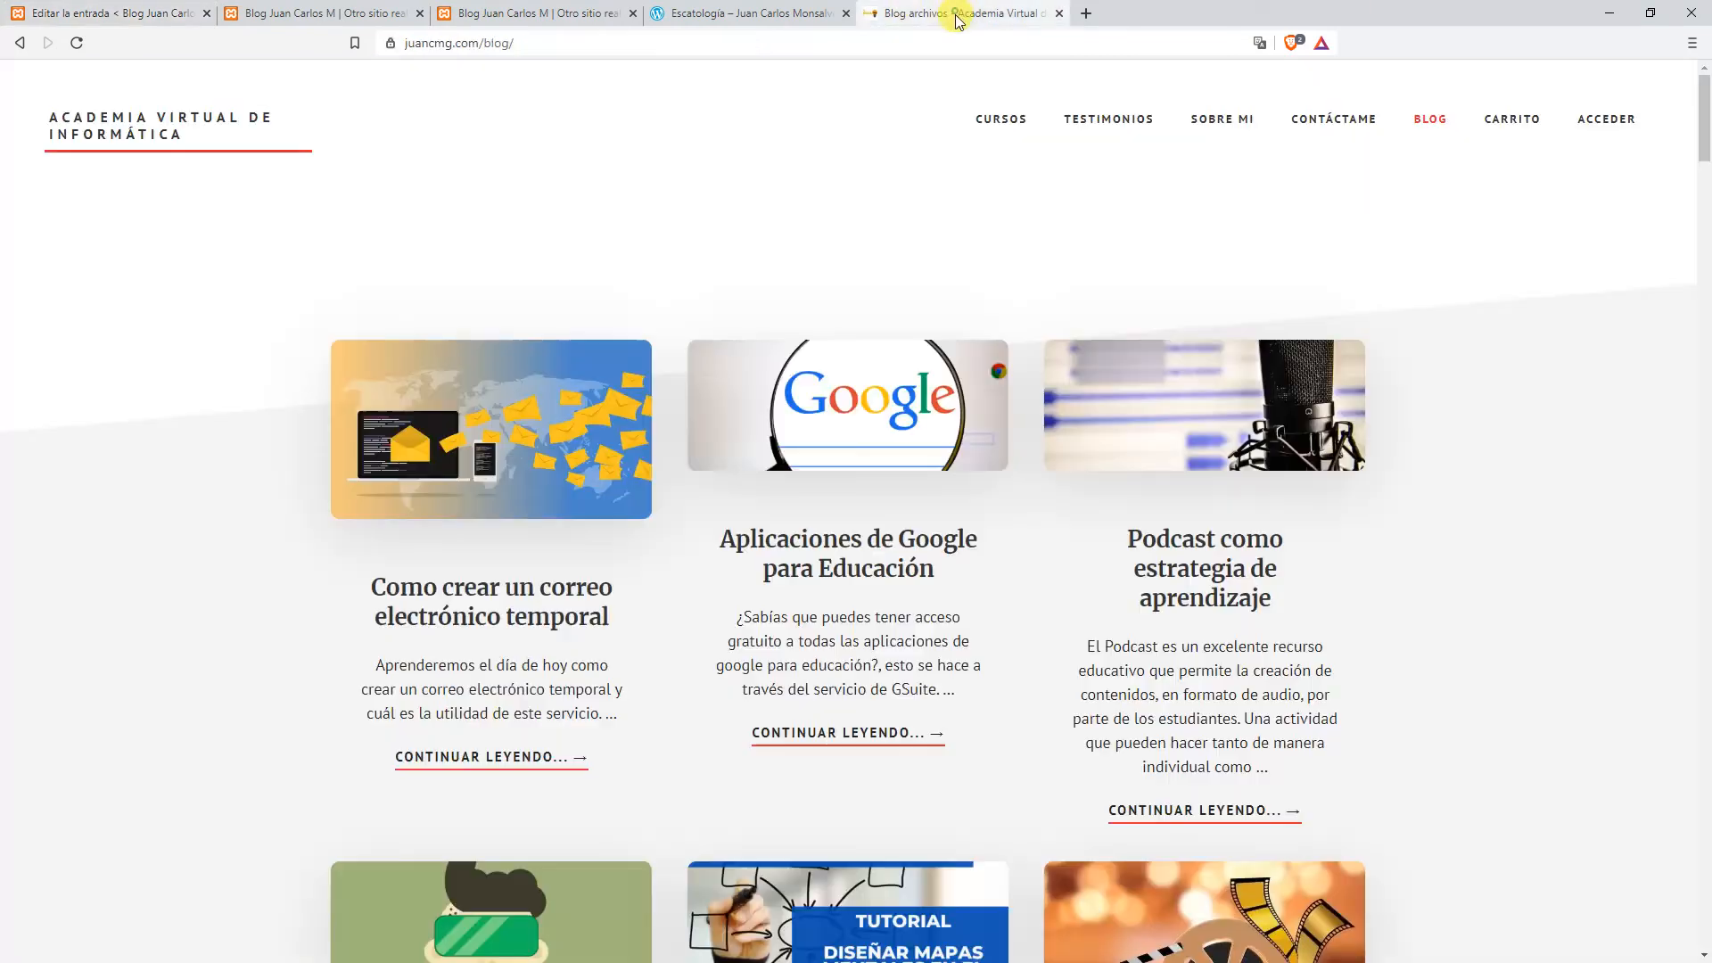
{"action": "left_click", "coordinate": [1424, 130]}
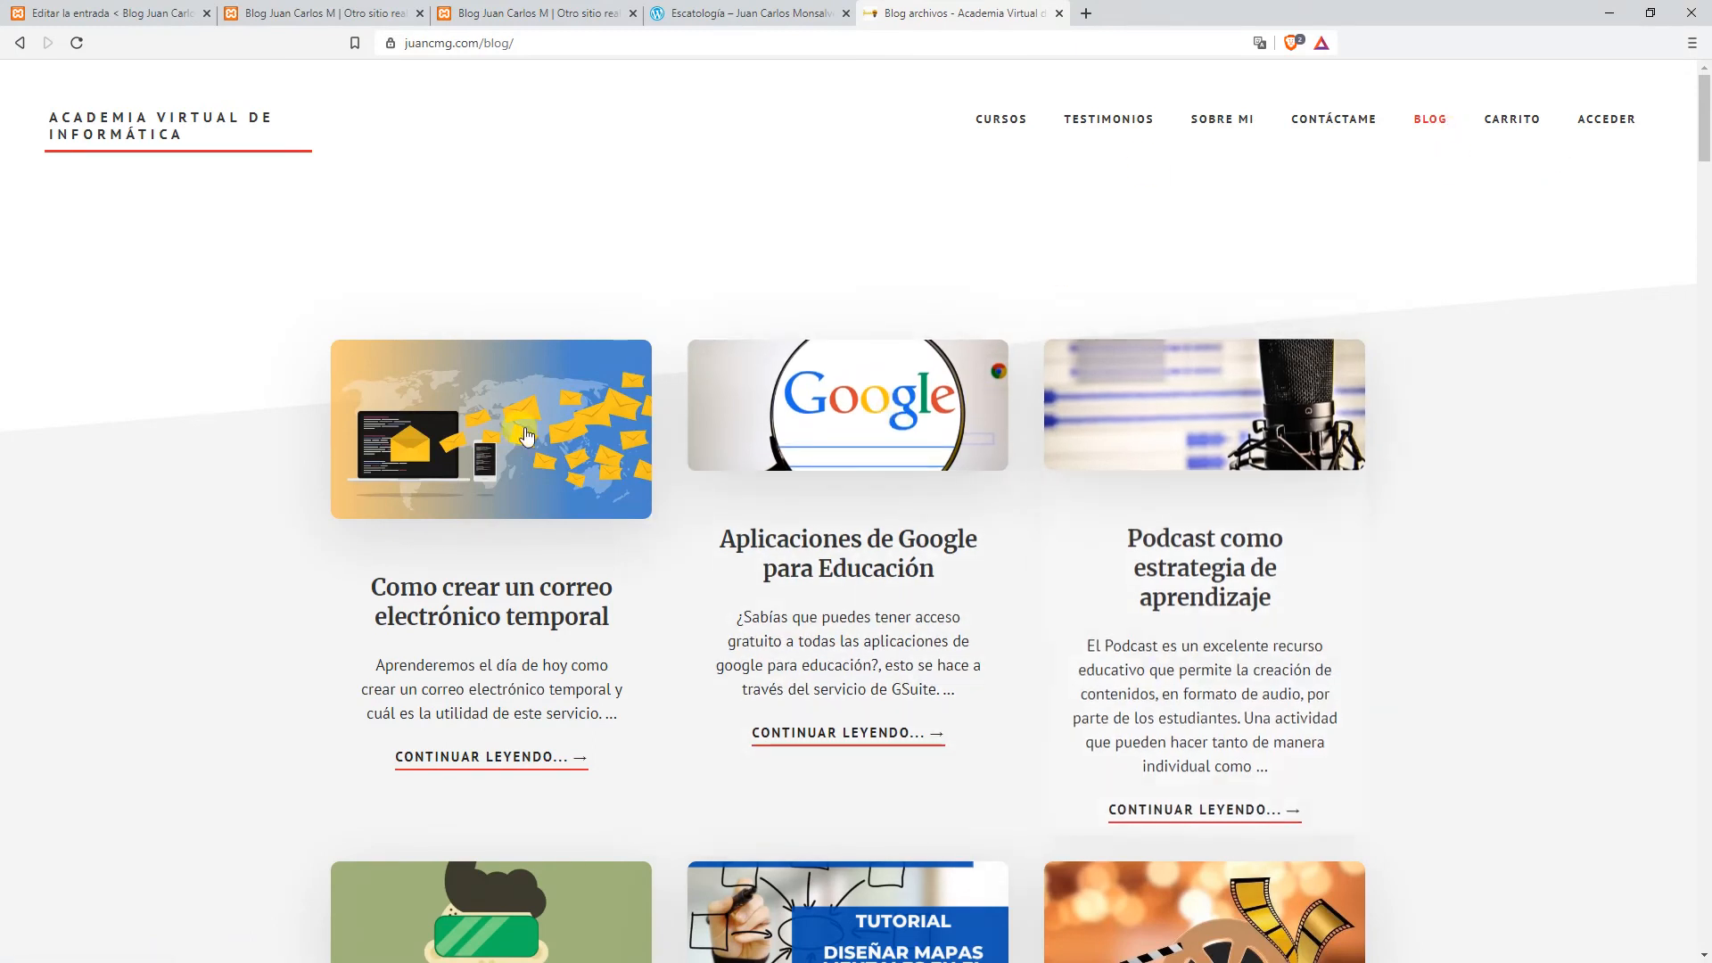
{"action": "scroll", "coordinate": [480, 397], "scroll_direction": "down", "scroll_amount": 3}
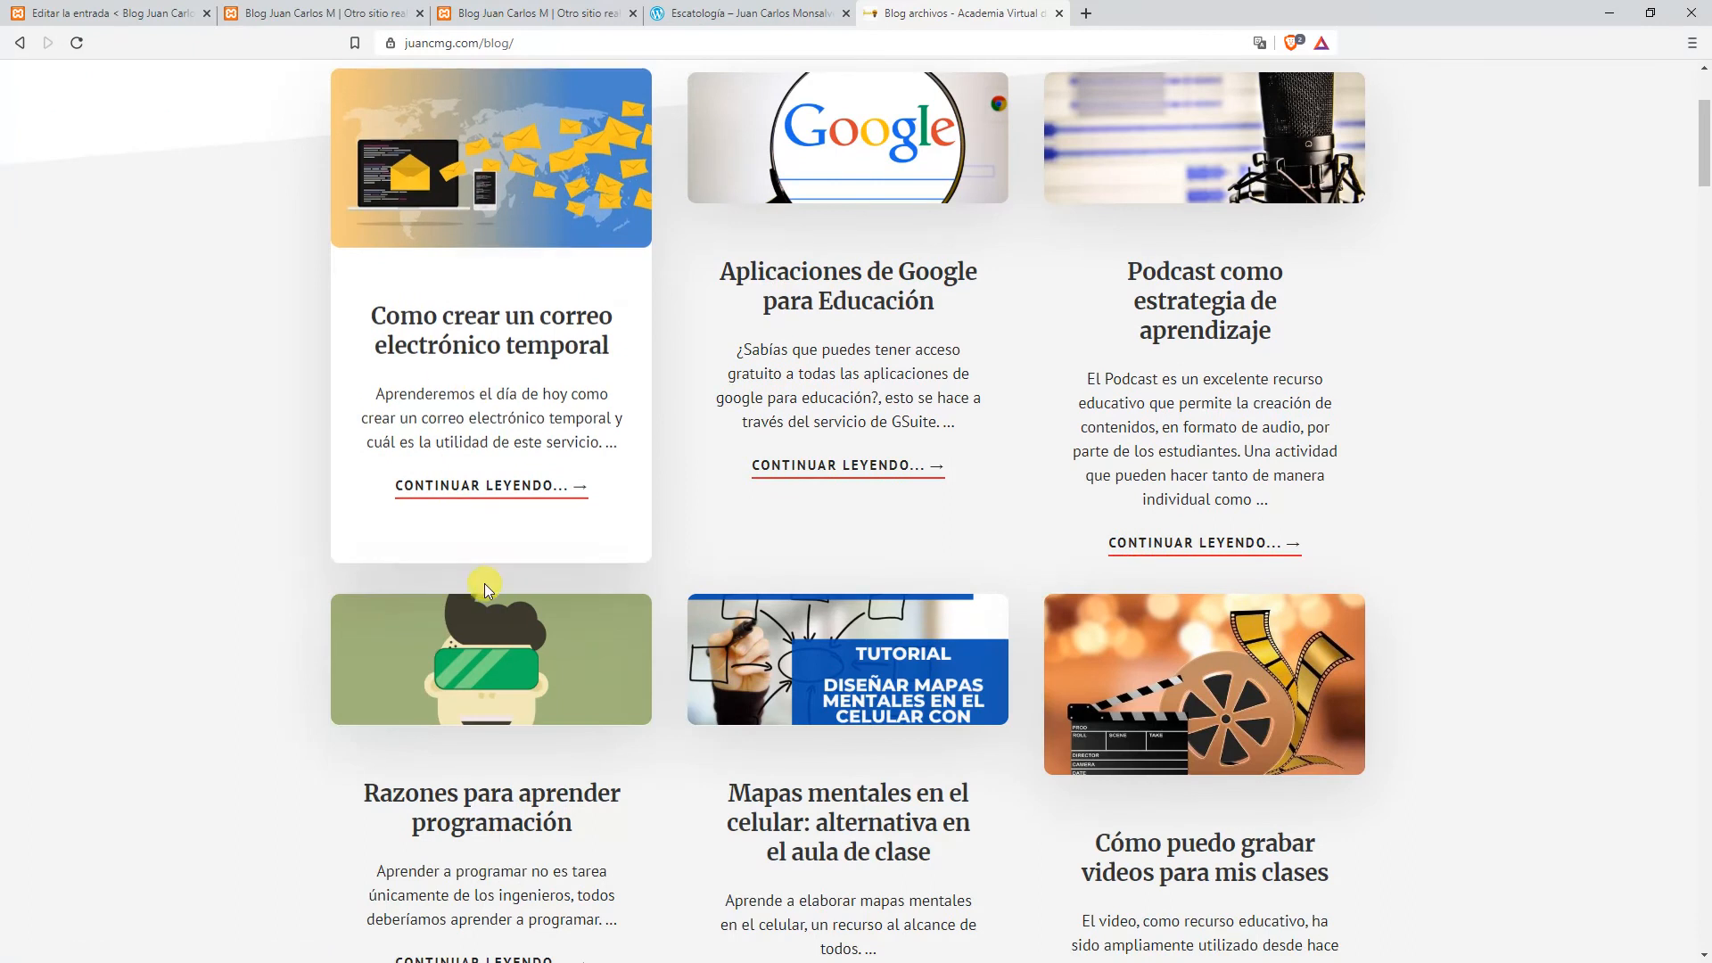
{"action": "scroll", "coordinate": [1235, 661], "scroll_direction": "up", "scroll_amount": 3}
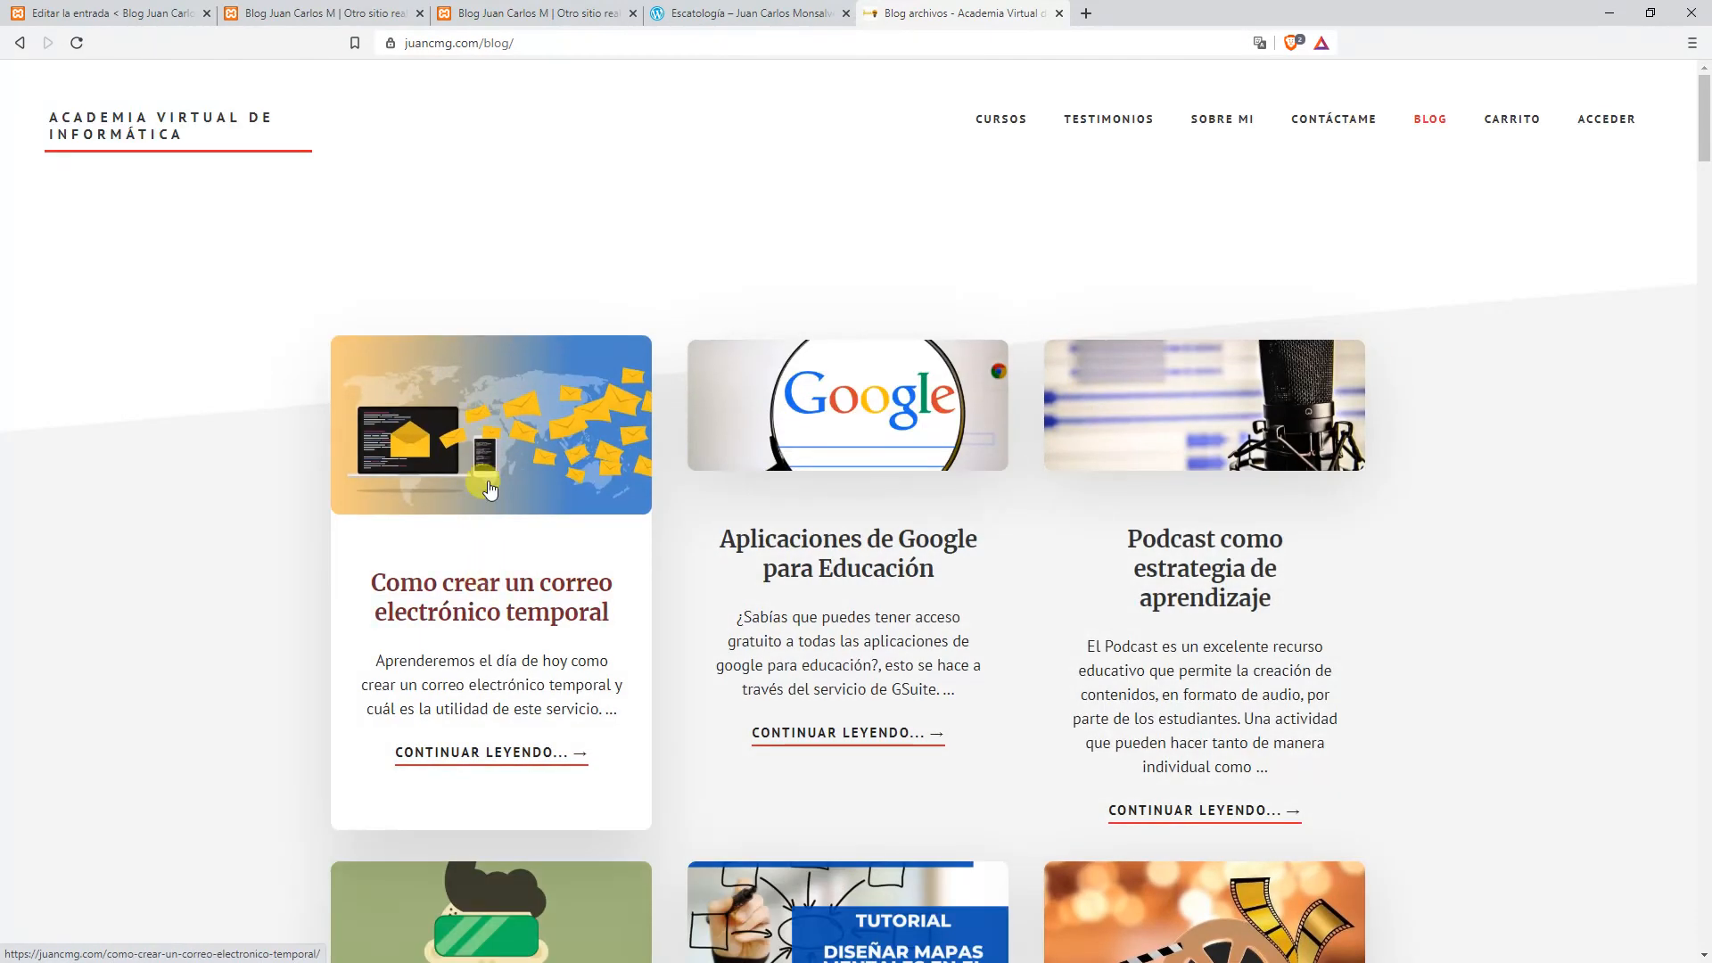
{"action": "left_click", "coordinate": [497, 600]}
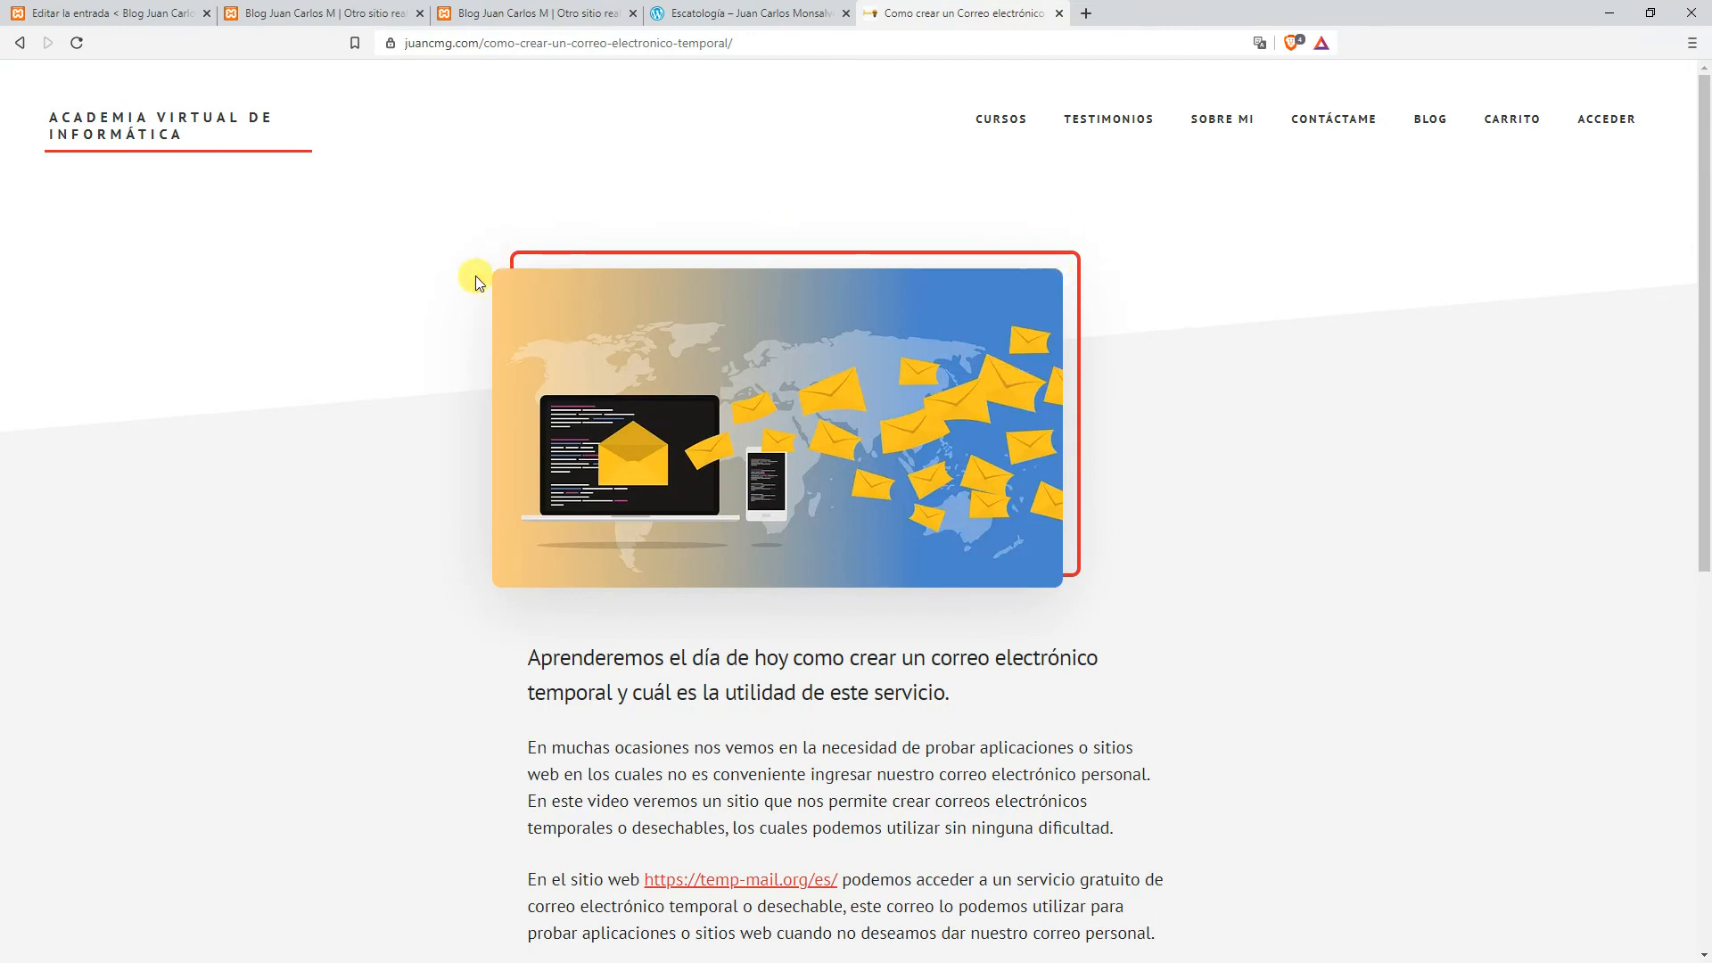
{"action": "scroll", "coordinate": [633, 375], "scroll_direction": "down", "scroll_amount": 7}
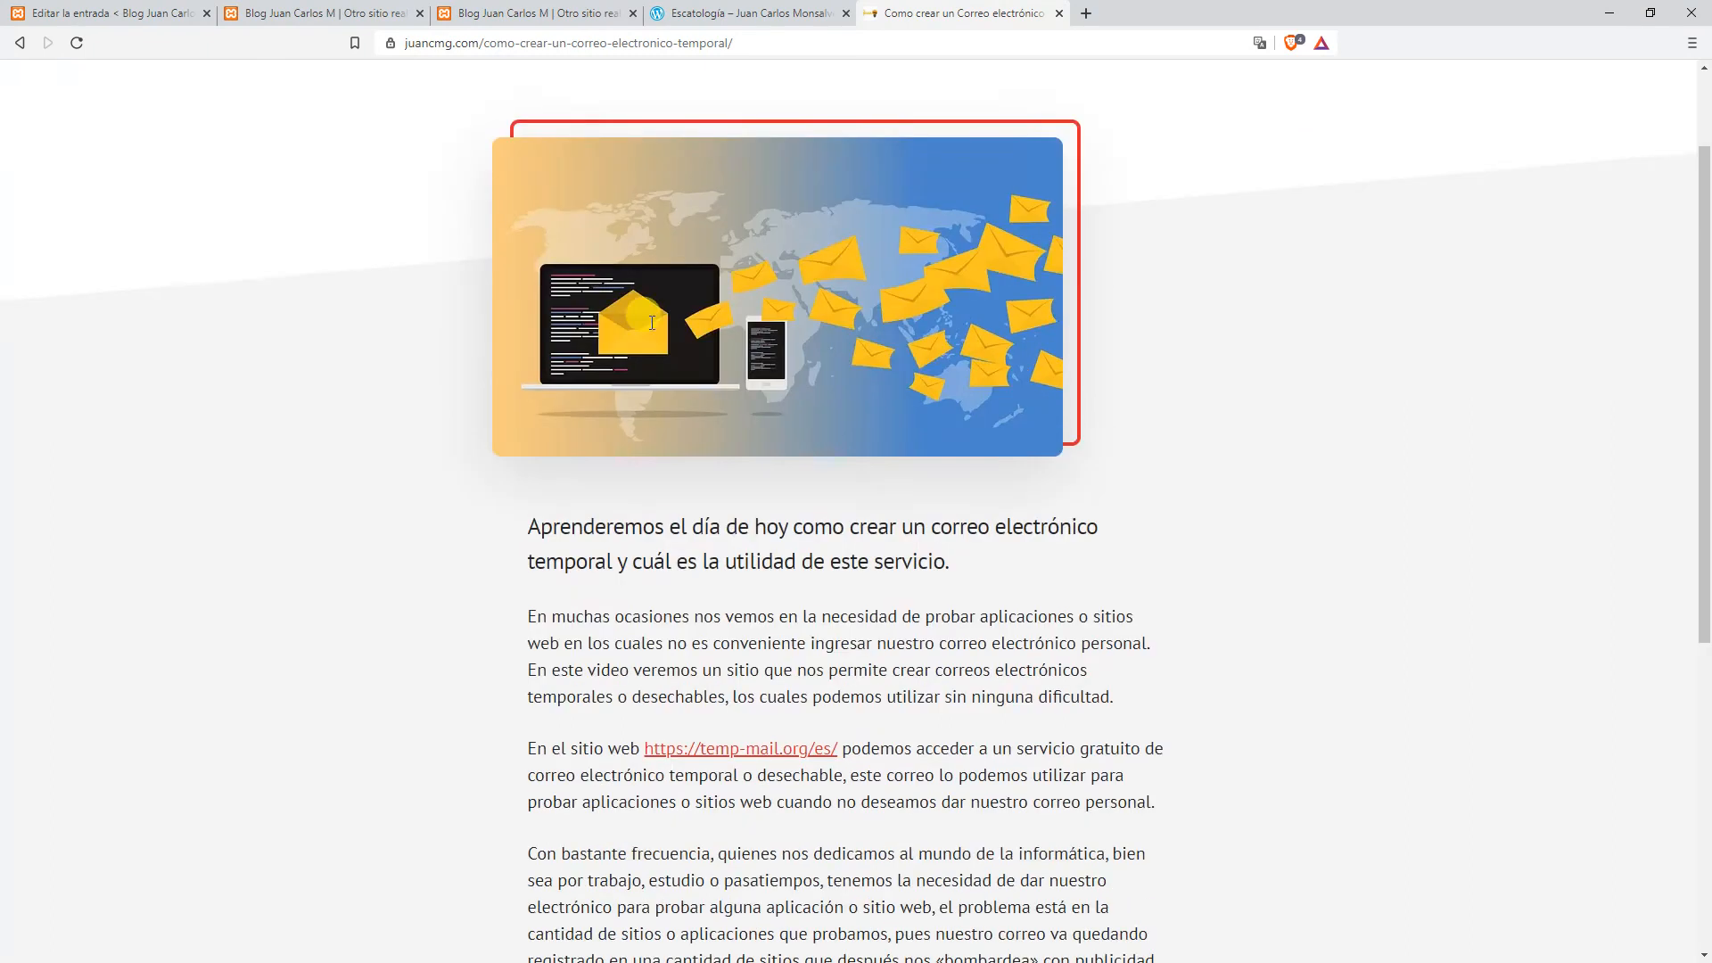
{"action": "scroll", "coordinate": [742, 633], "scroll_direction": "up", "scroll_amount": 5}
{"action": "scroll", "coordinate": [1072, 227], "scroll_direction": "up", "scroll_amount": 3}
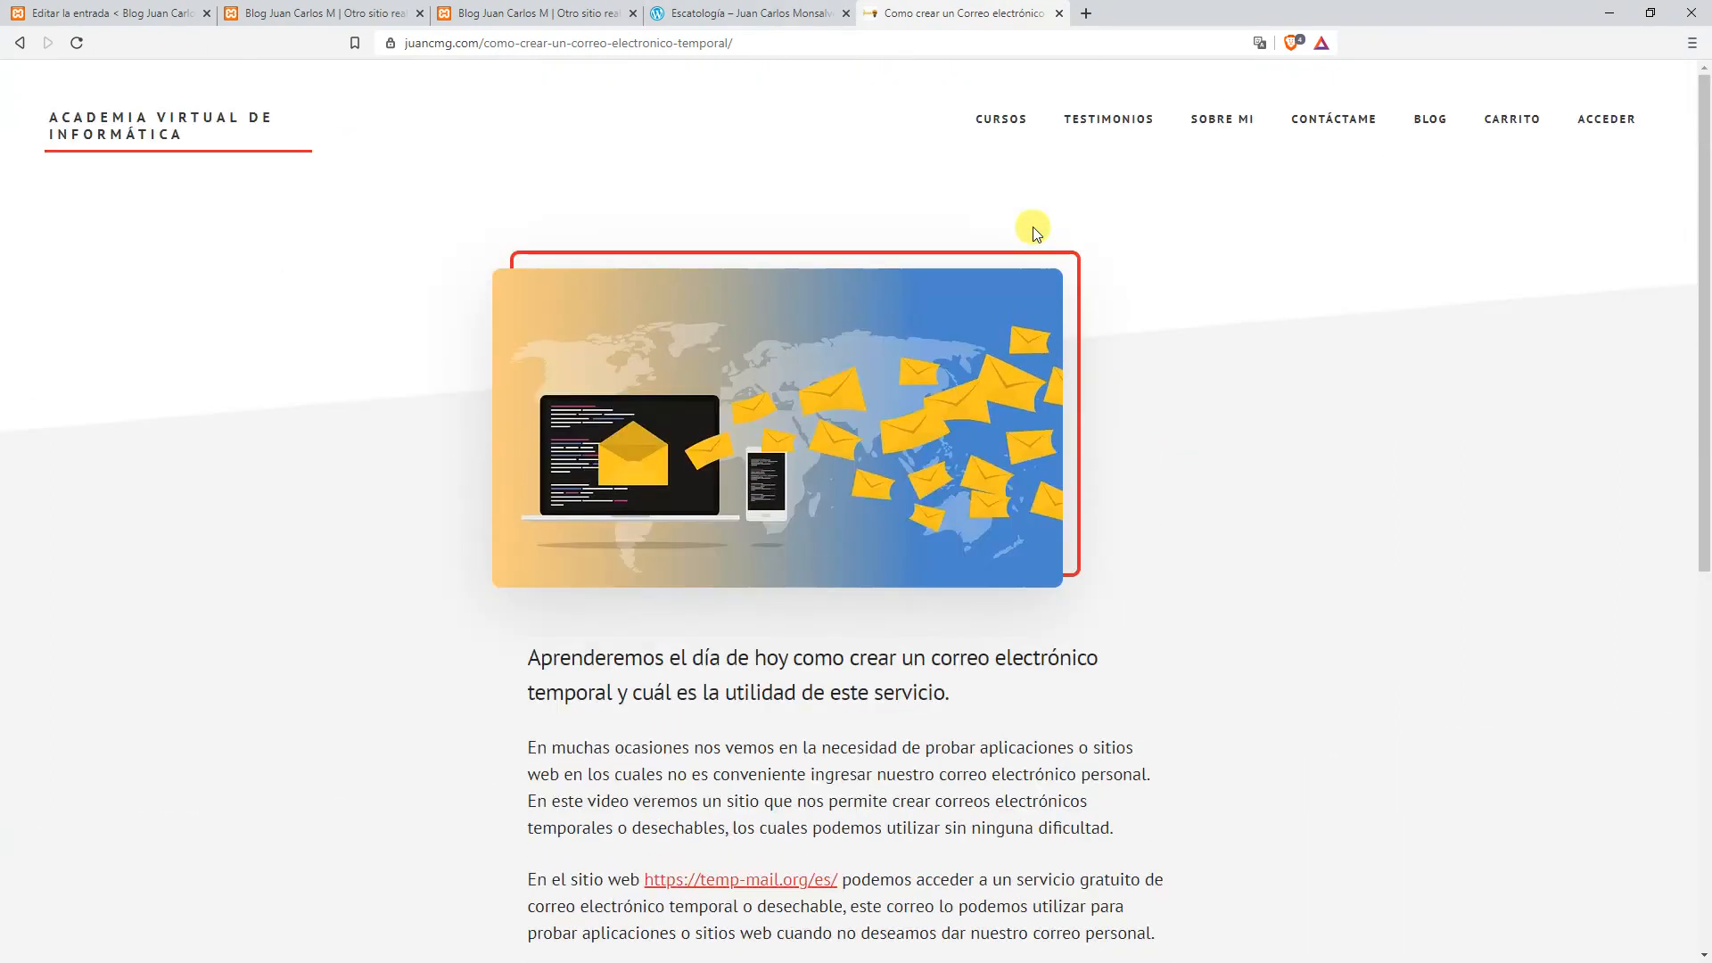
{"action": "left_click", "coordinate": [1430, 118]}
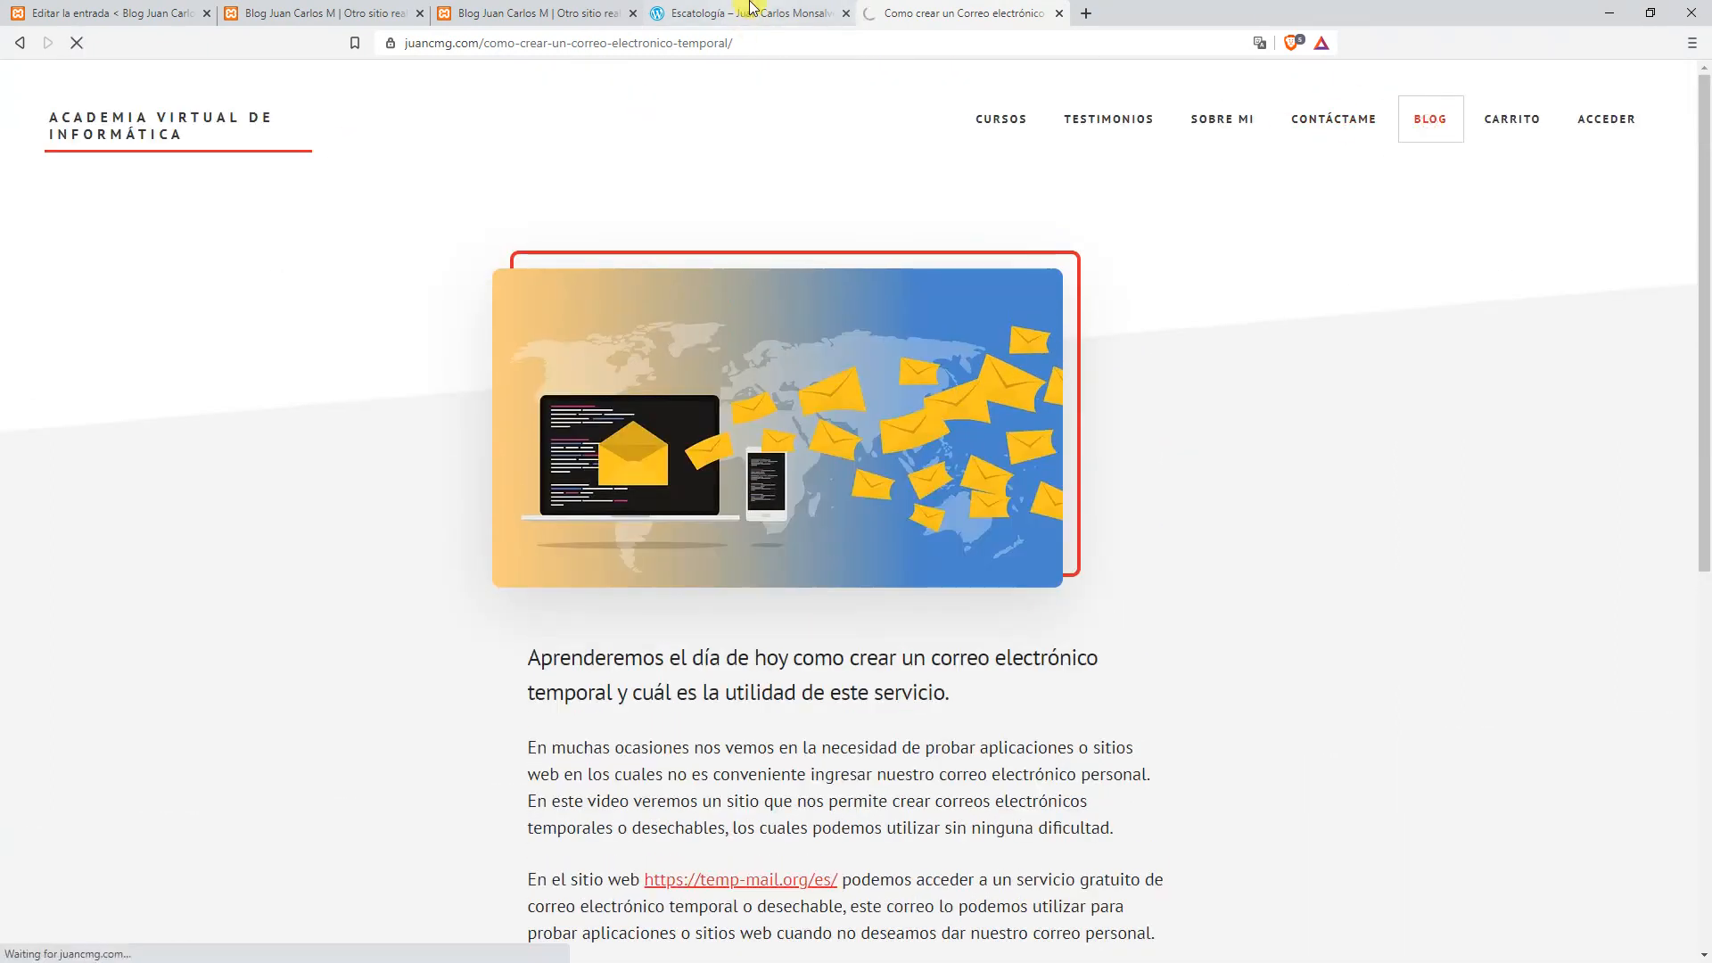
Set the media library picture of hands using a keyboard and mouse as the Ubuntu post's featured image.
{"action": "left_click", "coordinate": [130, 16]}
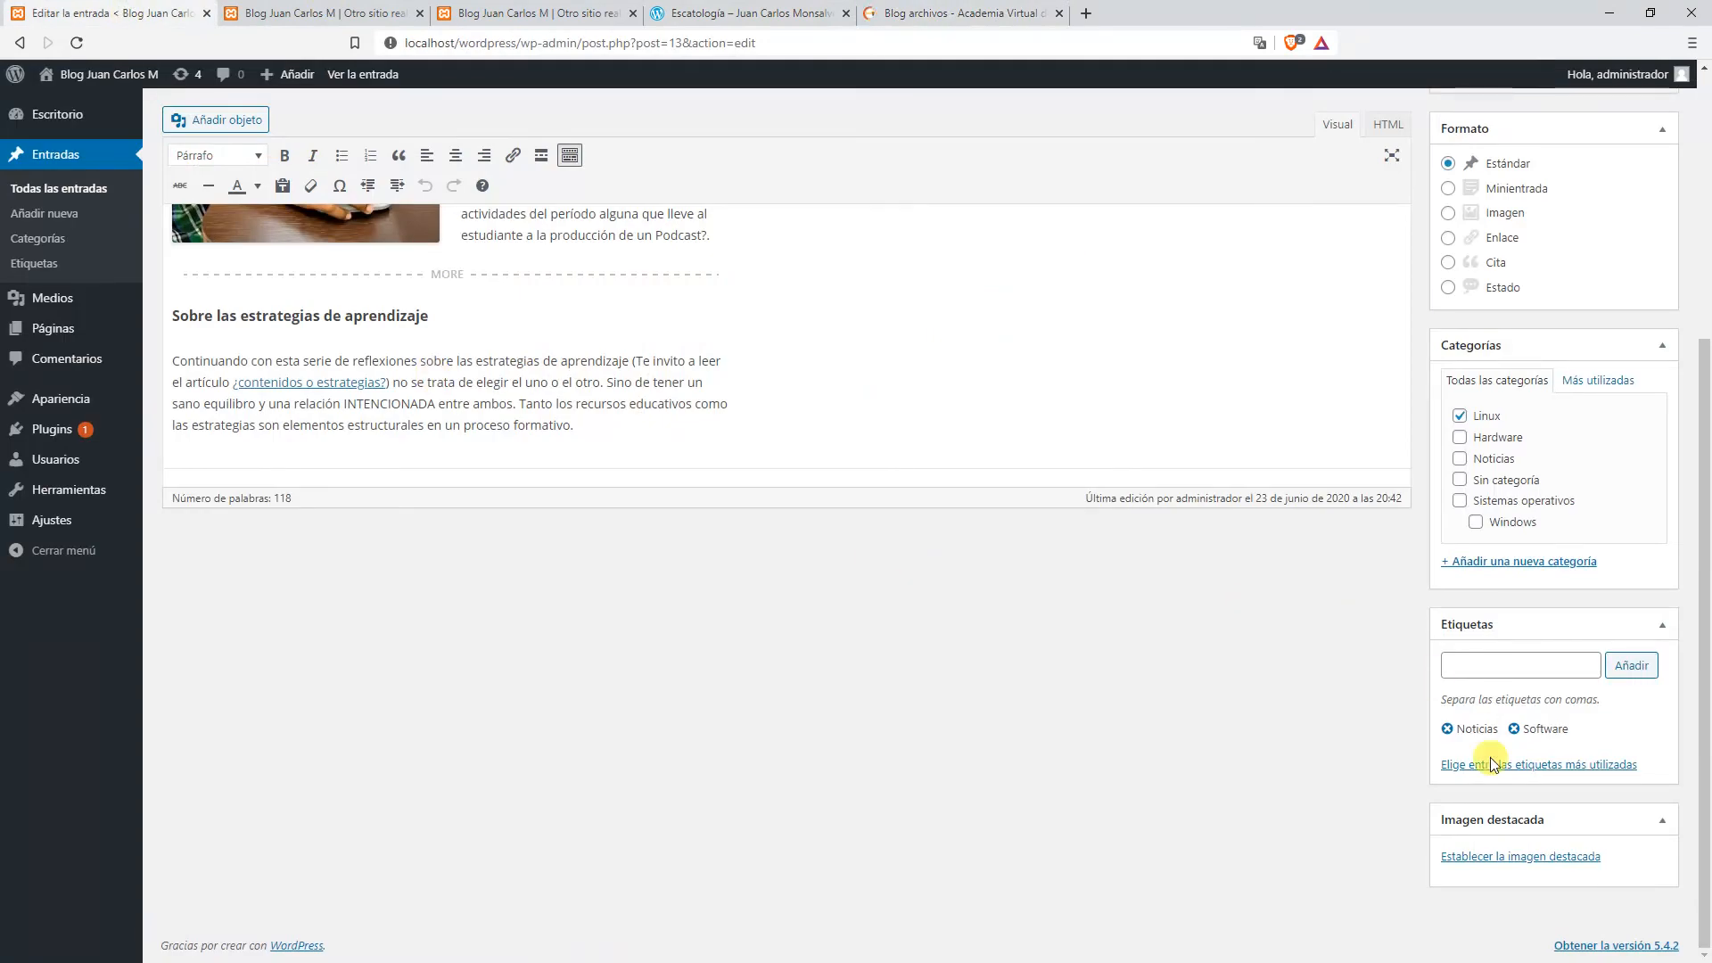
{"action": "left_click", "coordinate": [1507, 857]}
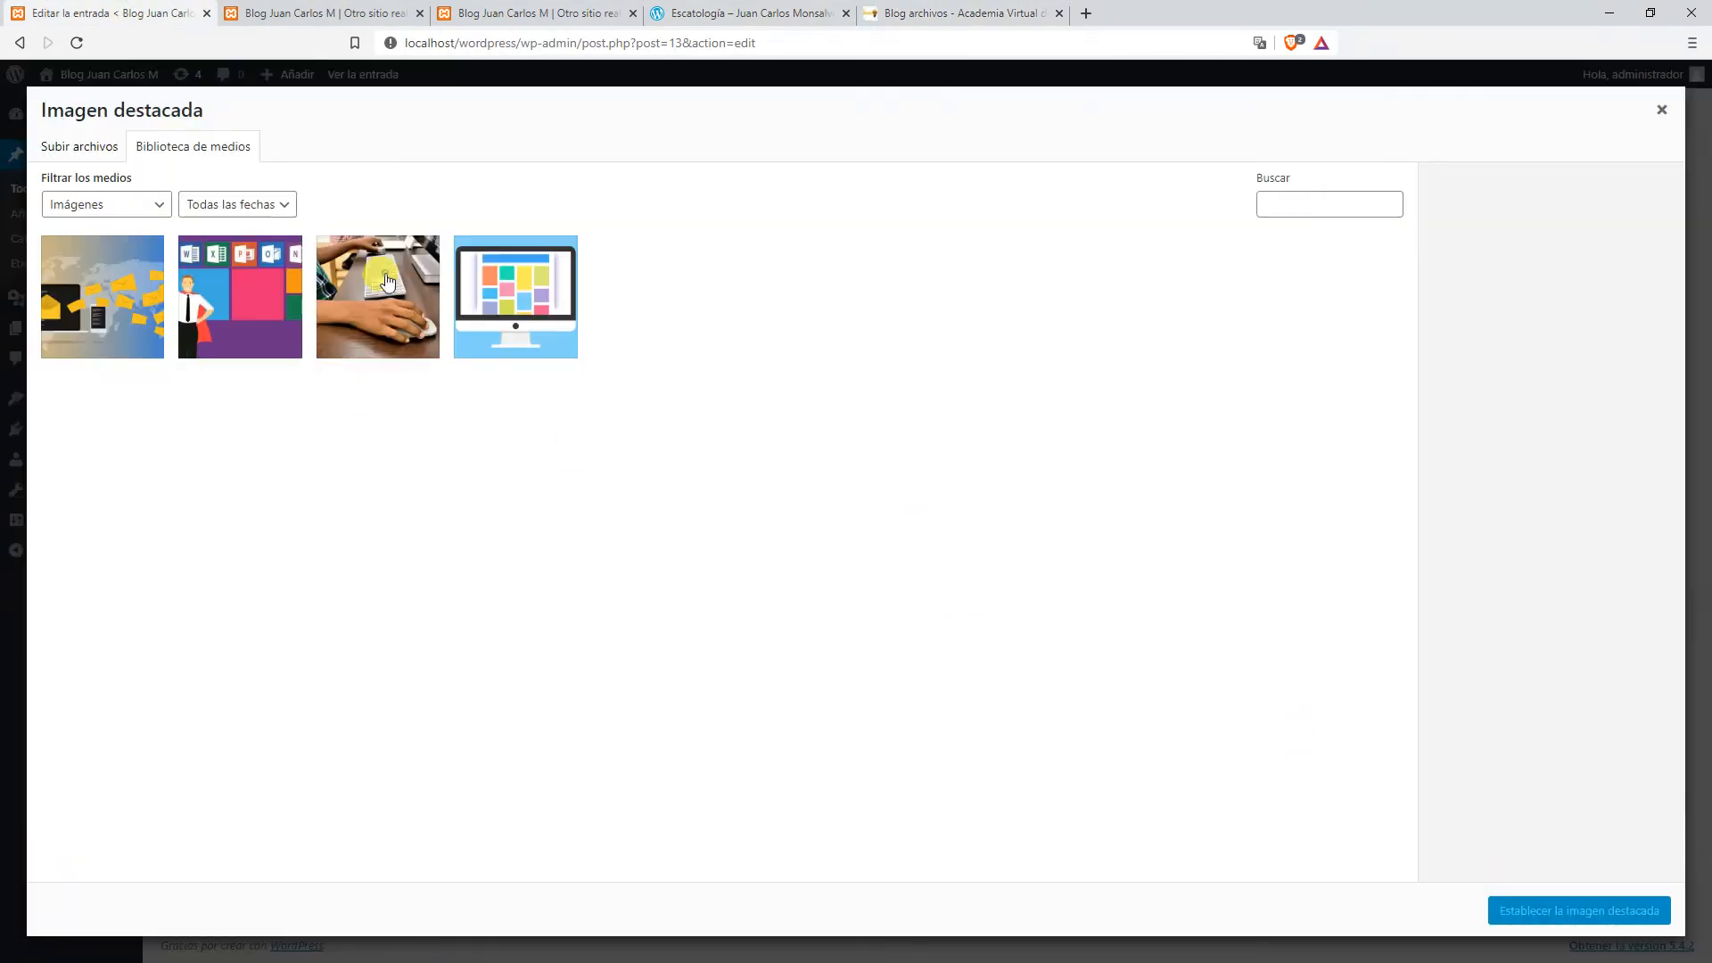
{"action": "left_click", "coordinate": [386, 282]}
{"action": "left_click", "coordinate": [1591, 912]}
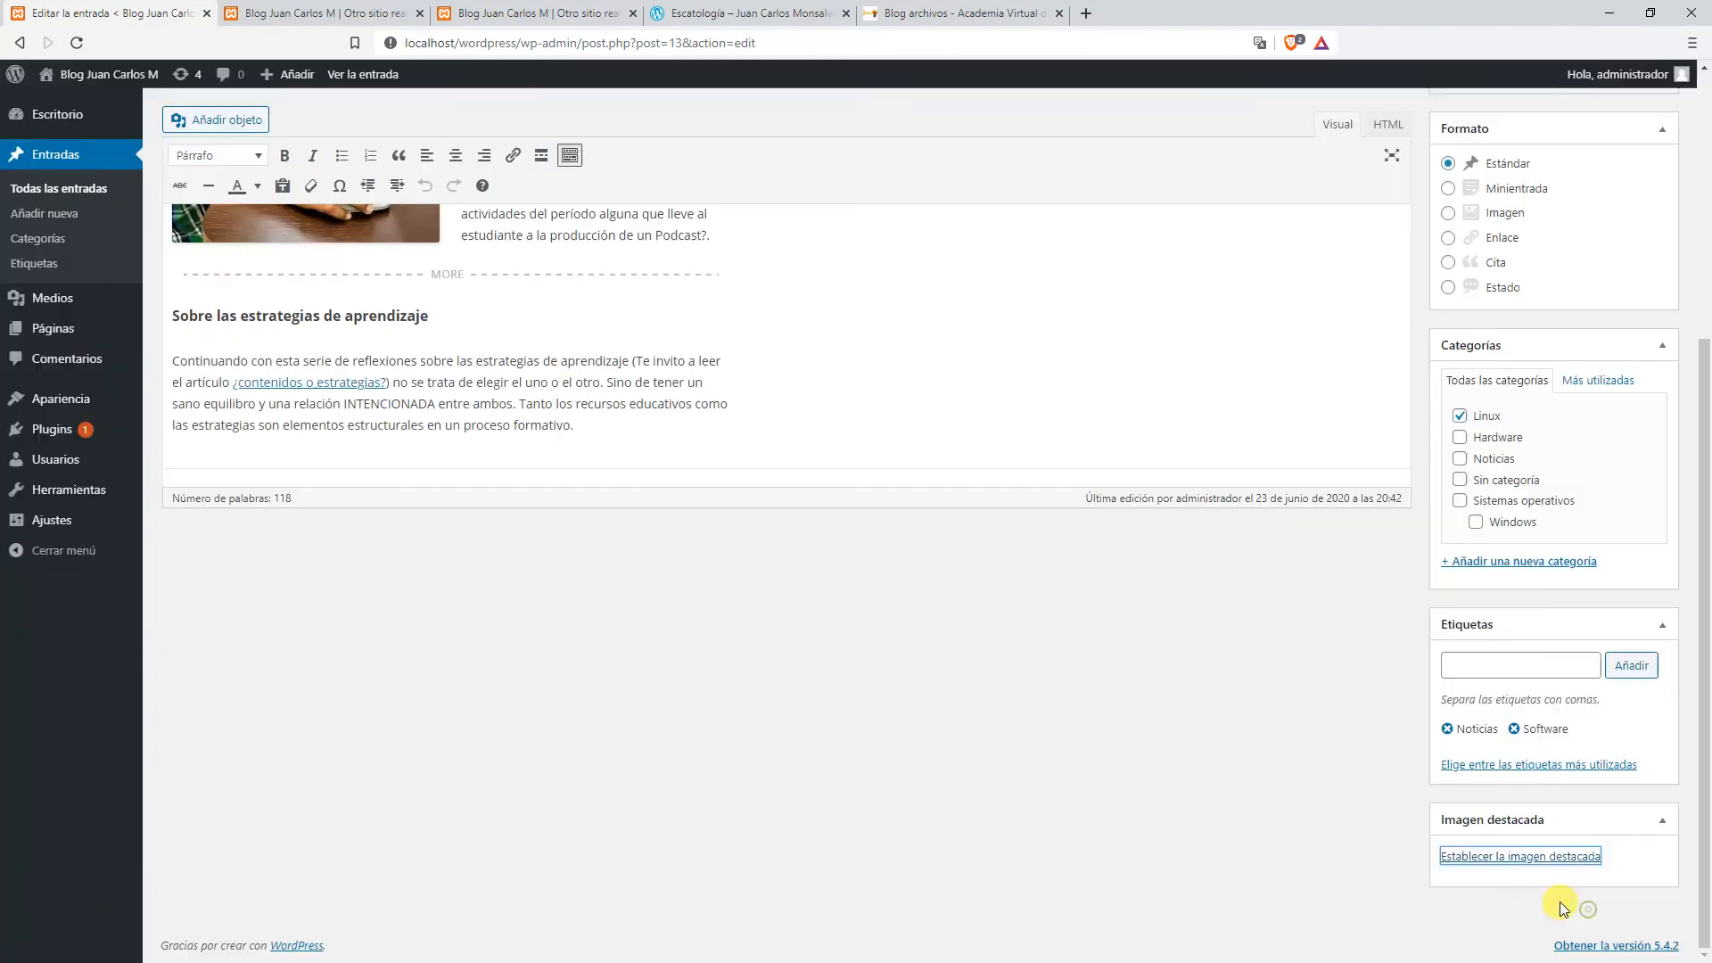
{"action": "scroll", "coordinate": [1516, 687], "scroll_direction": "down", "scroll_amount": 2}
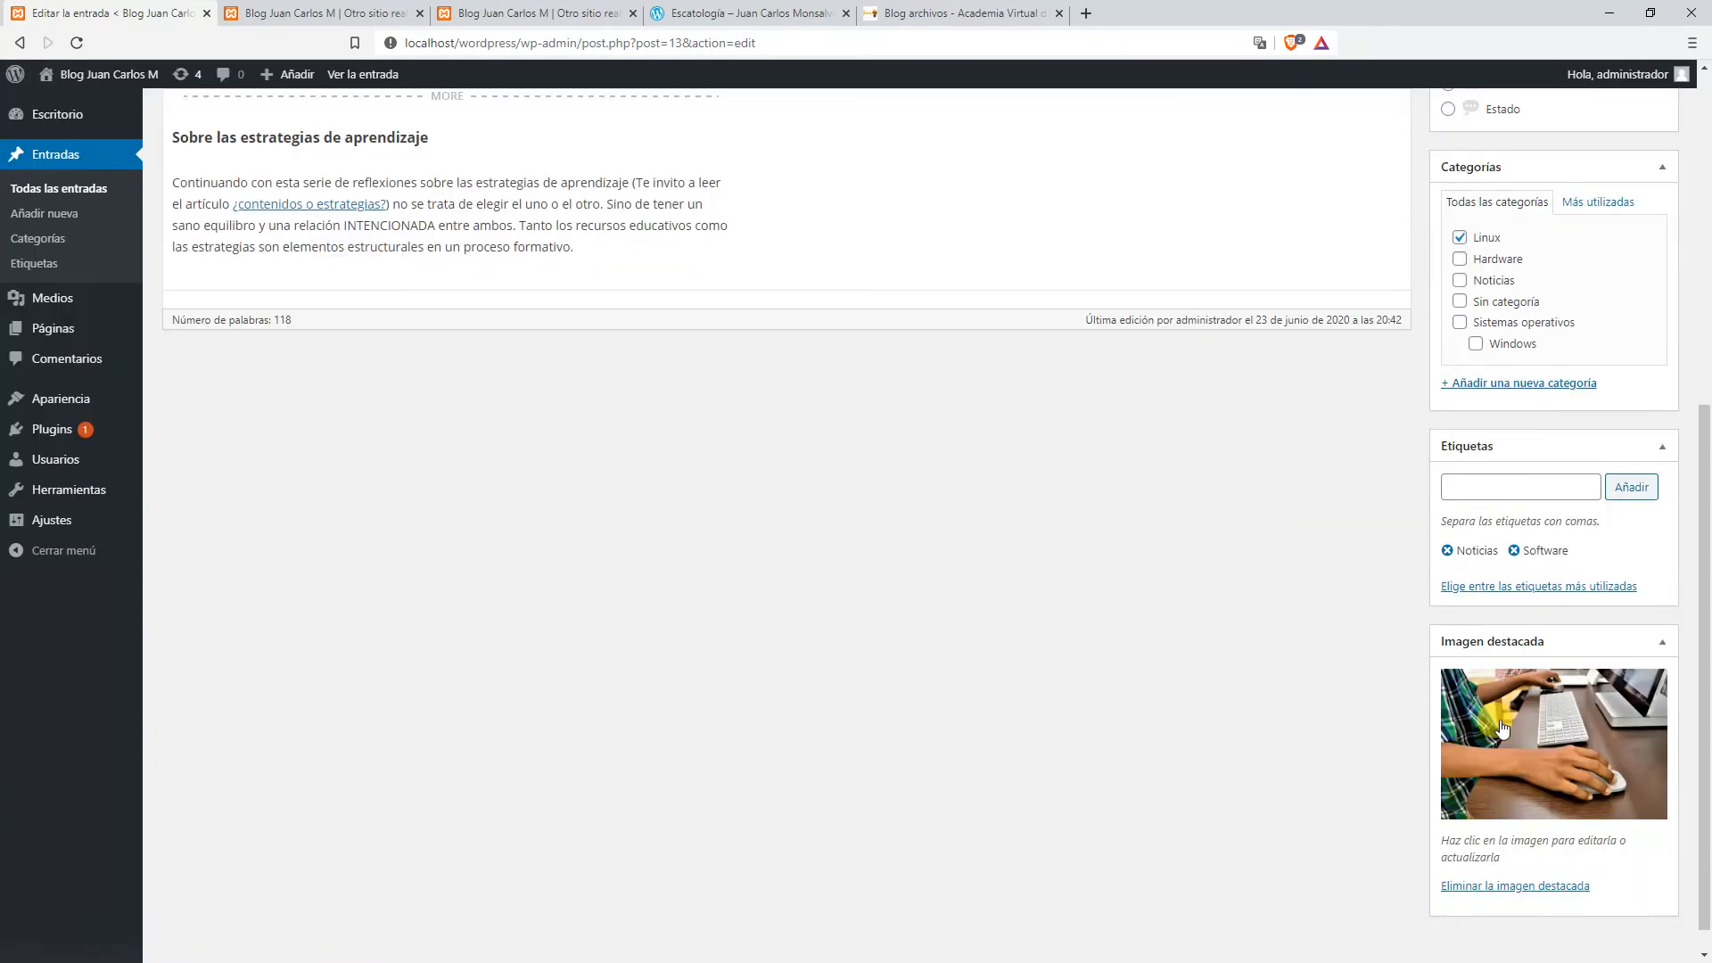
Review the Ubuntu post's categories, tags and featured image, and update the published post.
{"action": "scroll", "coordinate": [1516, 699], "scroll_direction": "up", "scroll_amount": 3}
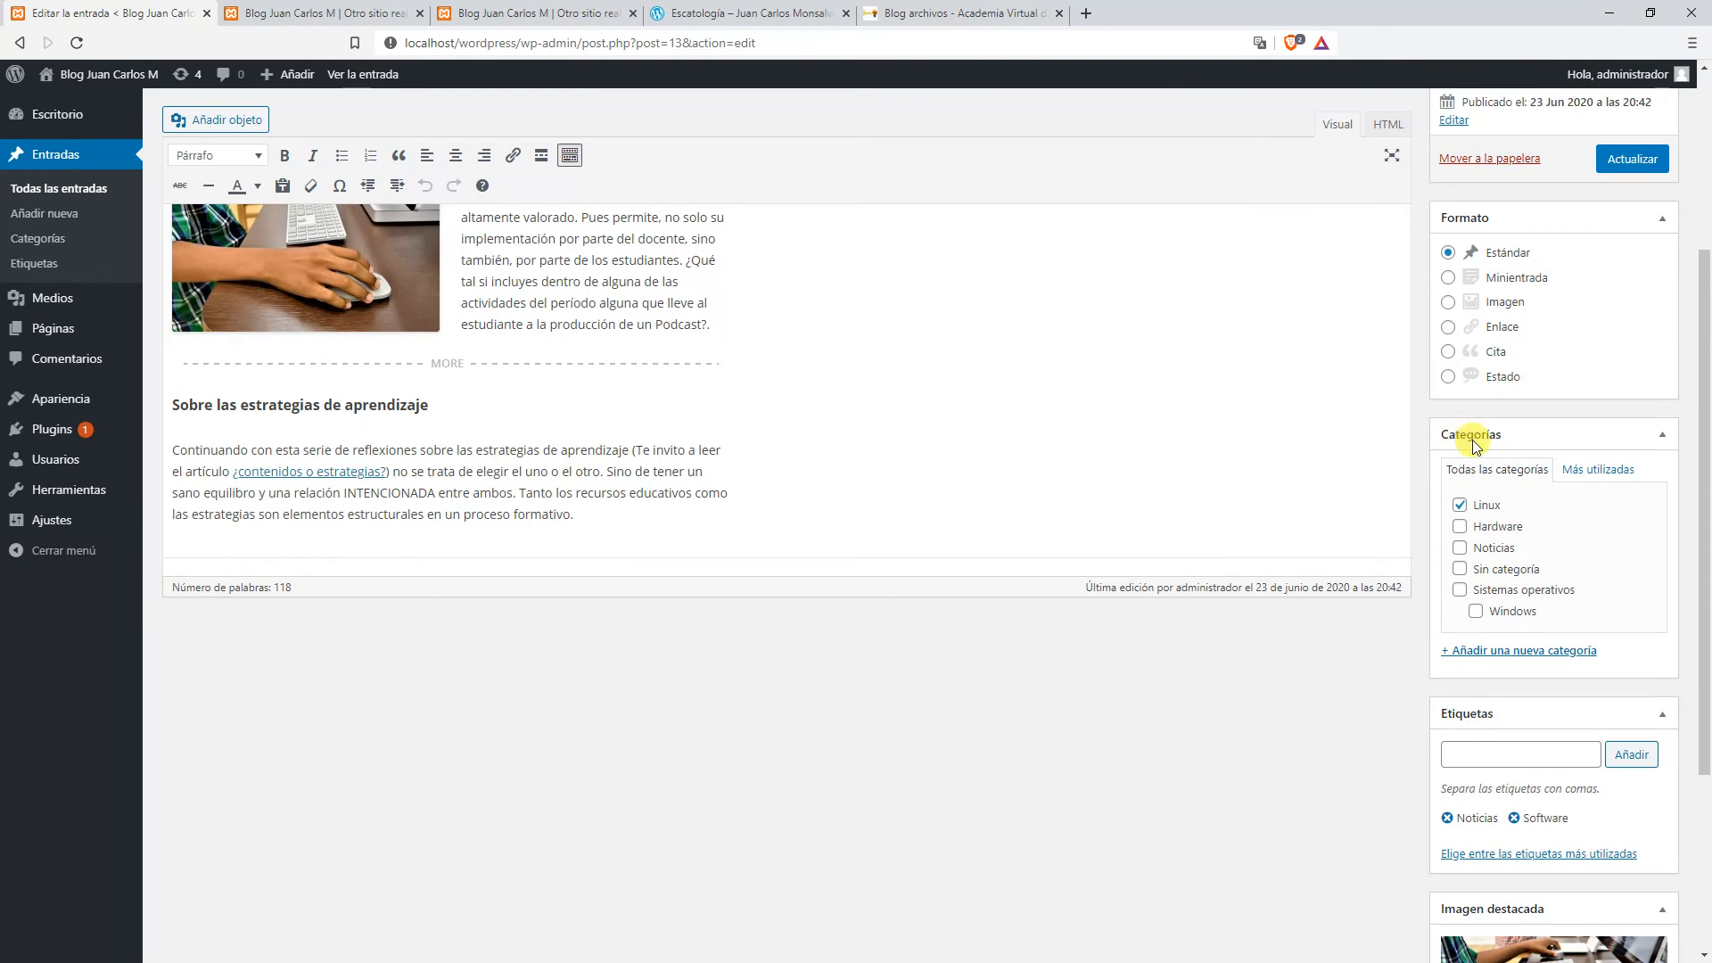
{"action": "scroll", "coordinate": [1470, 439], "scroll_direction": "up", "scroll_amount": 3}
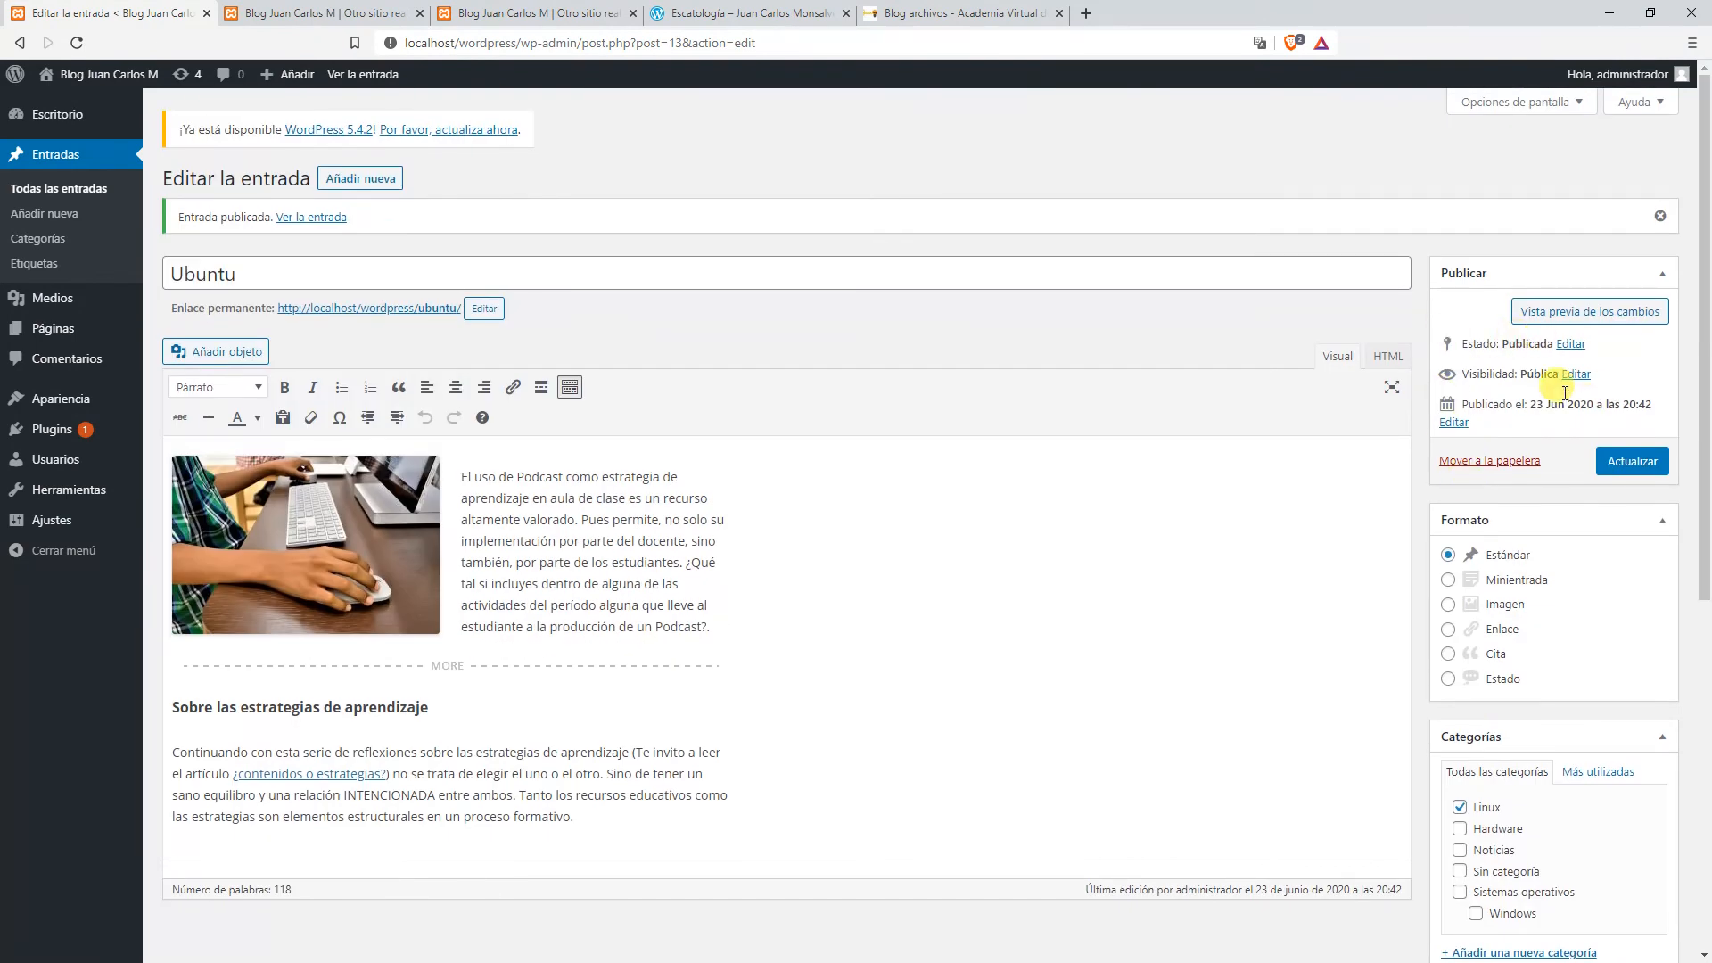
{"action": "scroll", "coordinate": [1570, 348], "scroll_direction": "down", "scroll_amount": 2}
{"action": "scroll", "coordinate": [1470, 580], "scroll_direction": "down", "scroll_amount": 4}
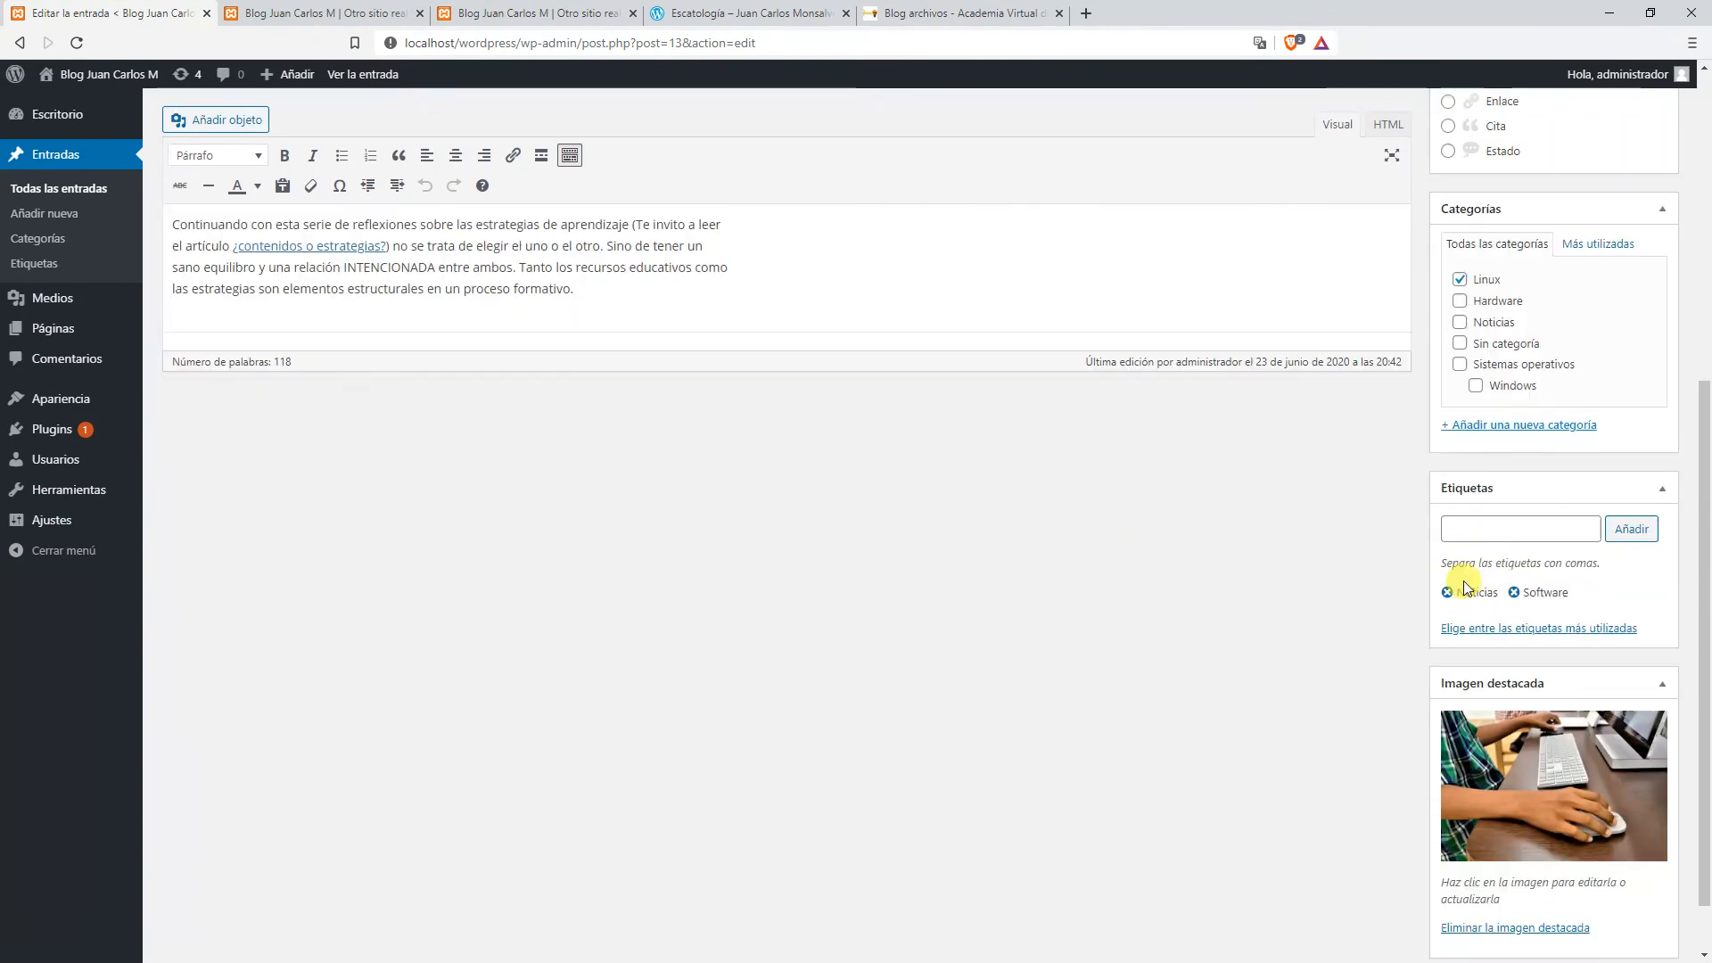
{"action": "scroll", "coordinate": [1523, 567], "scroll_direction": "up", "scroll_amount": 4}
{"action": "left_click", "coordinate": [1632, 283]}
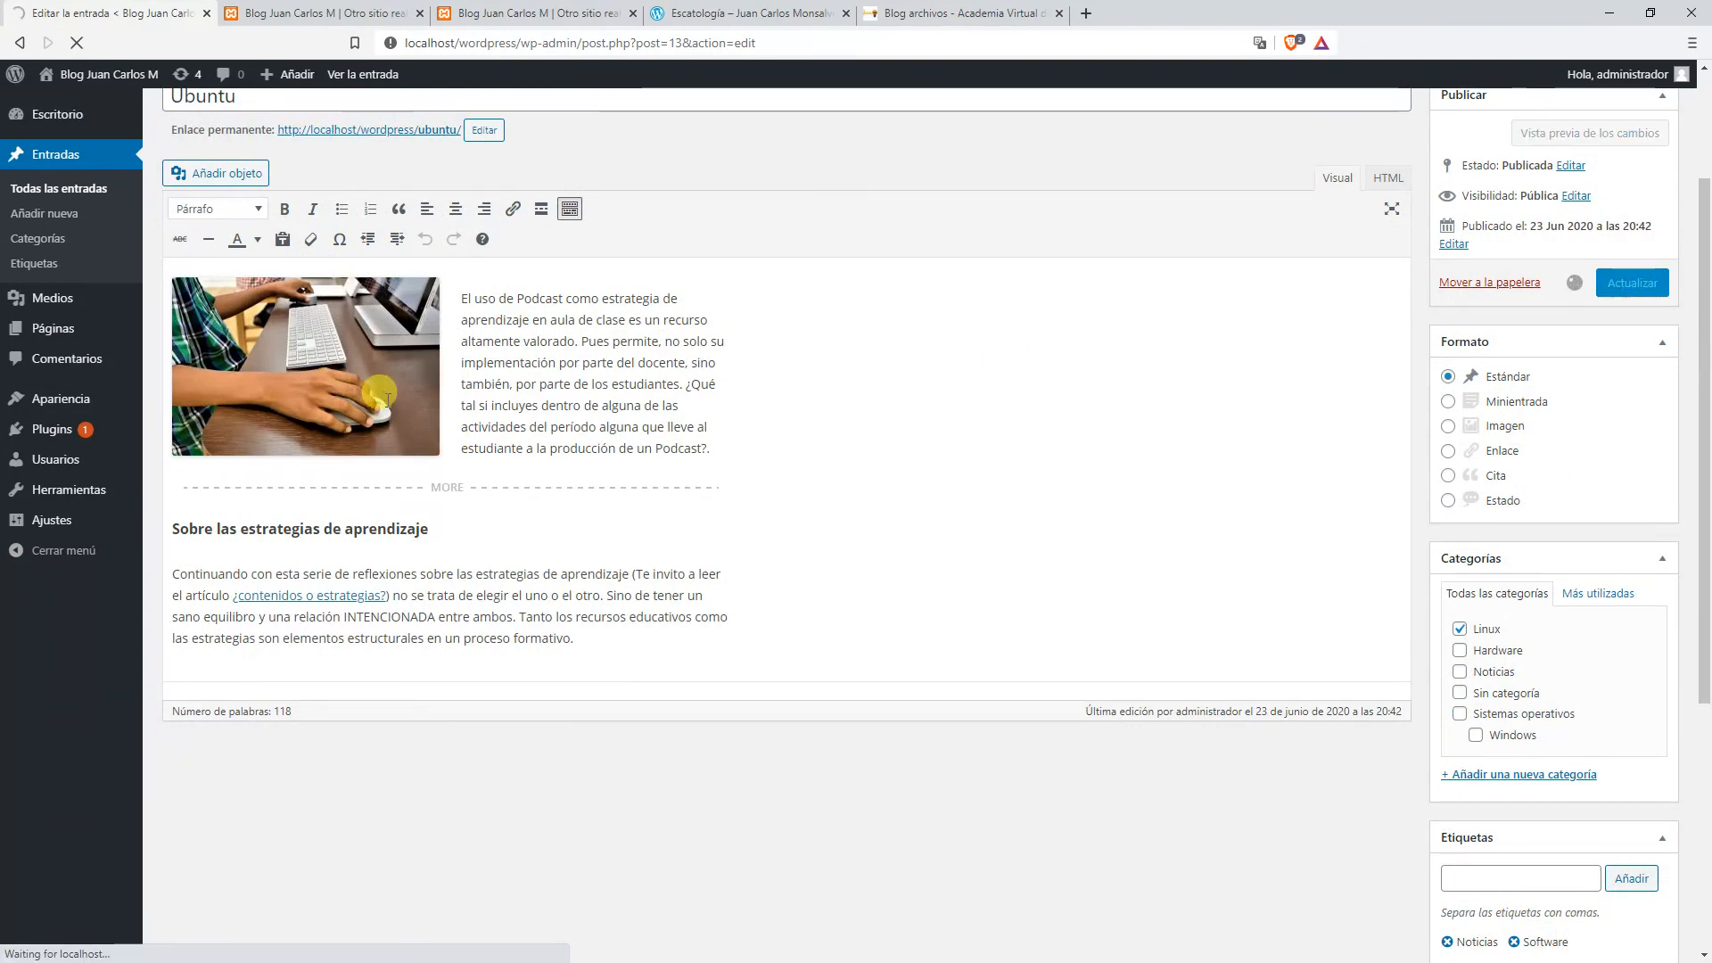
On the Academia Virtual de Informática blog, open the article ¿Contenidos o estrategias de aprendizaje?, lo que necesitan hoy nuestros estudiantes.
{"action": "left_click", "coordinate": [956, 15]}
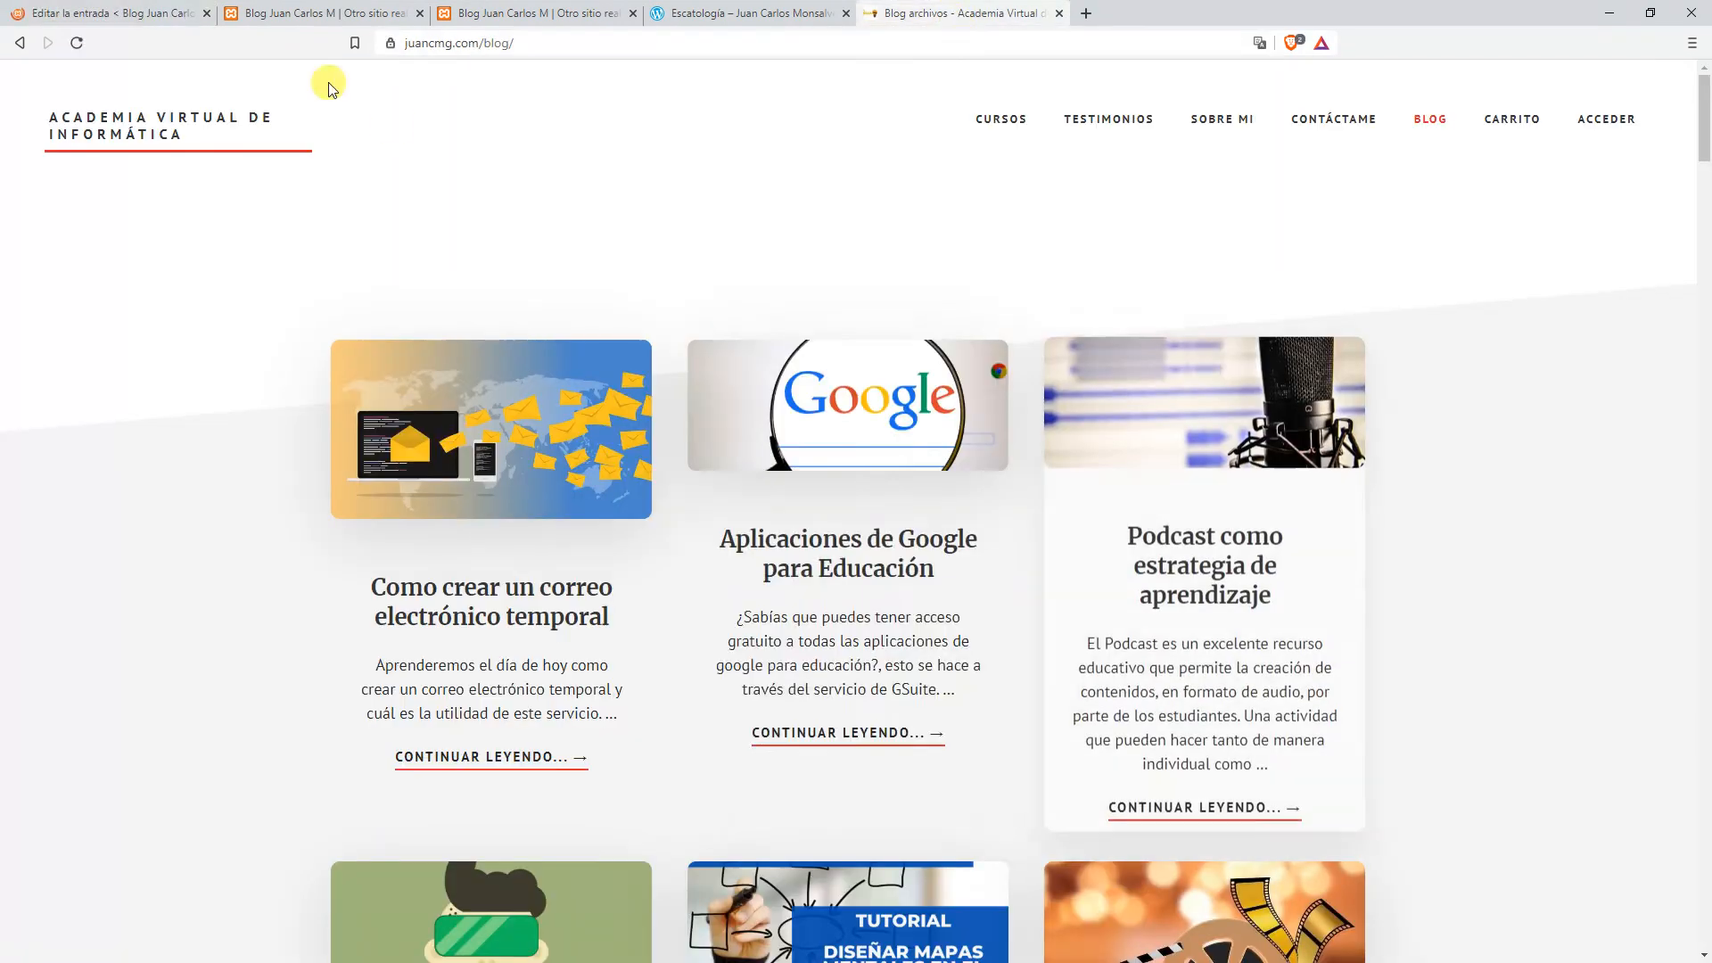
{"action": "scroll", "coordinate": [993, 393], "scroll_direction": "down", "scroll_amount": 7}
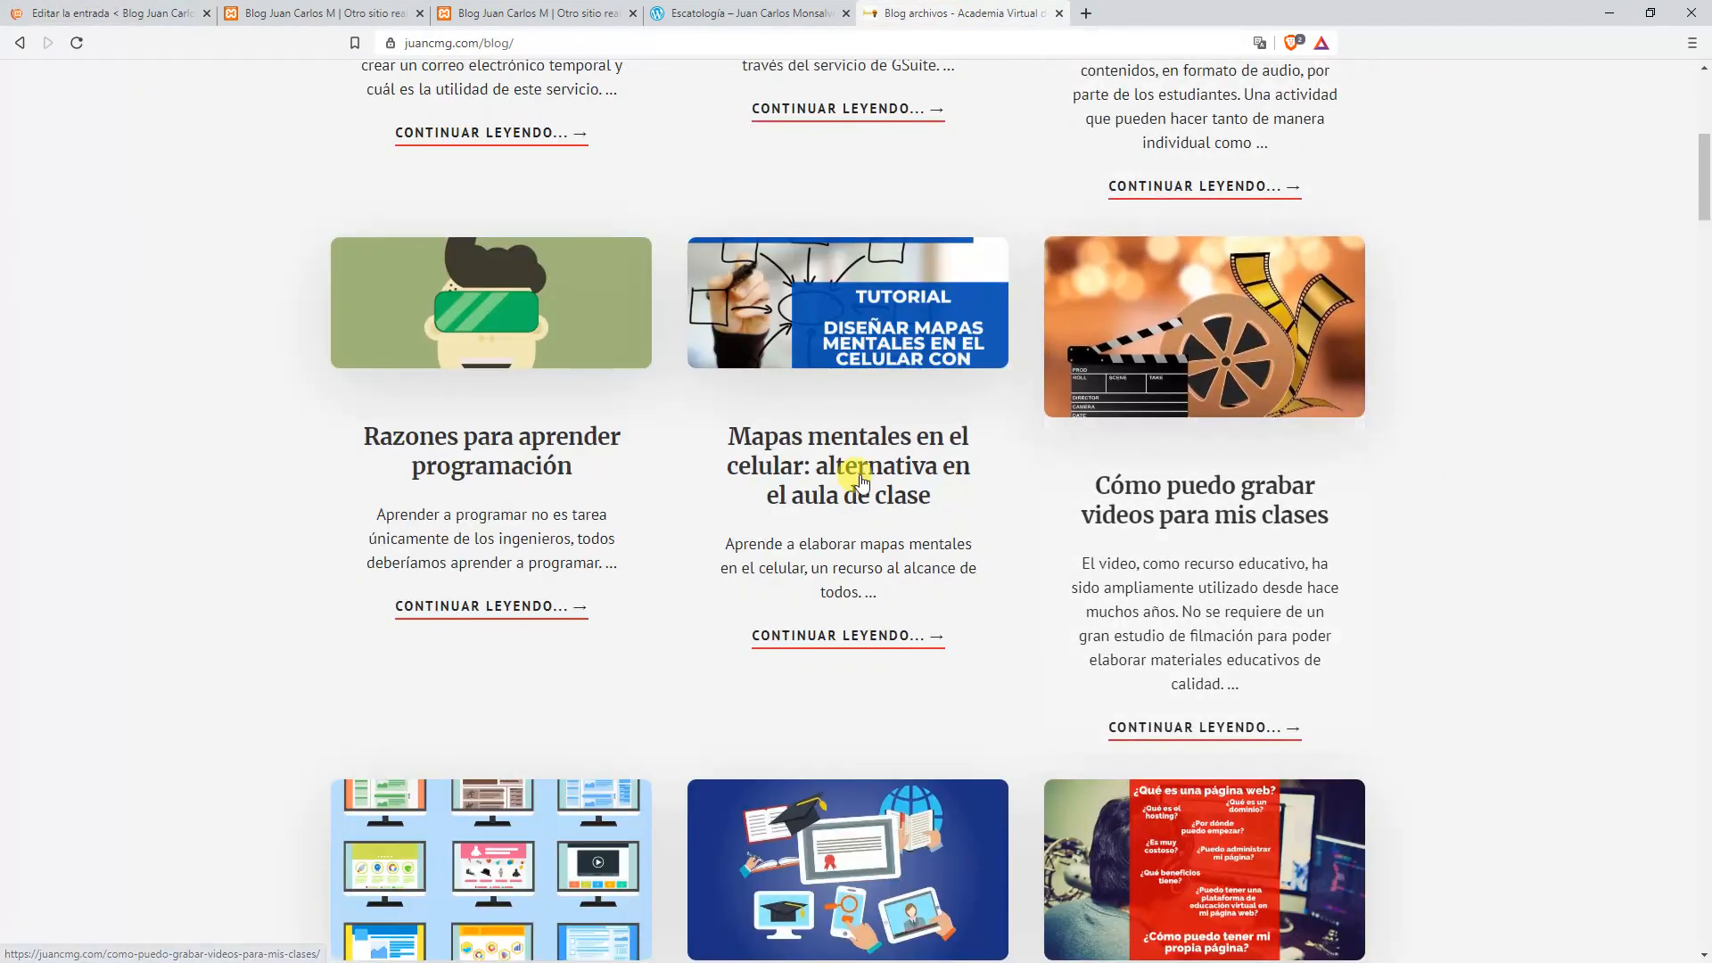
{"action": "scroll", "coordinate": [1200, 411], "scroll_direction": "down", "scroll_amount": 12}
{"action": "scroll", "coordinate": [1253, 399], "scroll_direction": "down", "scroll_amount": 6}
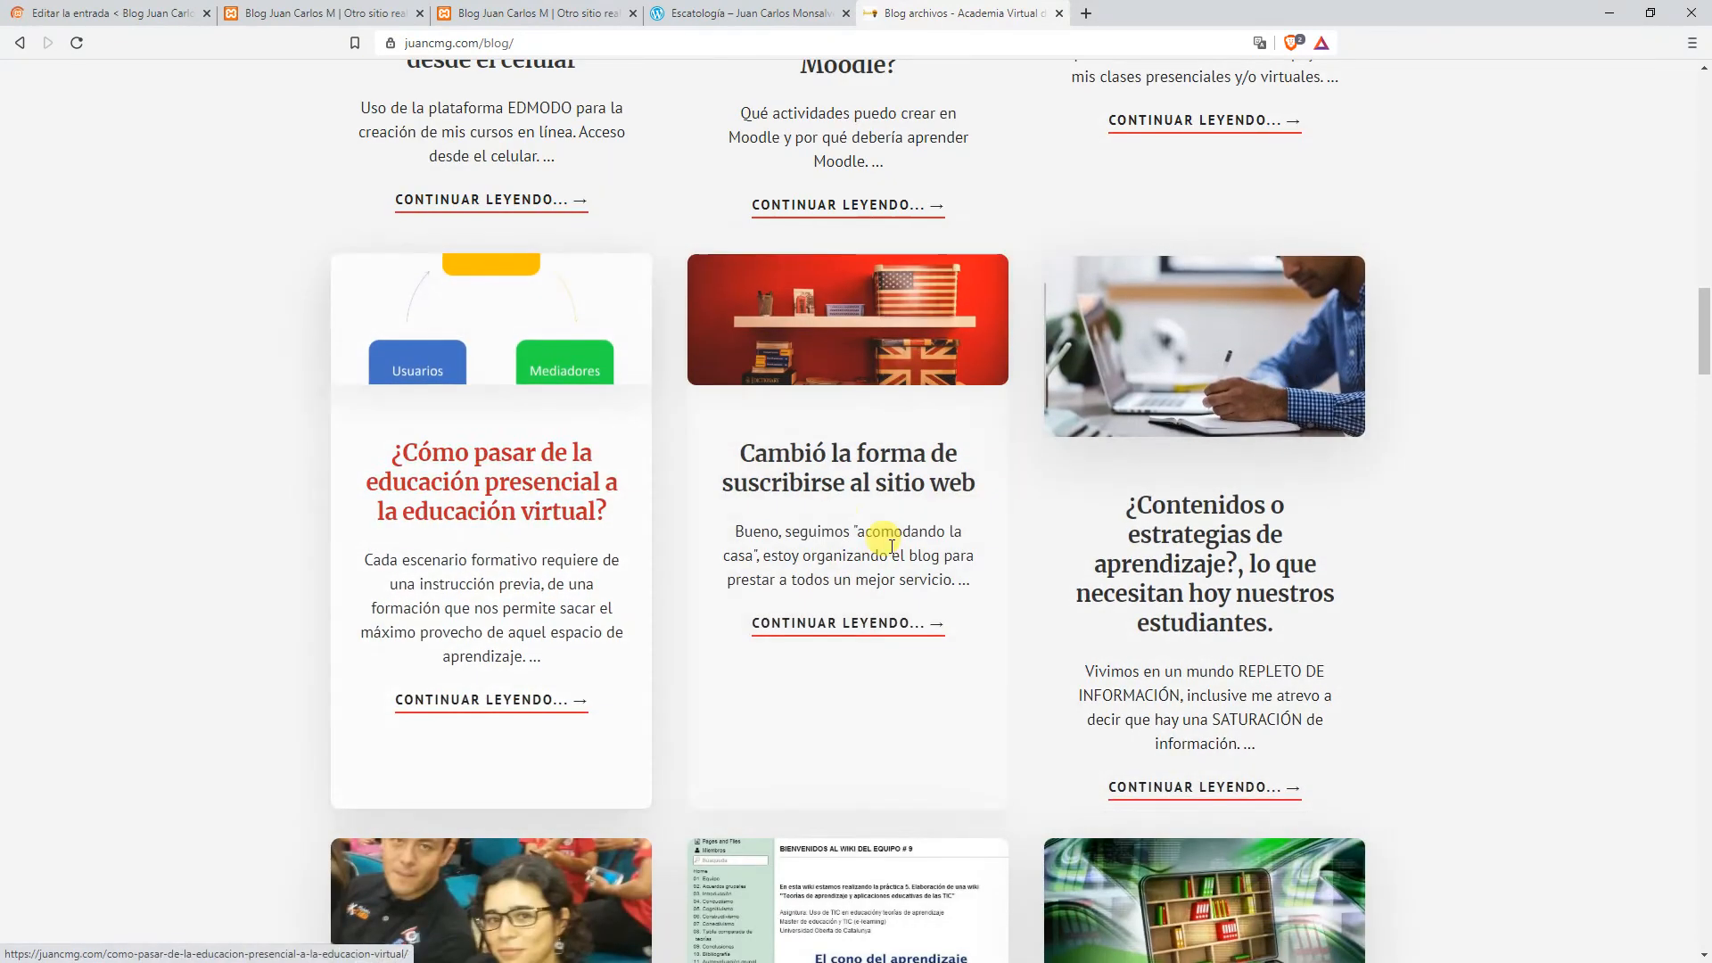
{"action": "left_click", "coordinate": [1197, 556]}
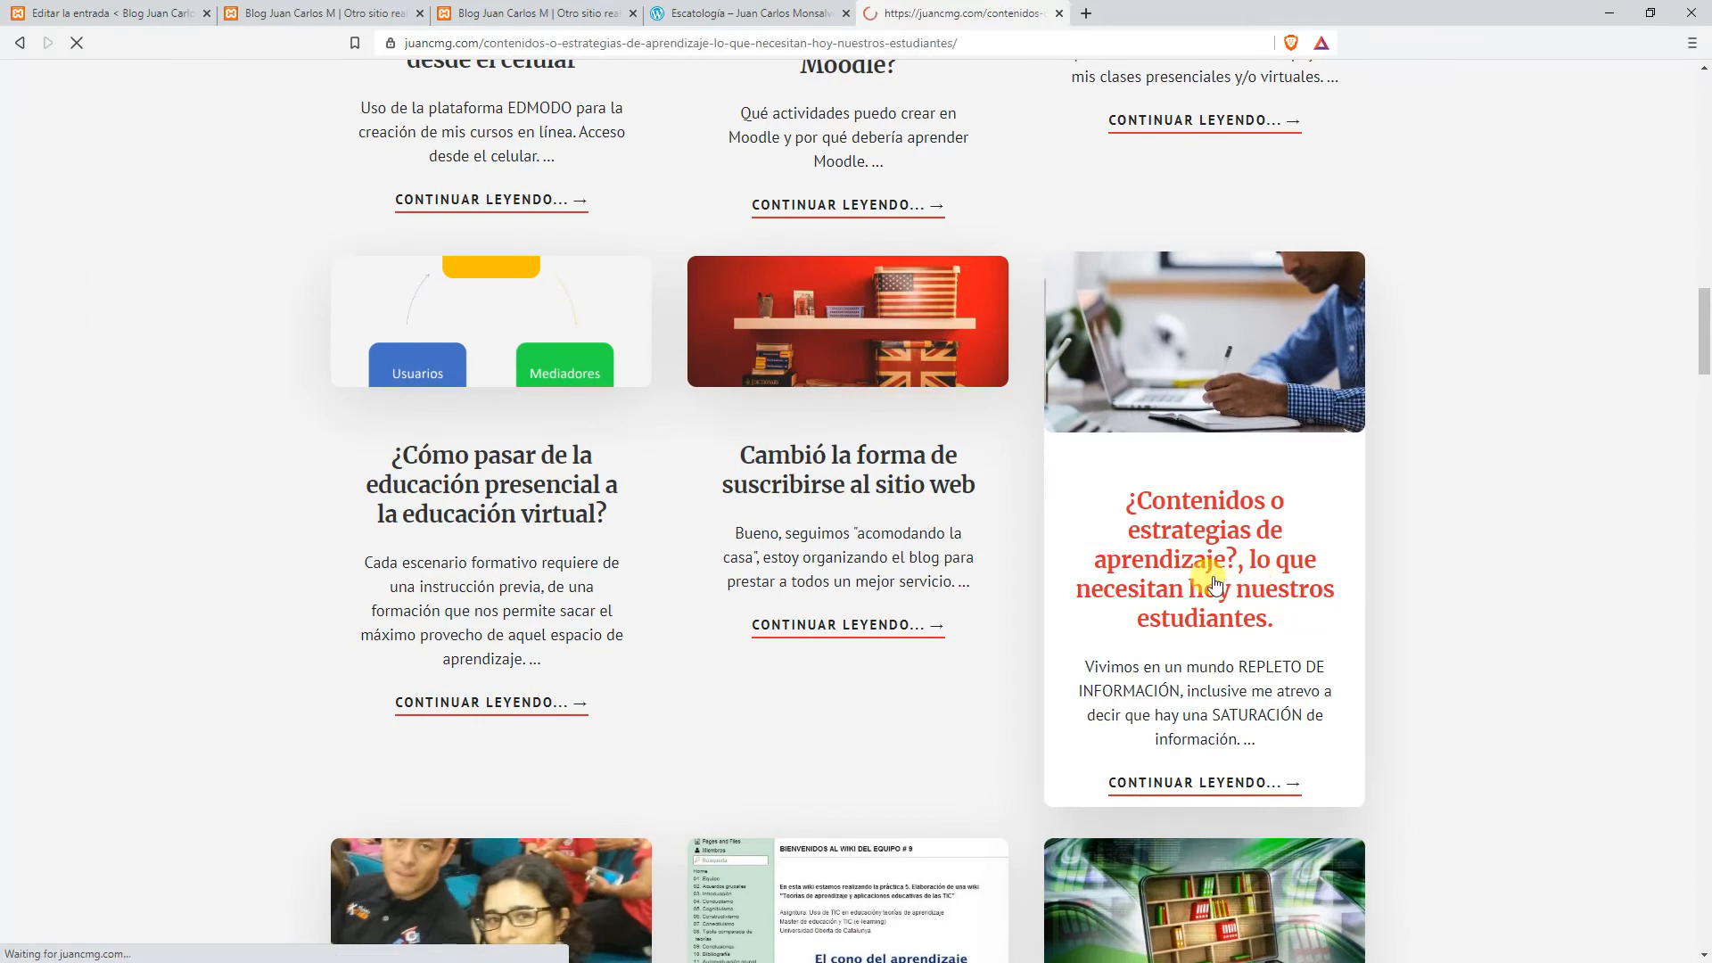
Copy a paragraph of text from the opened article and return to the Ubuntu post's editor.
{"action": "scroll", "coordinate": [831, 533], "scroll_direction": "down", "scroll_amount": 1}
{"action": "scroll", "coordinate": [832, 534], "scroll_direction": "down", "scroll_amount": 8}
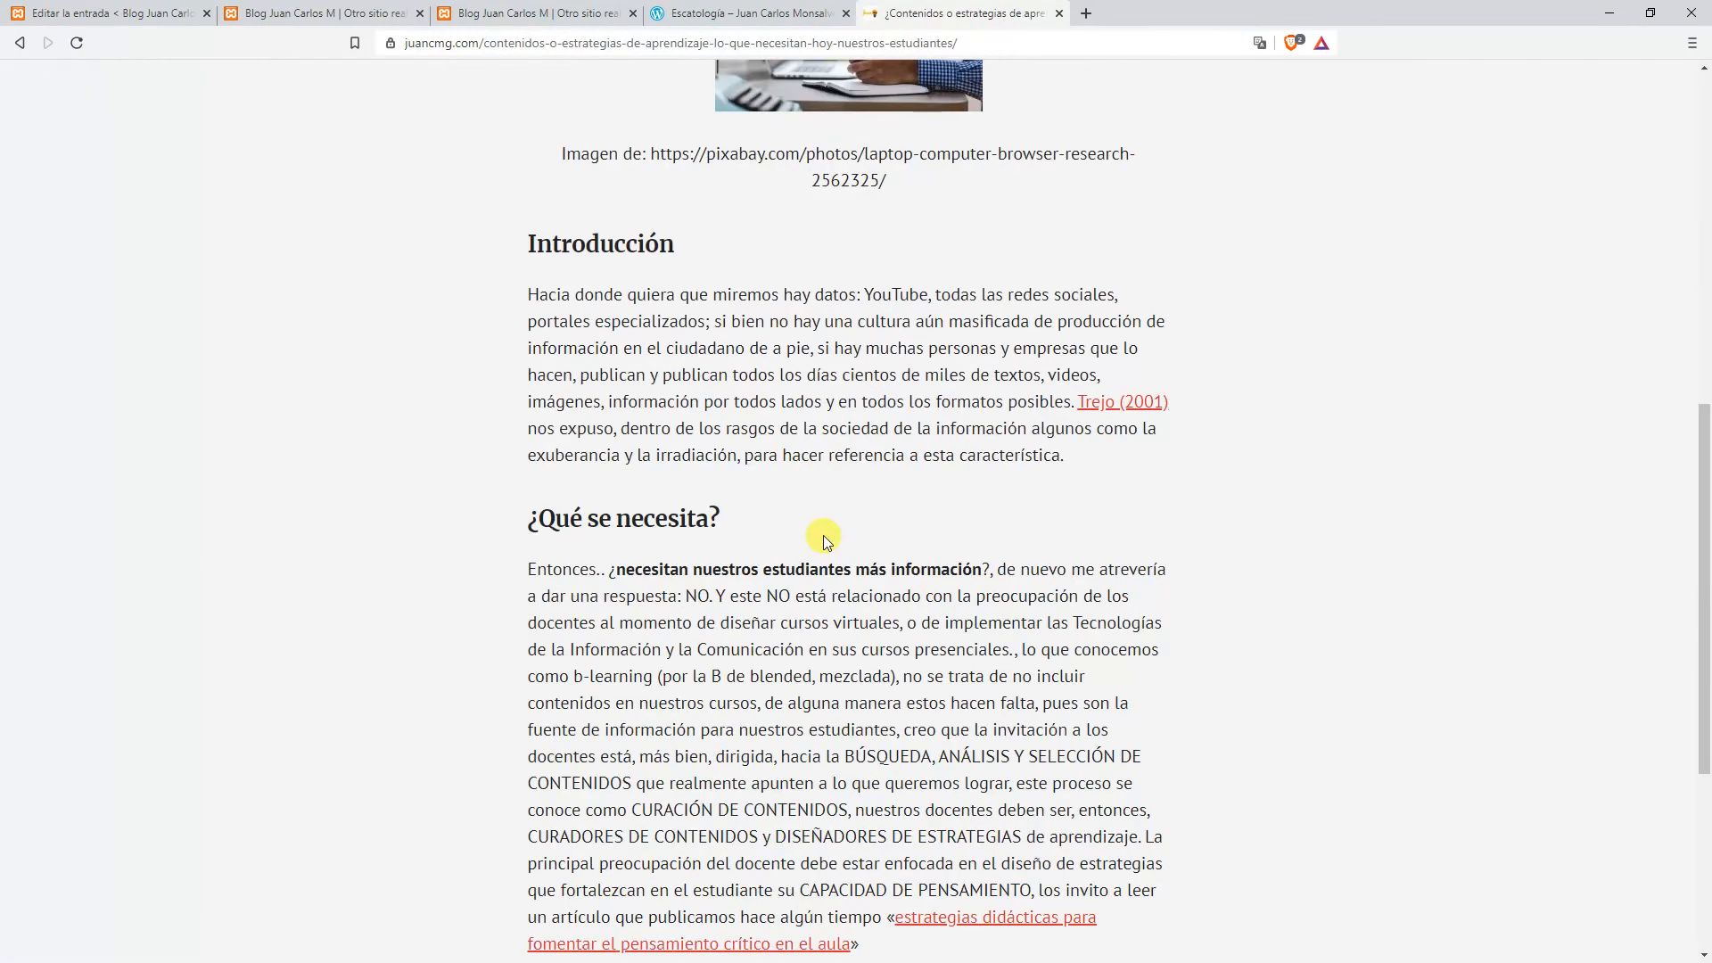
{"action": "scroll", "coordinate": [533, 323], "scroll_direction": "down", "scroll_amount": 2}
{"action": "triple_click", "coordinate": [605, 453]}
{"action": "right_click", "coordinate": [609, 460]}
{"action": "left_click", "coordinate": [657, 474]}
{"action": "left_click", "coordinate": [116, 12]}
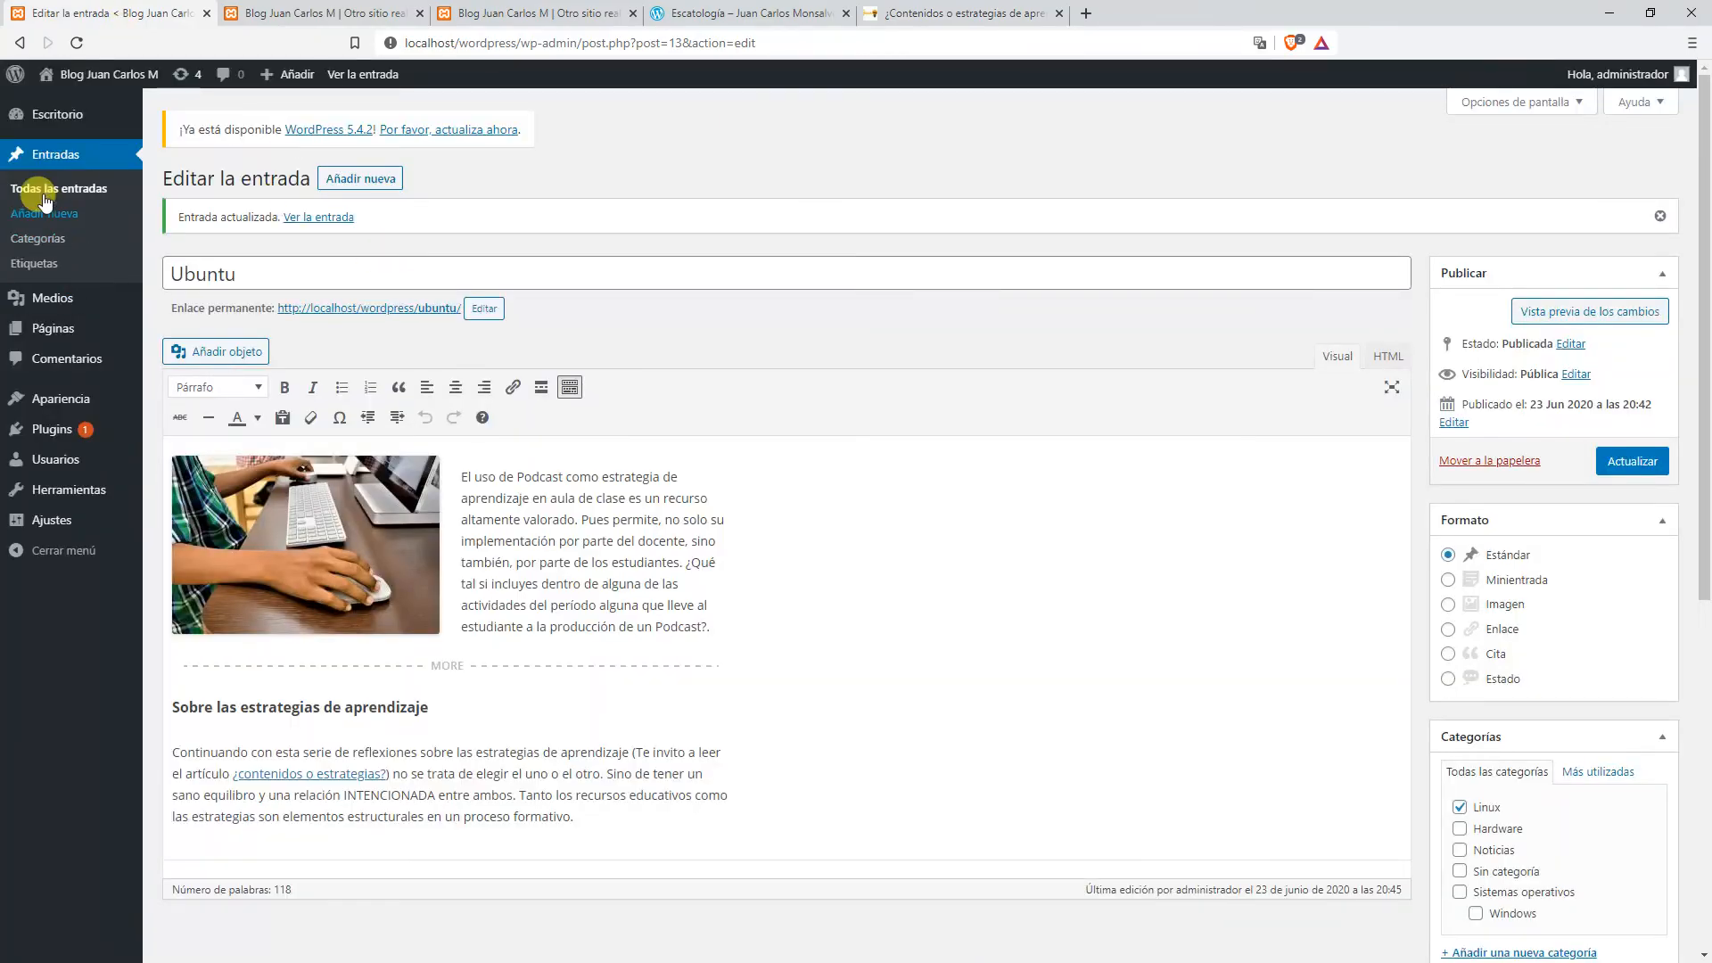
Create a new post titled "Último procesador de Intel" with the copied article paragraph as its body.
{"action": "left_click", "coordinate": [39, 215]}
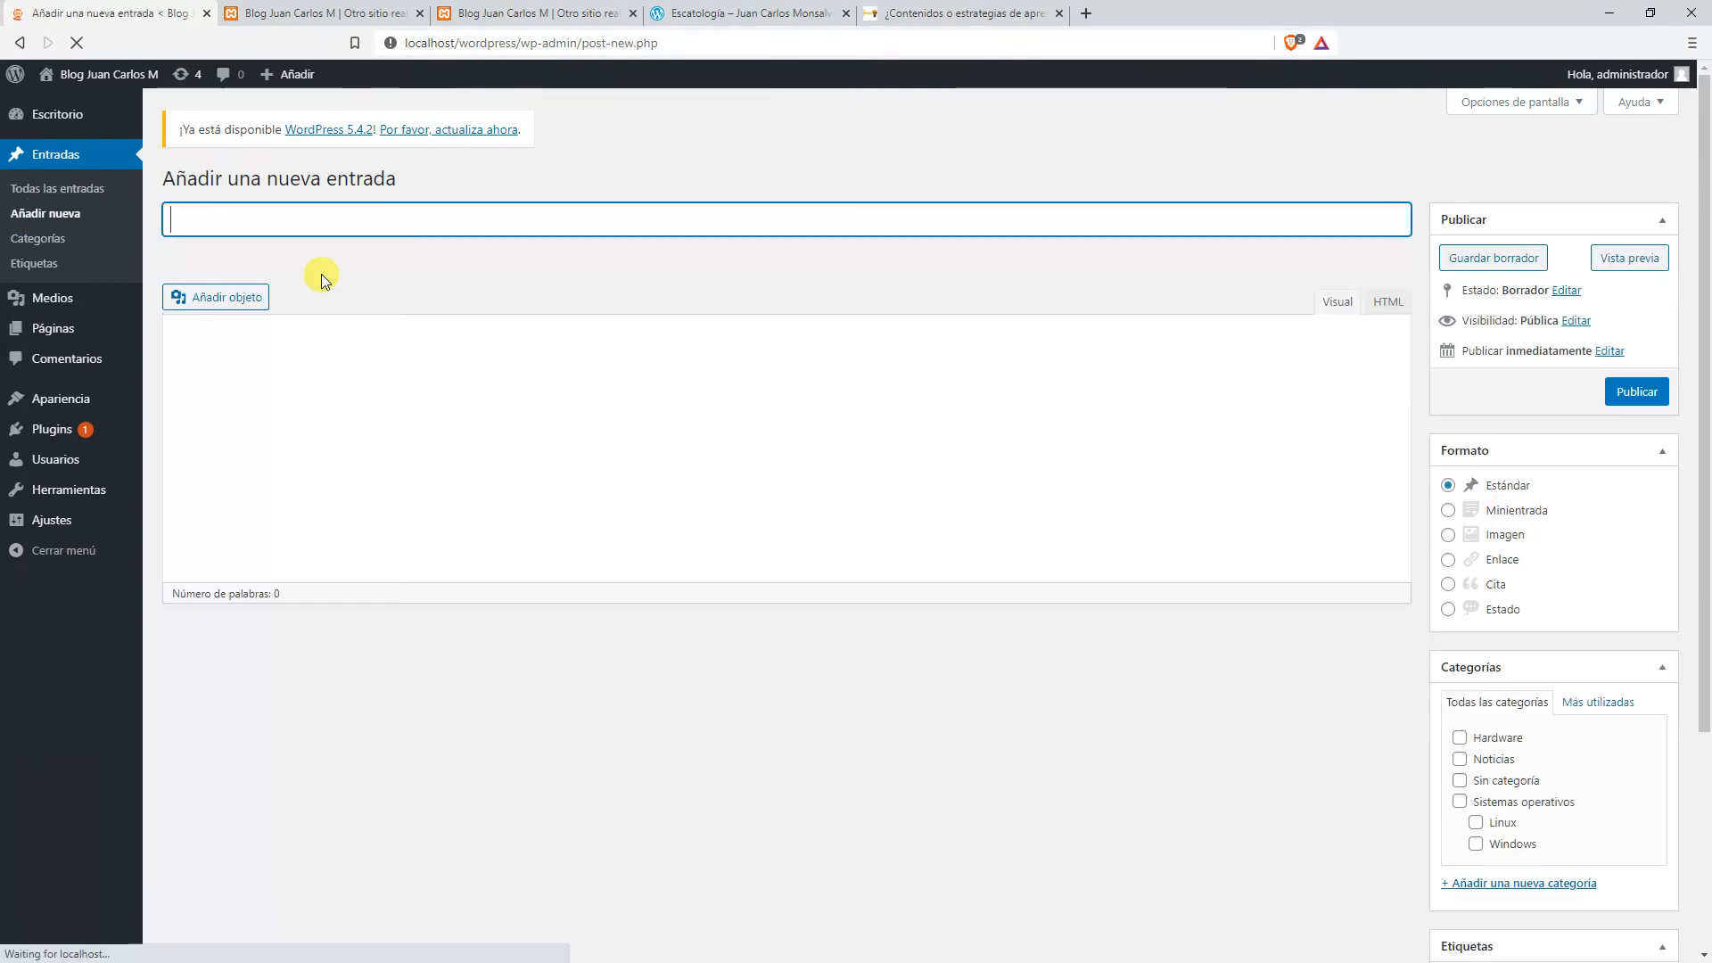
{"action": "left_click", "coordinate": [355, 416]}
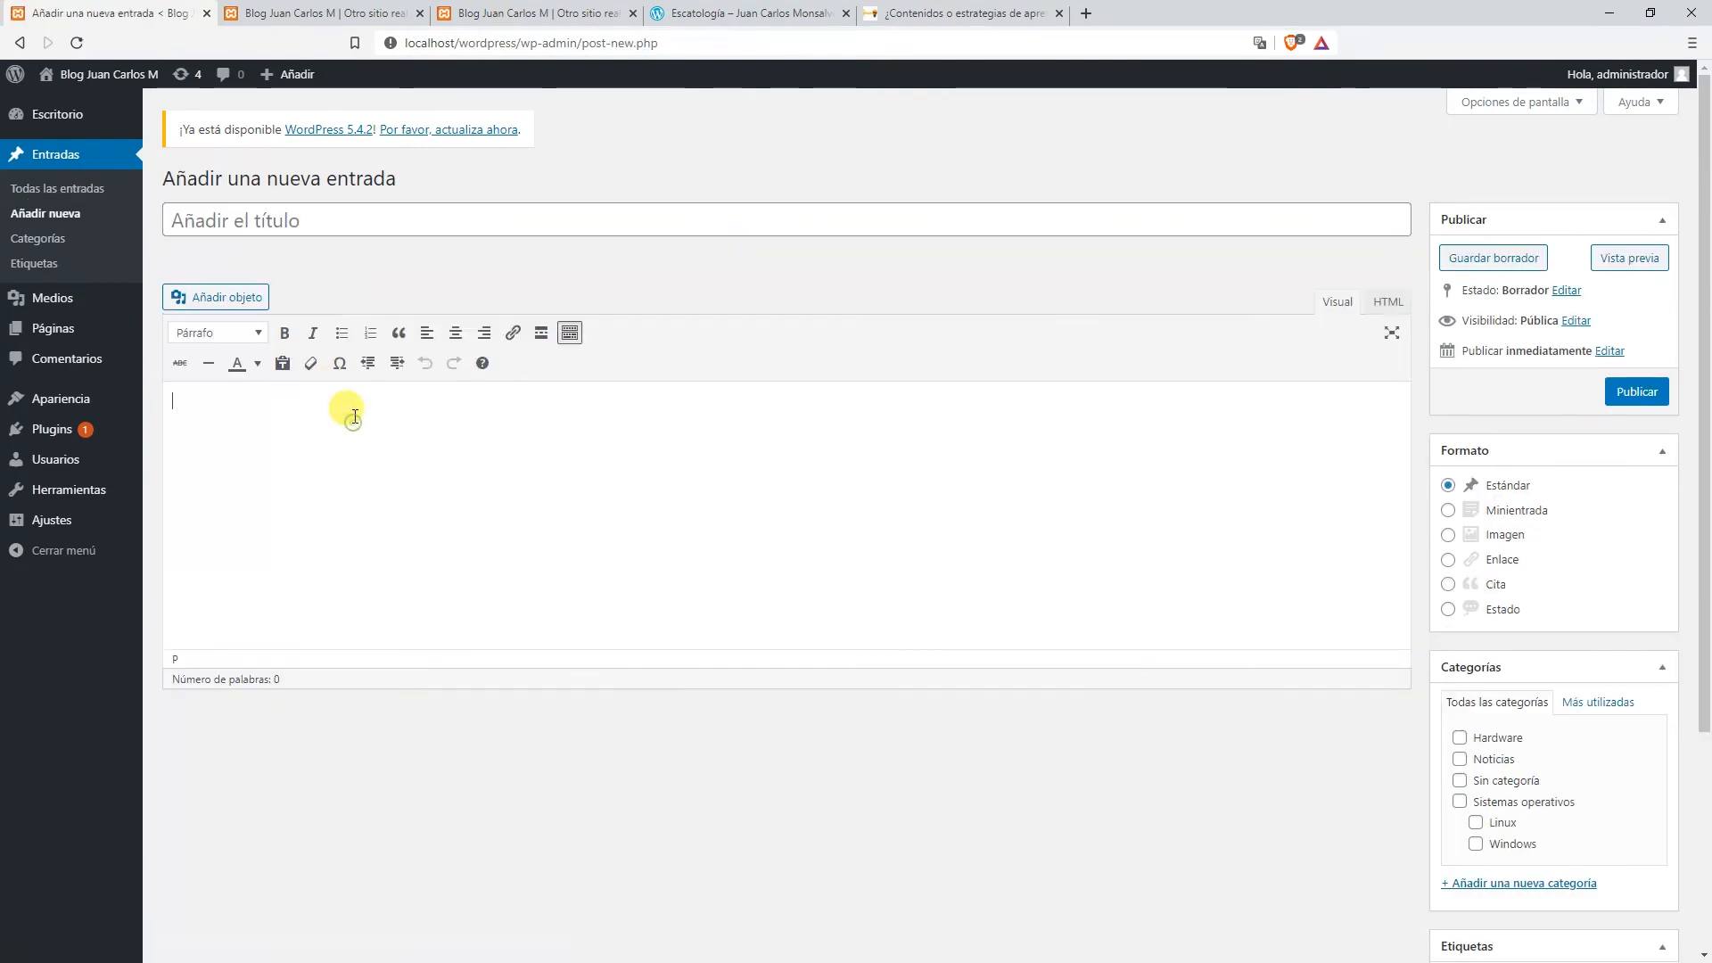
{"action": "key", "text": "ctrl+v"}
{"action": "left_click", "coordinate": [323, 219]}
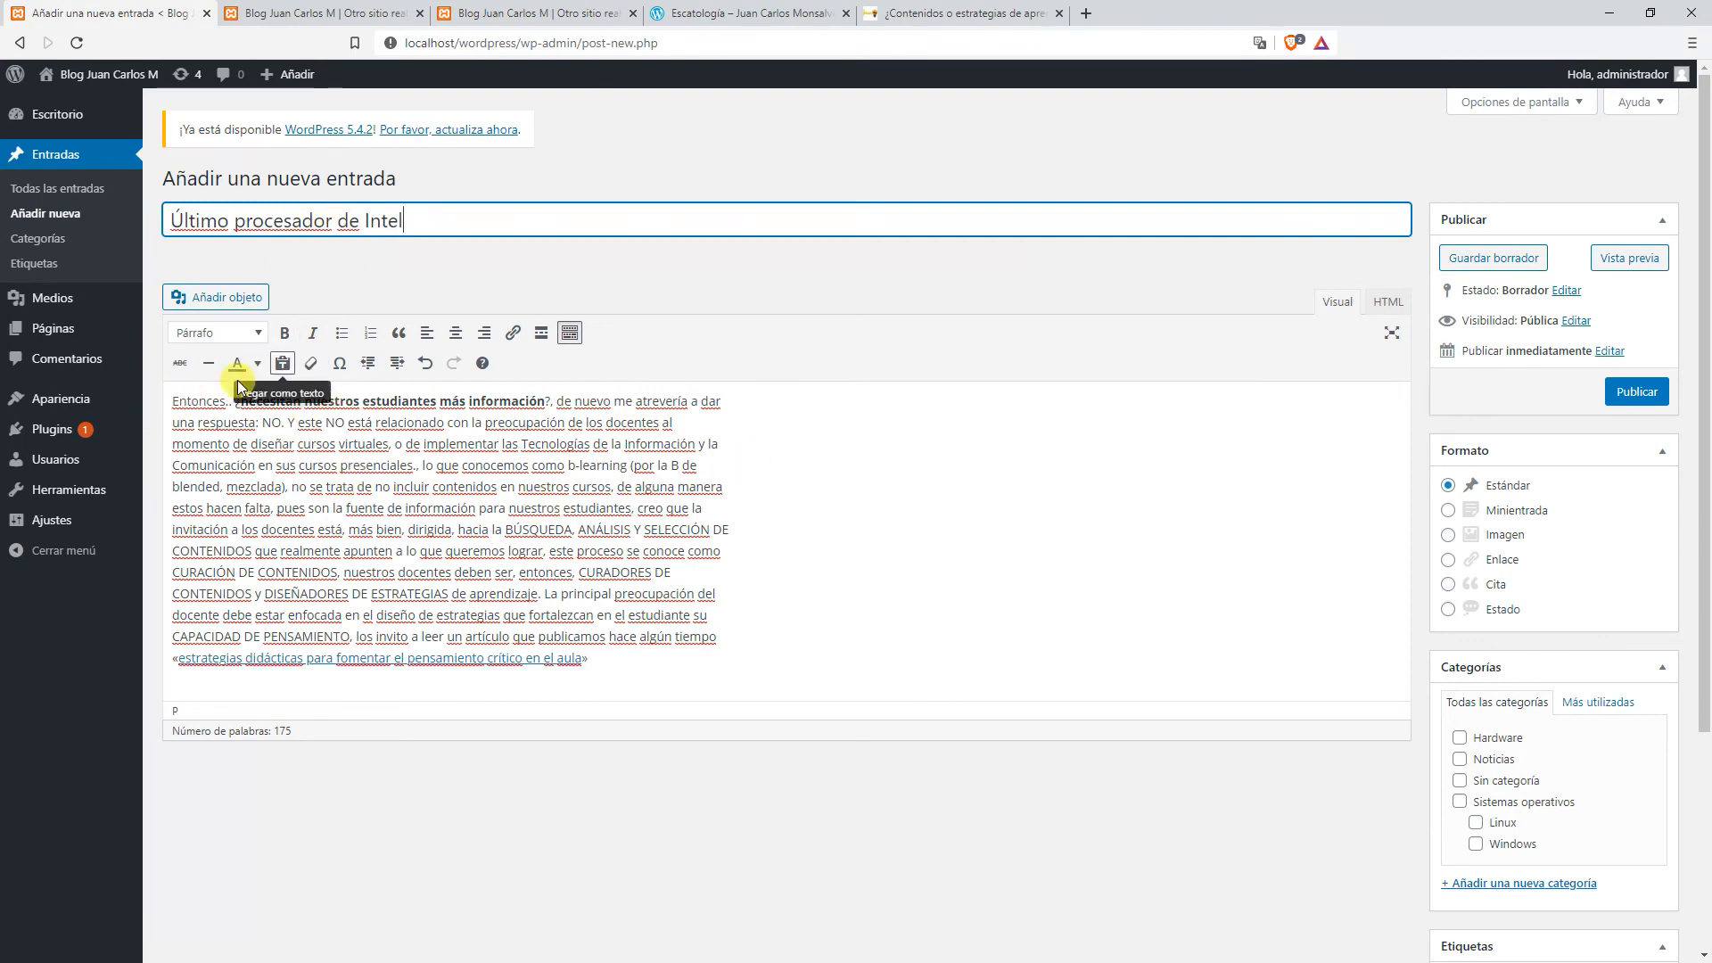
Insert the Actividades en linea picture from the media library before the post's text and align it left.
{"action": "left_click", "coordinate": [178, 401]}
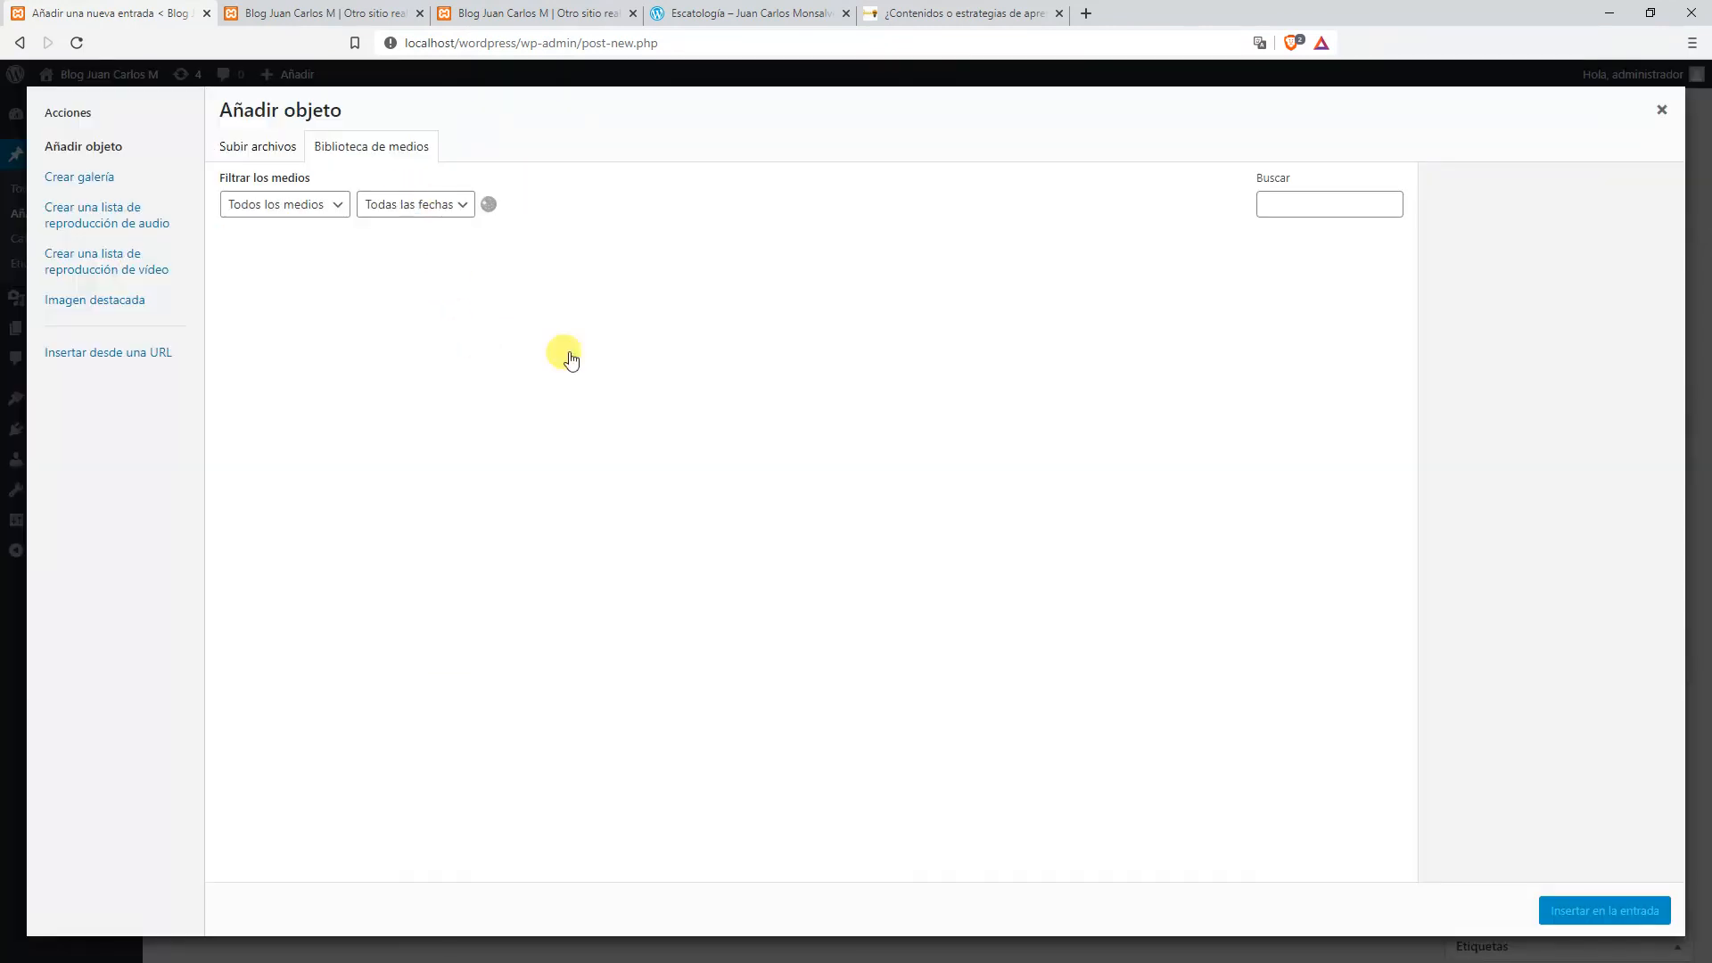
{"action": "left_click", "coordinate": [704, 330]}
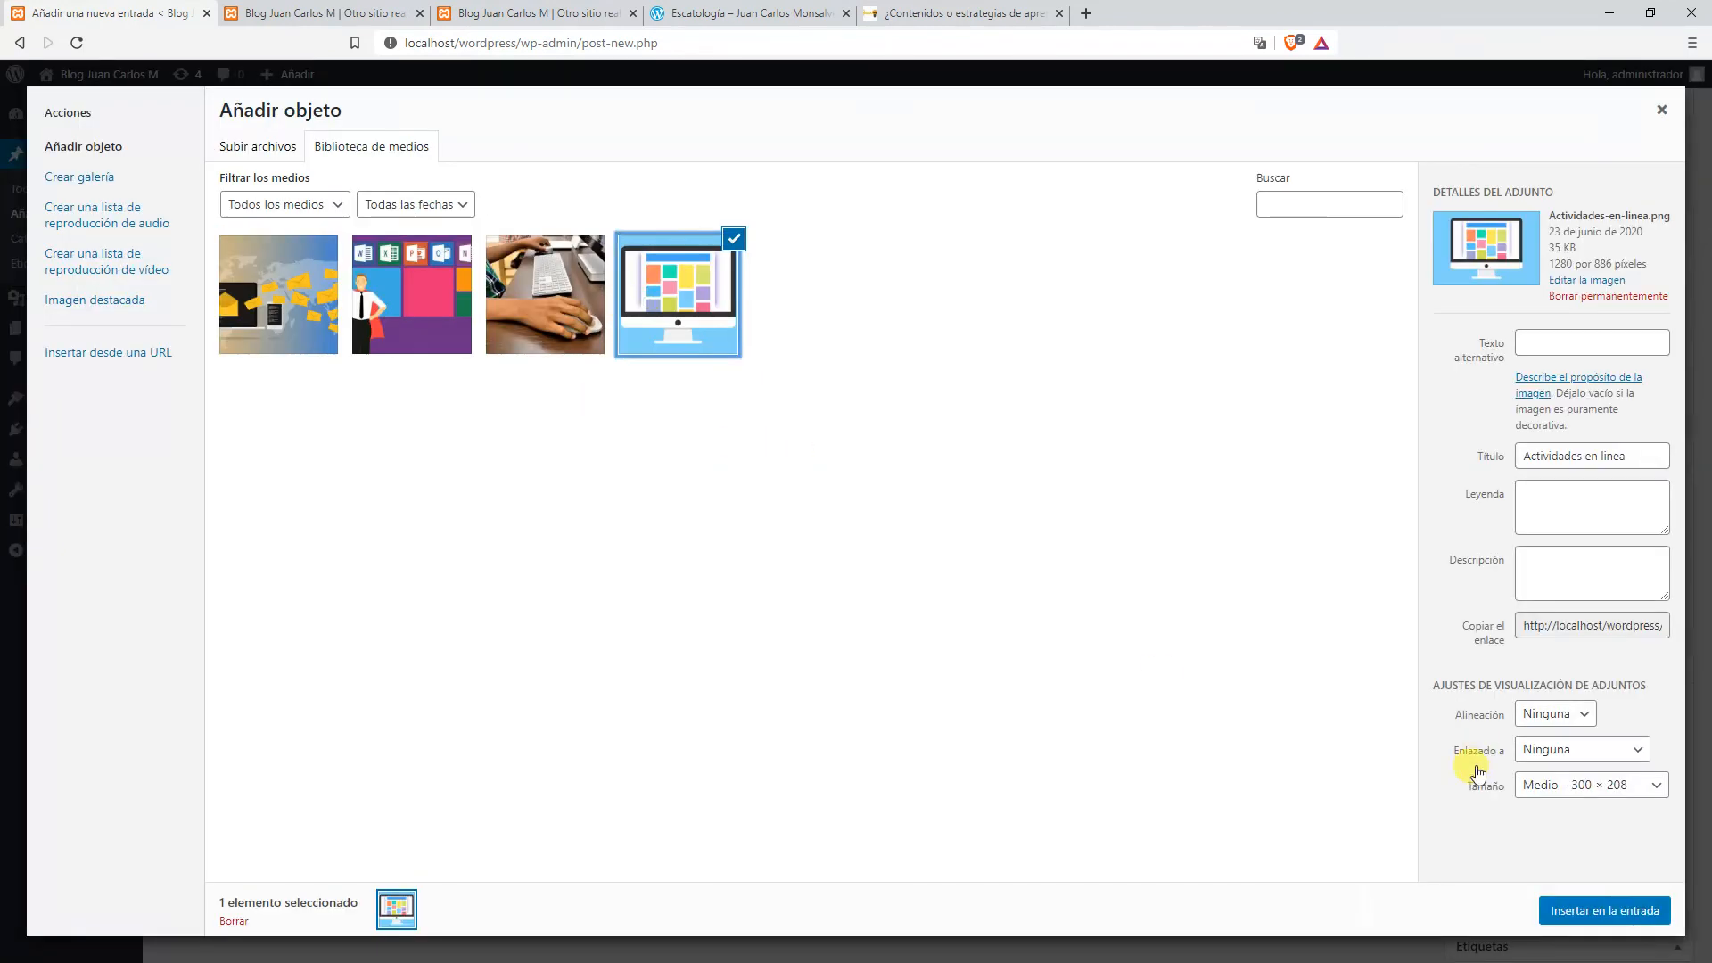
{"action": "left_click", "coordinate": [1602, 910]}
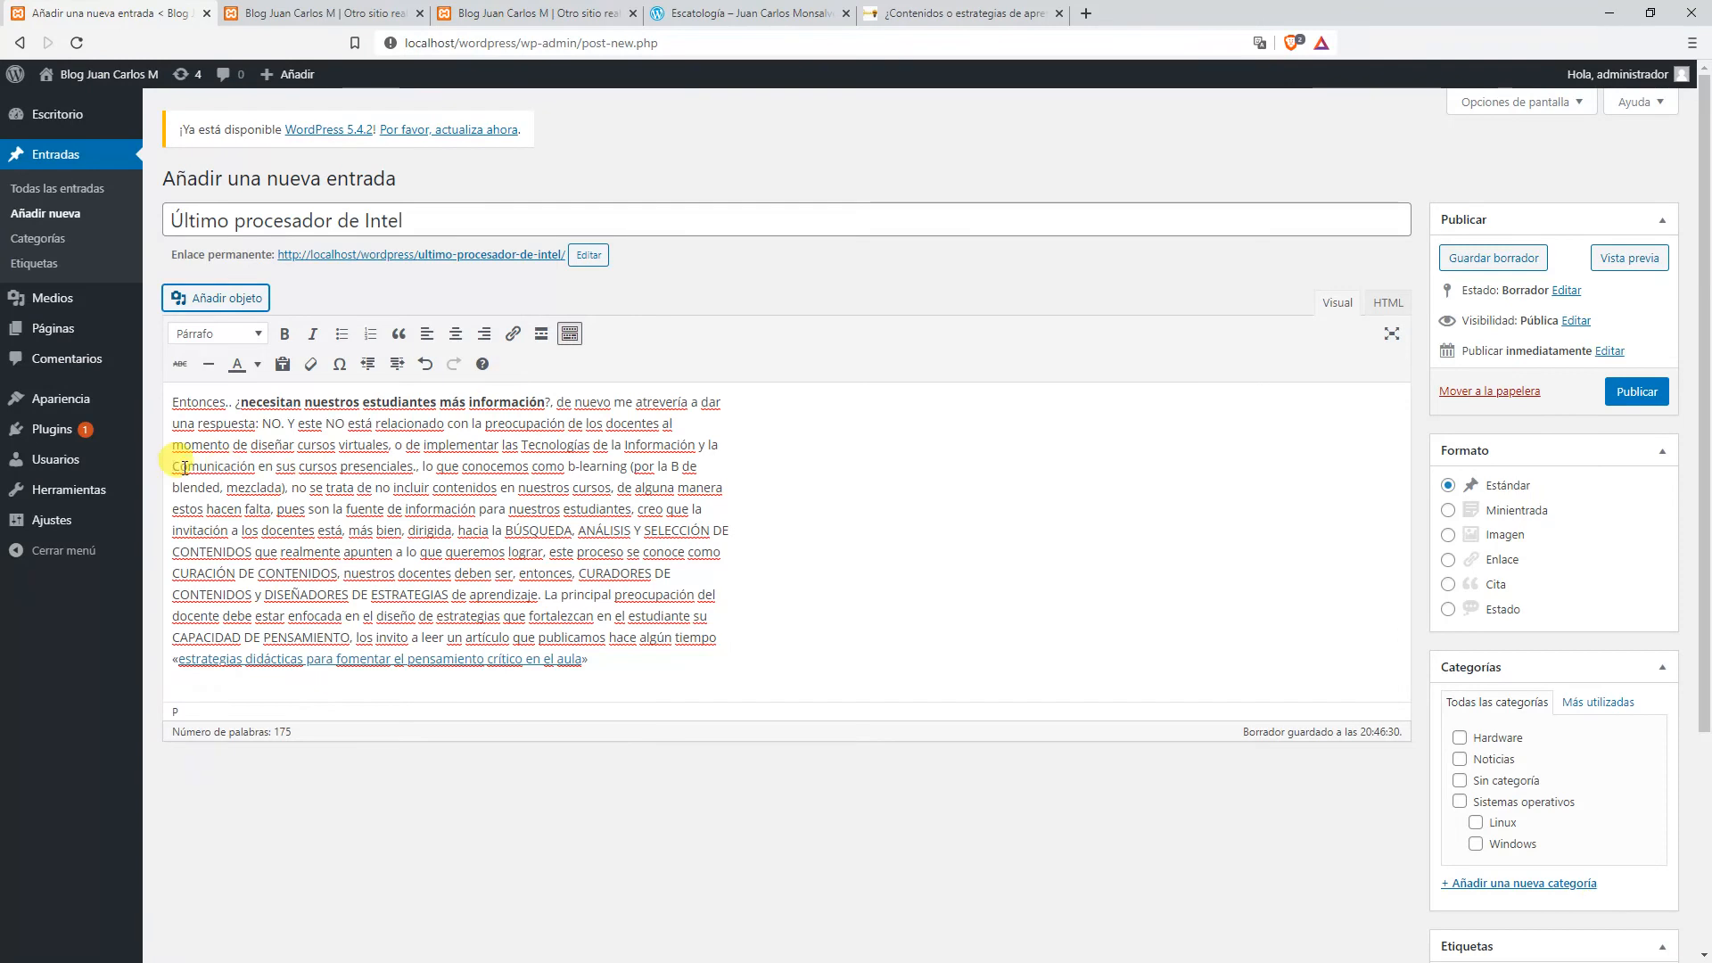
{"action": "left_click", "coordinate": [387, 453]}
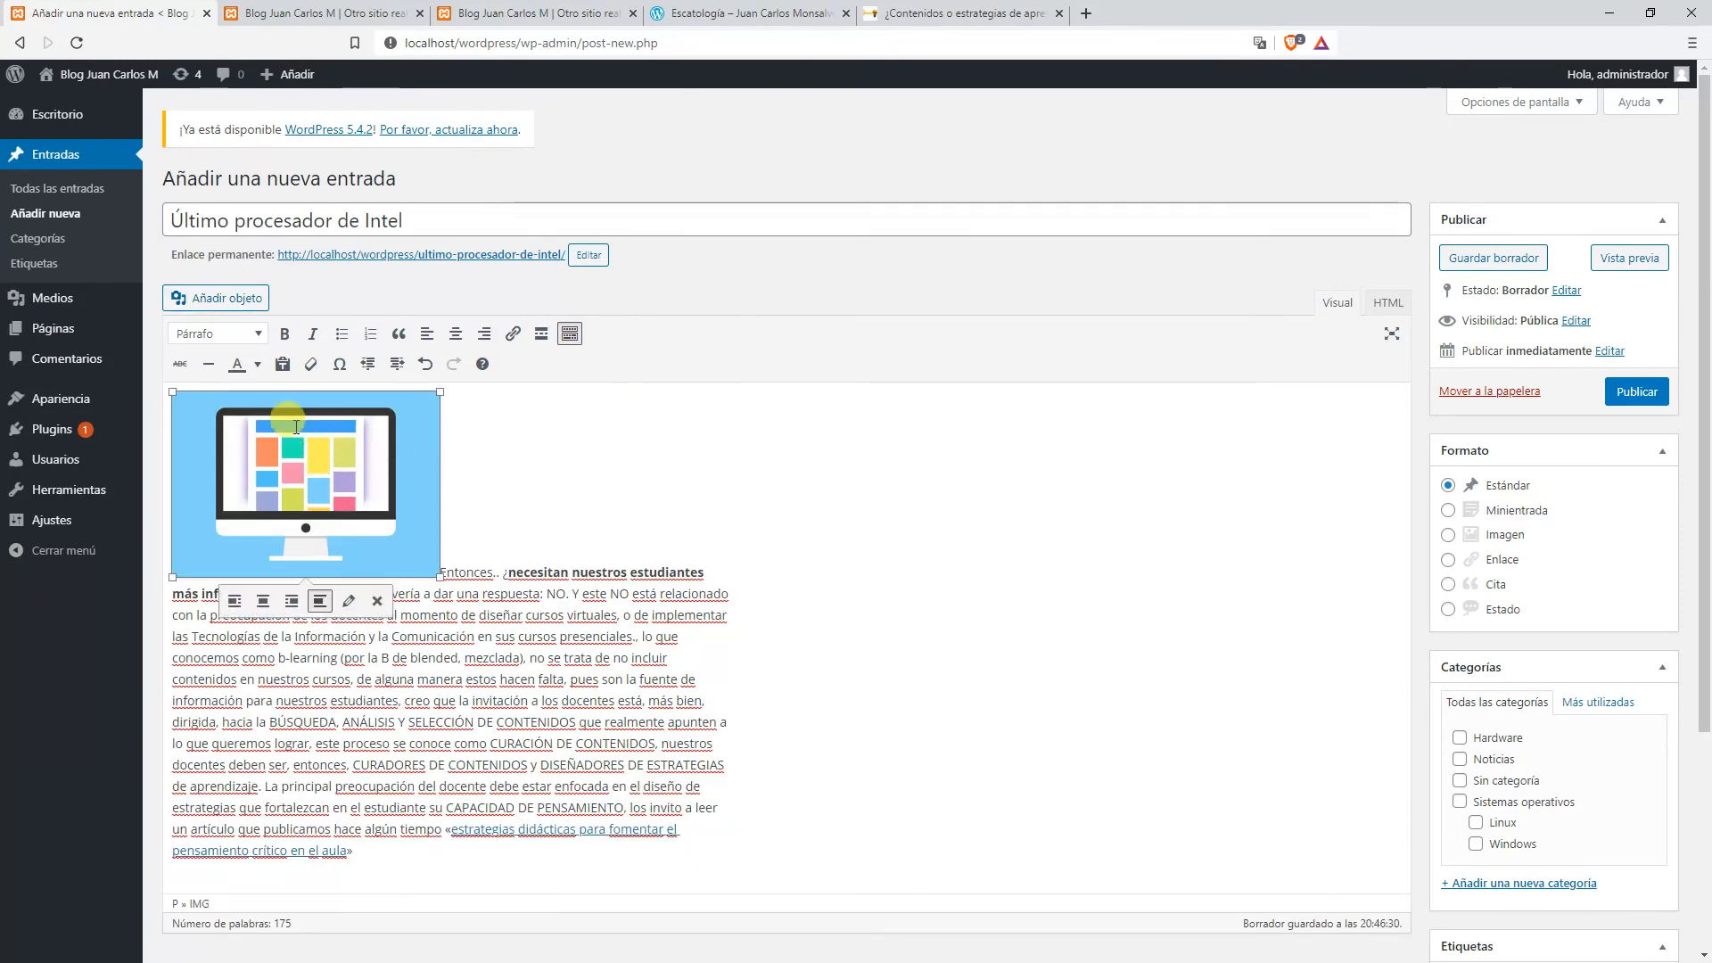
{"action": "left_click", "coordinate": [234, 601]}
{"action": "left_click", "coordinate": [535, 516]}
Assign the new post to the Hardware category and check the categories listed on the public blog.
{"action": "scroll", "coordinate": [1319, 562], "scroll_direction": "down", "scroll_amount": 3}
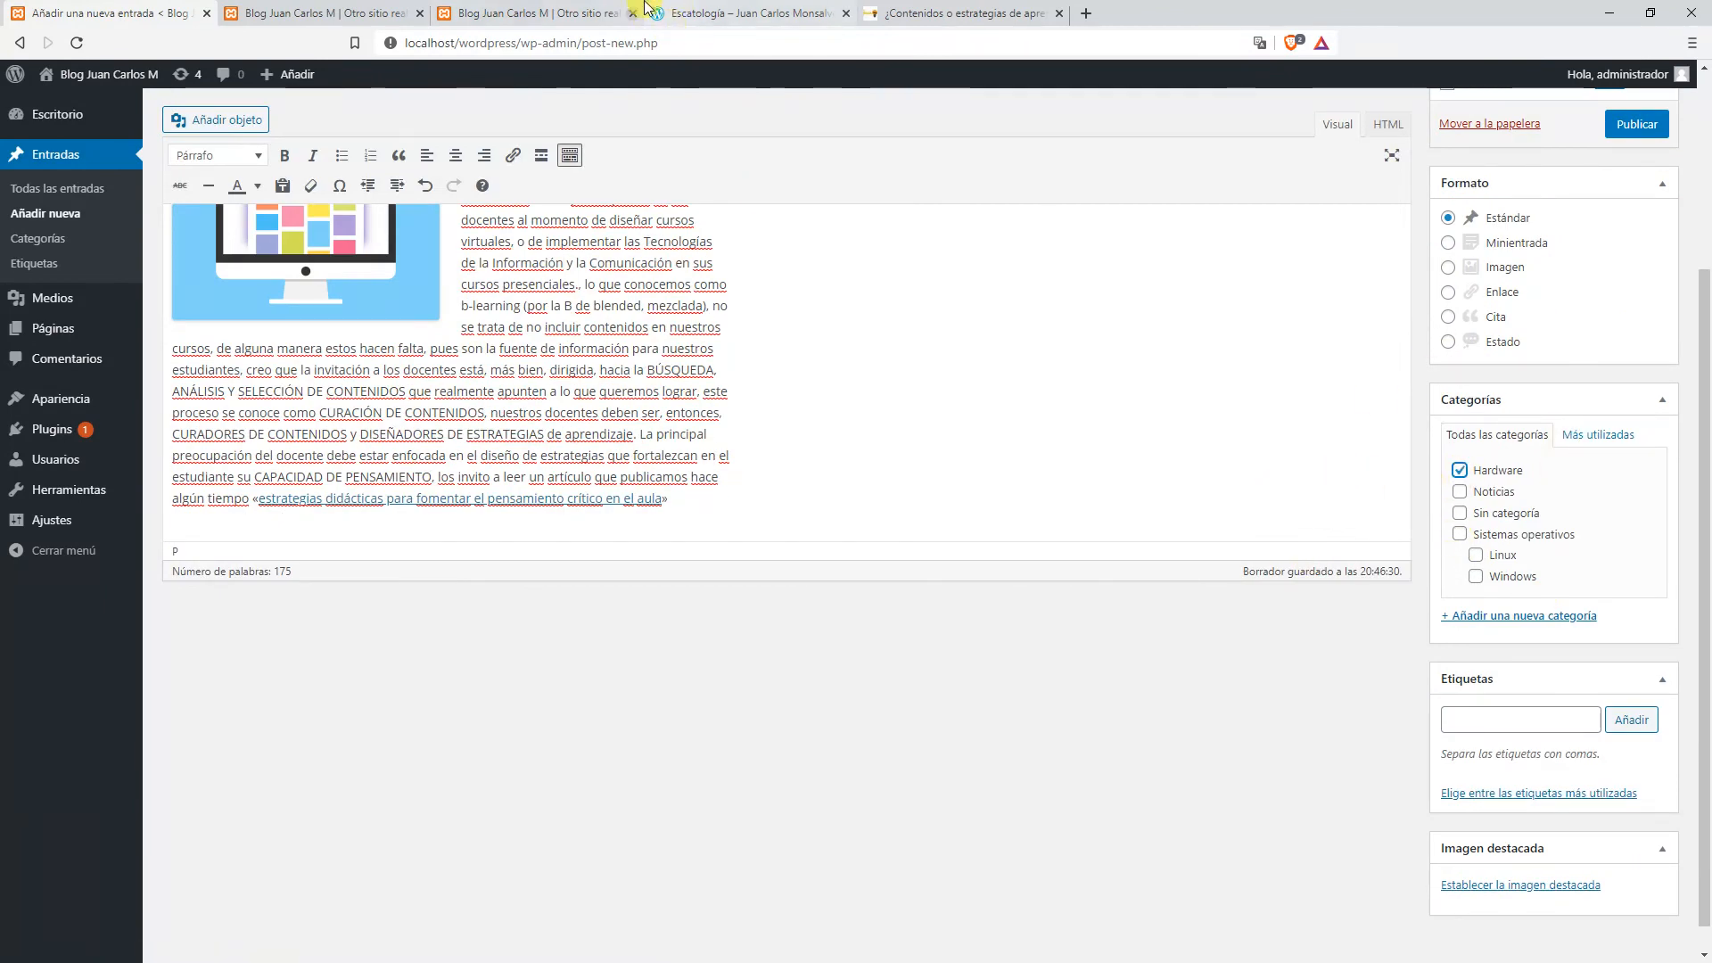
{"action": "left_click", "coordinate": [340, 12]}
{"action": "scroll", "coordinate": [1155, 767], "scroll_direction": "down", "scroll_amount": 1}
{"action": "left_click_drag", "start_coordinate": [1066, 524], "coordinate": [1116, 546]}
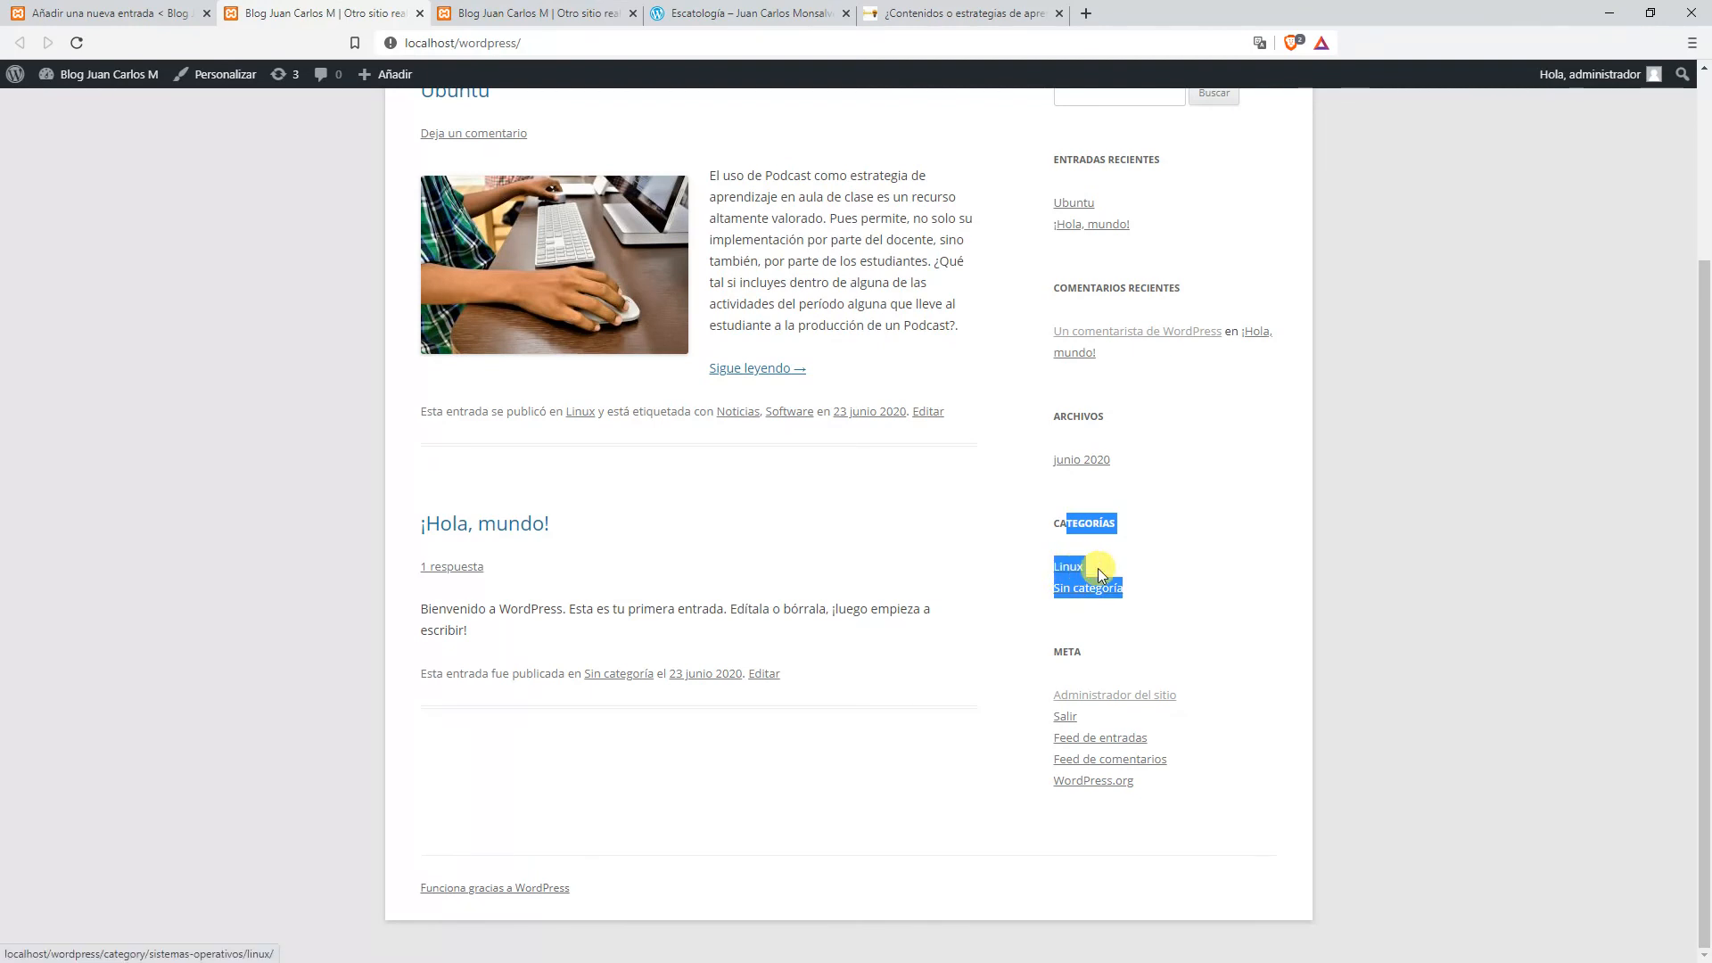
{"action": "left_click", "coordinate": [1164, 612]}
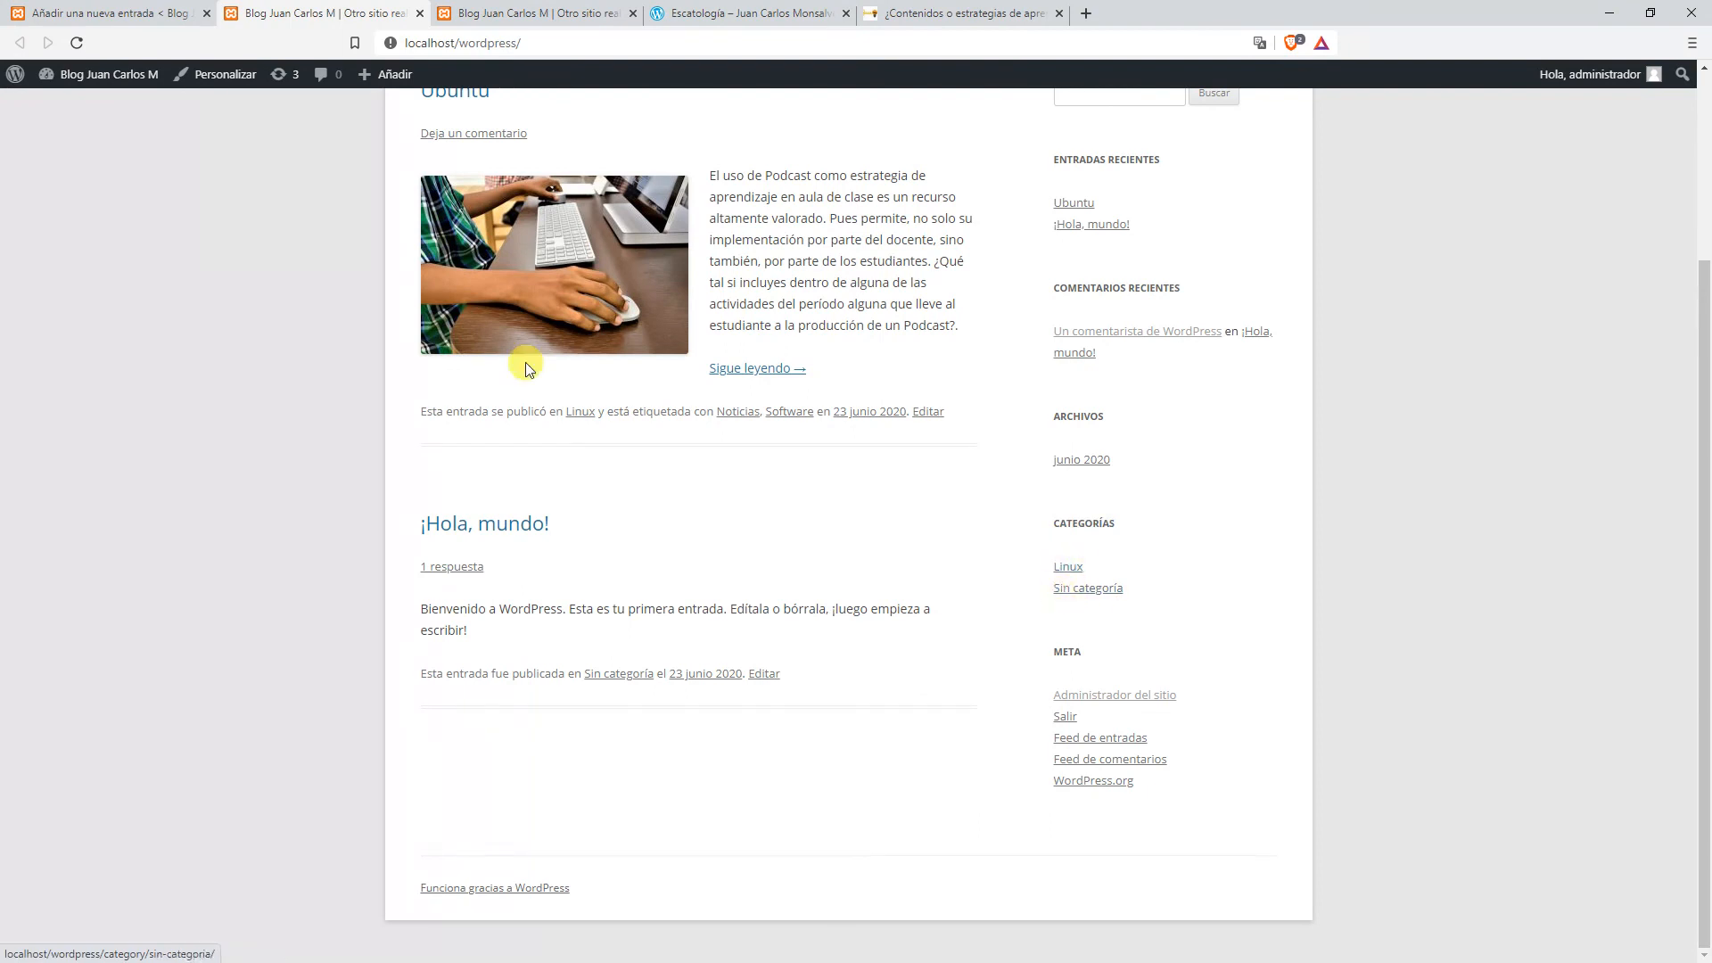
Return to the new post's editor and publish the post.
{"action": "left_click", "coordinate": [95, 12]}
{"action": "scroll", "coordinate": [874, 446], "scroll_direction": "up", "scroll_amount": 5}
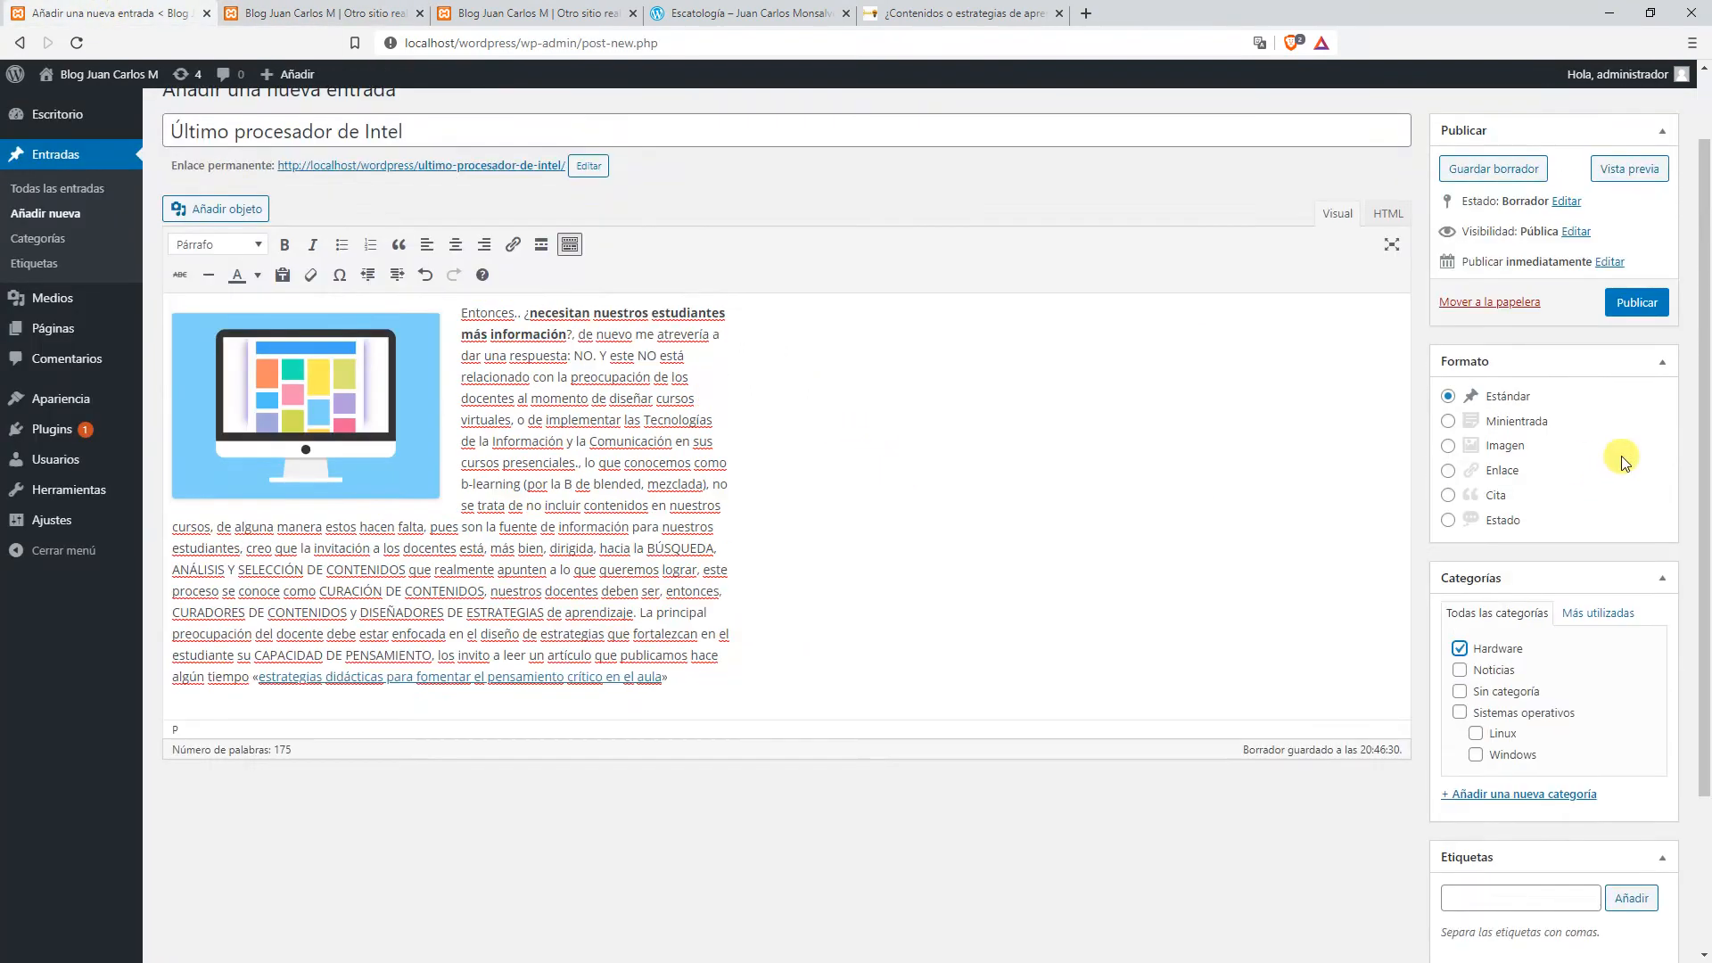
{"action": "left_click", "coordinate": [1626, 392]}
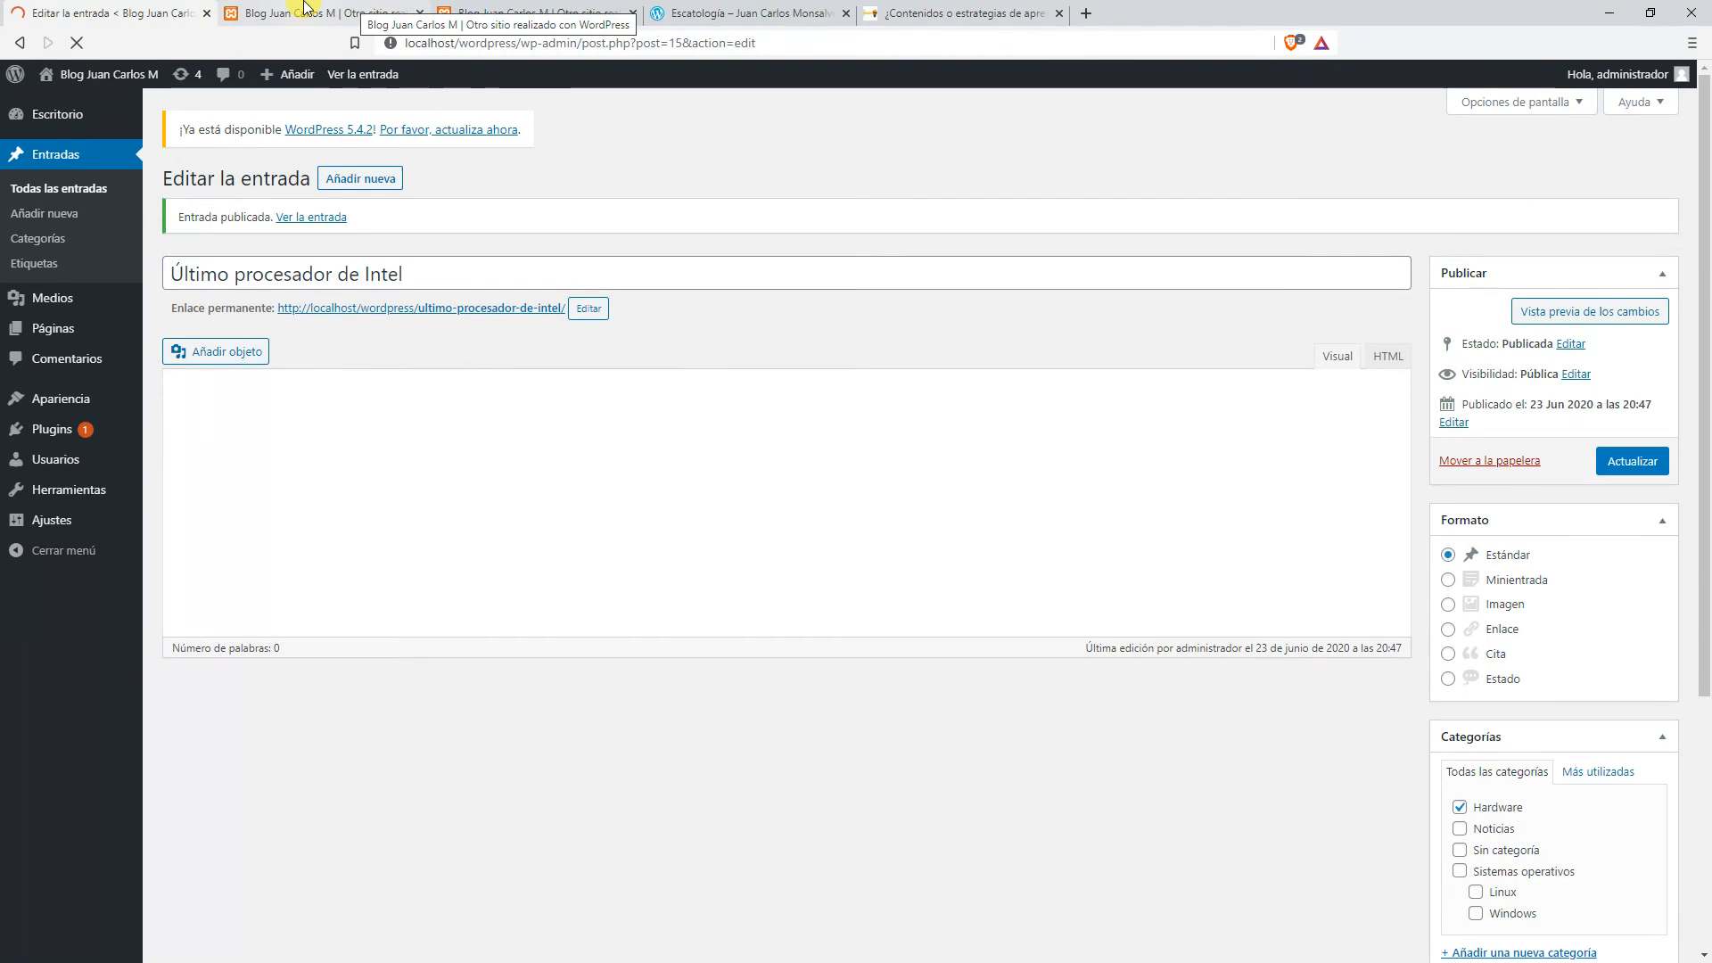
Reload the public blog, decline the translation extension, and view the Hardware category archive.
{"action": "left_click", "coordinate": [303, 11]}
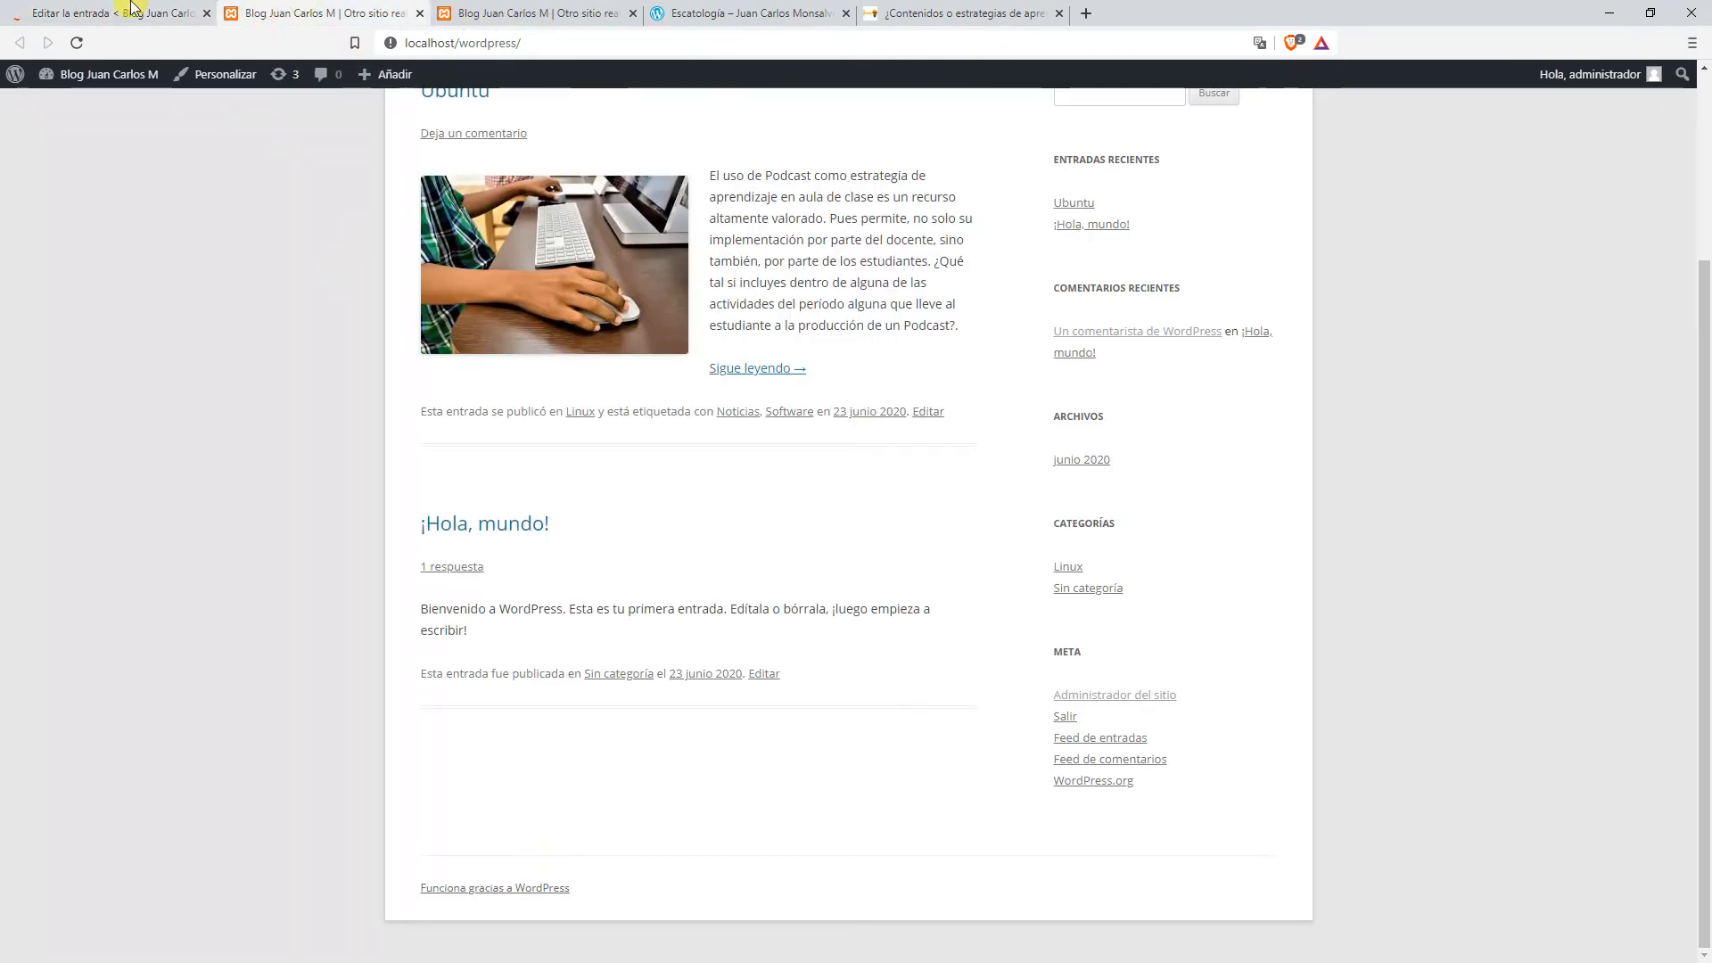
{"action": "left_click", "coordinate": [79, 43]}
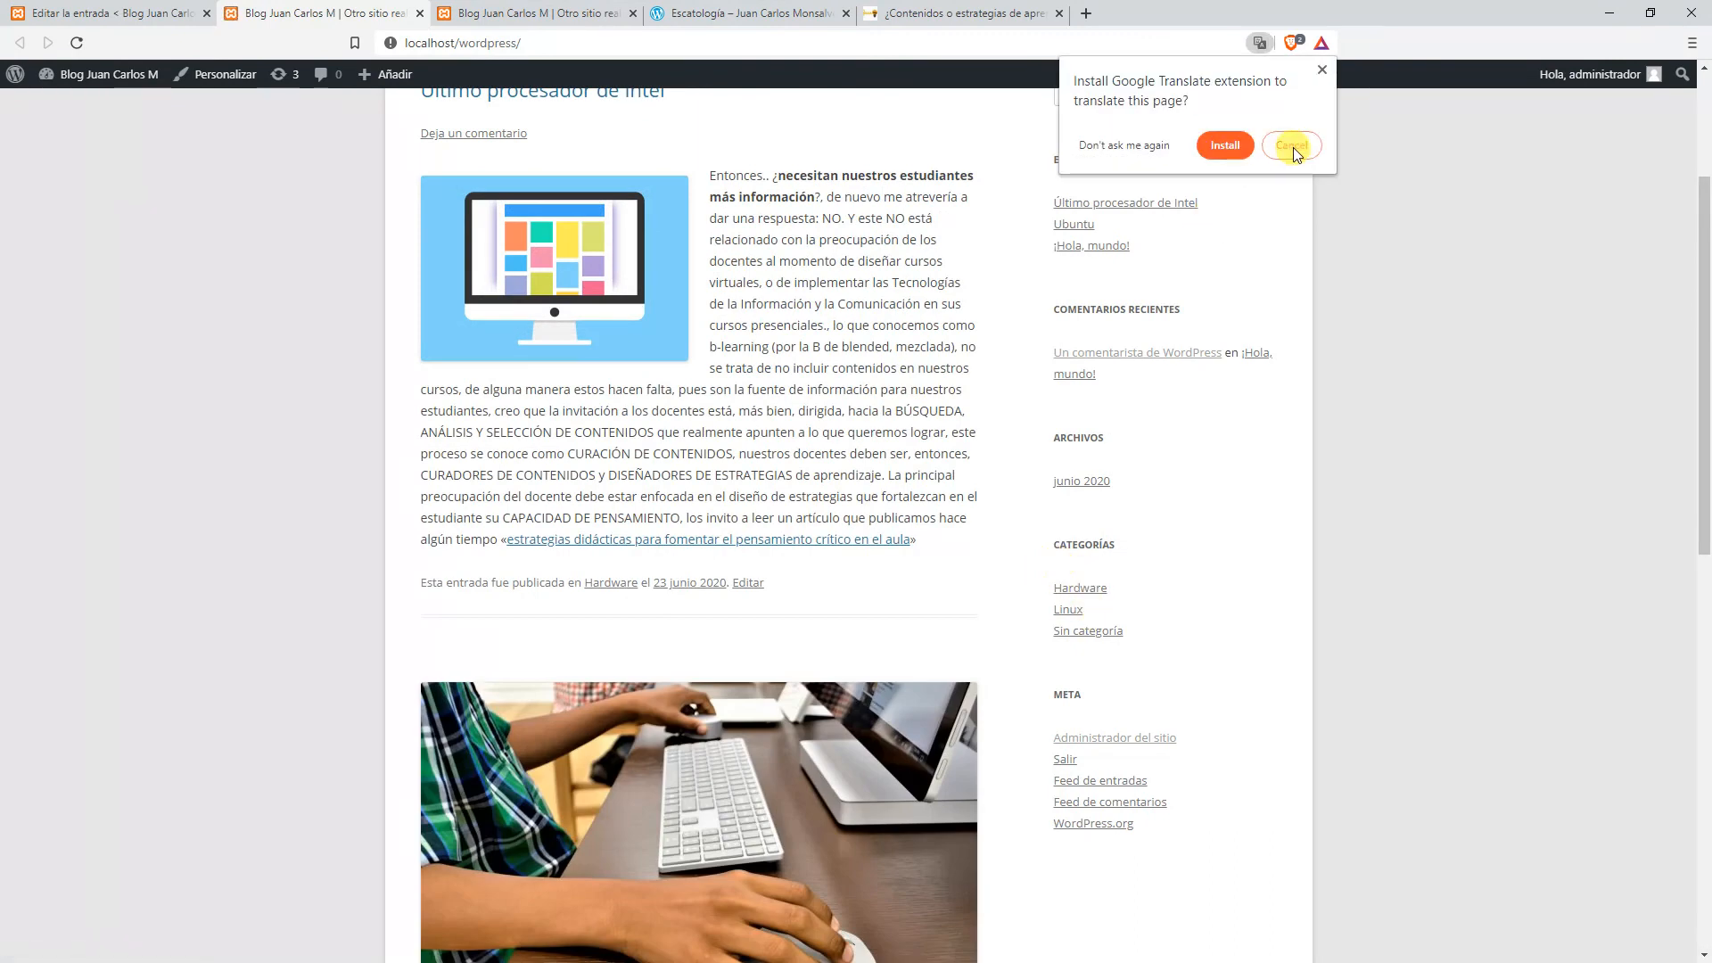
{"action": "left_click", "coordinate": [1295, 145]}
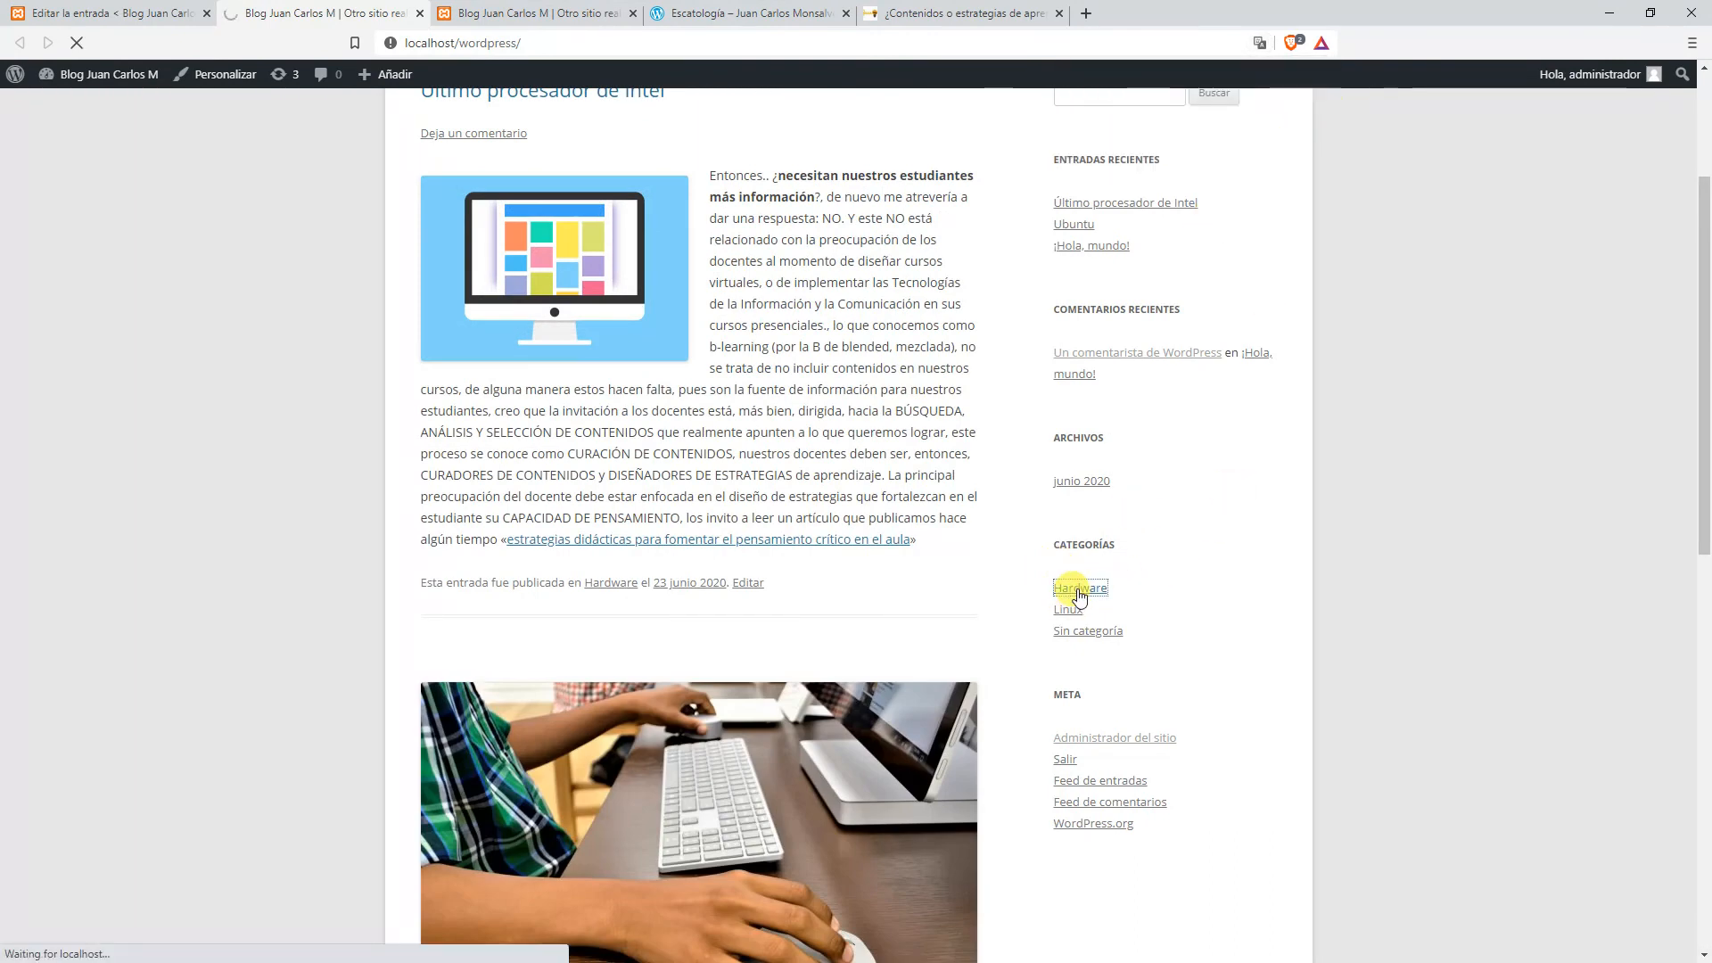
{"action": "scroll", "coordinate": [615, 442], "scroll_direction": "down", "scroll_amount": 3}
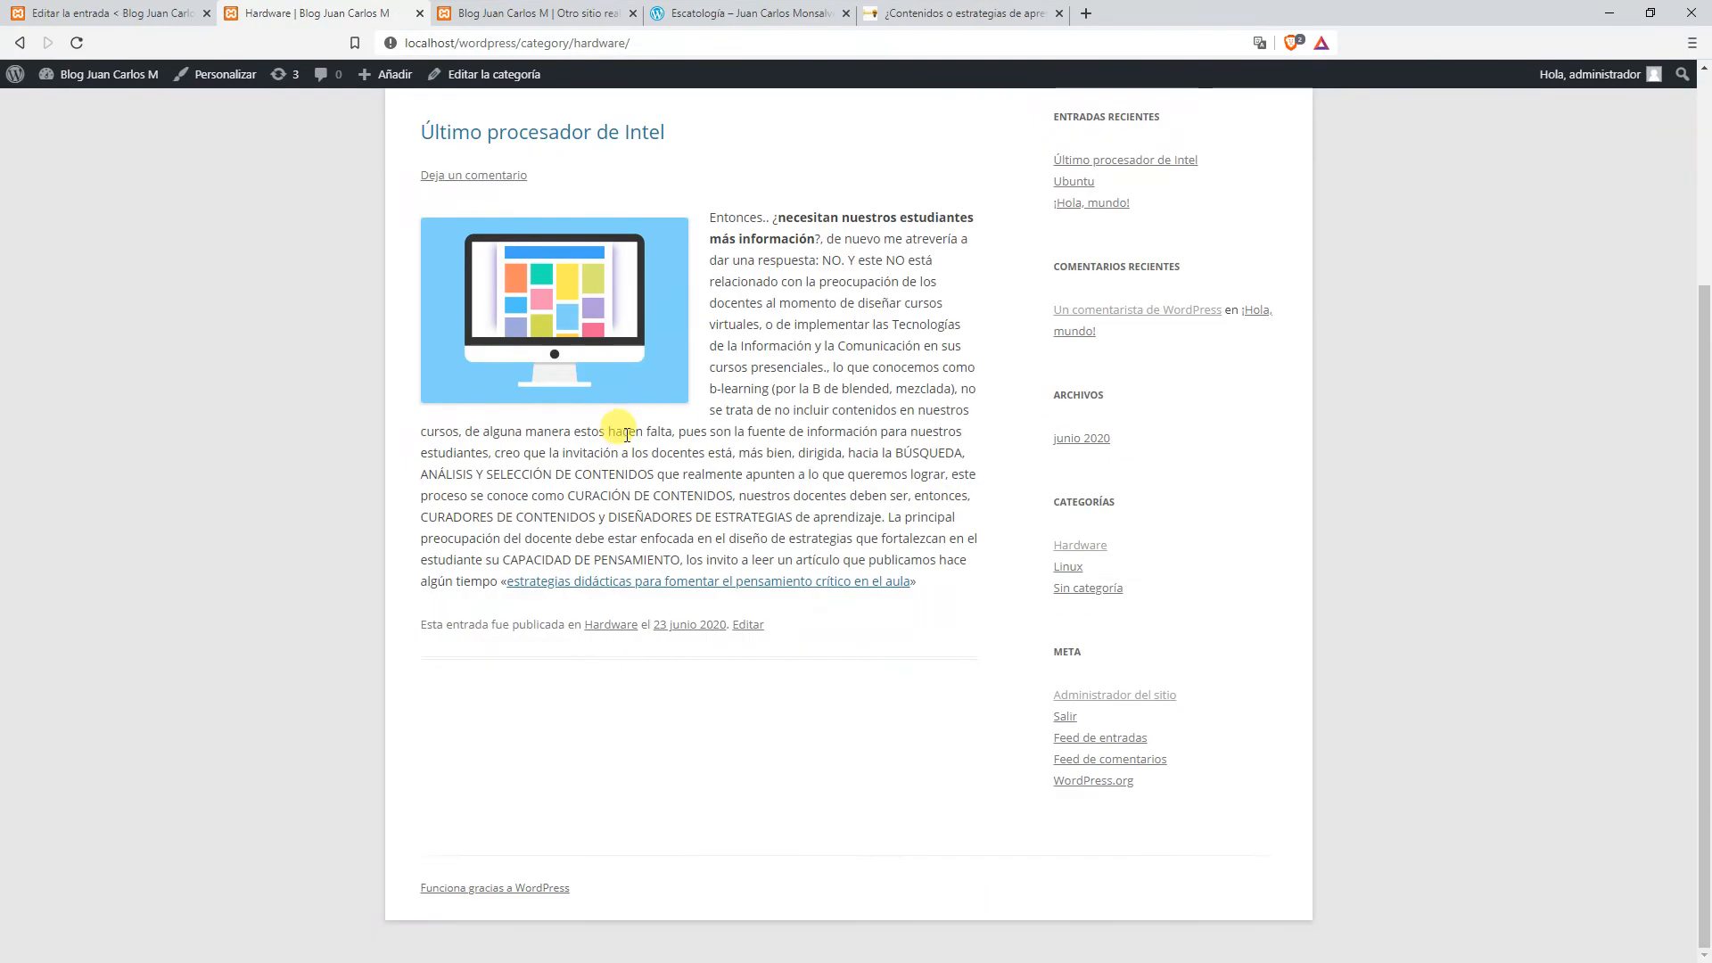
Open the Linux category archive and examine the Ubuntu post's featured image, excerpt and category details.
{"action": "left_click", "coordinate": [1061, 567]}
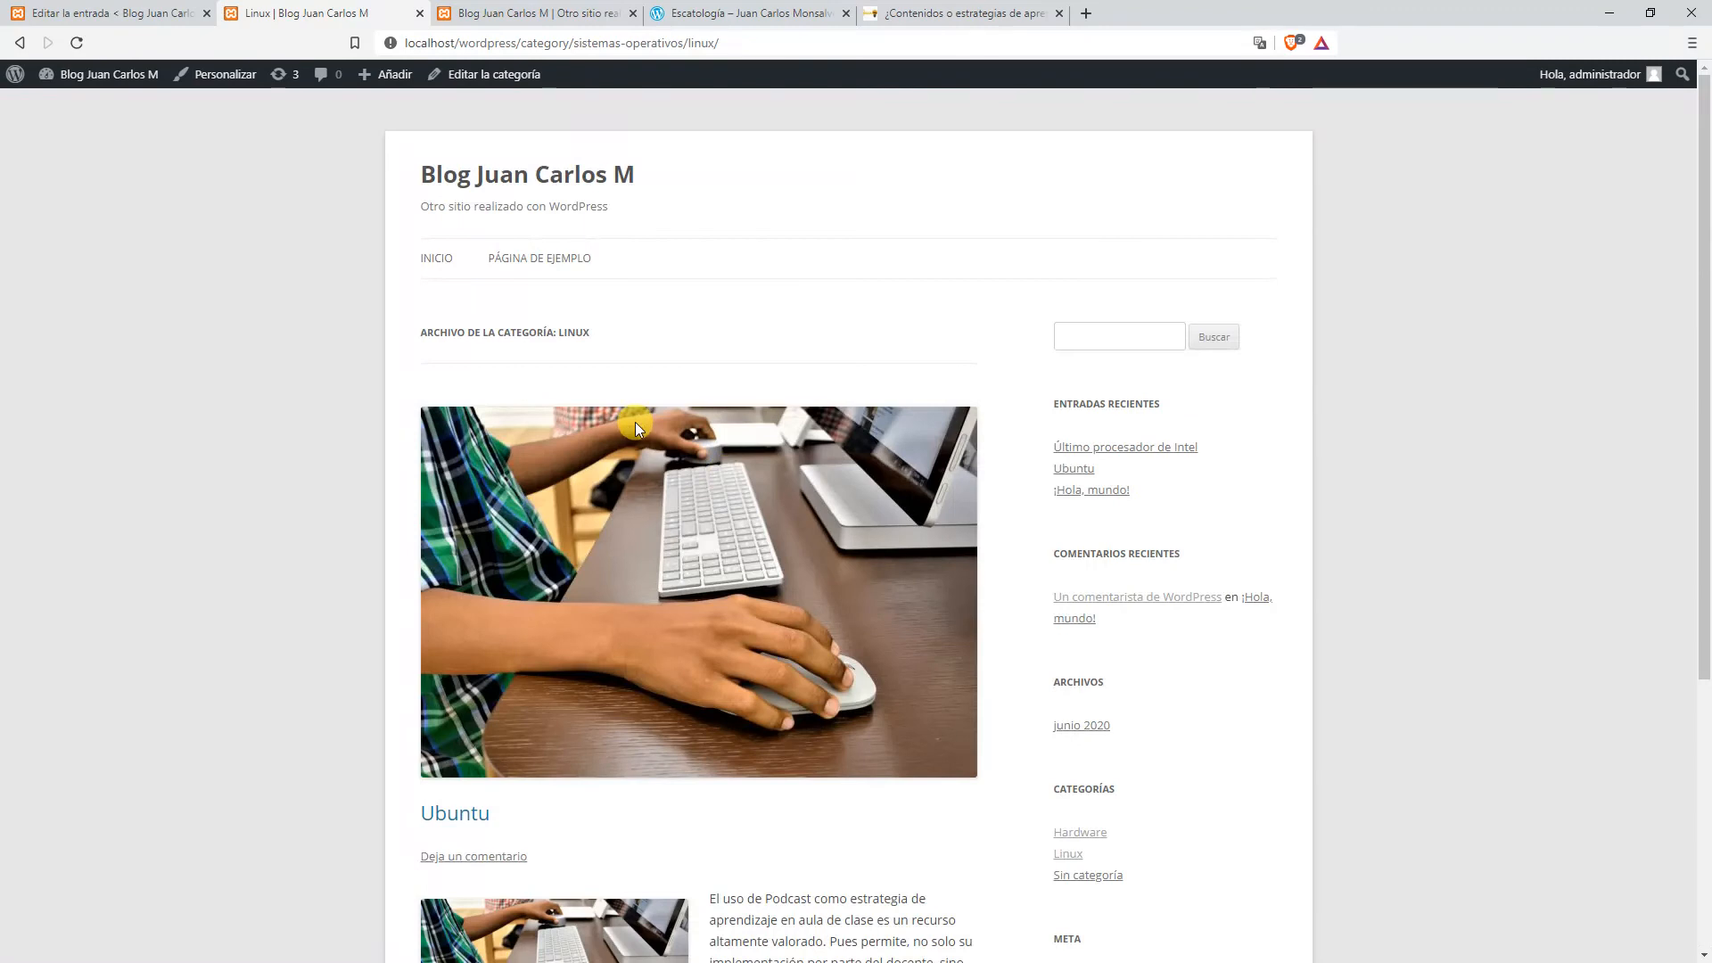
{"action": "scroll", "coordinate": [615, 419], "scroll_direction": "down", "scroll_amount": 5}
{"action": "scroll", "coordinate": [612, 410], "scroll_direction": "up", "scroll_amount": 5}
{"action": "scroll", "coordinate": [611, 413], "scroll_direction": "down", "scroll_amount": 5}
{"action": "scroll", "coordinate": [535, 348], "scroll_direction": "up", "scroll_amount": 5}
{"action": "scroll", "coordinate": [628, 384], "scroll_direction": "down", "scroll_amount": 2}
{"action": "scroll", "coordinate": [632, 436], "scroll_direction": "up", "scroll_amount": 2}
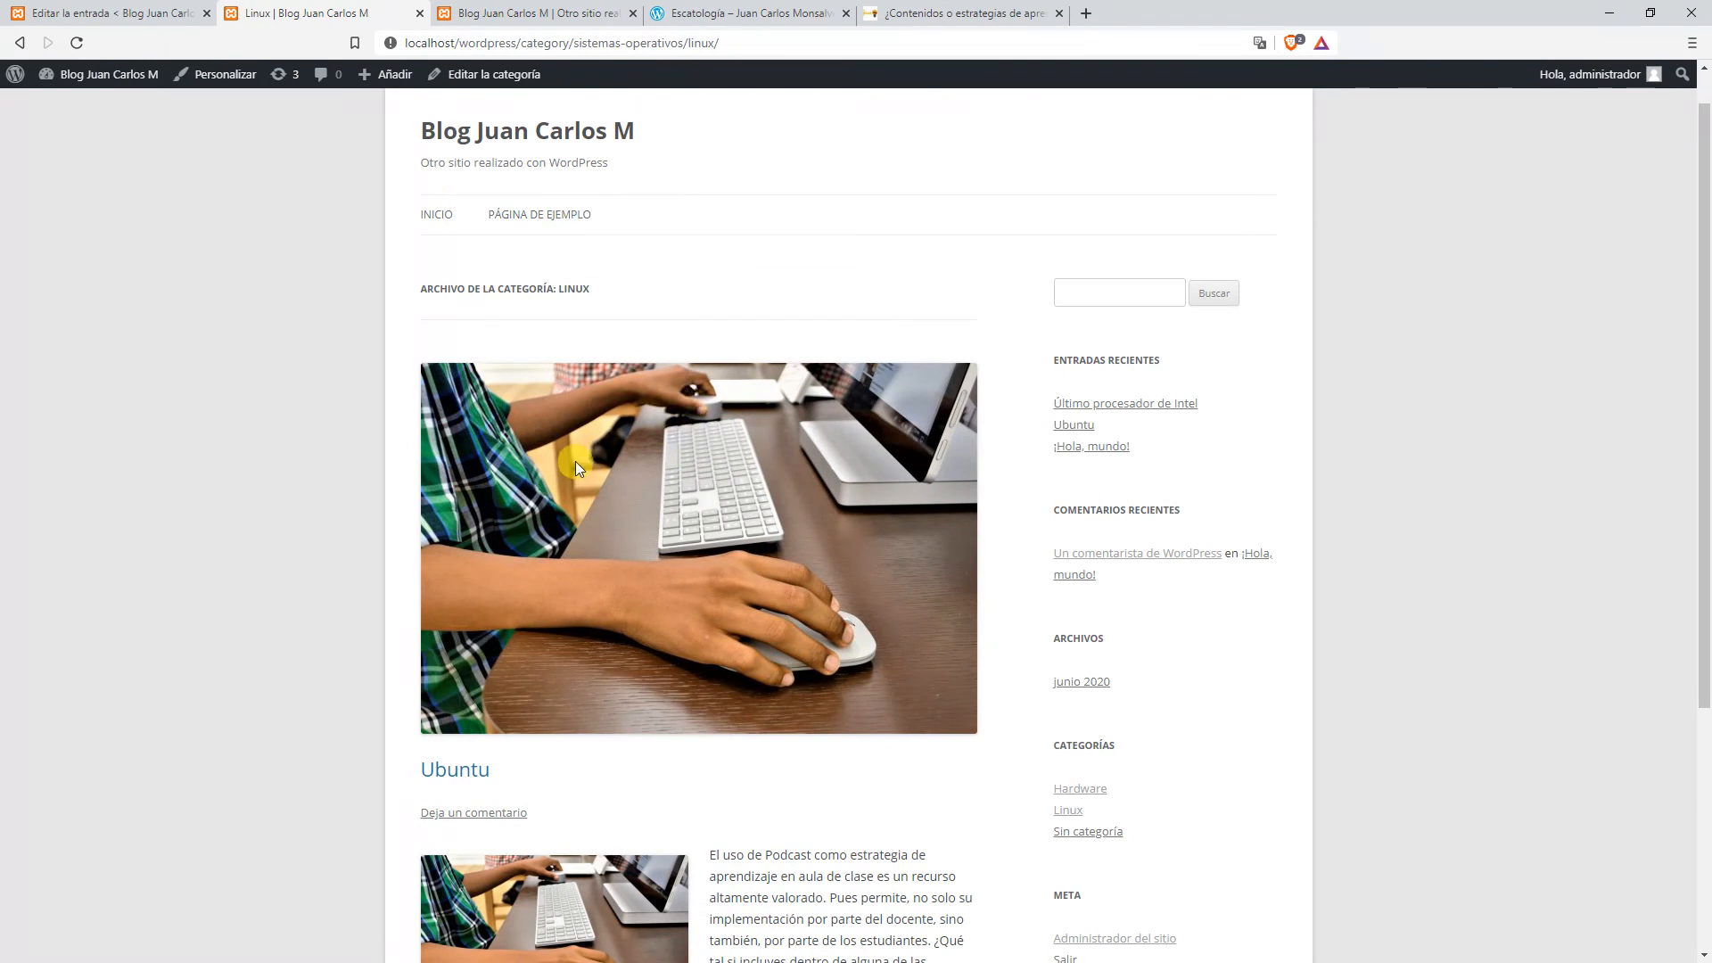
{"action": "scroll", "coordinate": [579, 459], "scroll_direction": "down", "scroll_amount": 4}
{"action": "scroll", "coordinate": [606, 393], "scroll_direction": "up", "scroll_amount": 2}
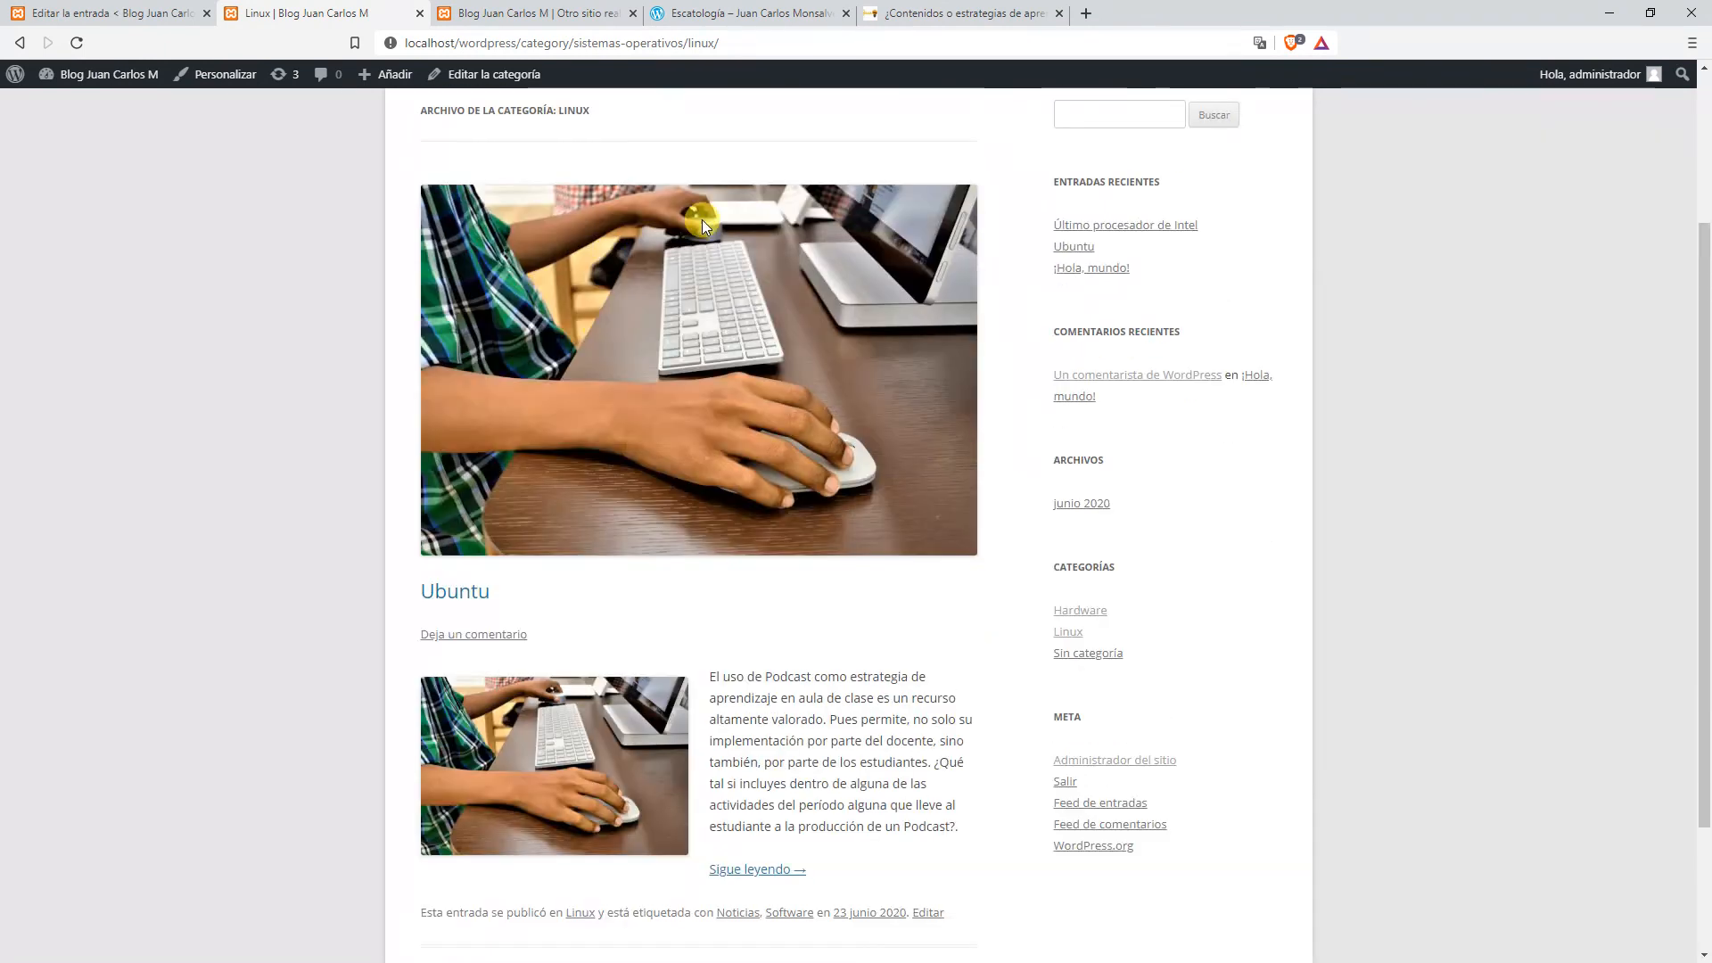
{"action": "scroll", "coordinate": [633, 418], "scroll_direction": "up", "scroll_amount": 2}
{"action": "scroll", "coordinate": [601, 527], "scroll_direction": "down", "scroll_amount": 4}
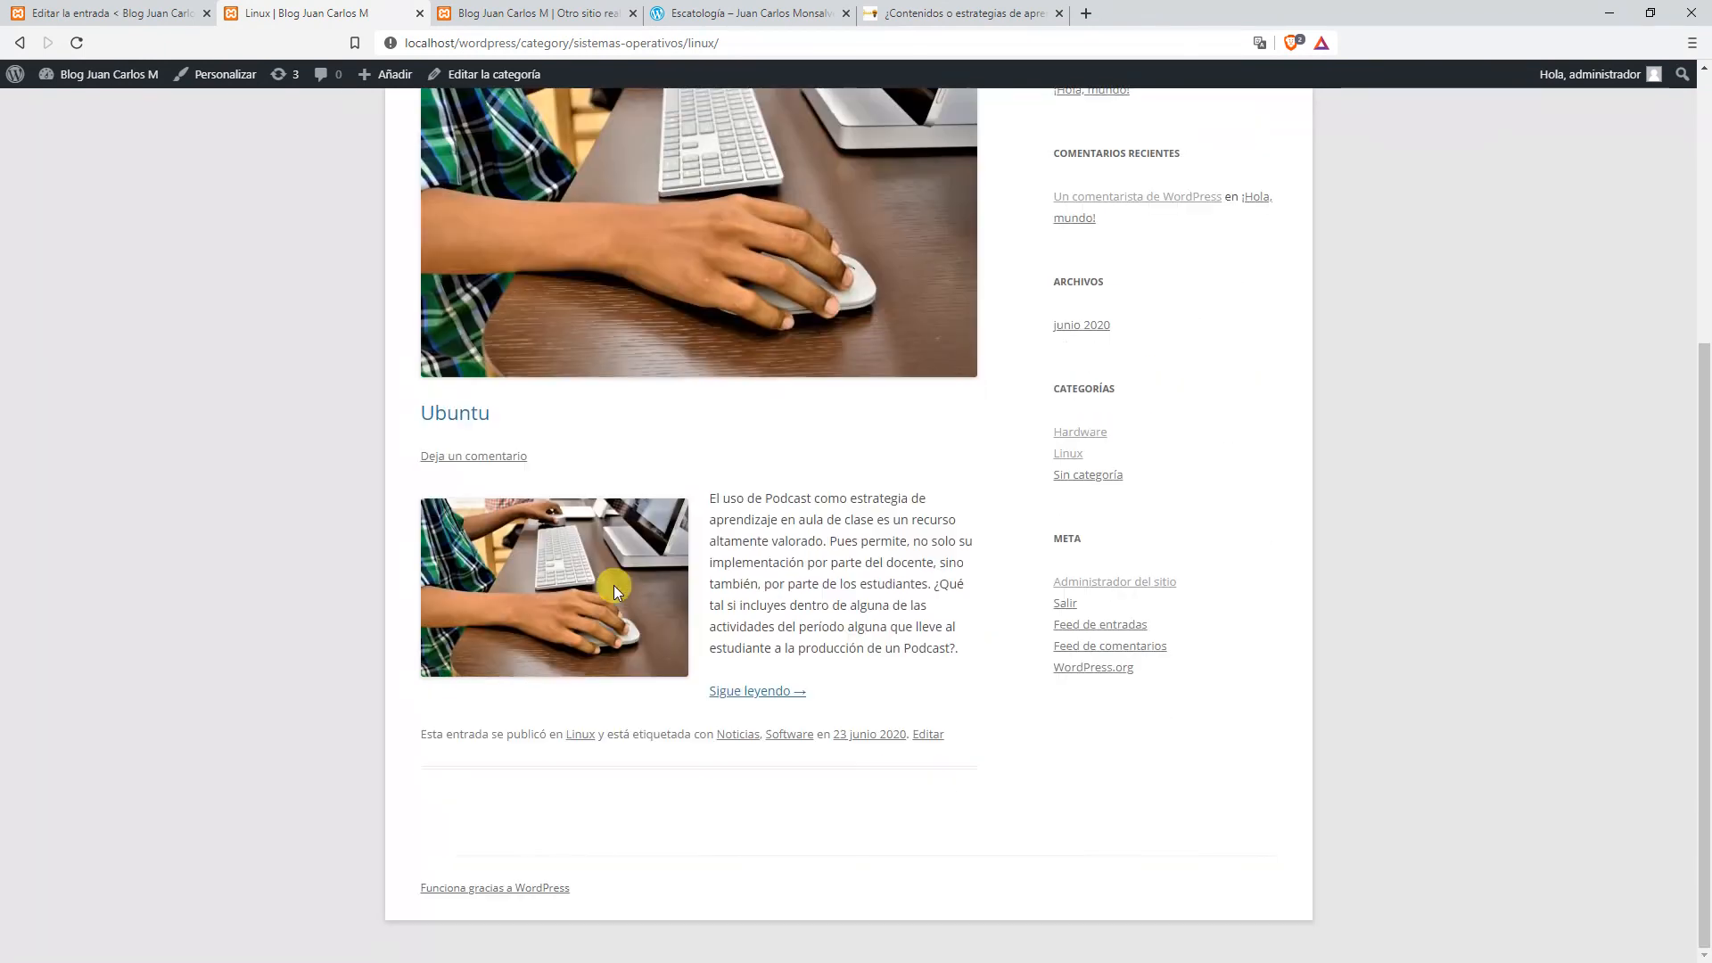
Open the full Ubuntu post from its excerpt and examine its featured image and complete text.
{"action": "left_click", "coordinate": [740, 693]}
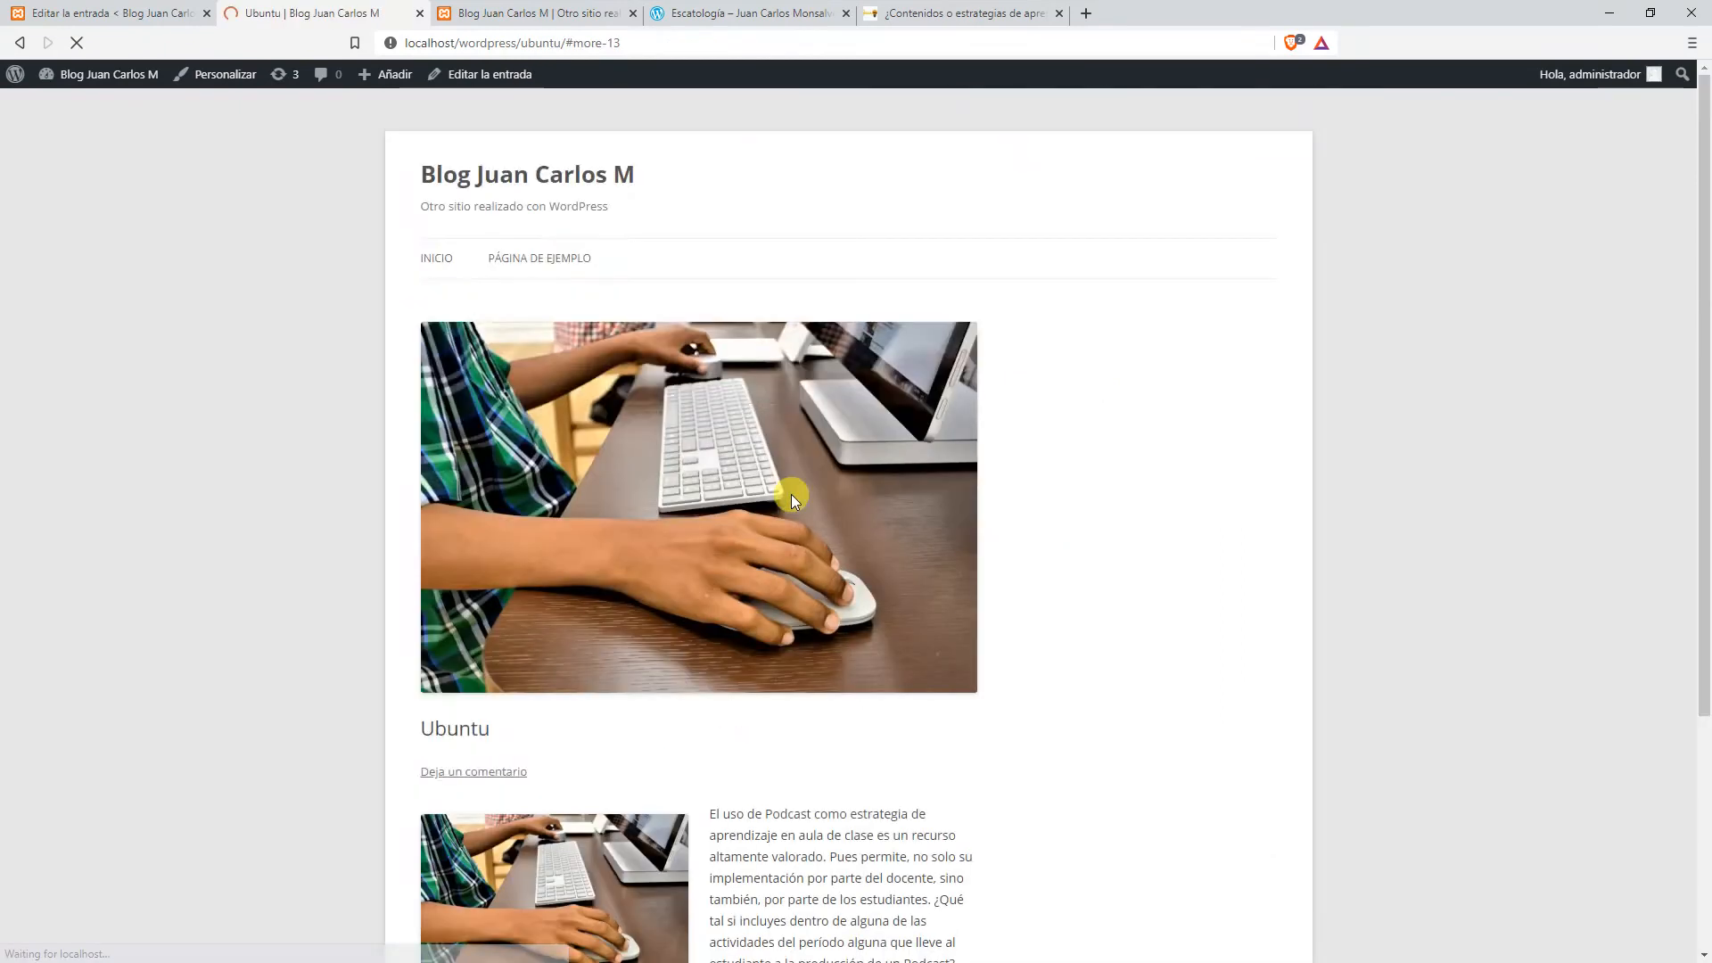
{"action": "scroll", "coordinate": [789, 428], "scroll_direction": "up", "scroll_amount": 9}
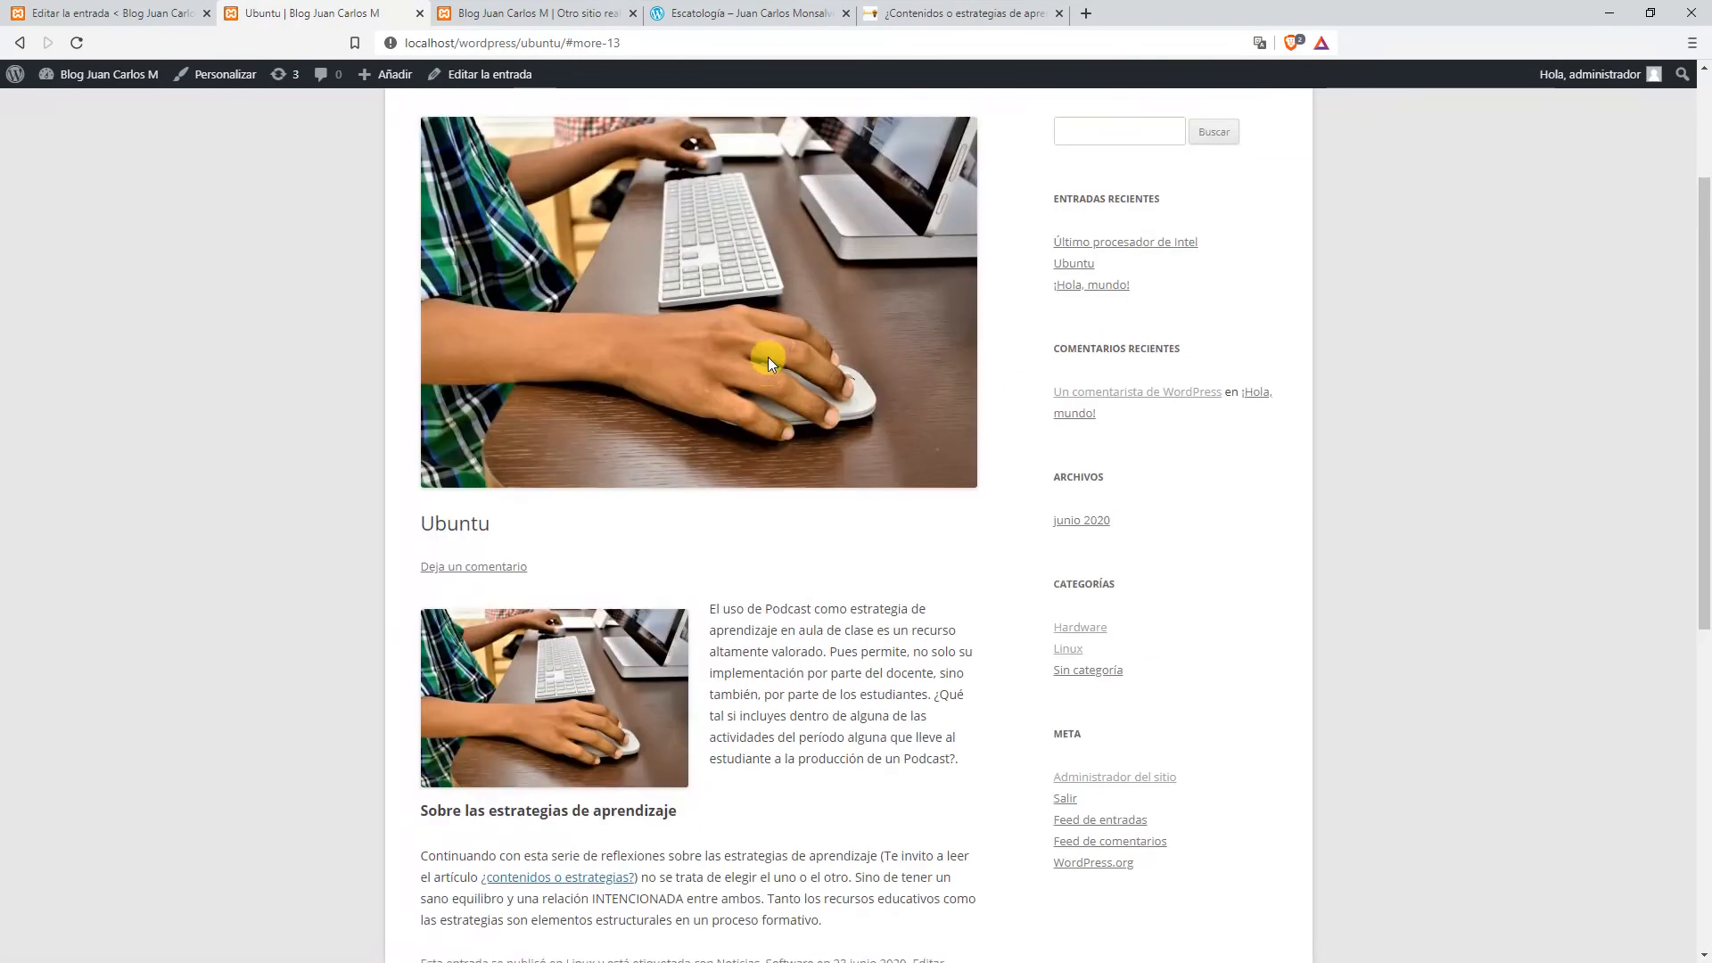
{"action": "scroll", "coordinate": [685, 393], "scroll_direction": "down", "scroll_amount": 8}
{"action": "scroll", "coordinate": [612, 268], "scroll_direction": "up", "scroll_amount": 3}
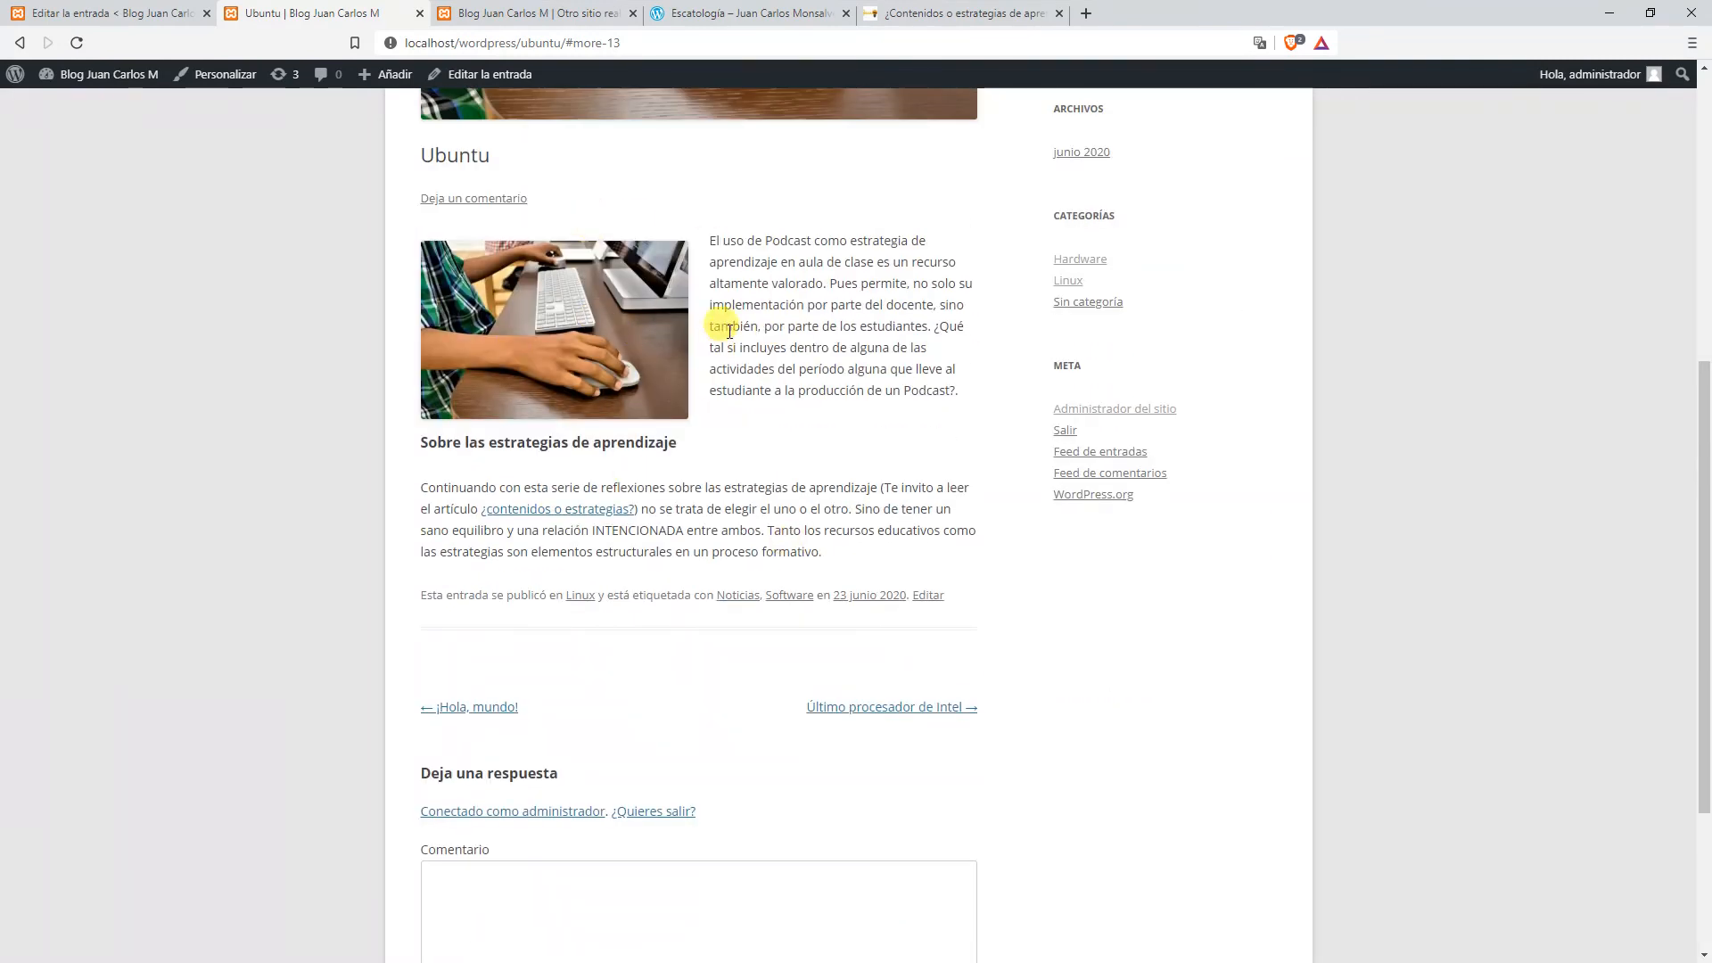
{"action": "scroll", "coordinate": [682, 368], "scroll_direction": "up", "scroll_amount": 6}
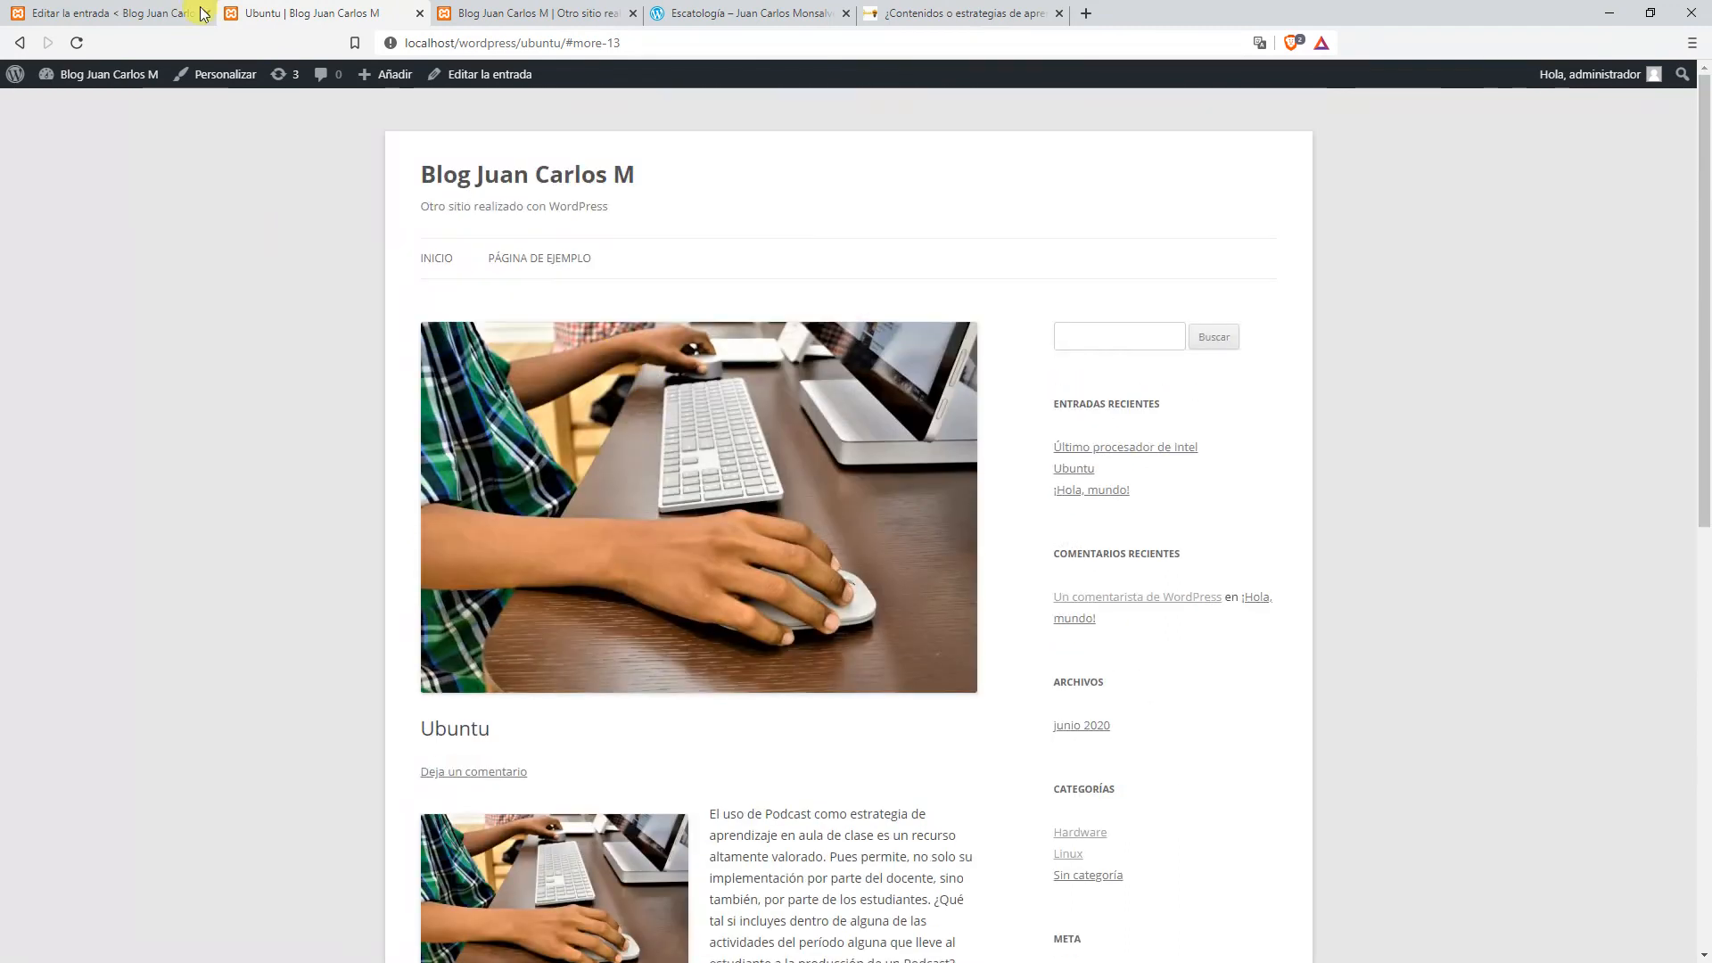
Return to the Intel post's editor and review its content, category, tags and featured image settings.
{"action": "left_click", "coordinate": [128, 9]}
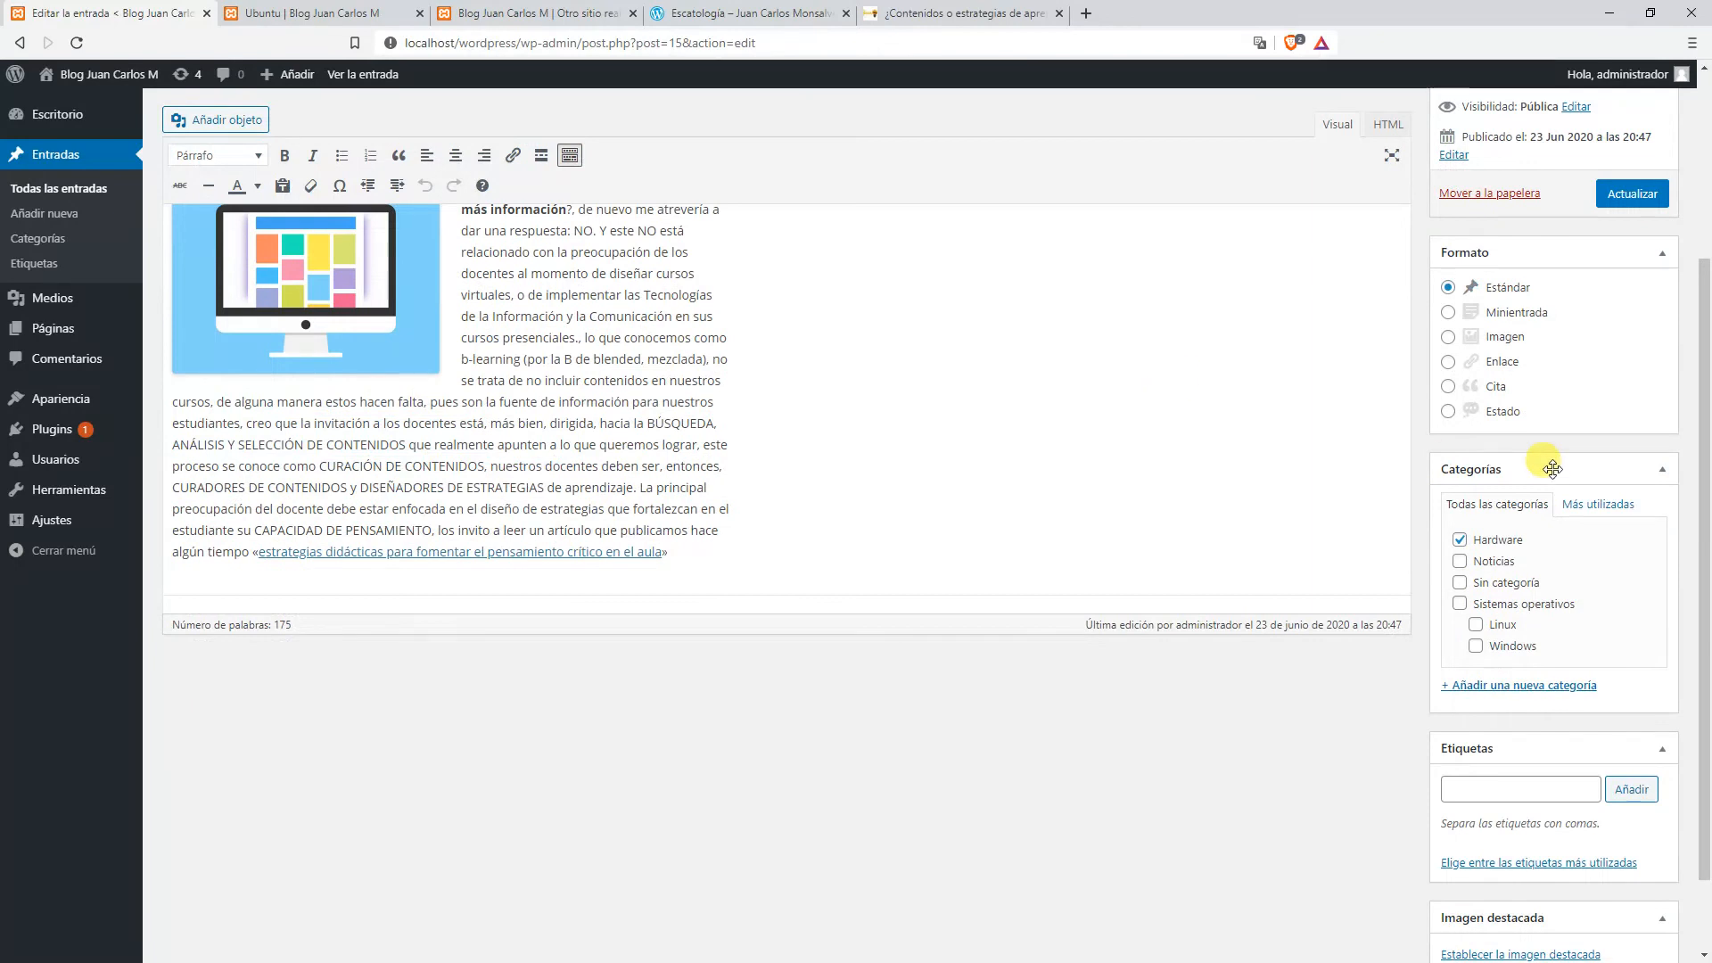
{"action": "scroll", "coordinate": [1534, 455], "scroll_direction": "down", "scroll_amount": 2}
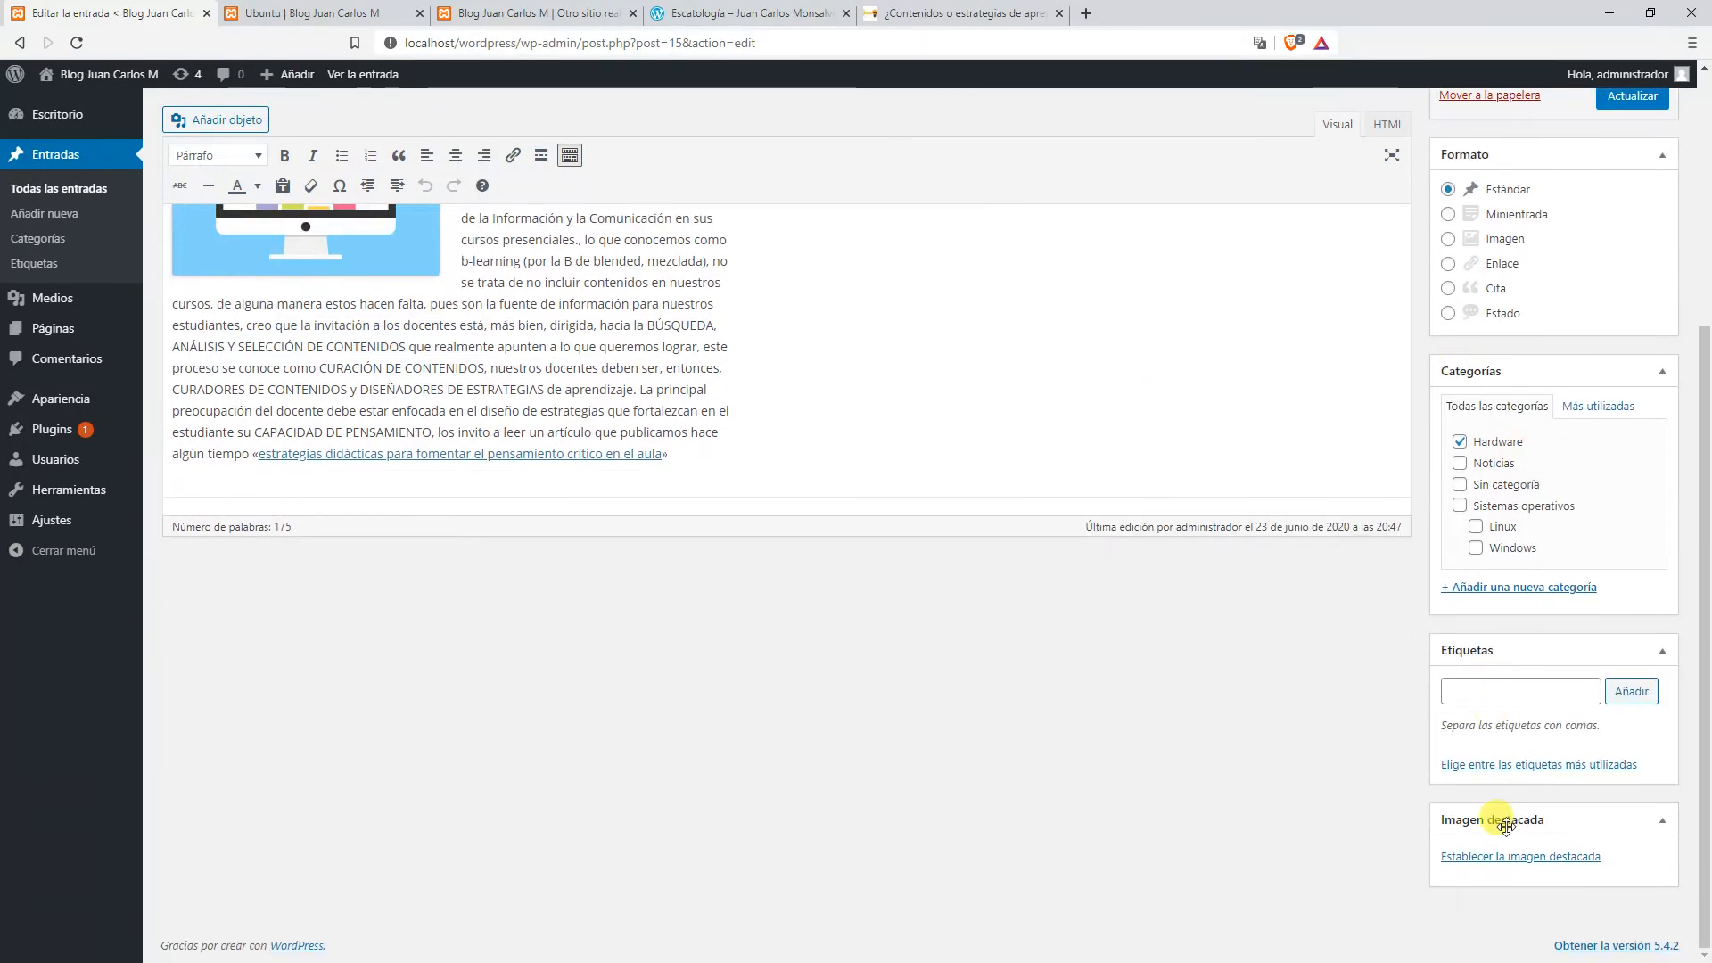
{"action": "scroll", "coordinate": [1496, 812], "scroll_direction": "up", "scroll_amount": 2}
{"action": "scroll", "coordinate": [1507, 829], "scroll_direction": "down", "scroll_amount": 2}
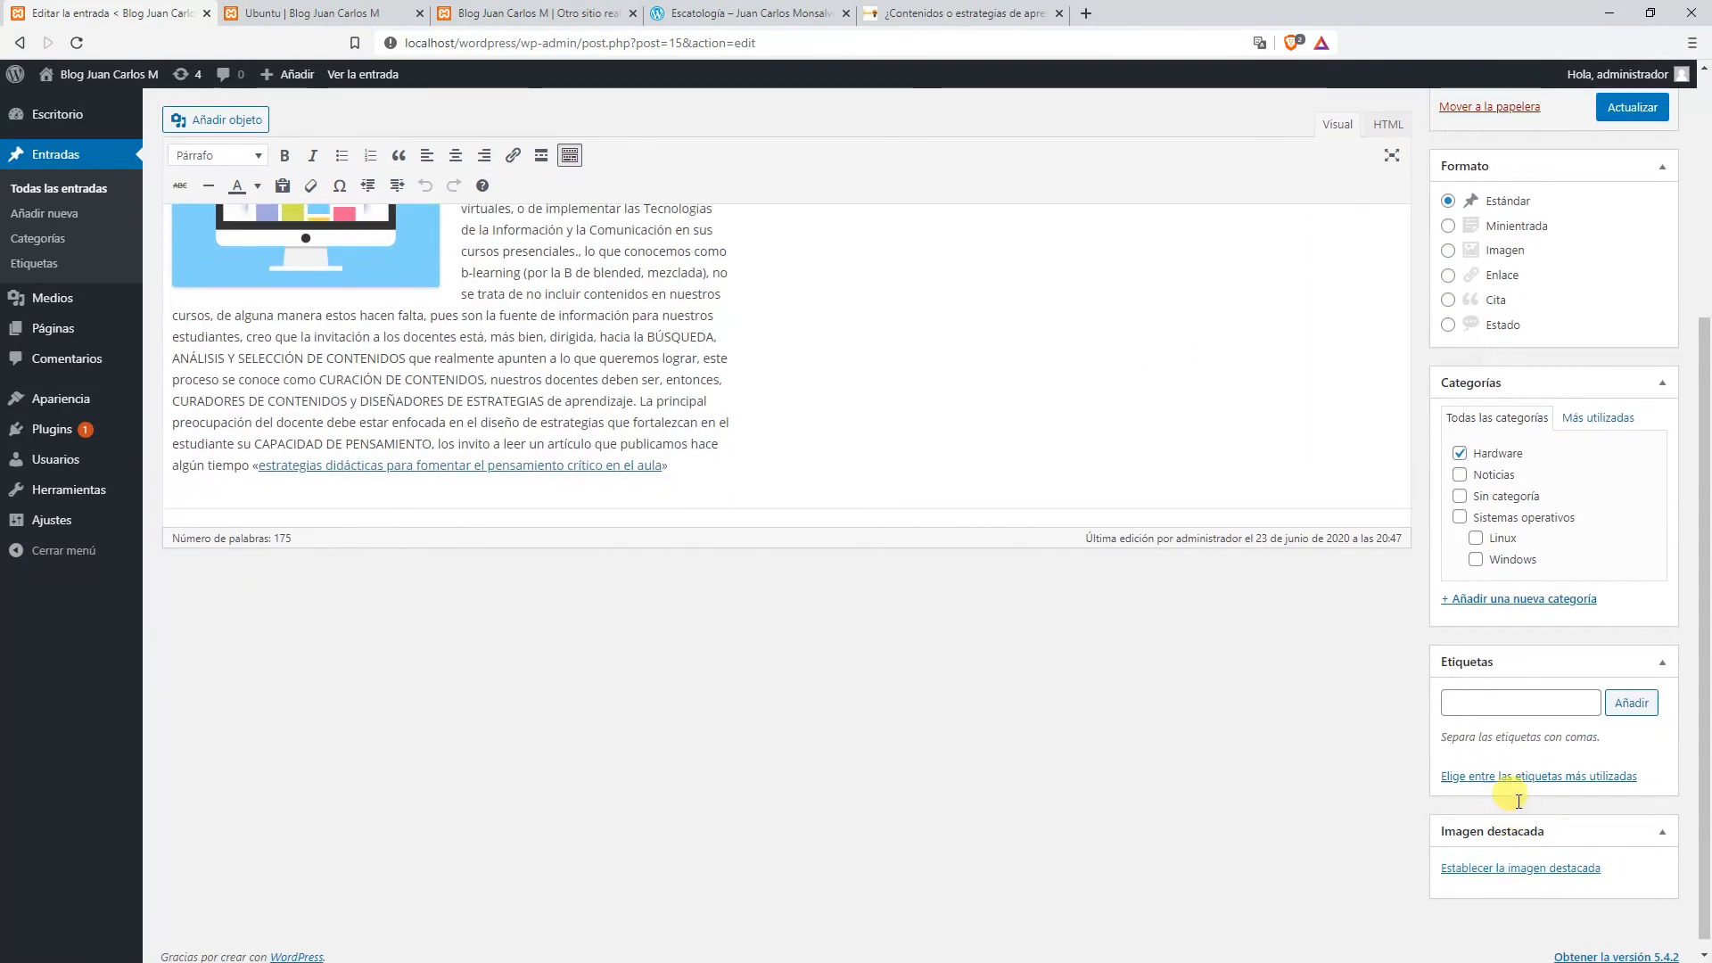
{"action": "scroll", "coordinate": [1513, 845], "scroll_direction": "up", "scroll_amount": 5}
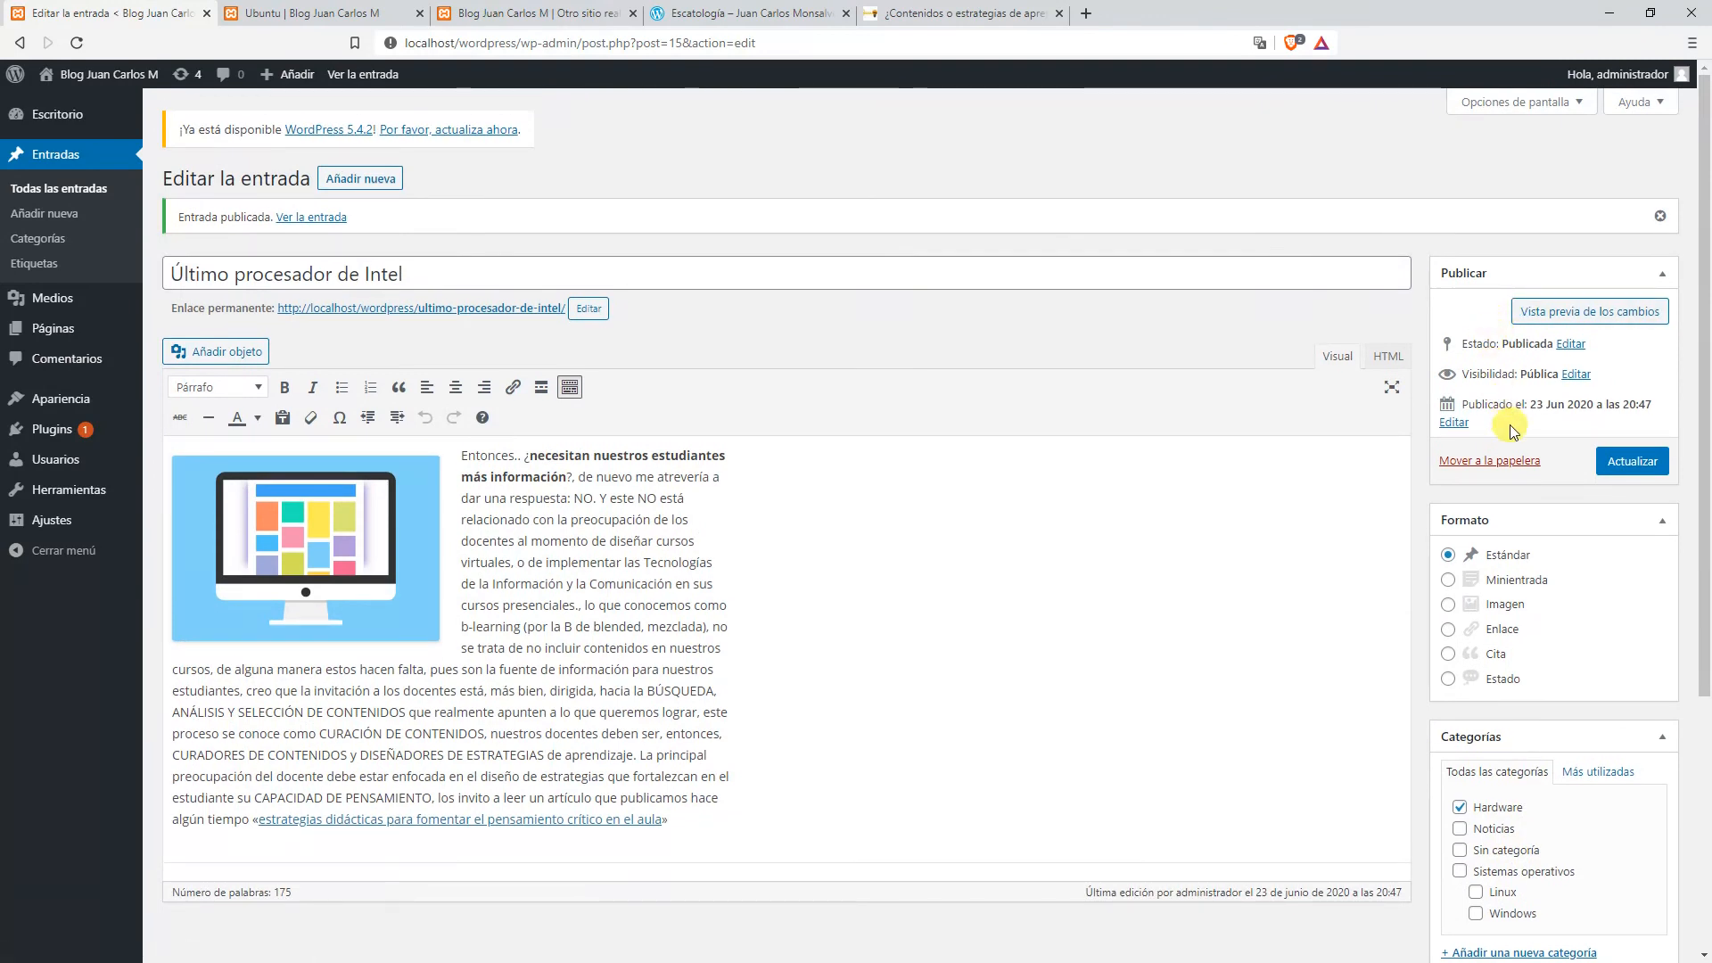
{"action": "left_click", "coordinate": [1613, 461]}
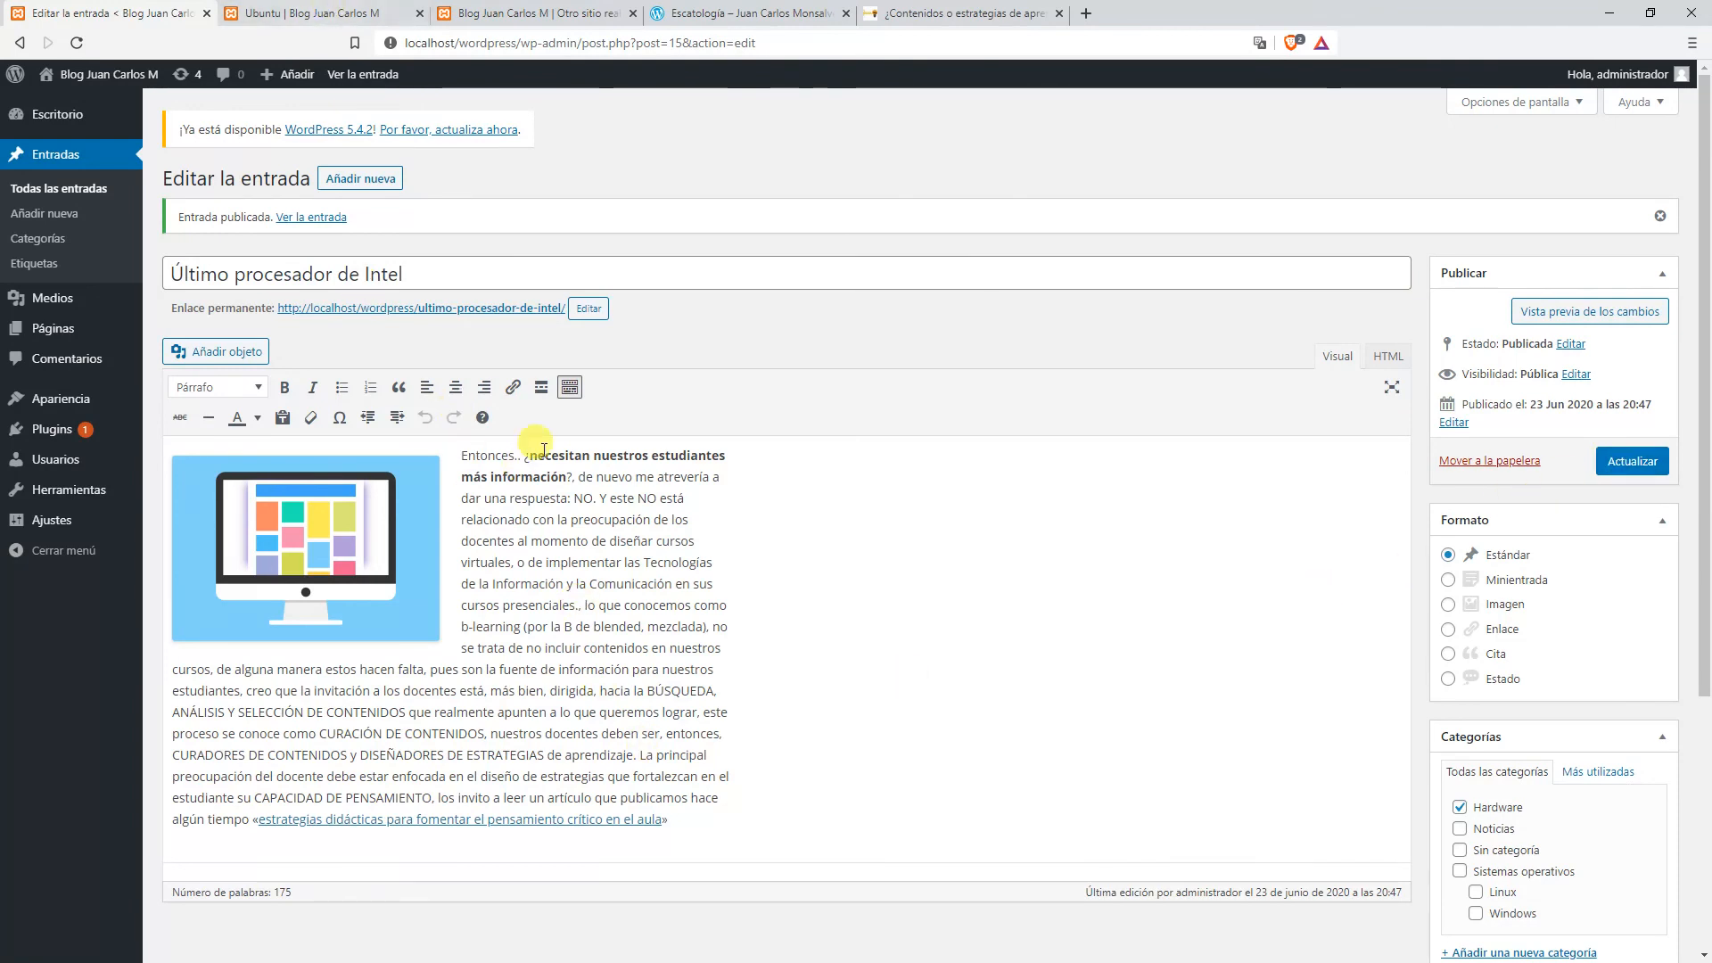
{"action": "scroll", "coordinate": [527, 471], "scroll_direction": "down", "scroll_amount": 4}
{"action": "scroll", "coordinate": [508, 418], "scroll_direction": "up", "scroll_amount": 4}
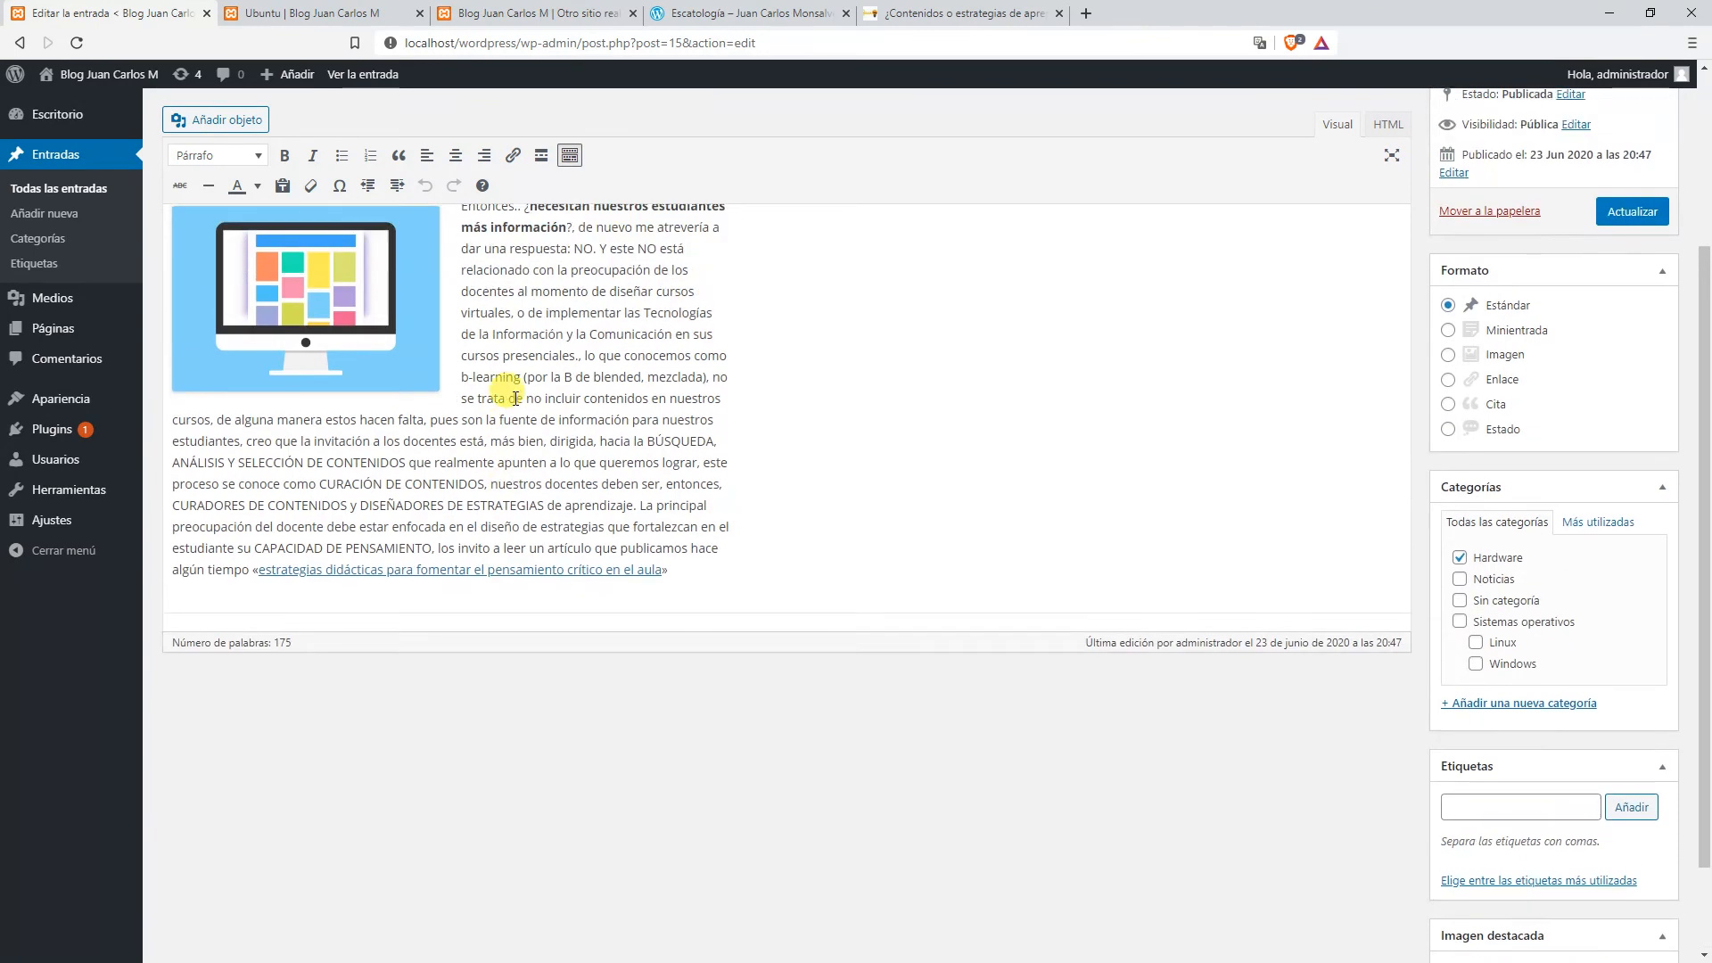
{"action": "scroll", "coordinate": [499, 395], "scroll_direction": "down", "scroll_amount": 4}
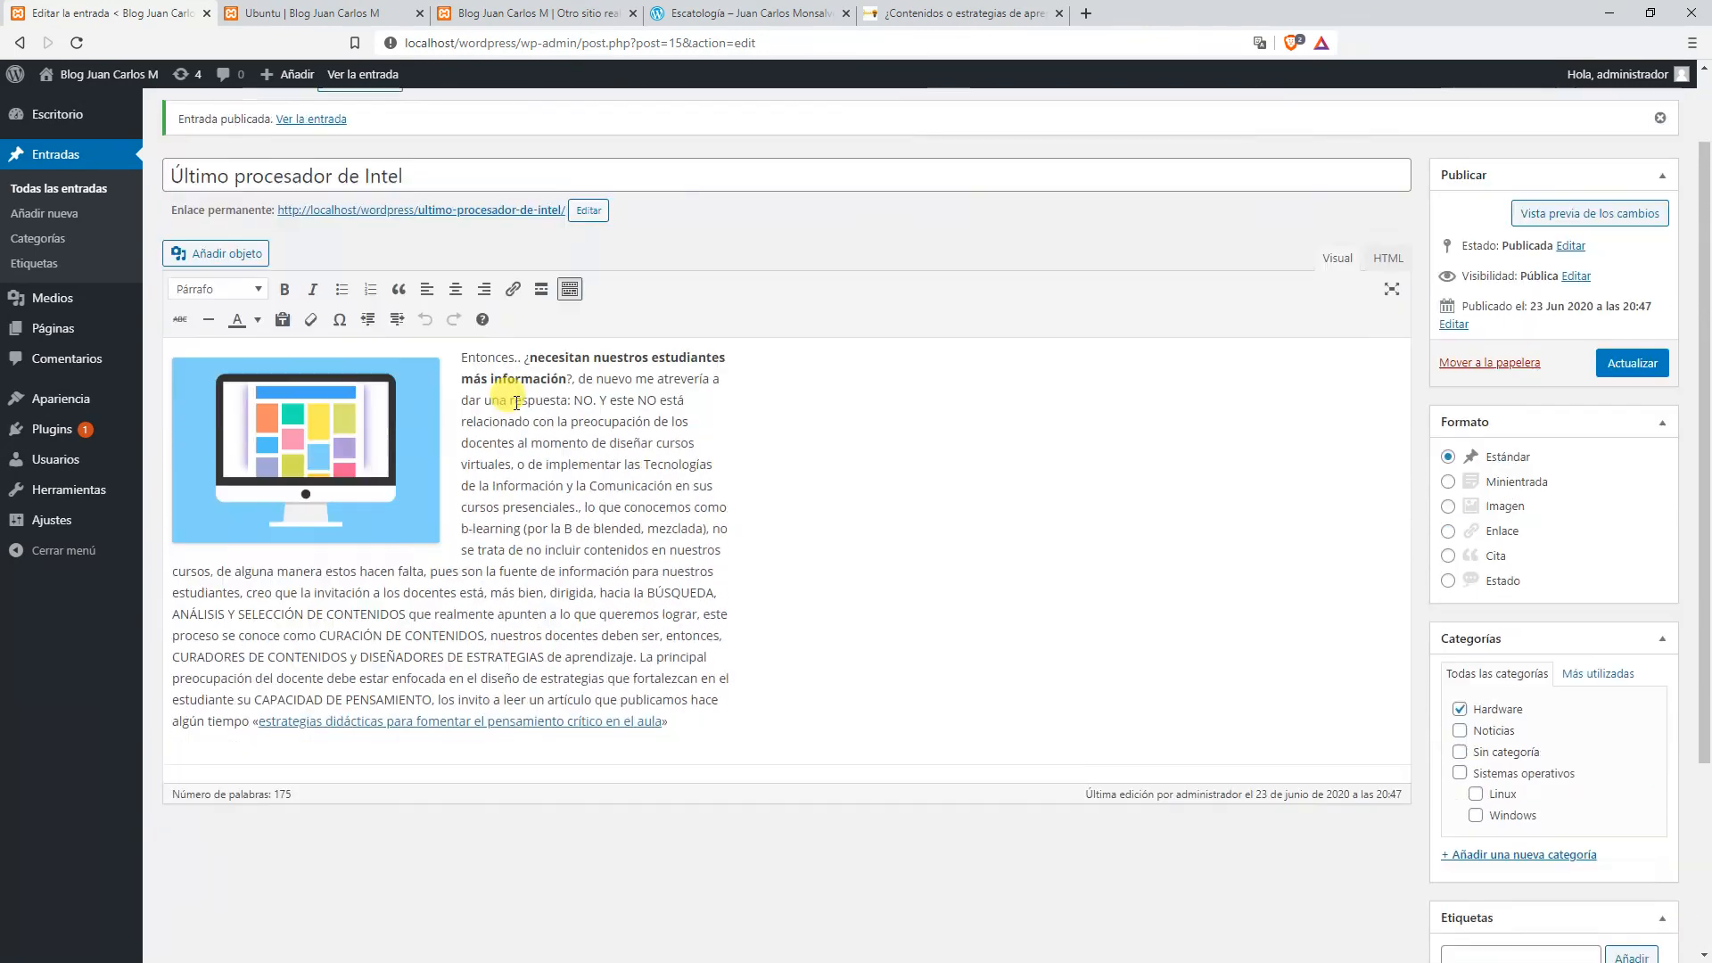
{"action": "scroll", "coordinate": [496, 394], "scroll_direction": "up", "scroll_amount": 3}
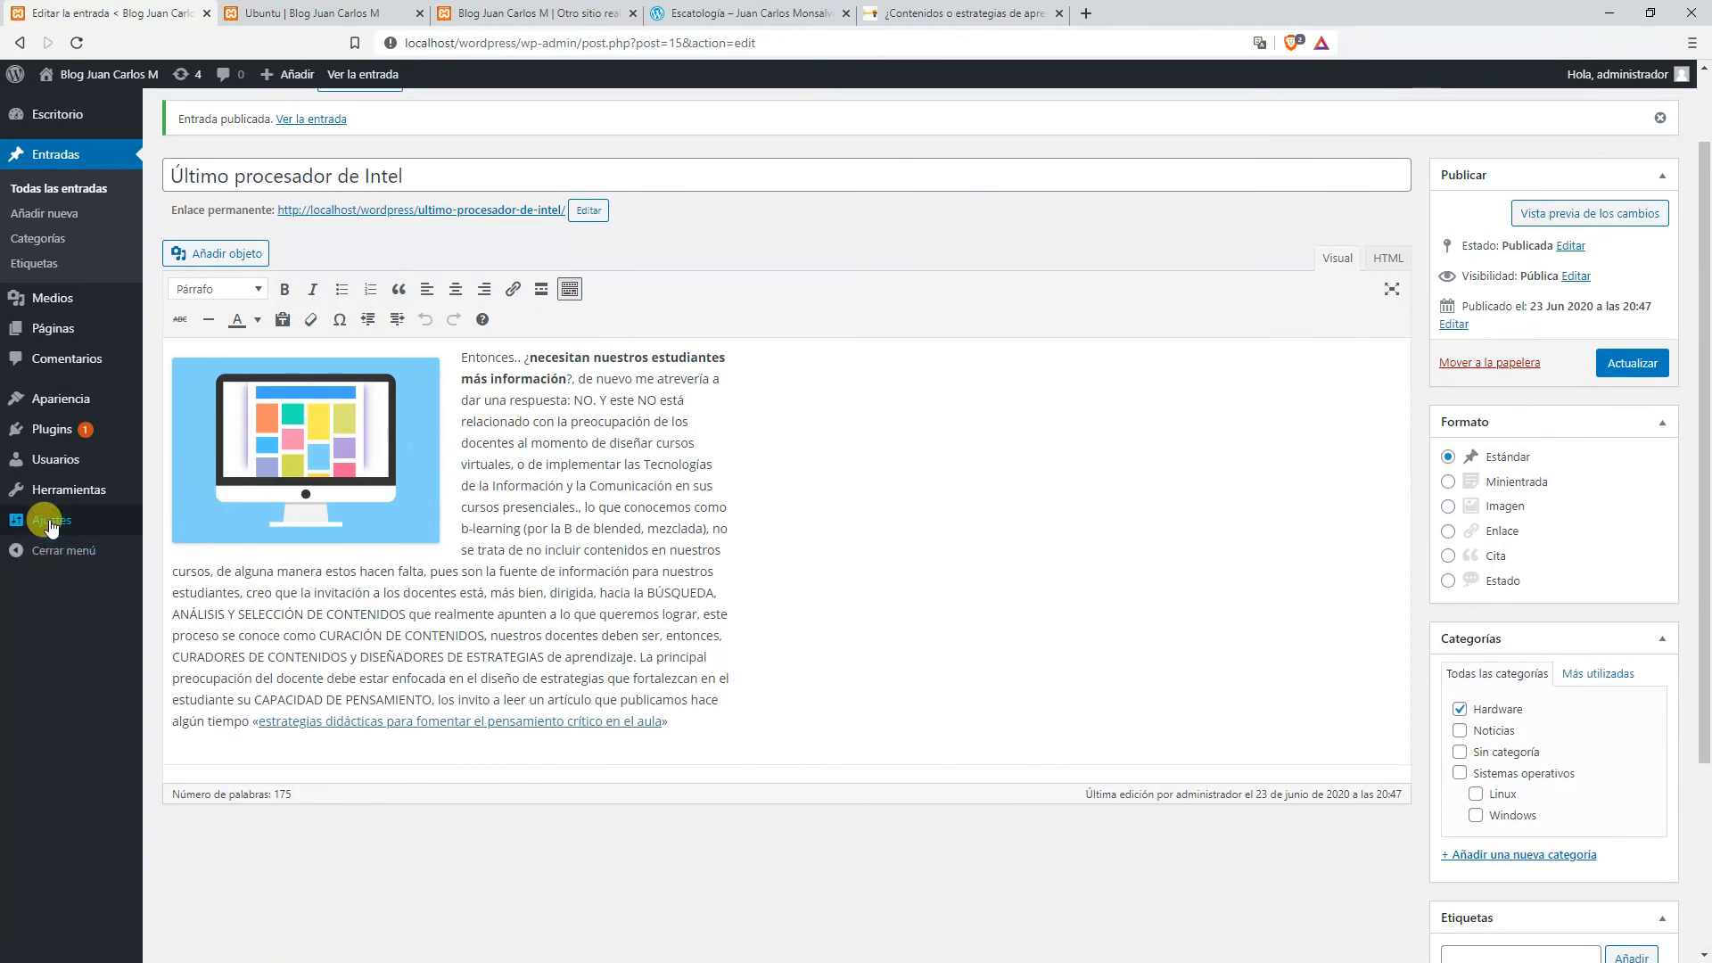
Review the site's general, reading, writing and permalink settings pages.
{"action": "mouse_move", "coordinate": [50, 528]}
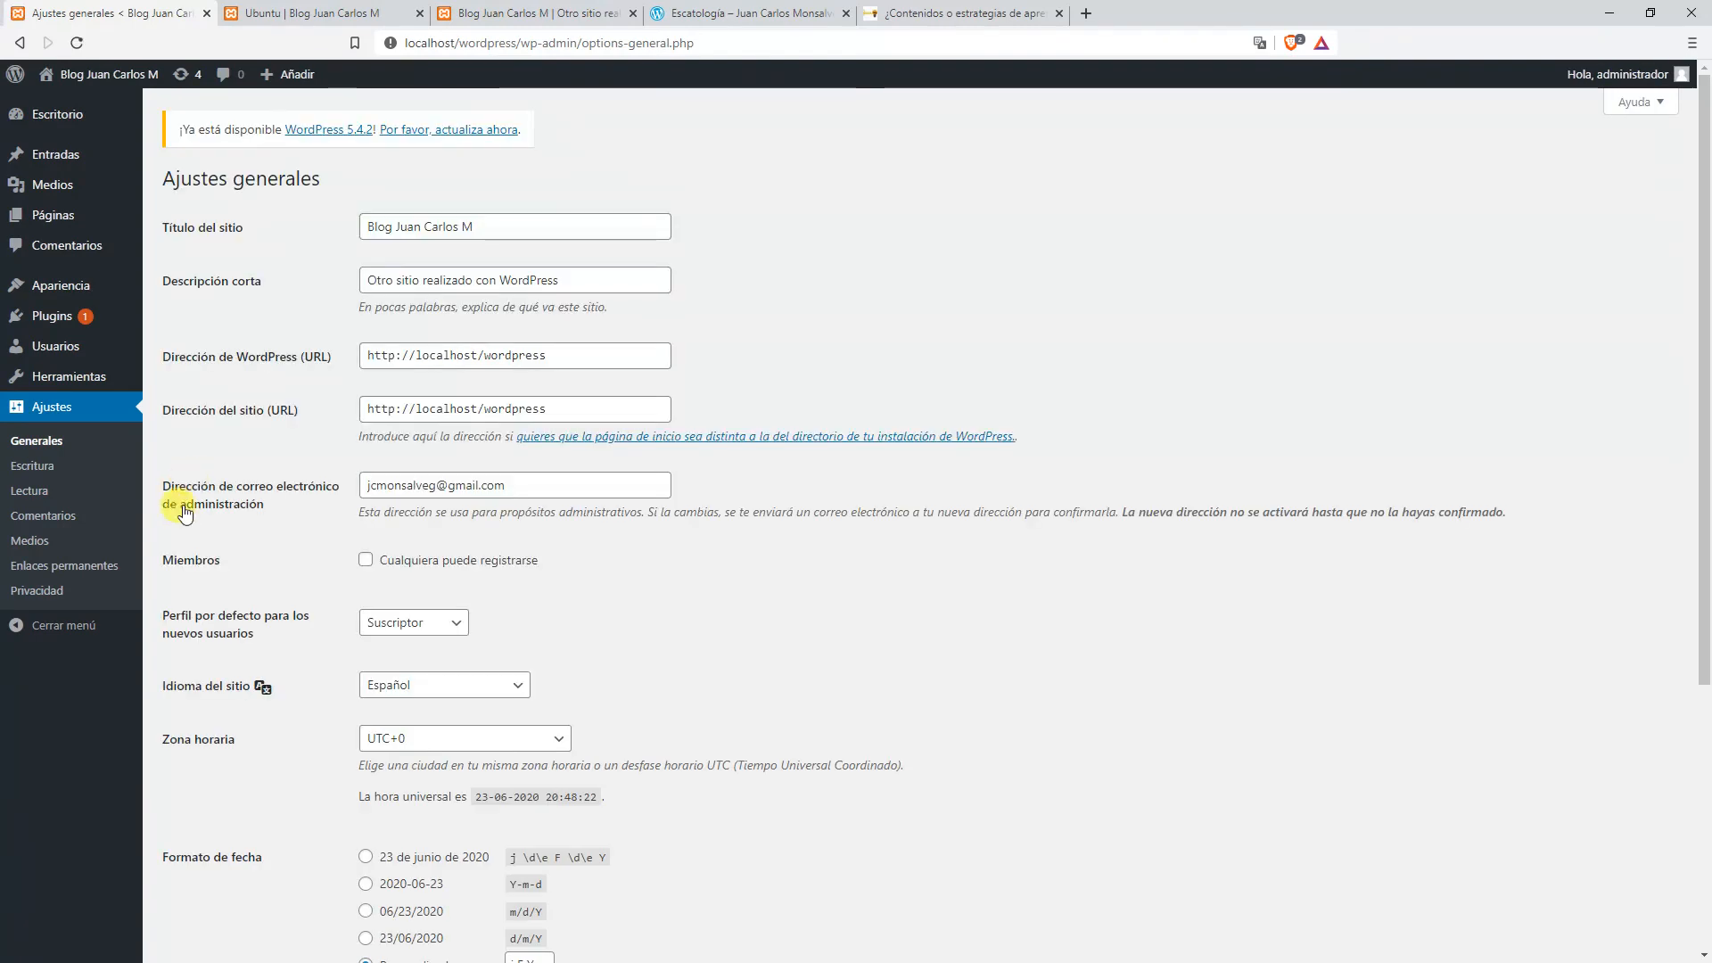
{"action": "left_click", "coordinate": [30, 491]}
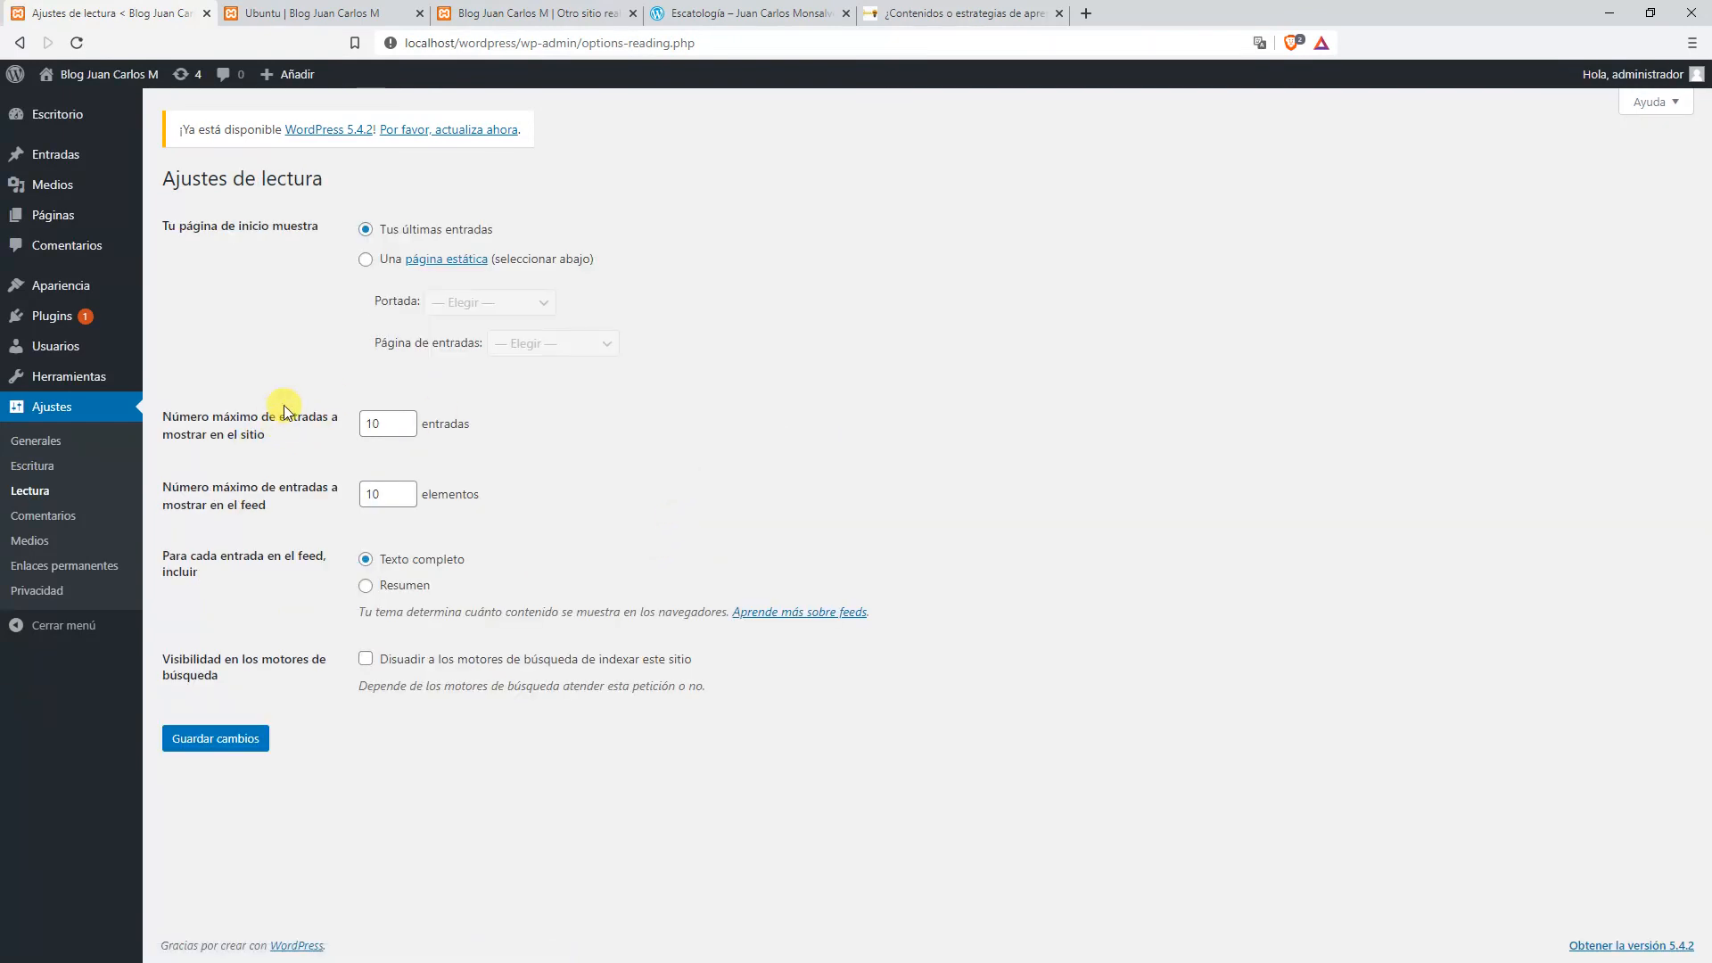
{"action": "left_click", "coordinate": [29, 465]}
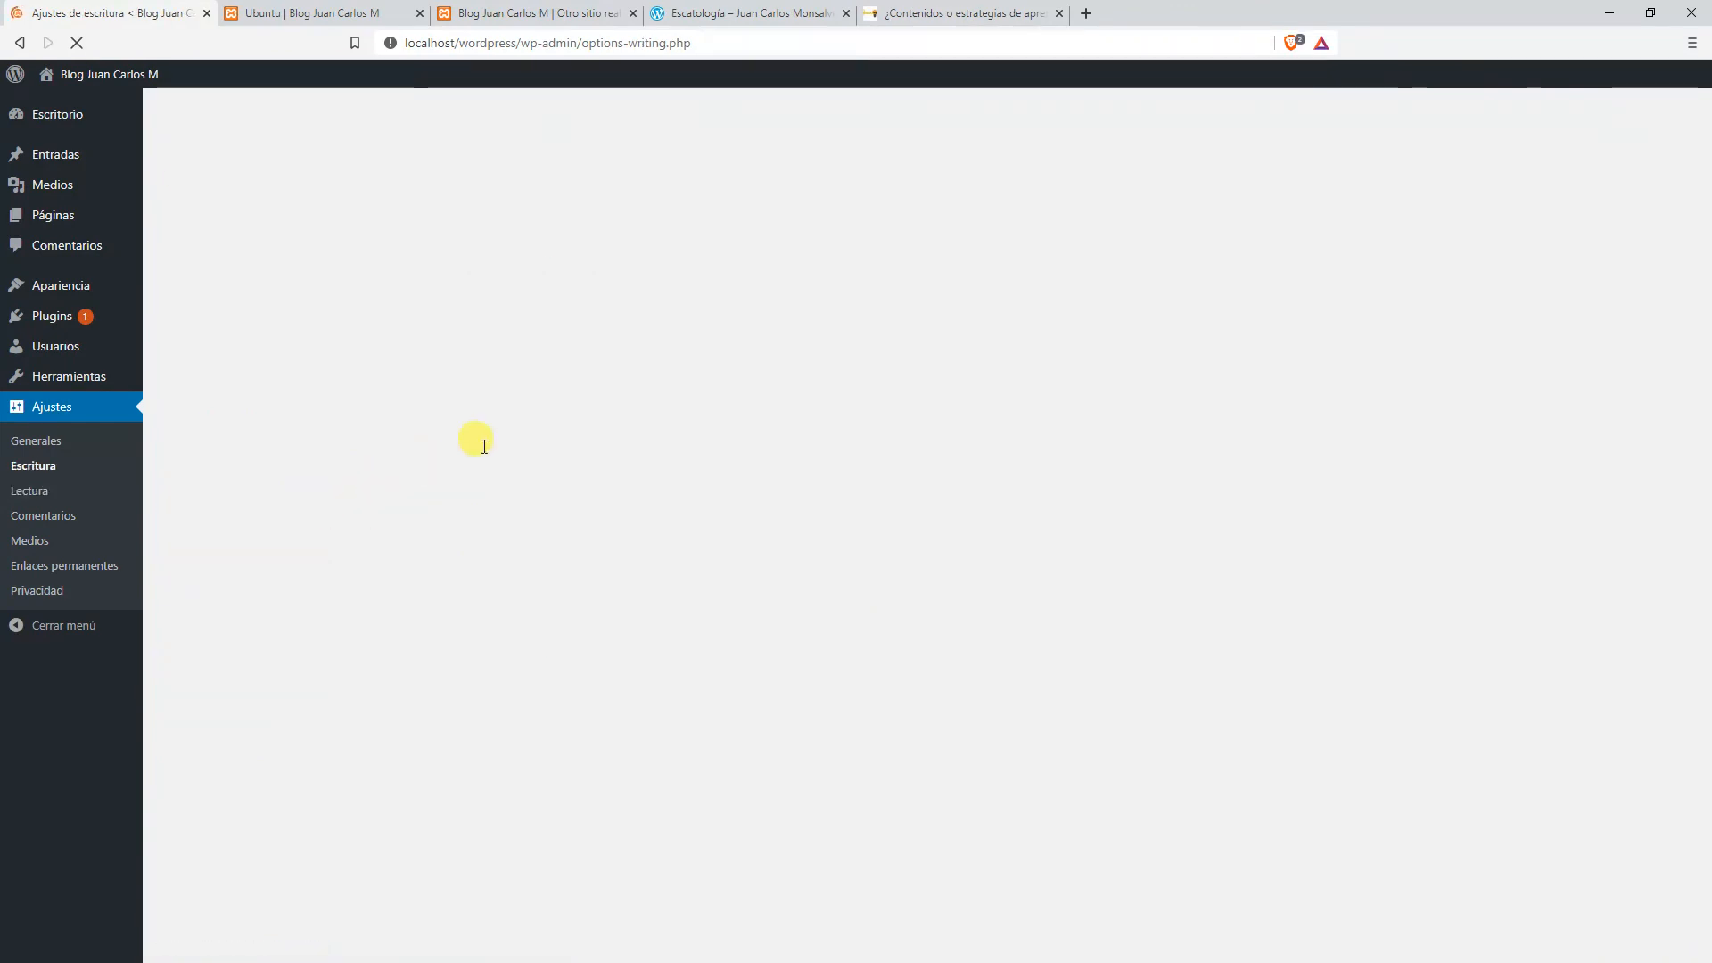
{"action": "scroll", "coordinate": [543, 322], "scroll_direction": "down", "scroll_amount": 3}
{"action": "scroll", "coordinate": [543, 322], "scroll_direction": "up", "scroll_amount": 3}
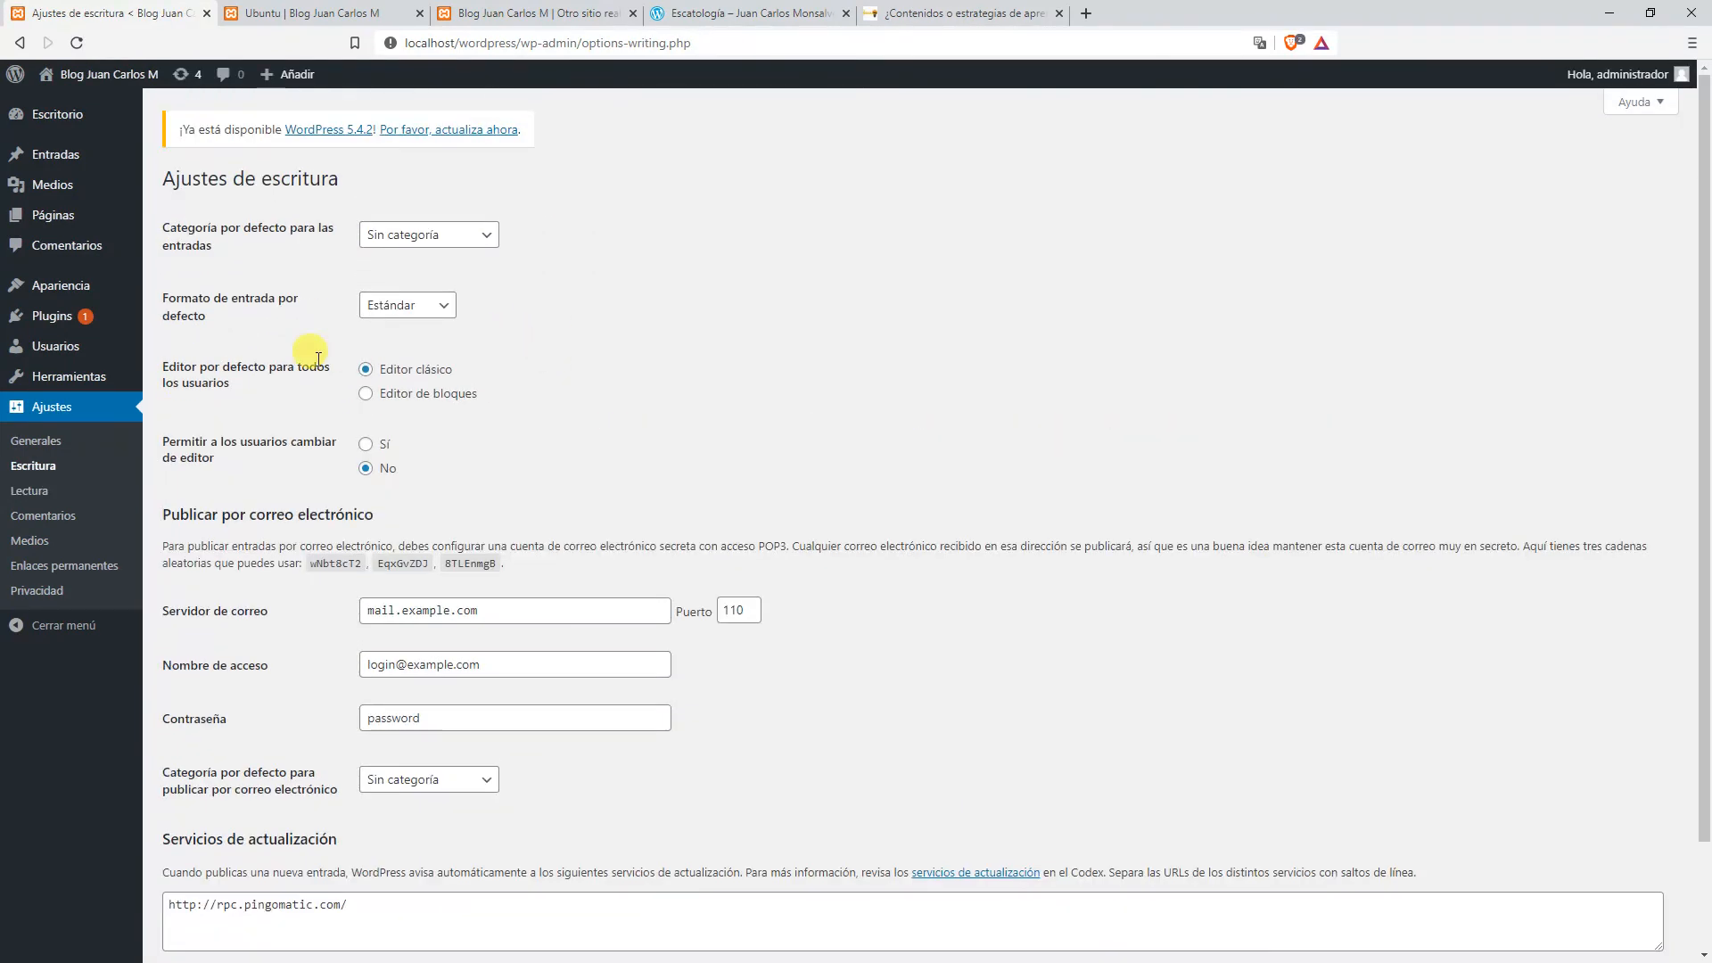
{"action": "left_click", "coordinate": [35, 442]}
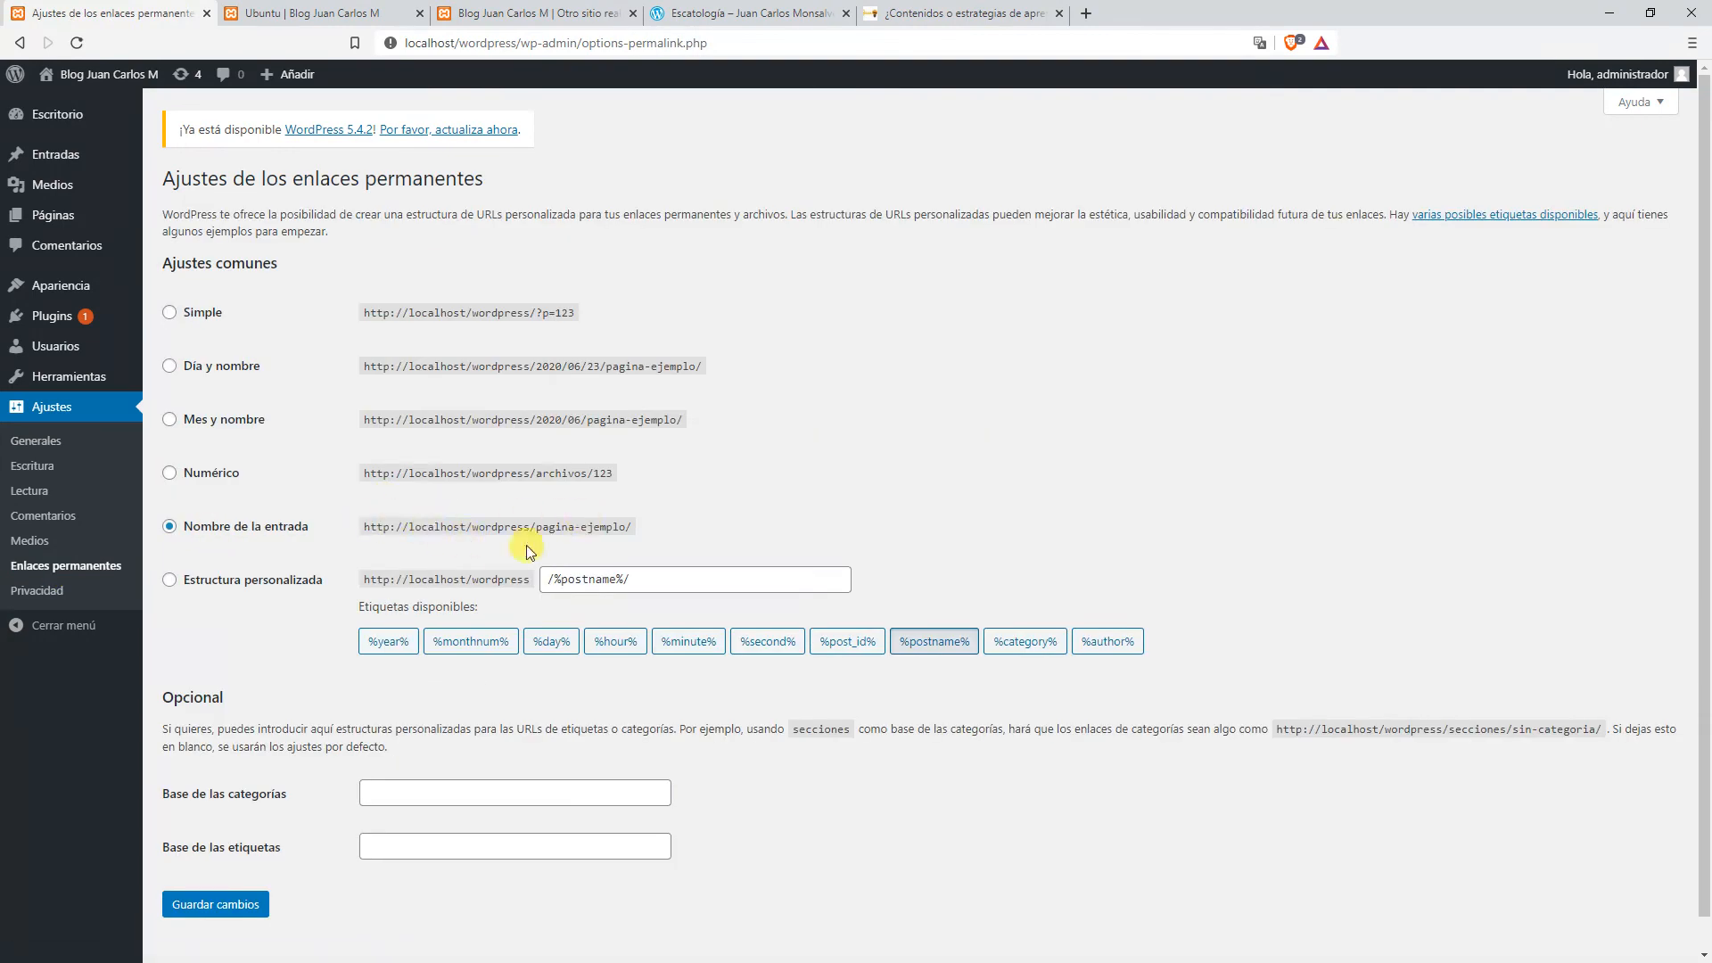
Reload the public blog's home page, close the old Ubuntu post tab, and open the Último procesador de Intel post to check its URL.
{"action": "left_click", "coordinate": [314, 11]}
{"action": "left_click", "coordinate": [505, 11]}
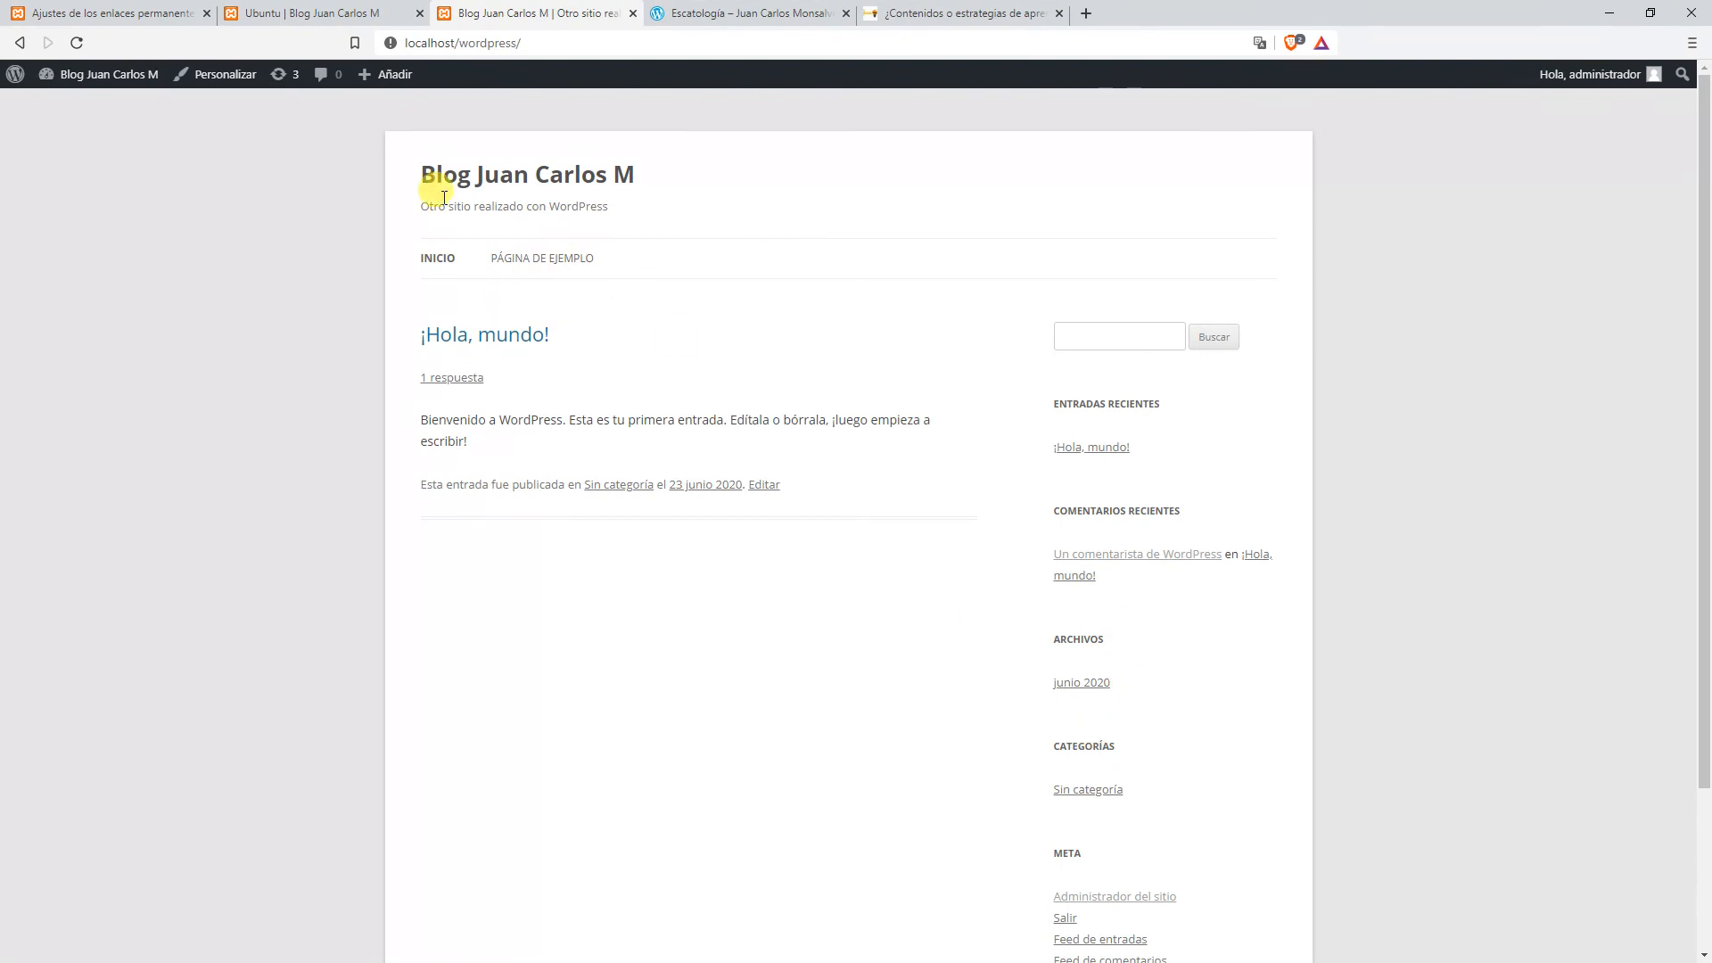
{"action": "left_click", "coordinate": [78, 42]}
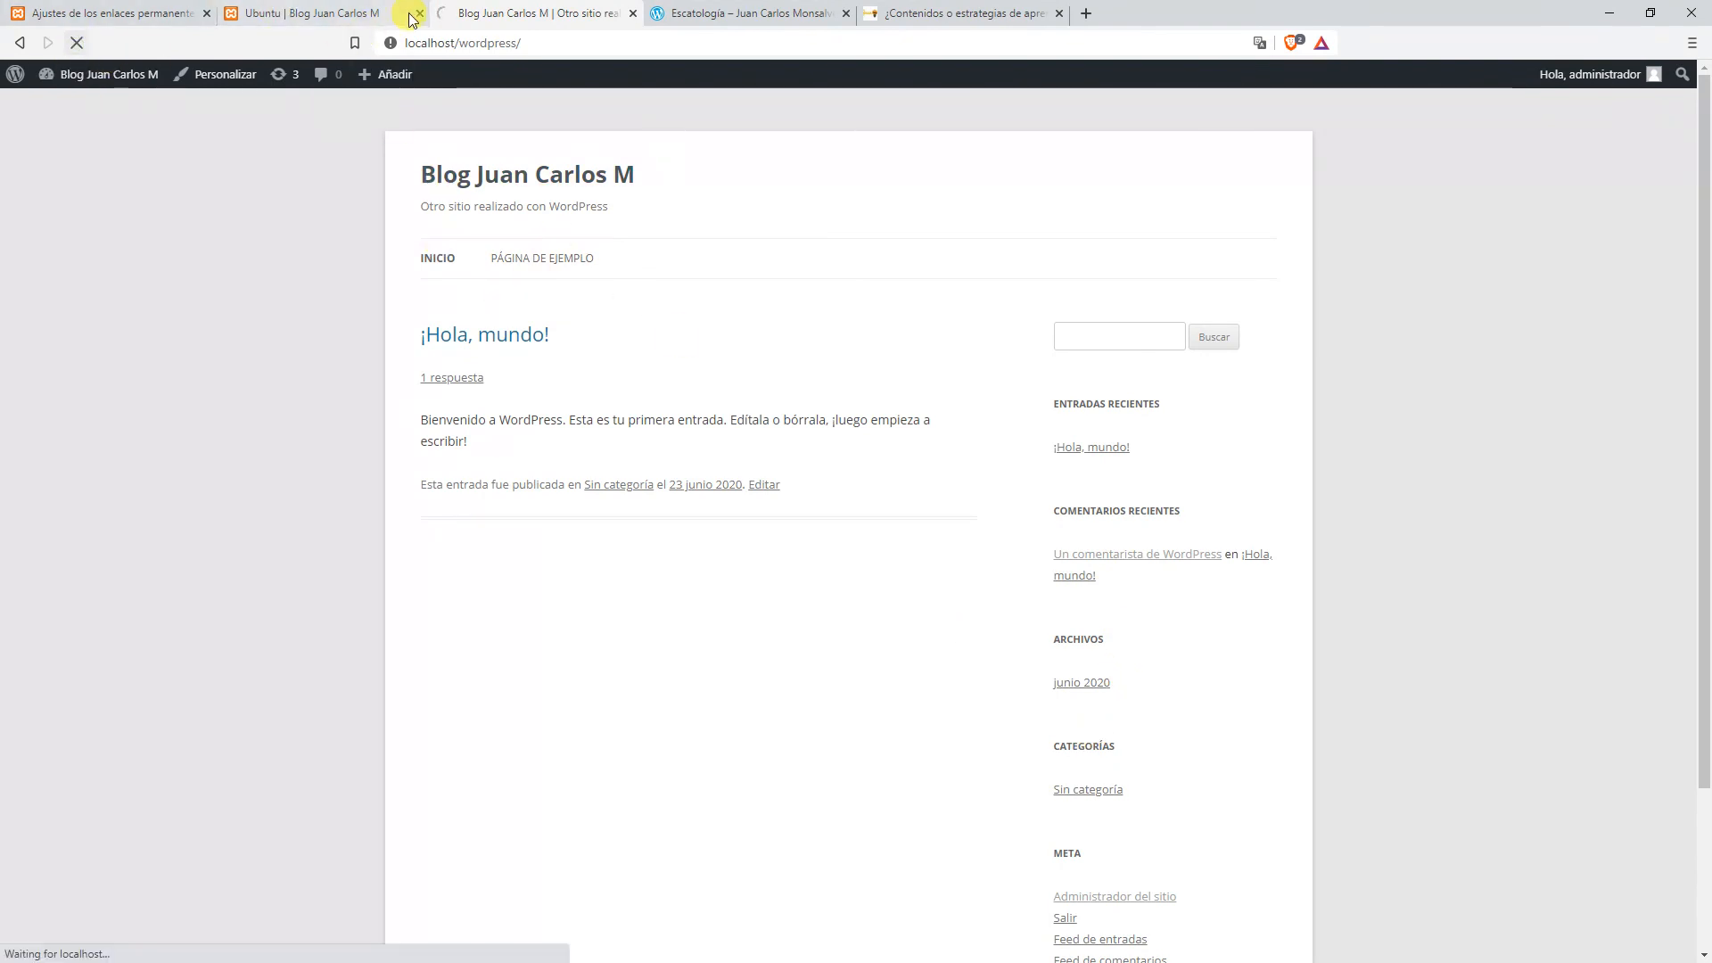
{"action": "left_click", "coordinate": [419, 13]}
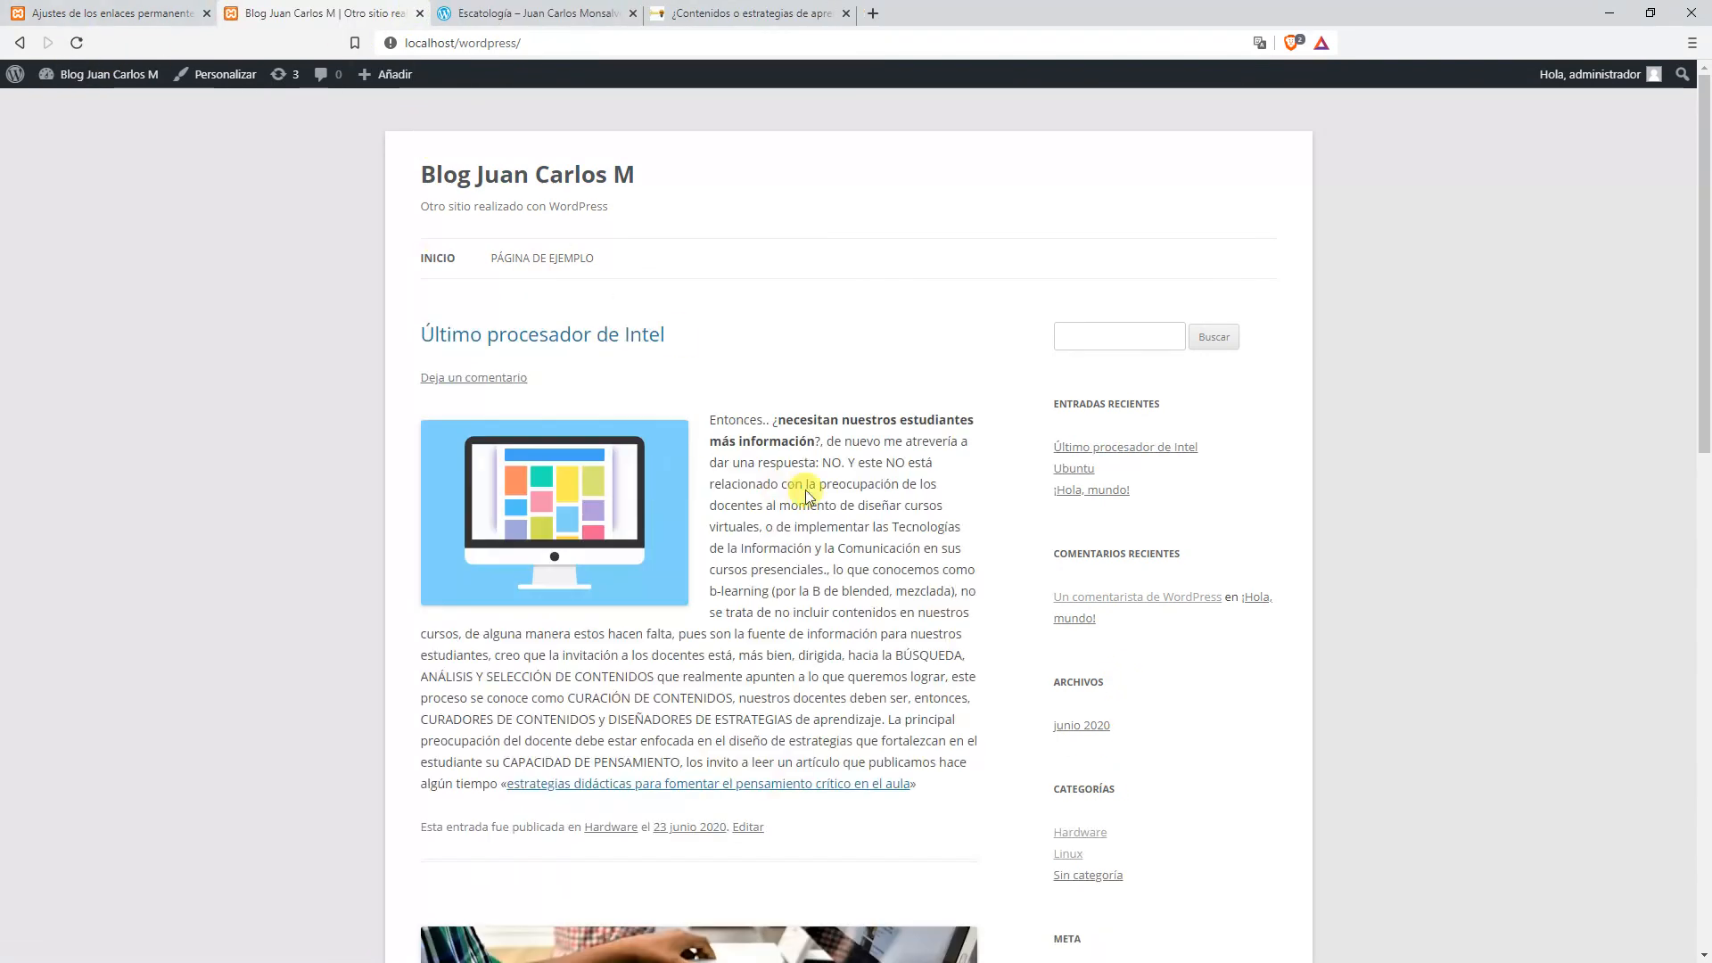
{"action": "scroll", "coordinate": [764, 485], "scroll_direction": "down", "scroll_amount": 1}
{"action": "left_click", "coordinate": [482, 247]}
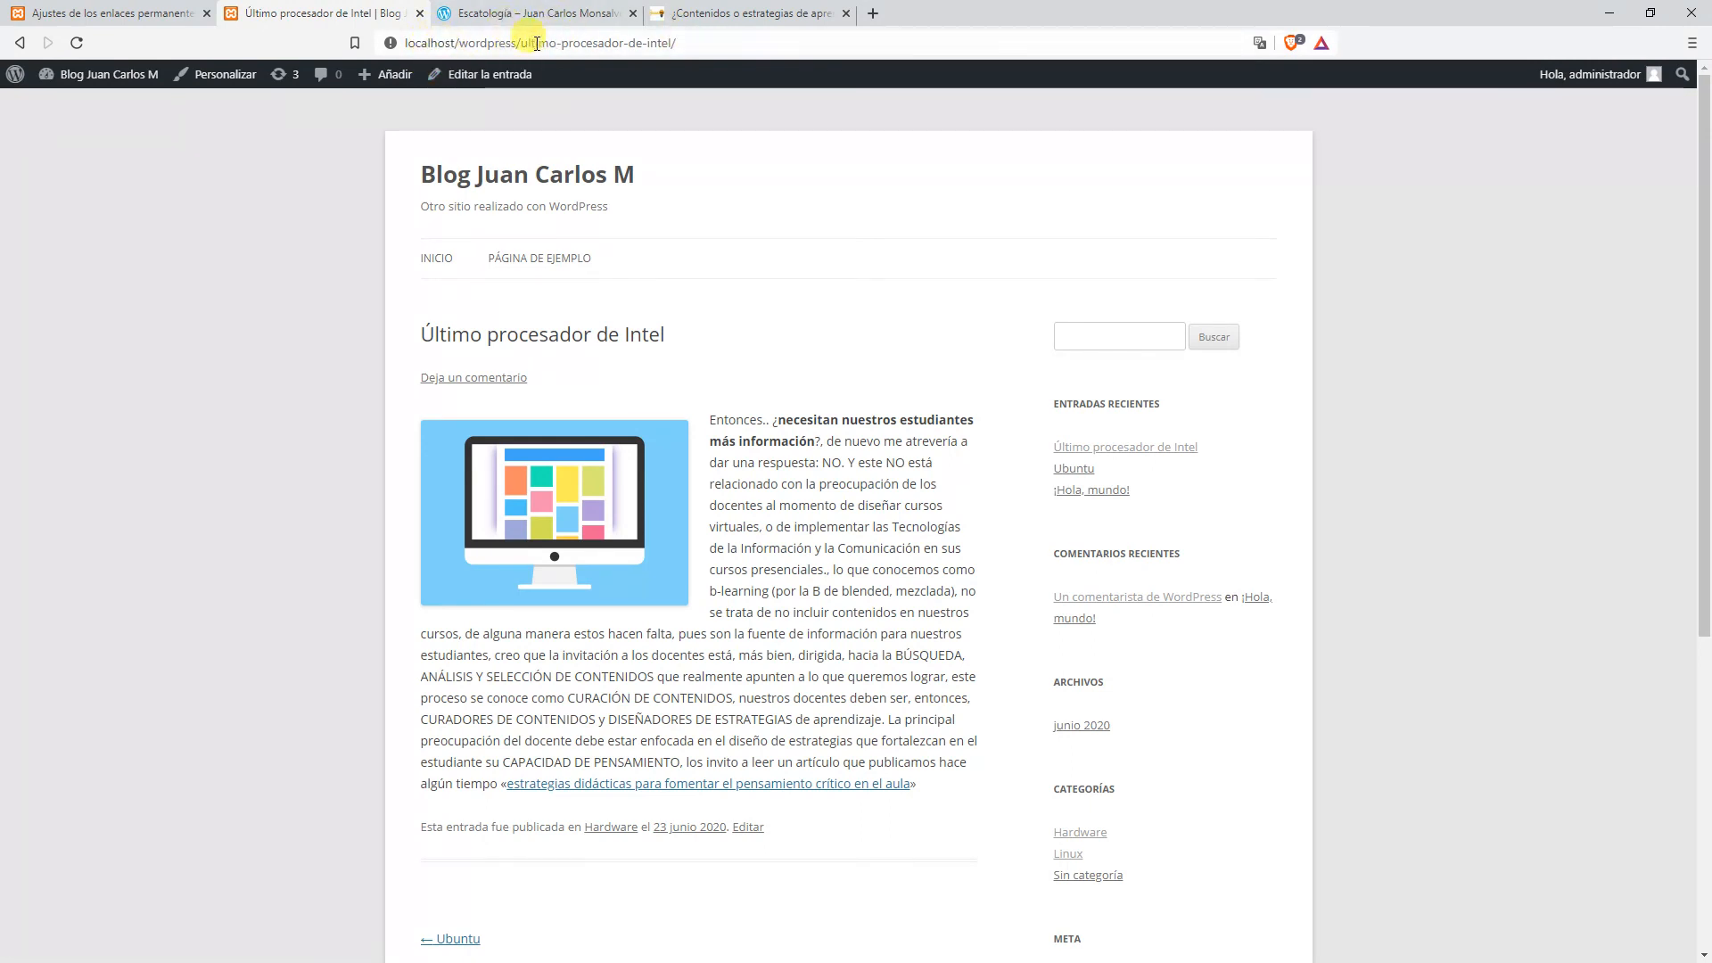
Examine the external article about contents and learning strategies, including its name-based URL, and return to the permalink settings.
{"action": "left_click", "coordinate": [695, 12]}
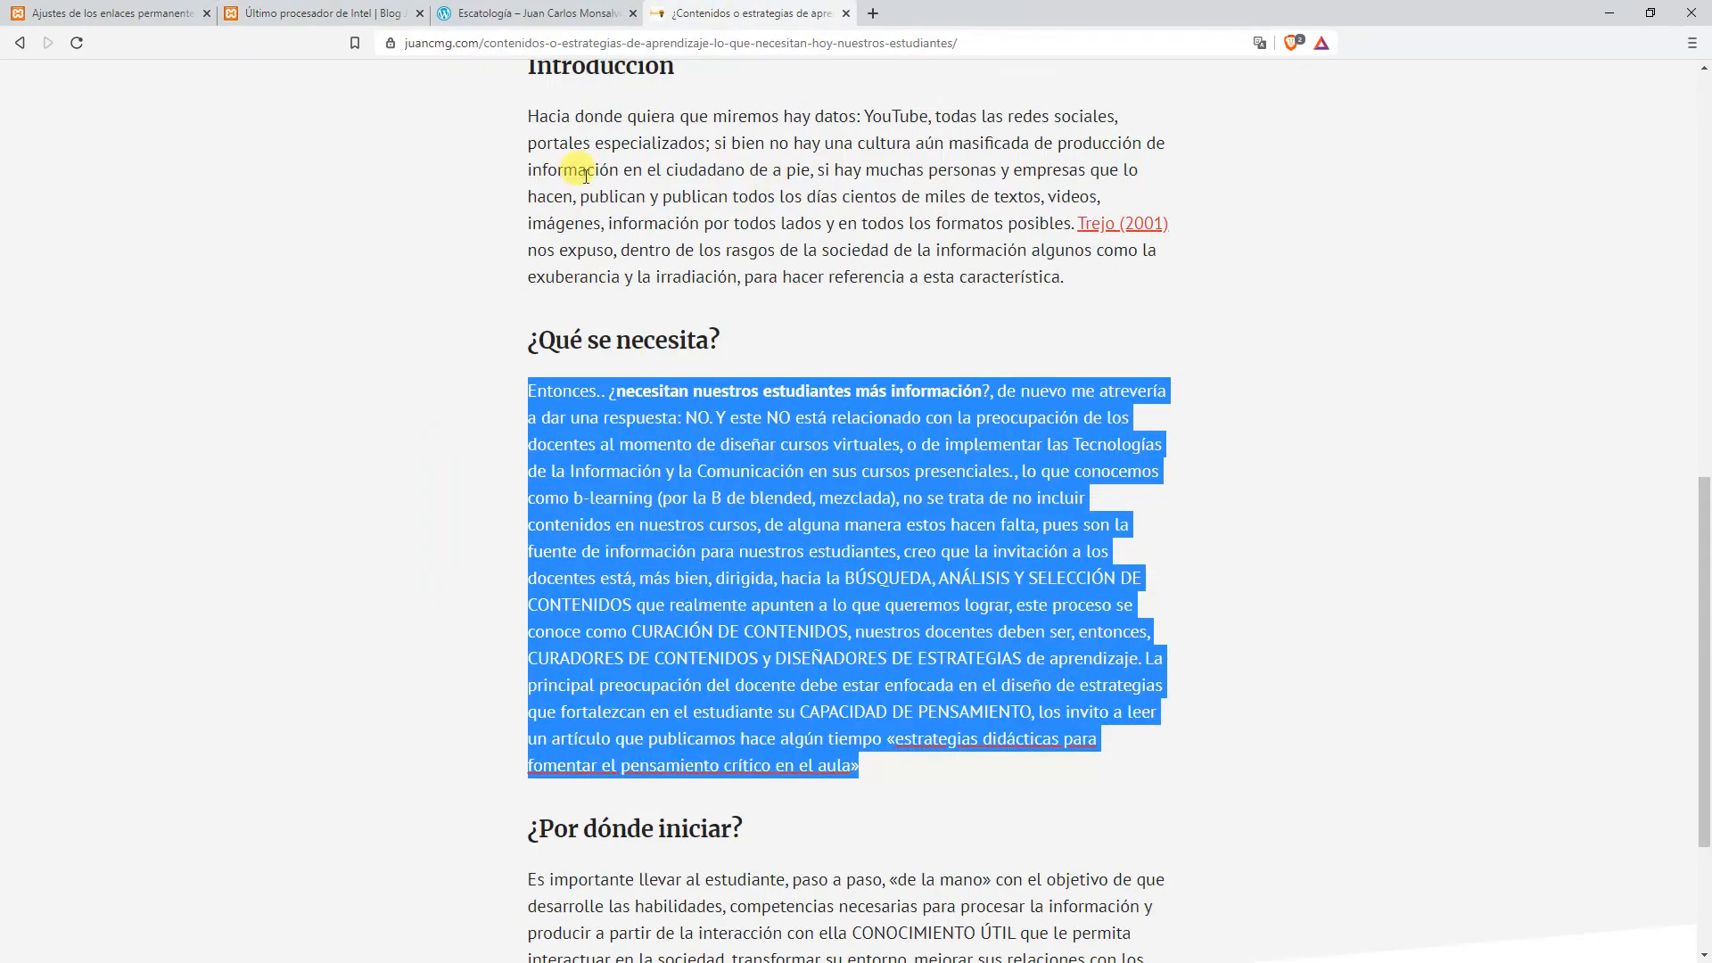
{"action": "scroll", "coordinate": [902, 339], "scroll_direction": "up", "scroll_amount": 2}
{"action": "left_click", "coordinate": [820, 346]}
{"action": "scroll", "coordinate": [829, 294], "scroll_direction": "up", "scroll_amount": 6}
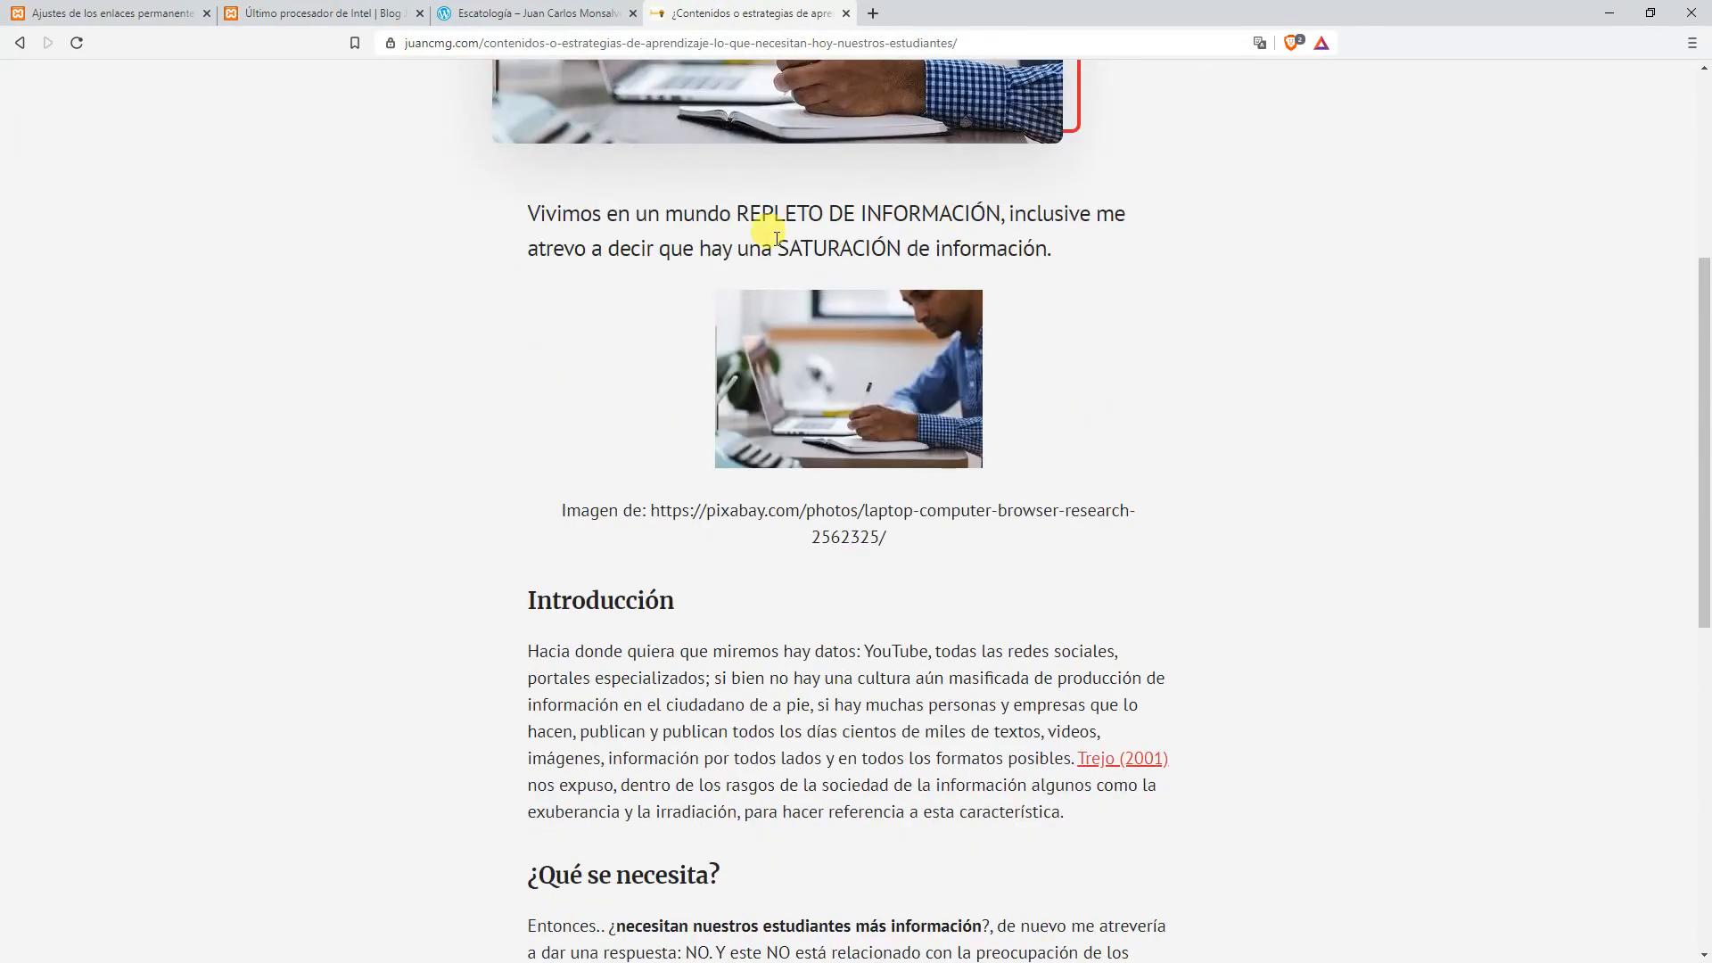
{"action": "scroll", "coordinate": [778, 207], "scroll_direction": "up", "scroll_amount": 3}
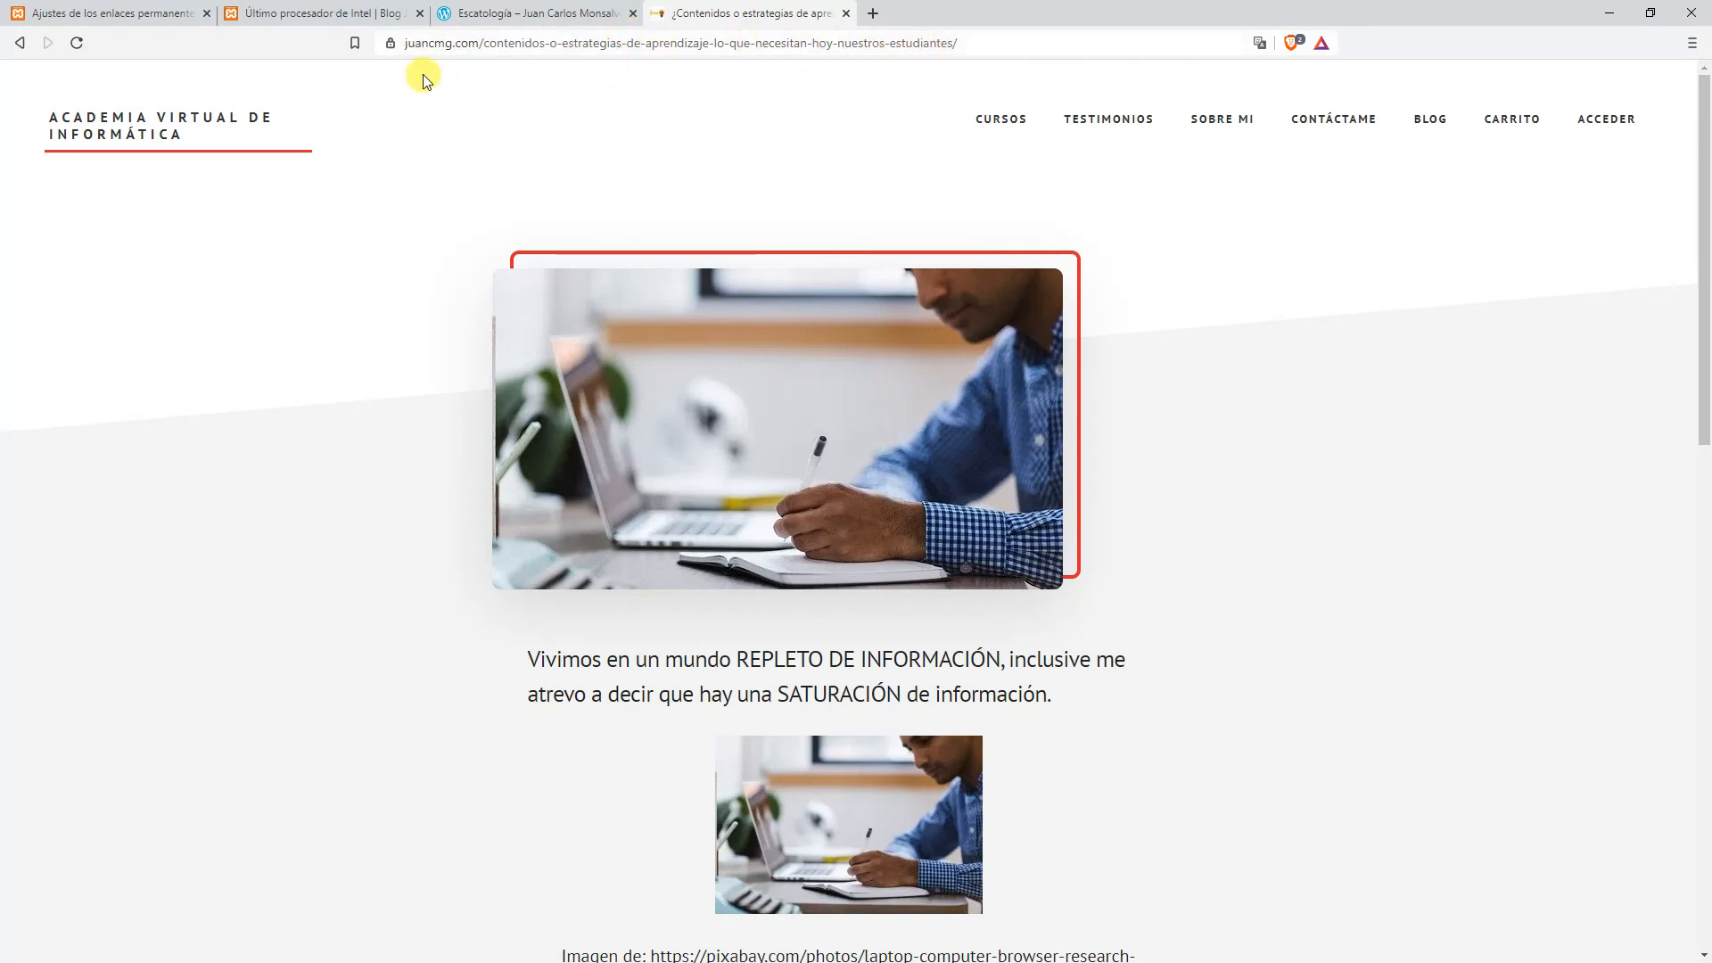
{"action": "scroll", "coordinate": [997, 346], "scroll_direction": "down", "scroll_amount": 3}
{"action": "scroll", "coordinate": [997, 346], "scroll_direction": "down", "scroll_amount": 10}
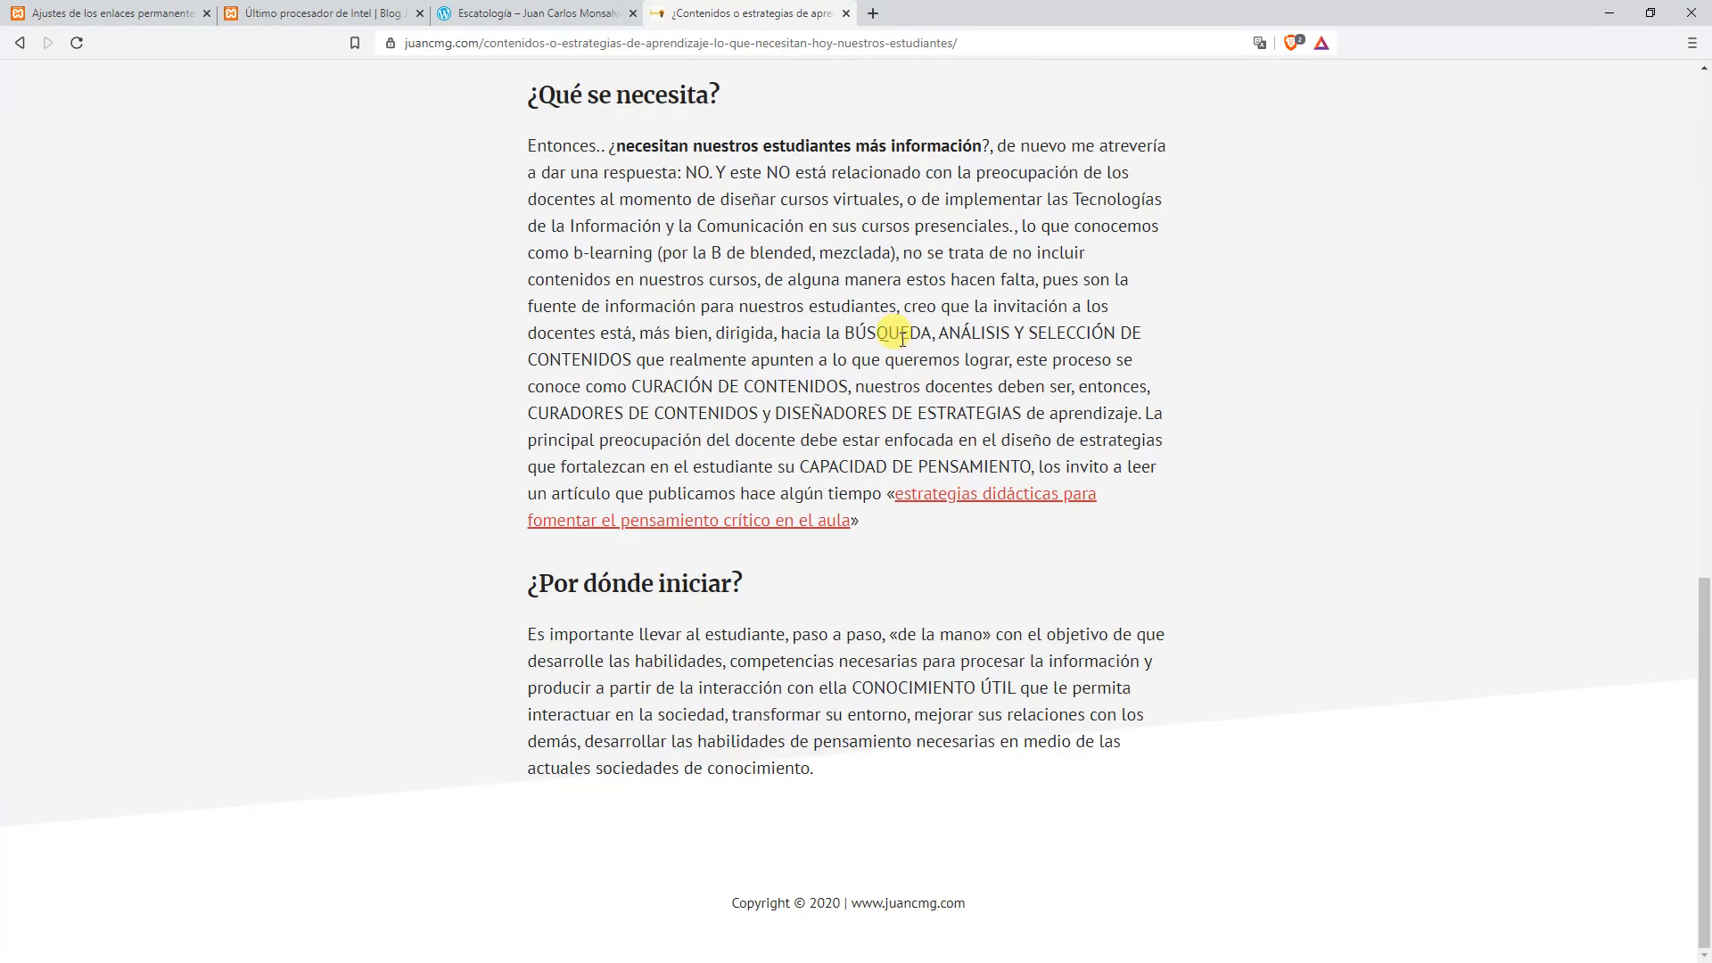
{"action": "scroll", "coordinate": [872, 351], "scroll_direction": "up", "scroll_amount": 15}
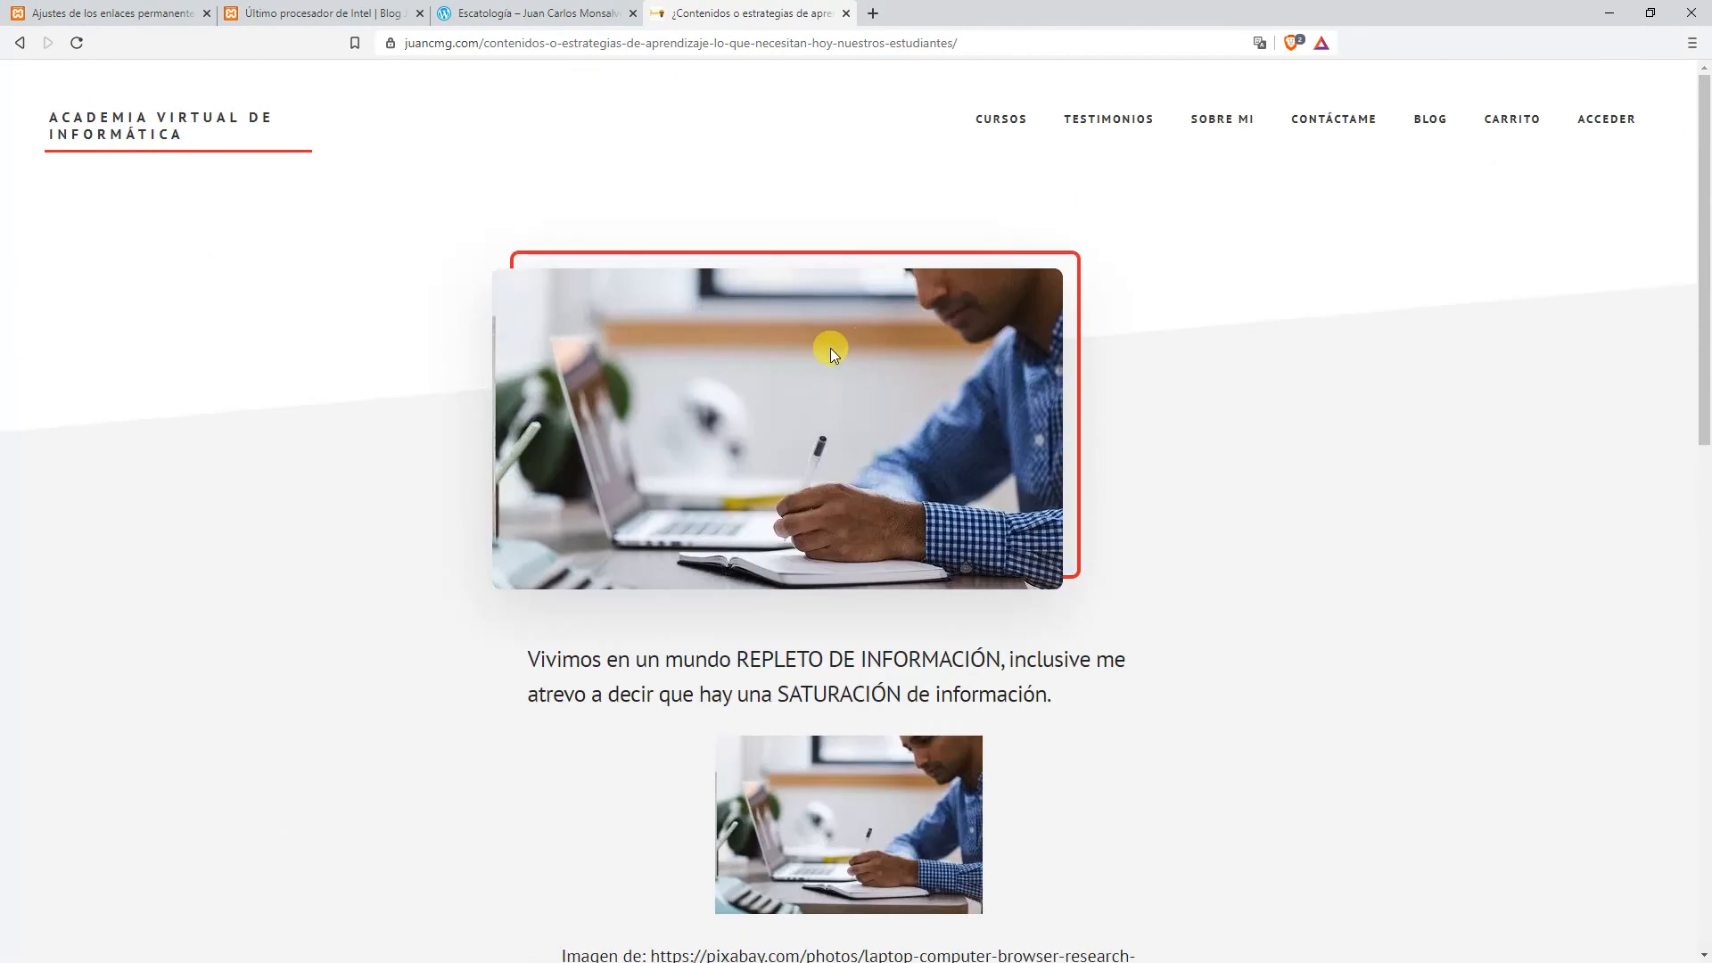
{"action": "left_click", "coordinate": [152, 13]}
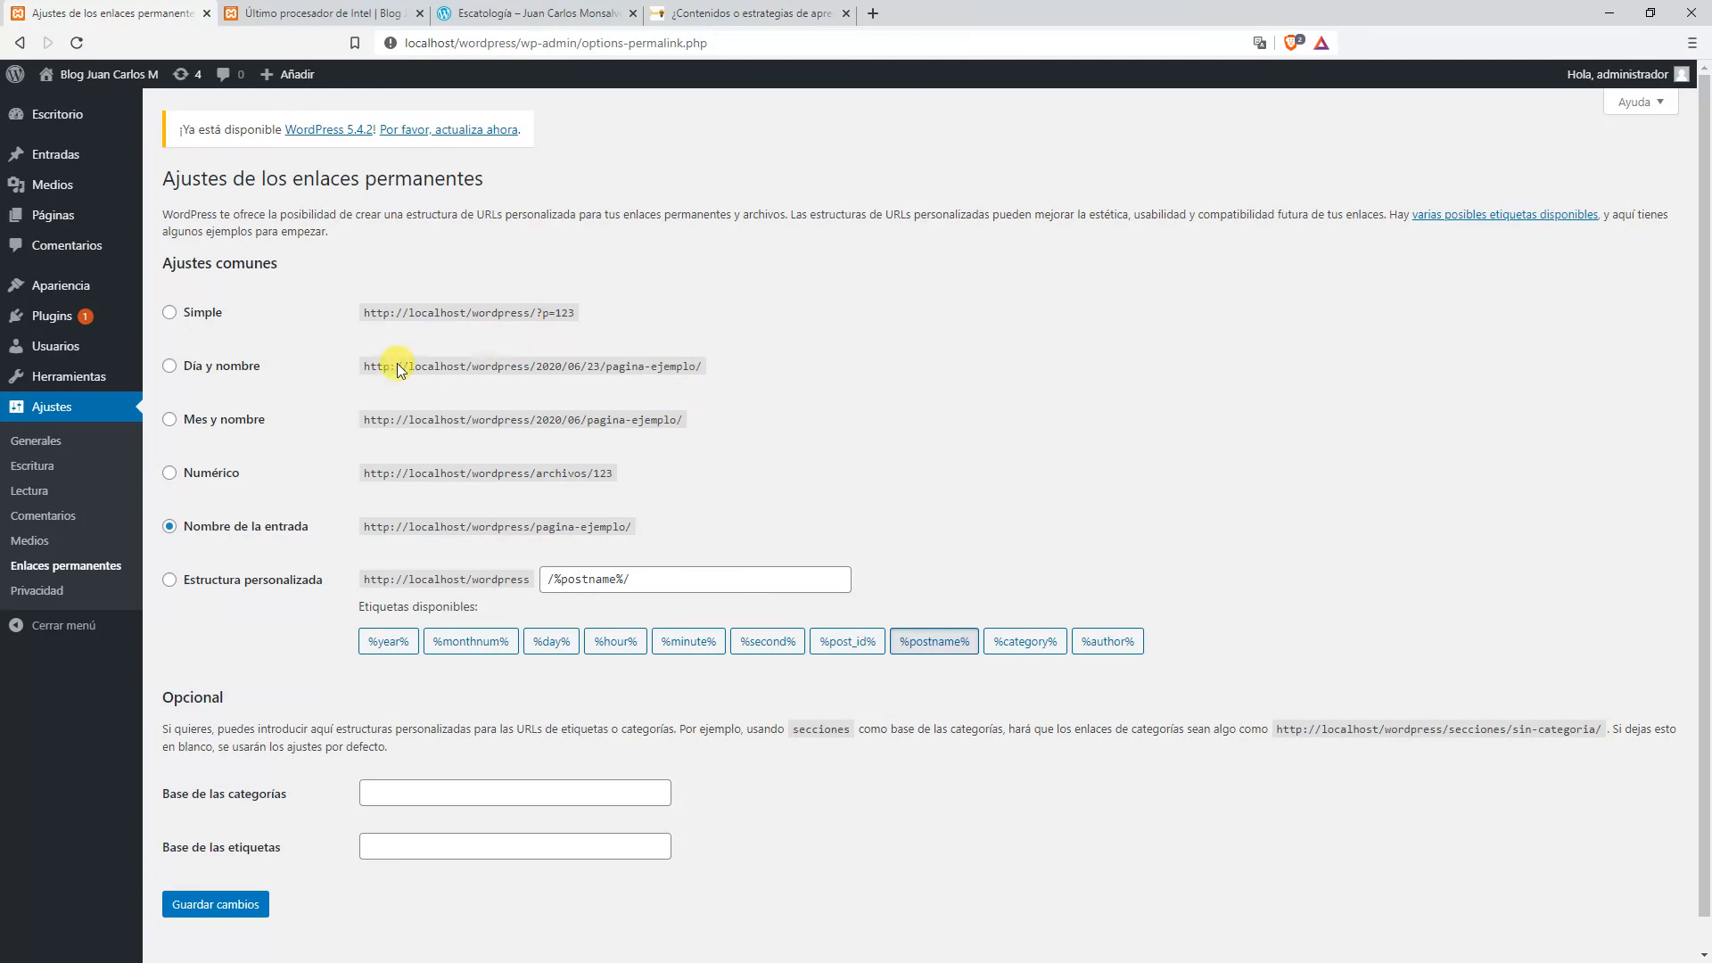